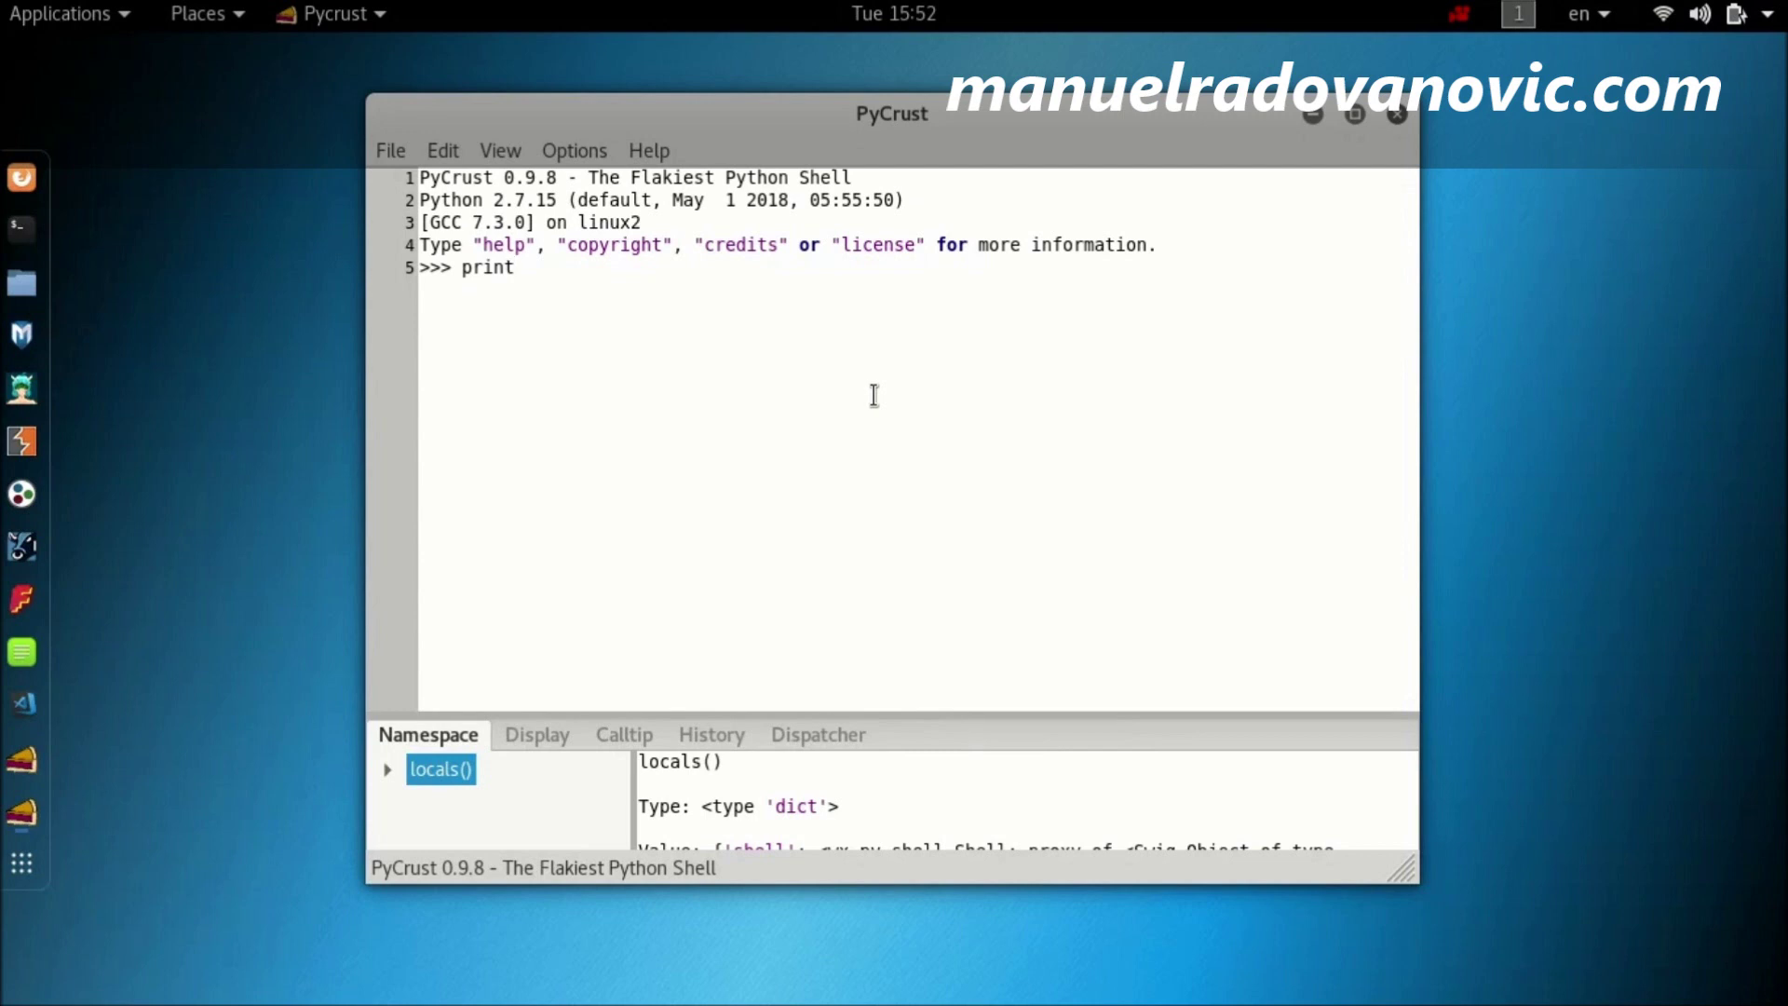
Step: Print "Hello World" in PyCrust and highlight the Python 2.7.15 version in the banner
type("\"Hello World\")")
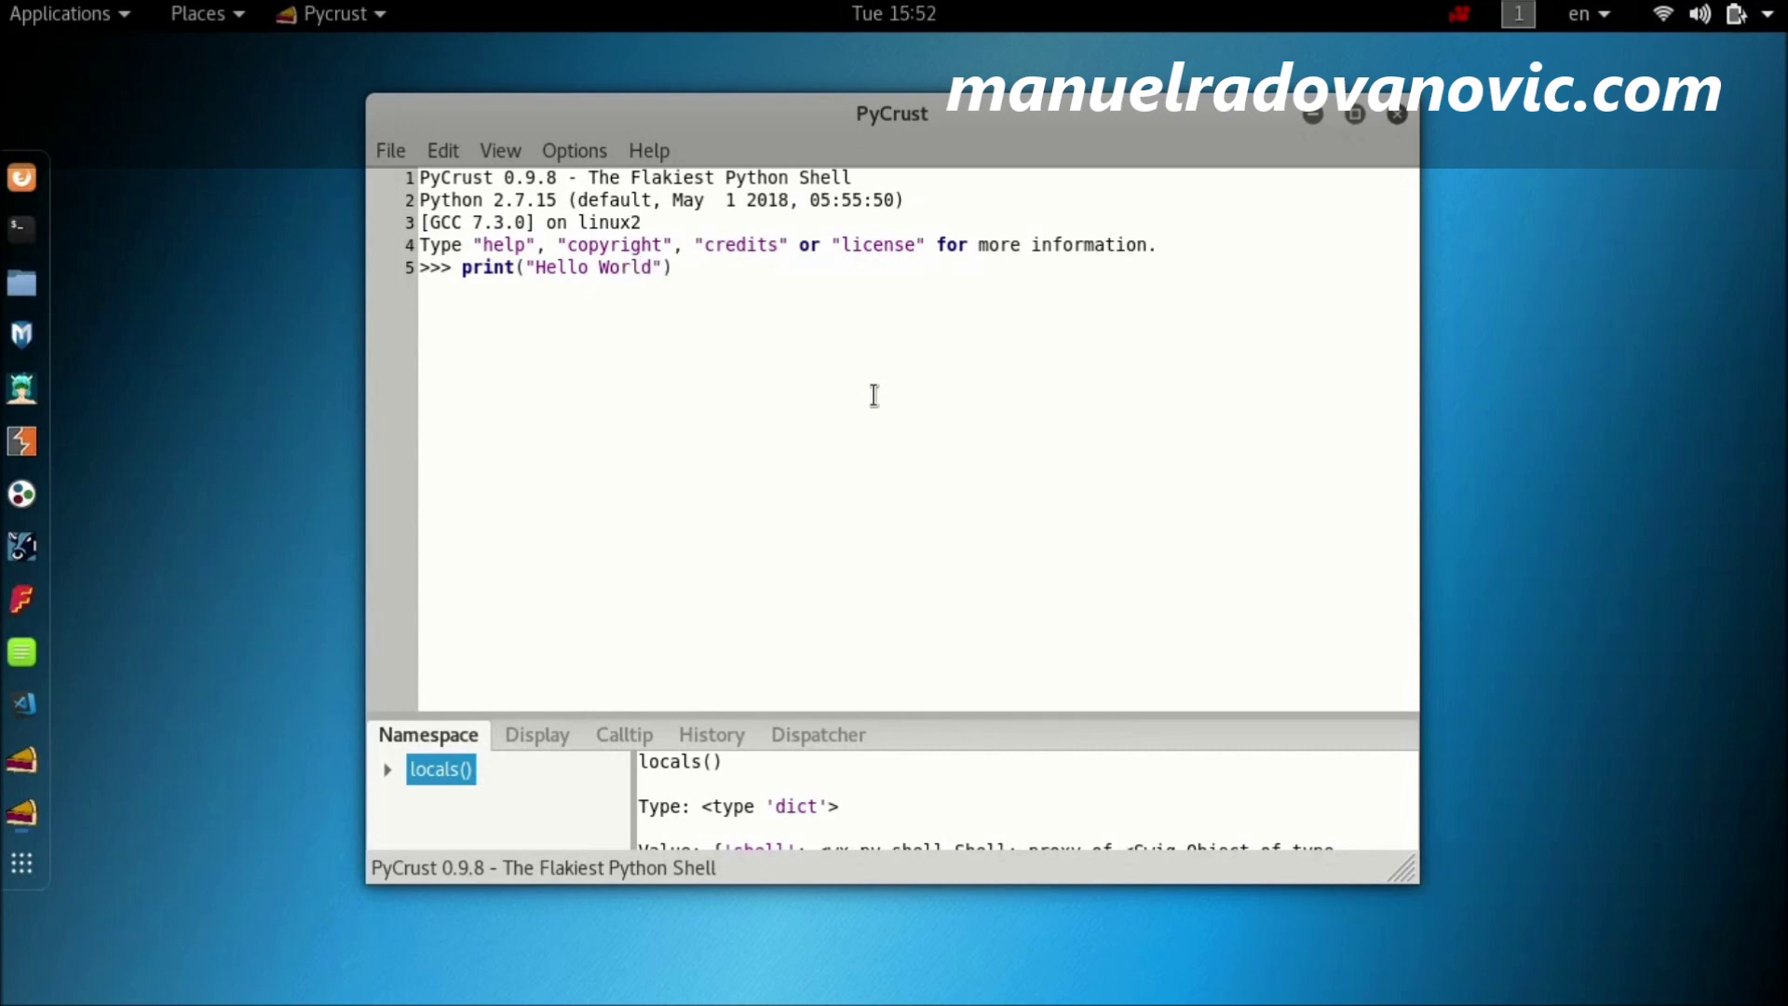
key("Return")
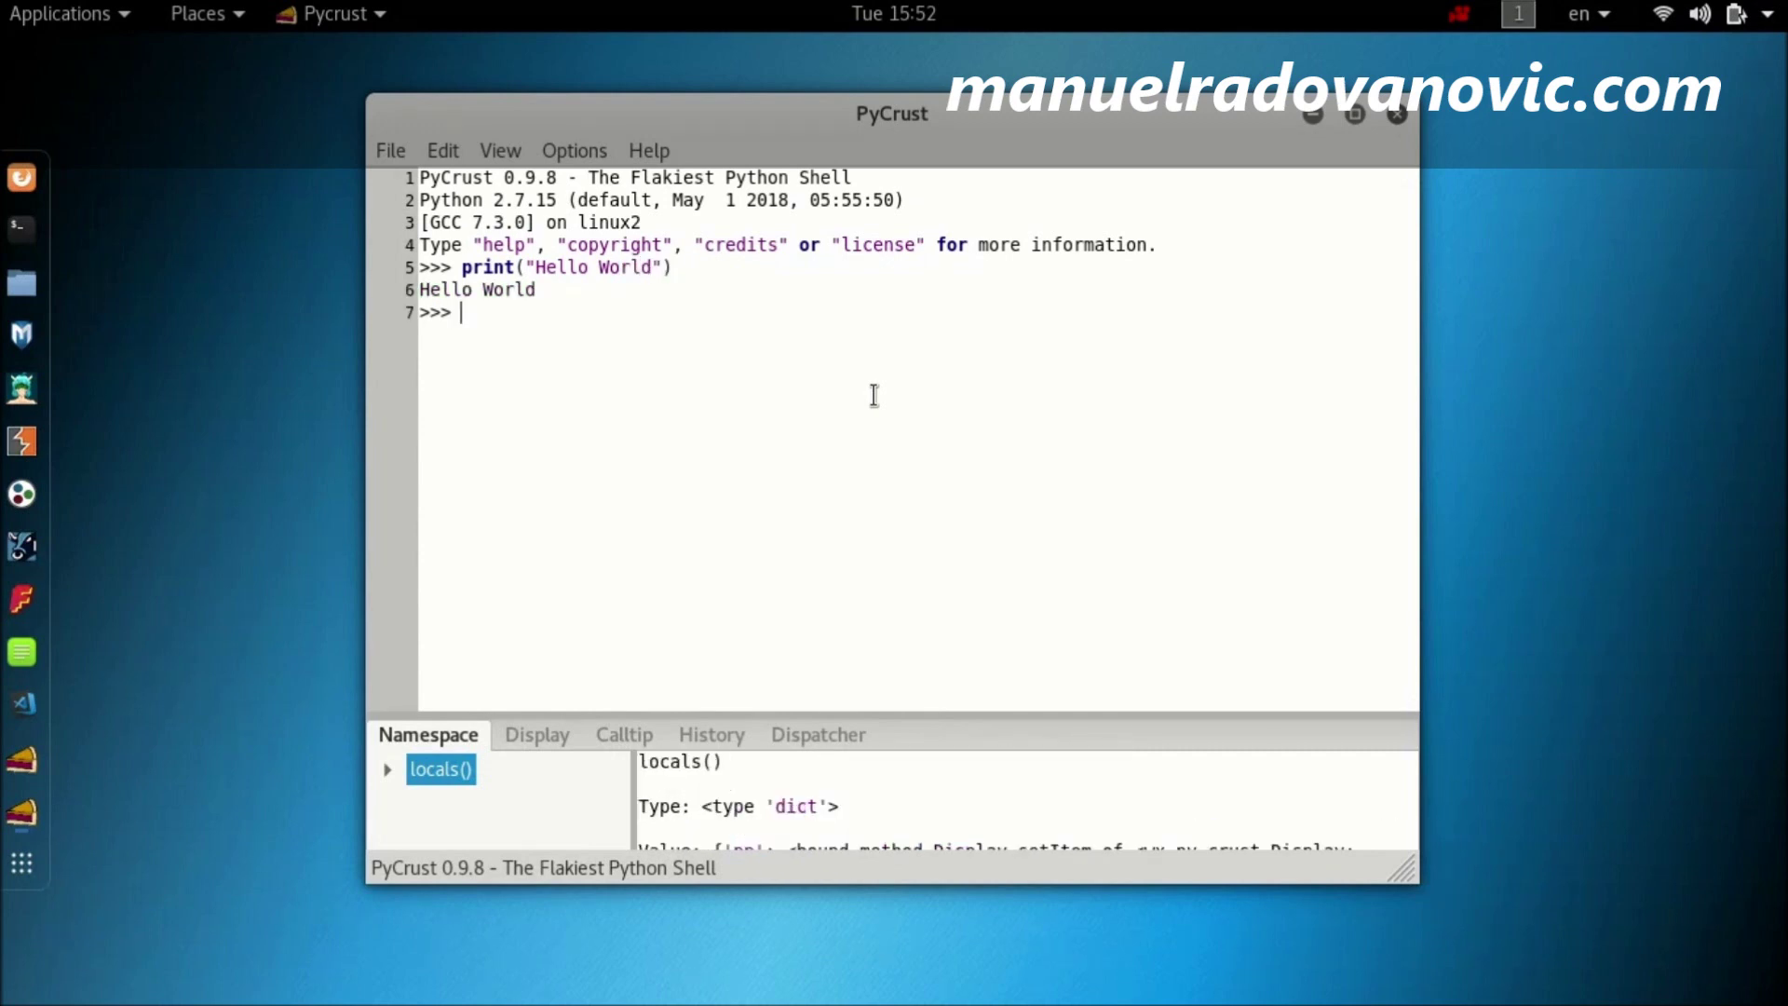
left_click_drag(545, 290, 417, 291)
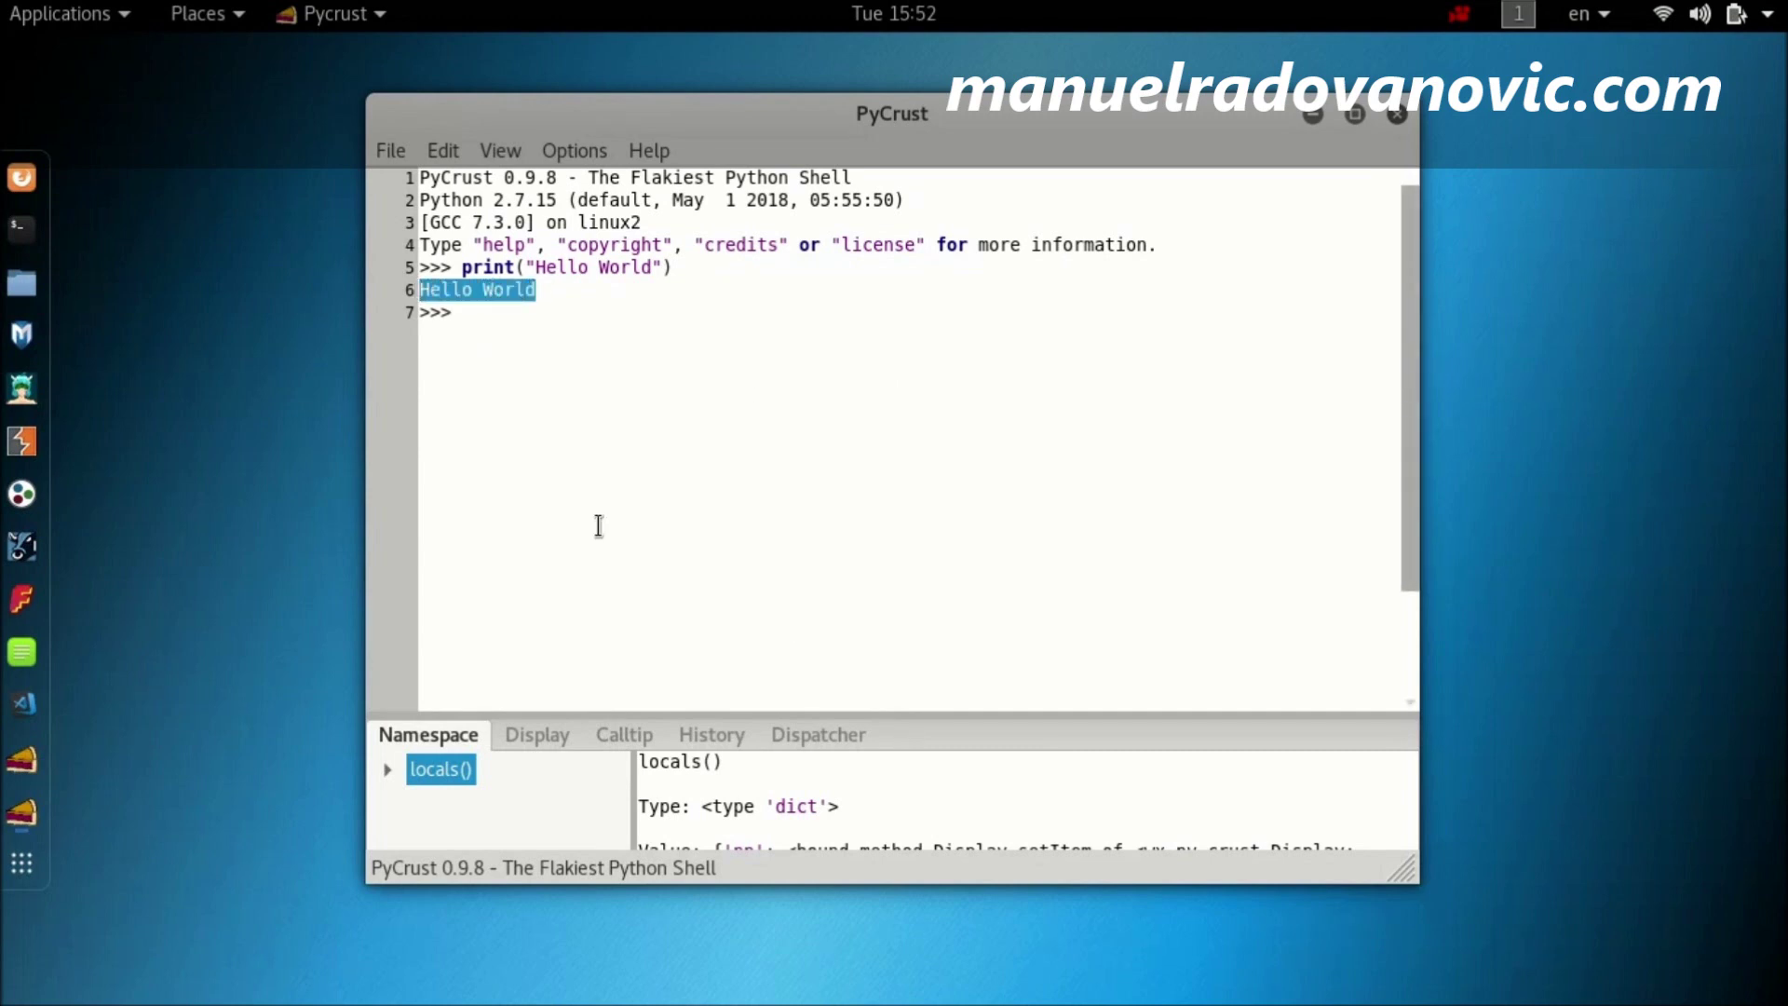
left_click_drag(566, 199, 493, 199)
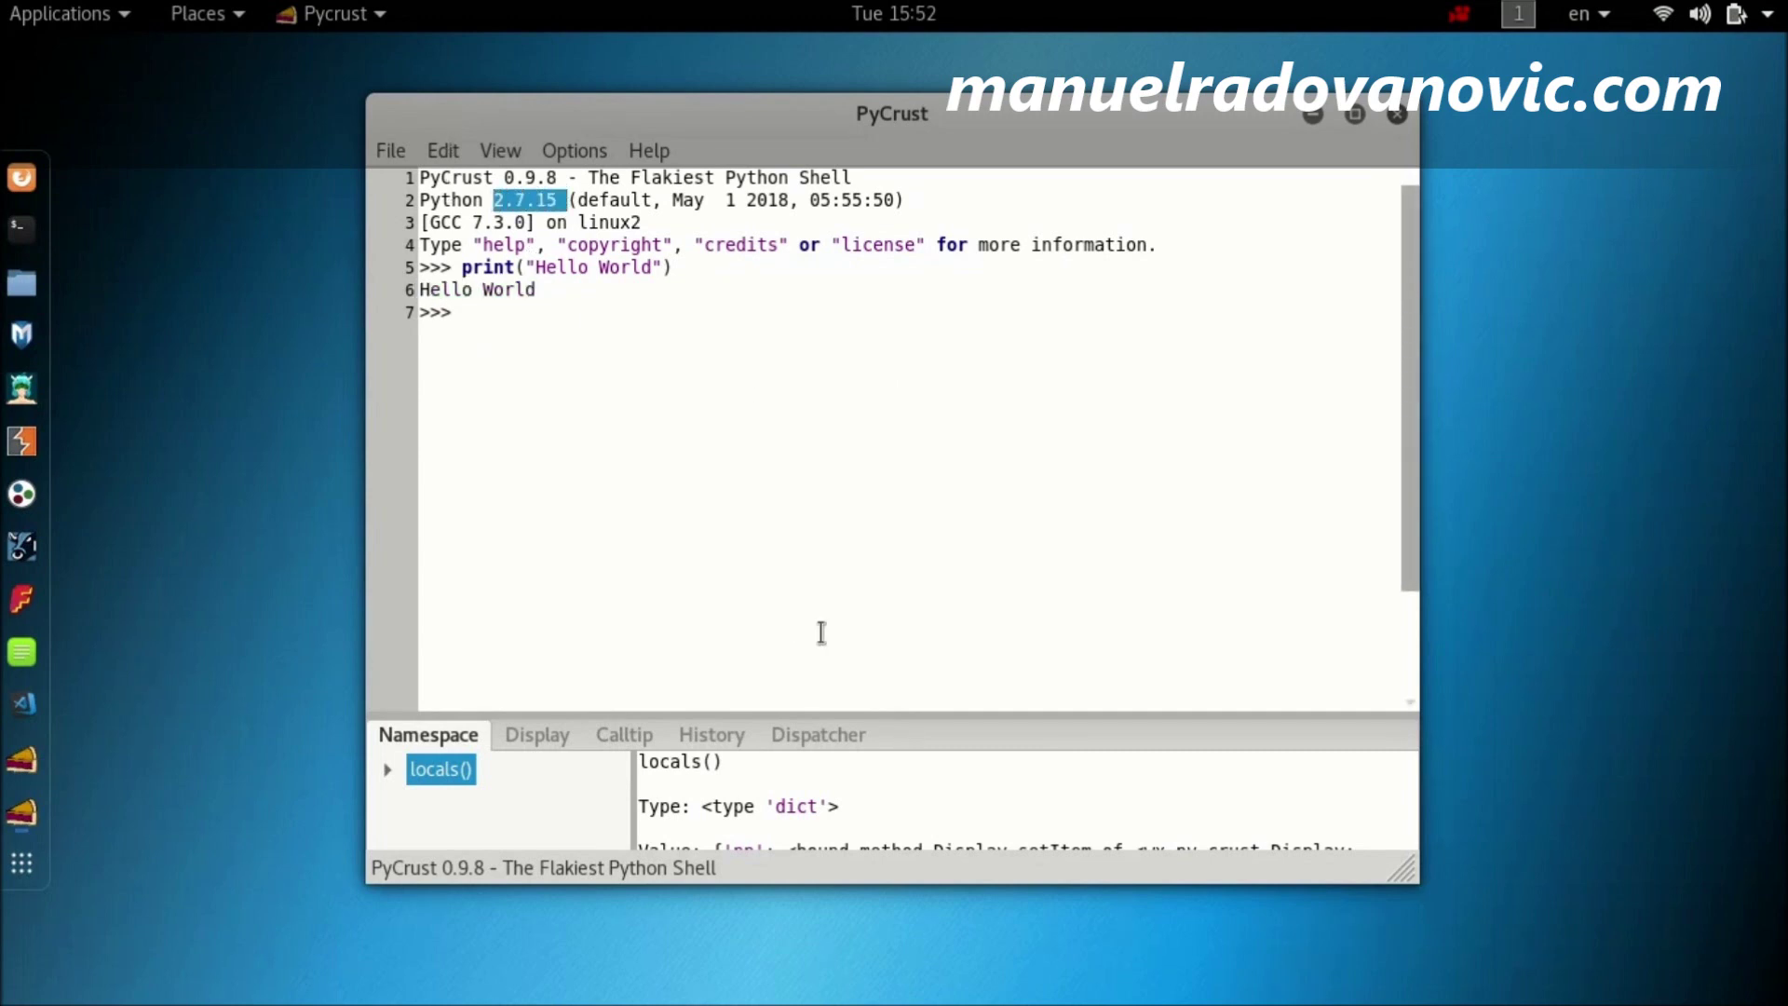
Step: View PyCrust's Help > About version details, dismiss them, and close the shell
left_click(656, 155)
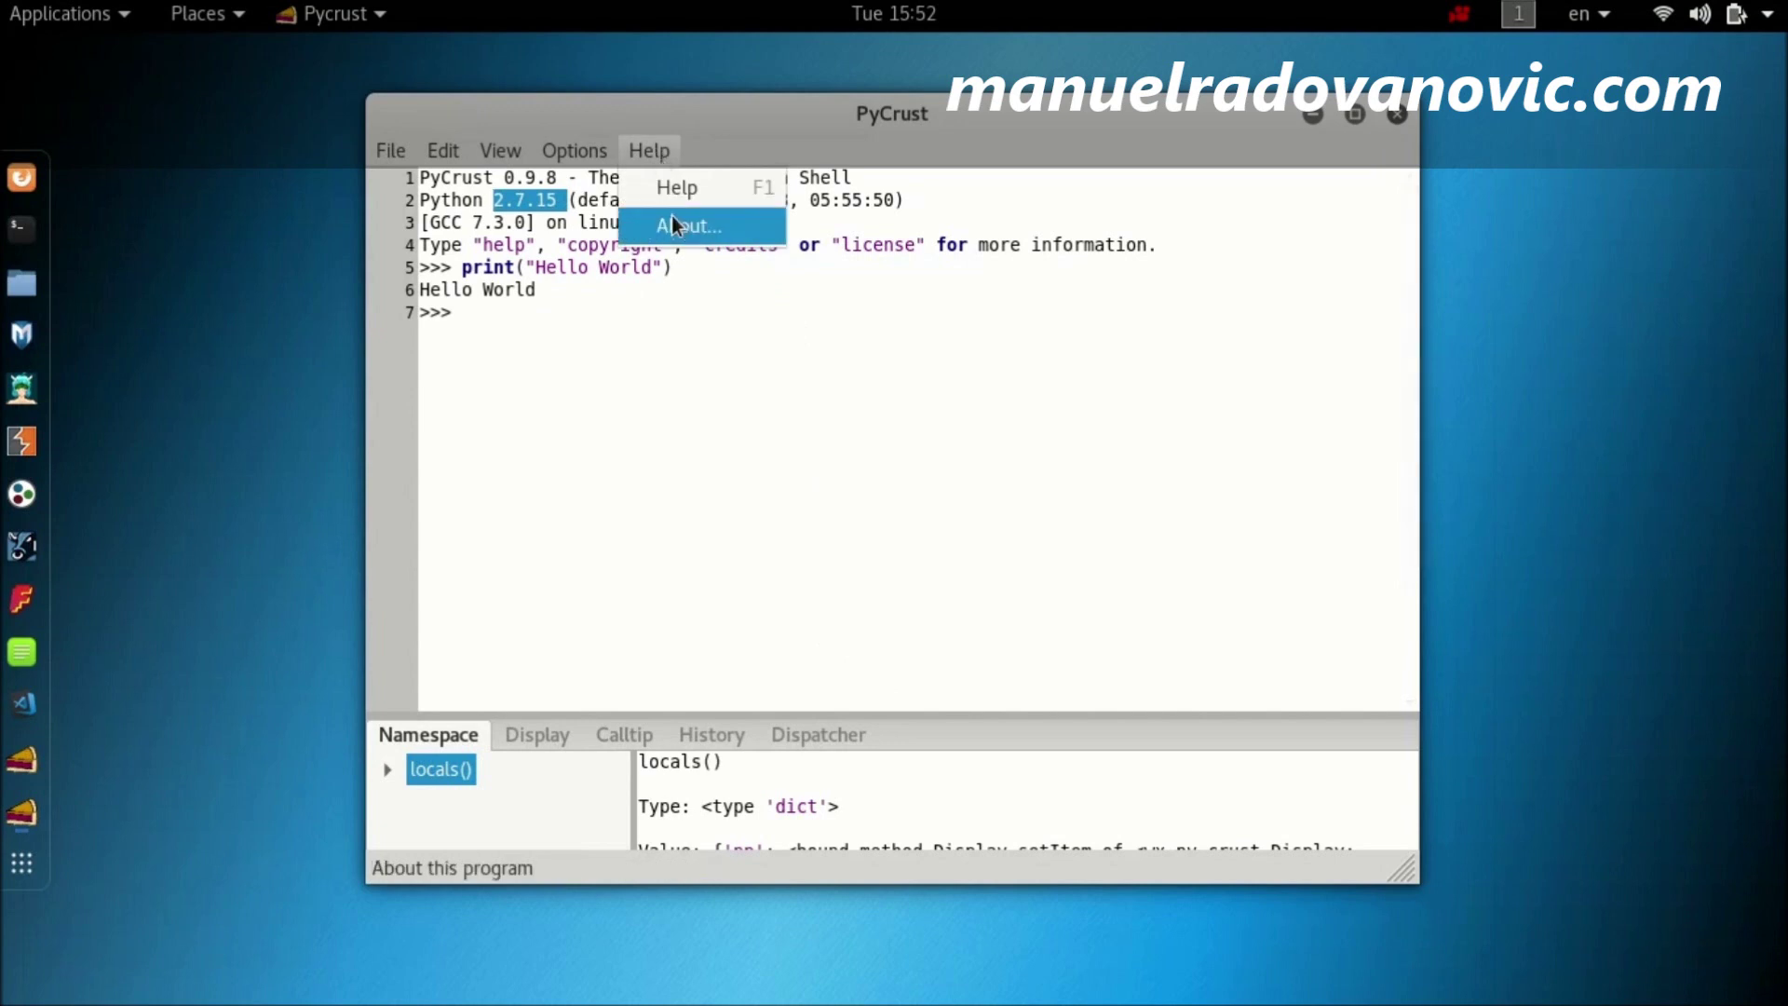
left_click(678, 229)
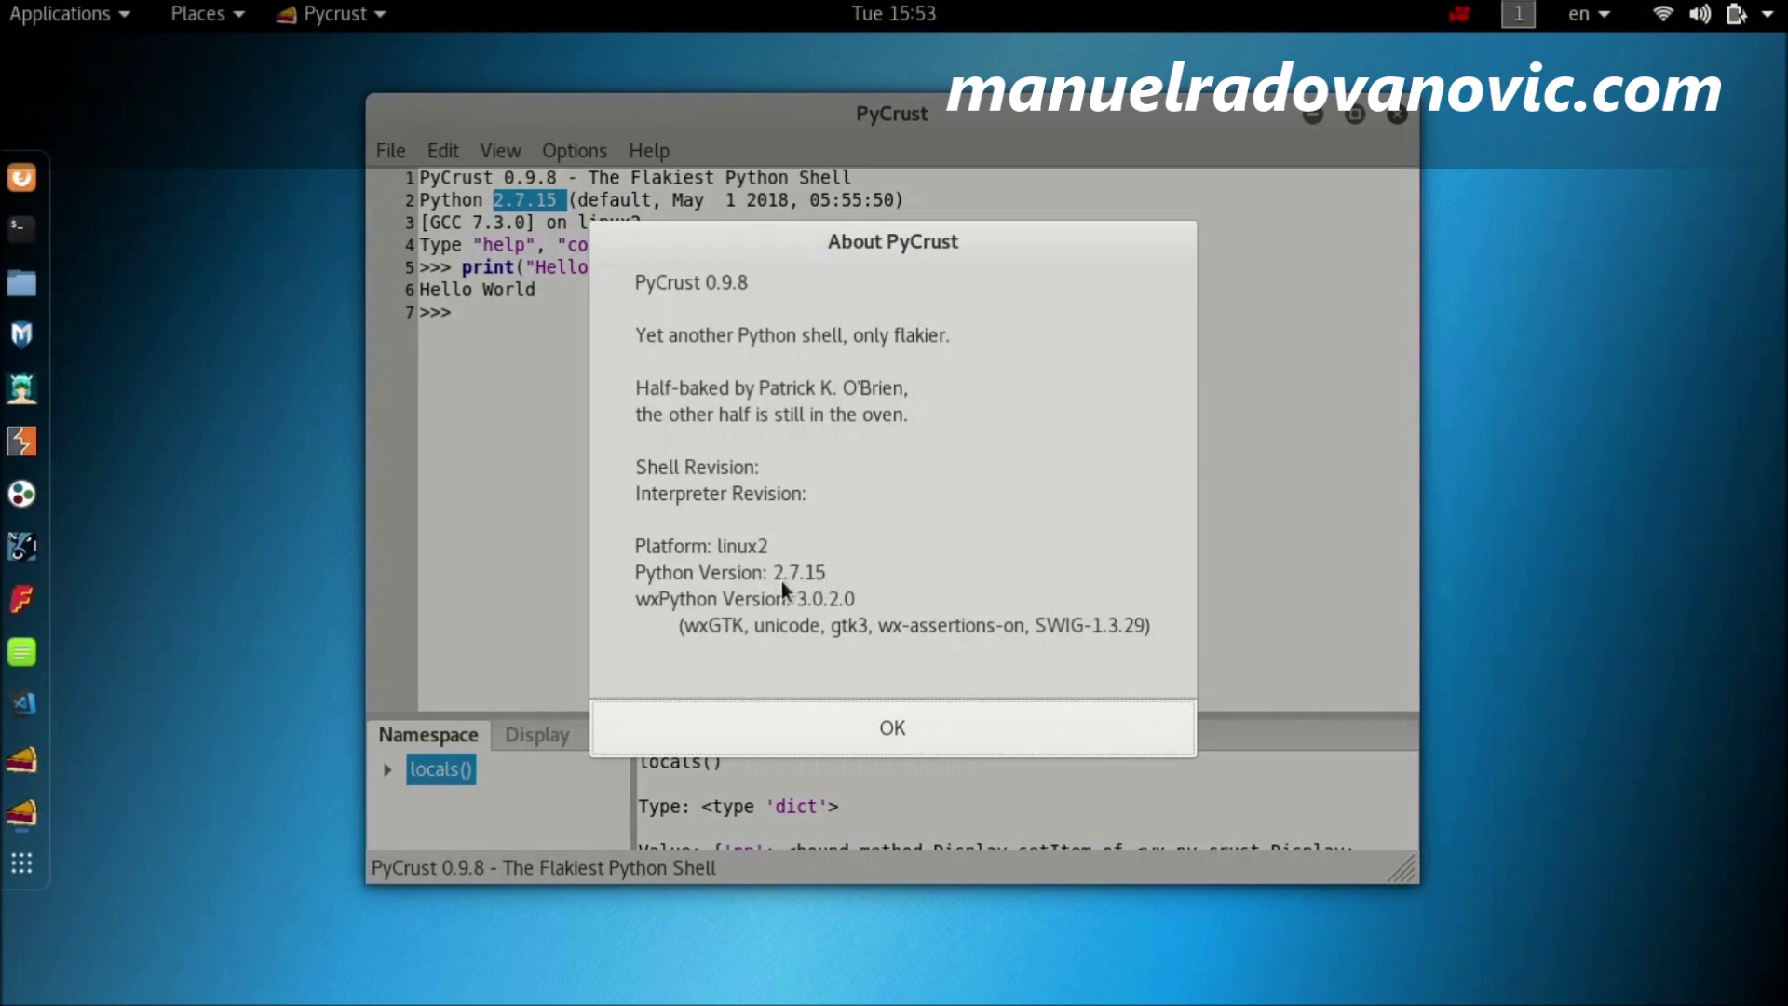
left_click(959, 728)
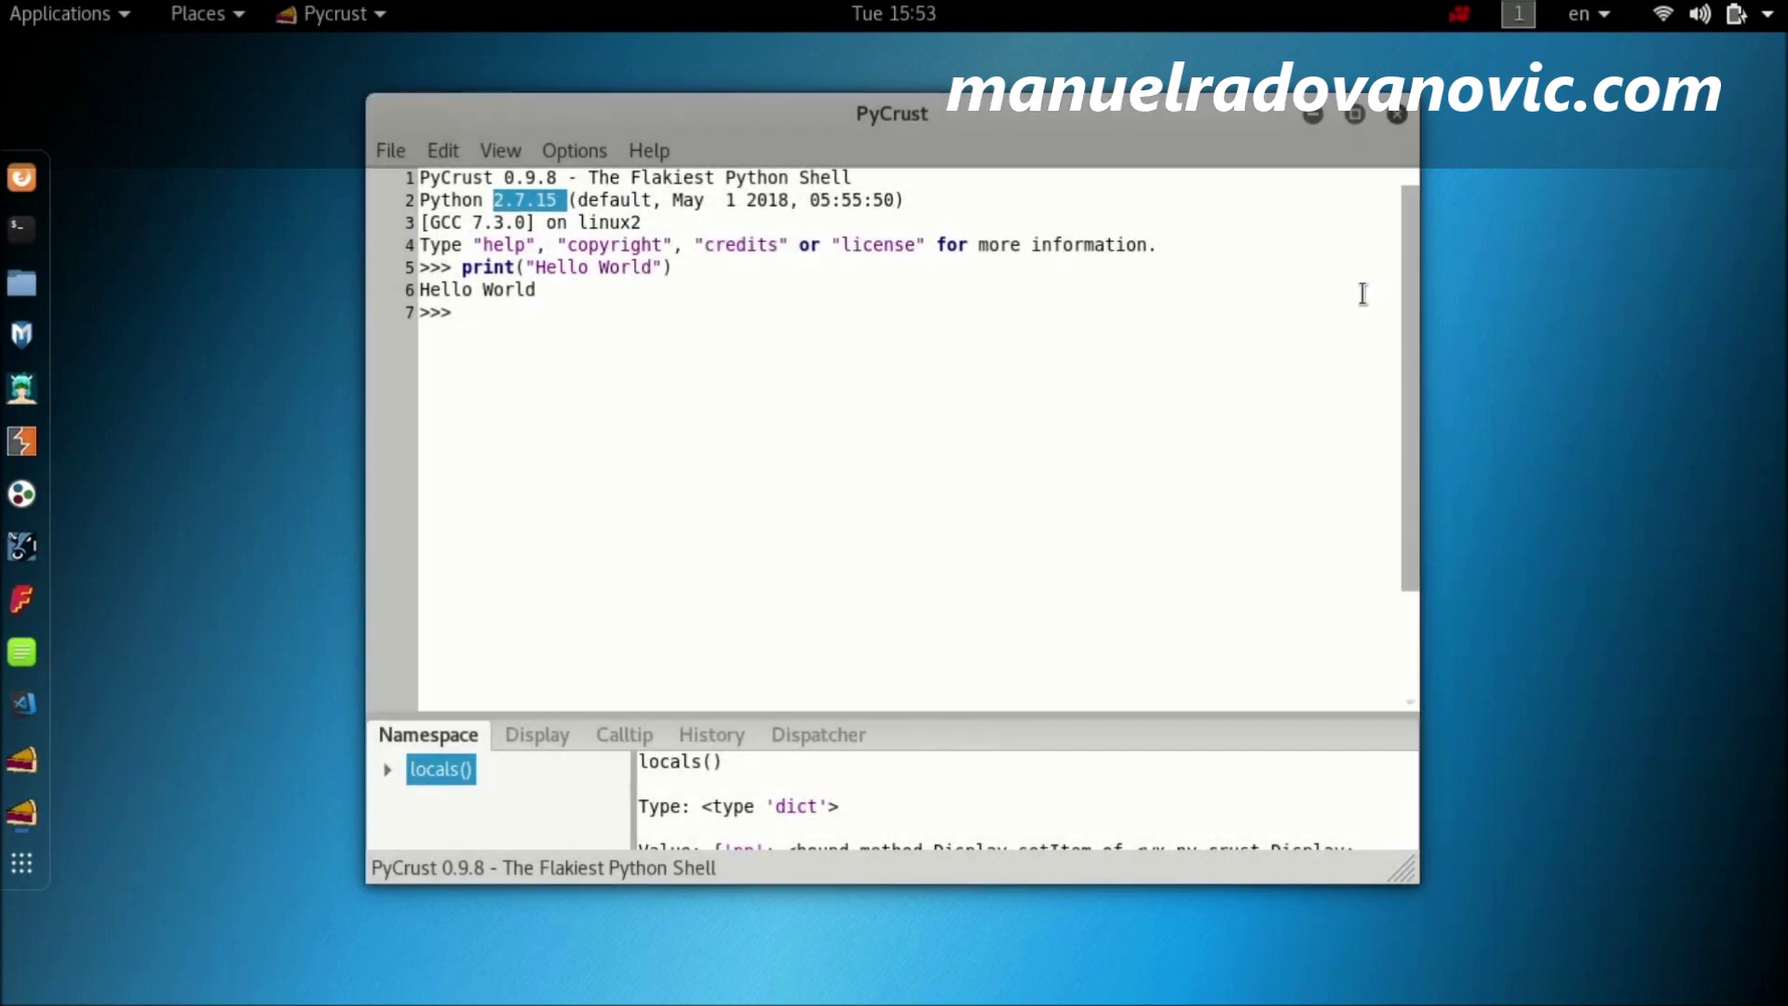
left_click(1398, 115)
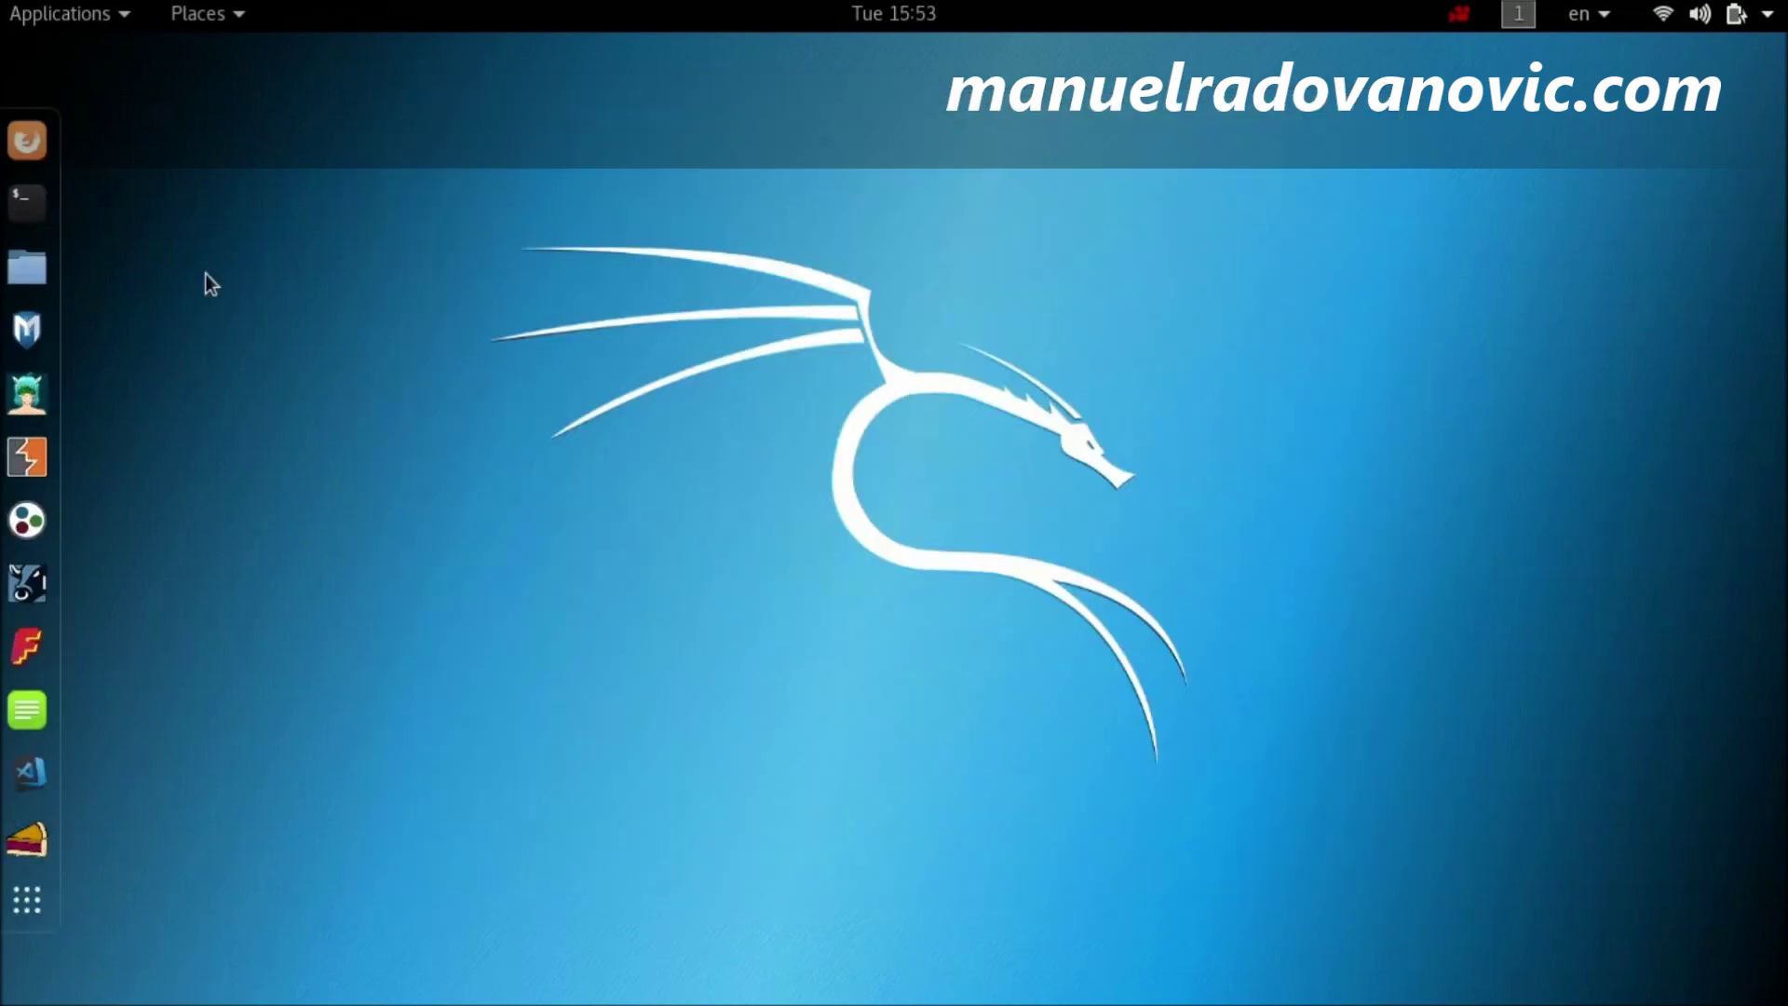
Step: Start python in a new terminal, run print("Hello World"), then leave with exit()
left_click(28, 203)
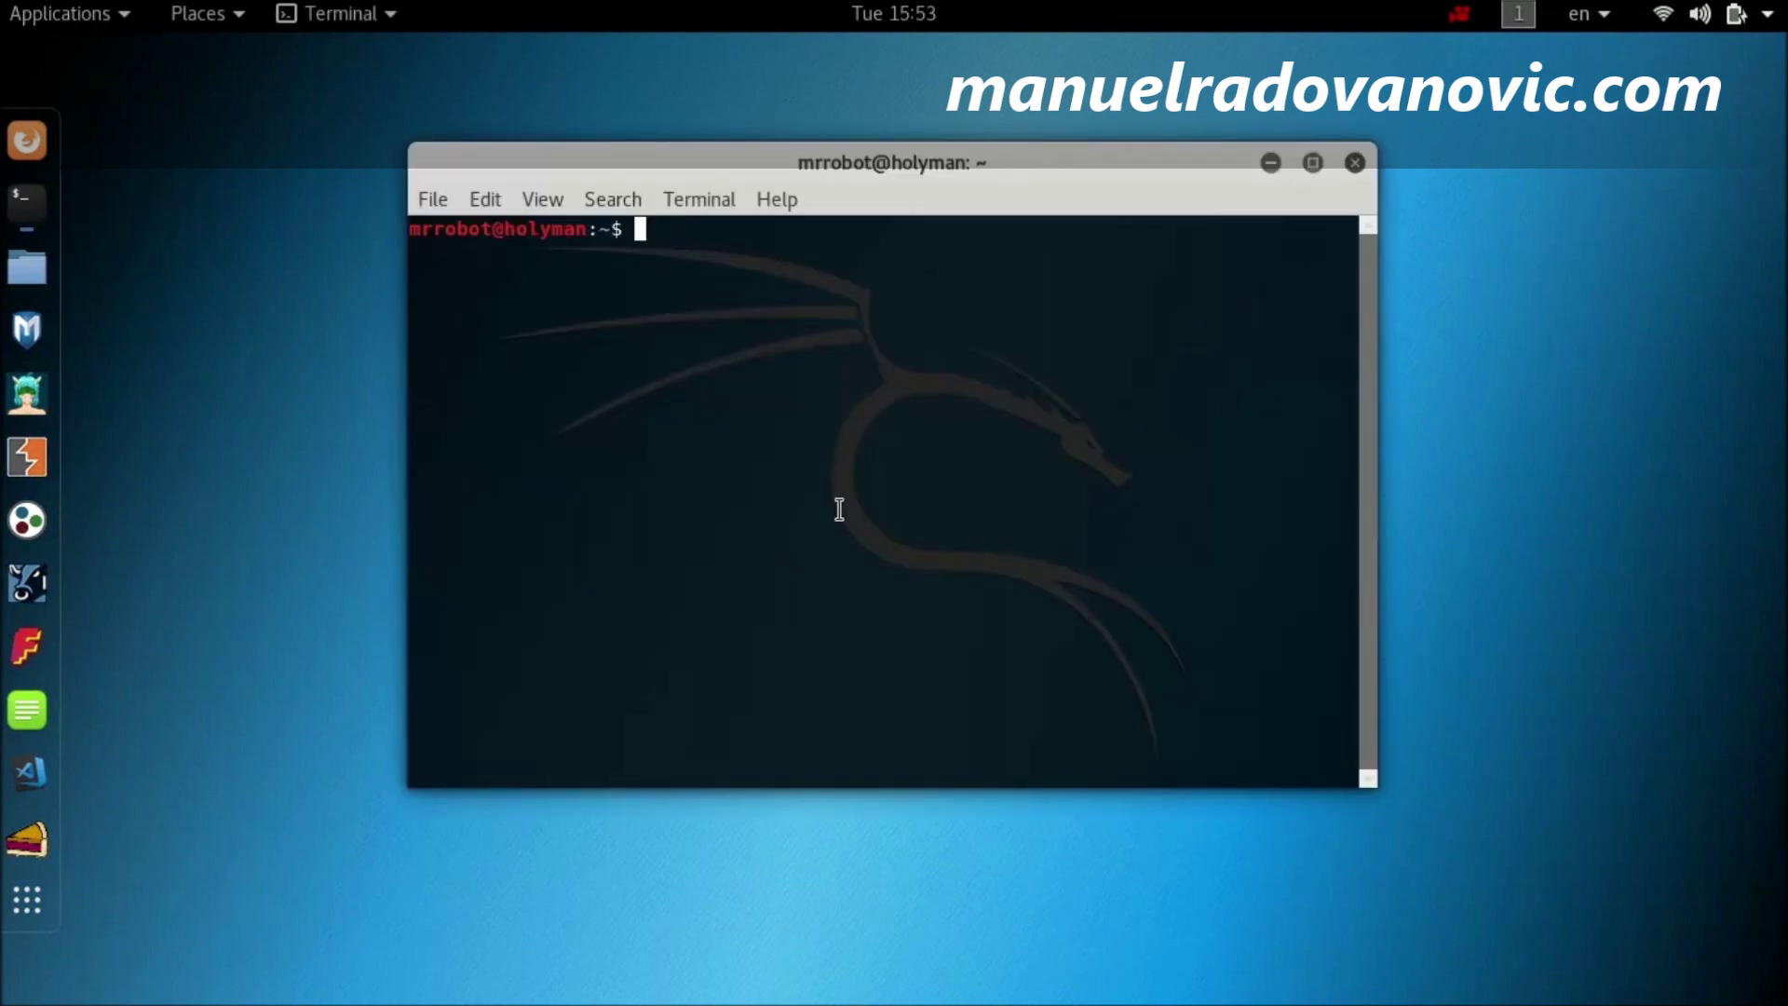
type("python")
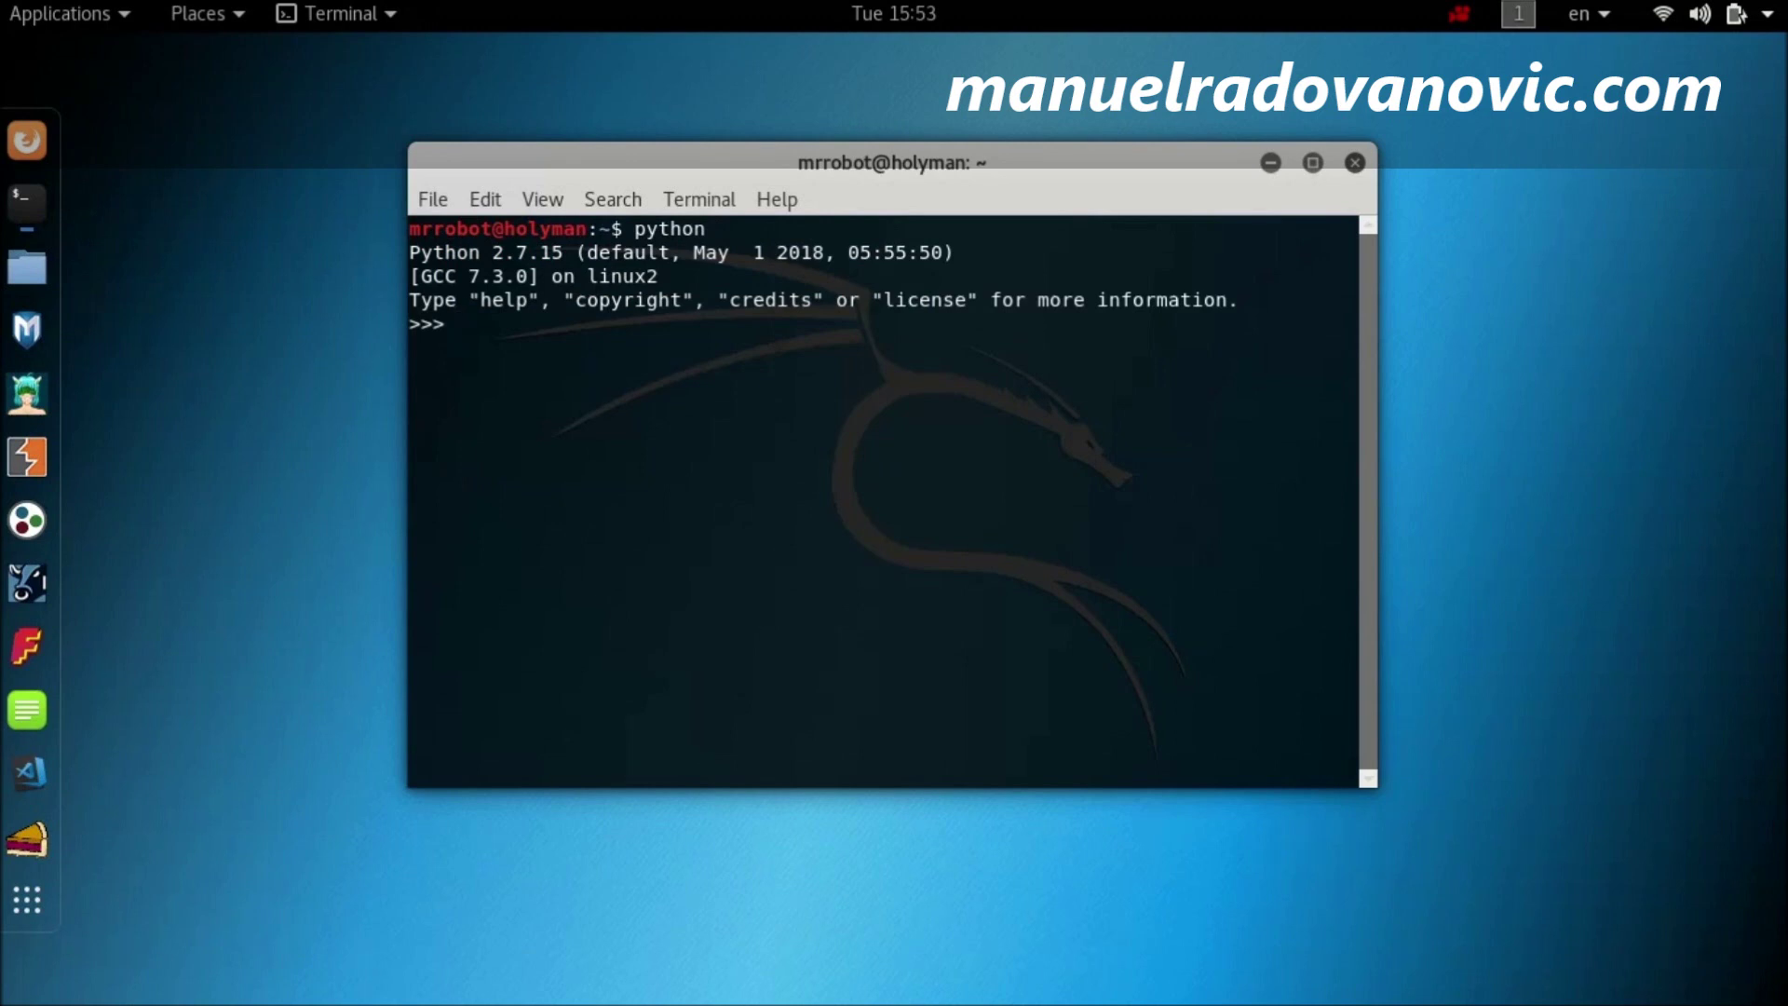
type("print(\"Hello World\"")
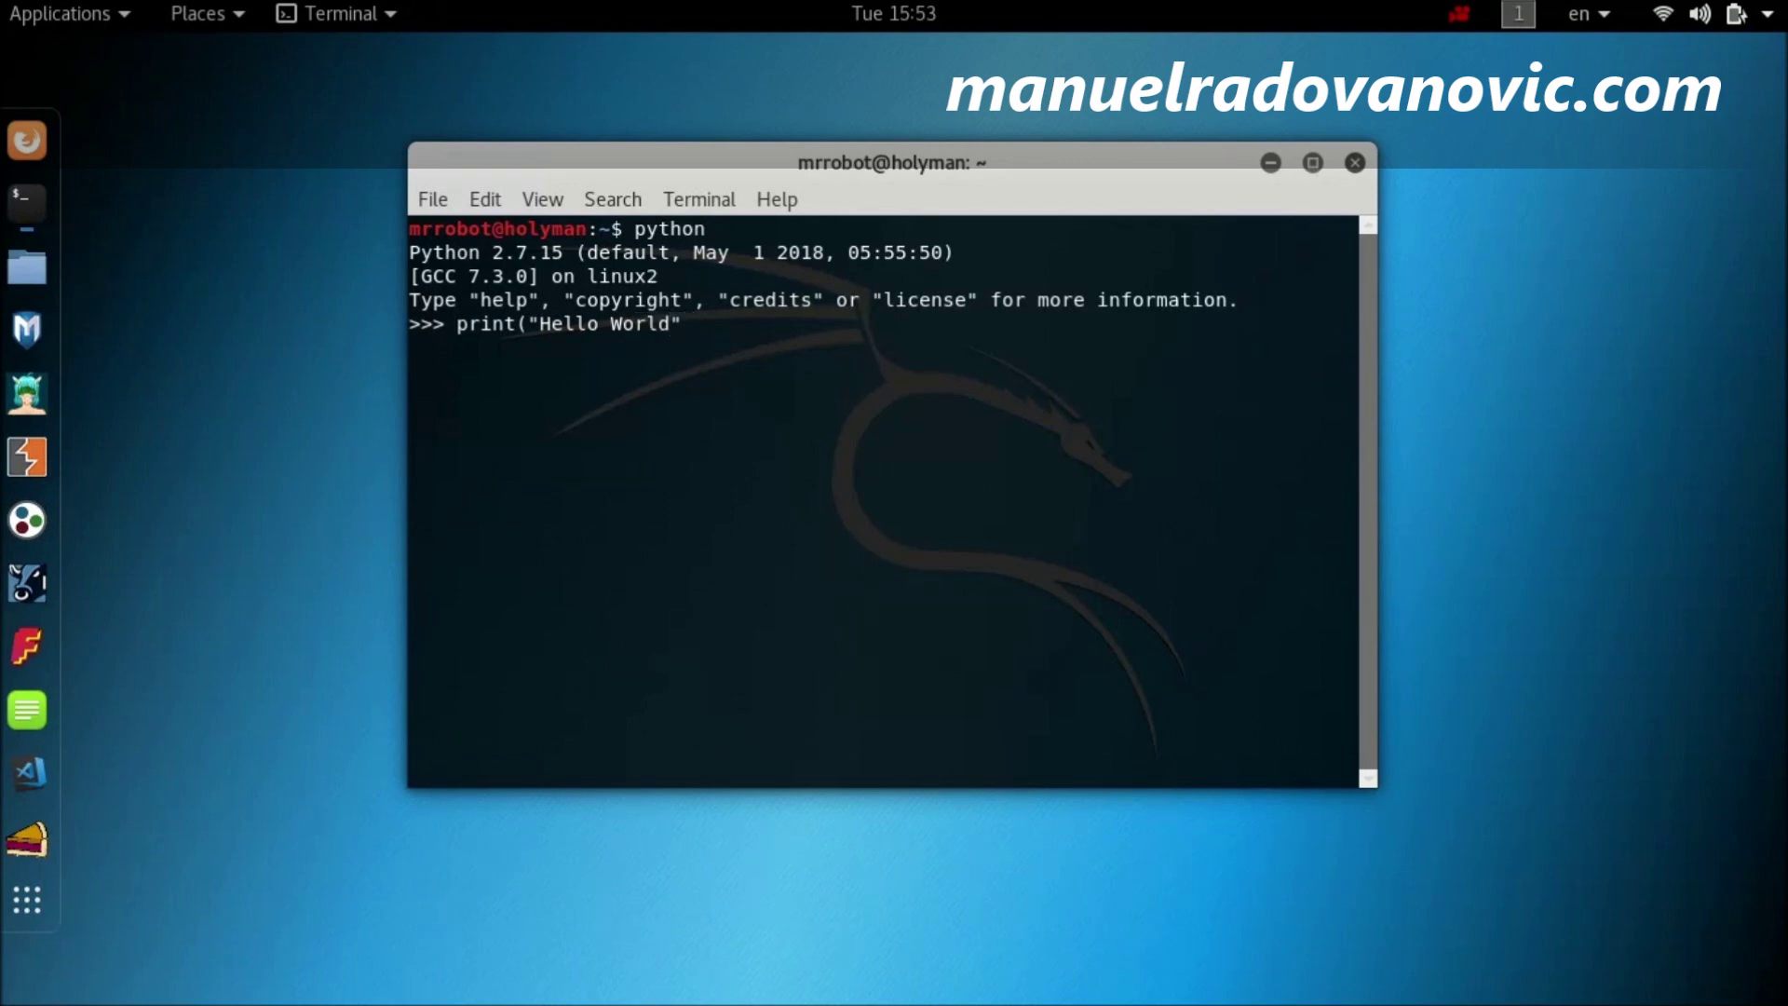
type(")")
key("Return")
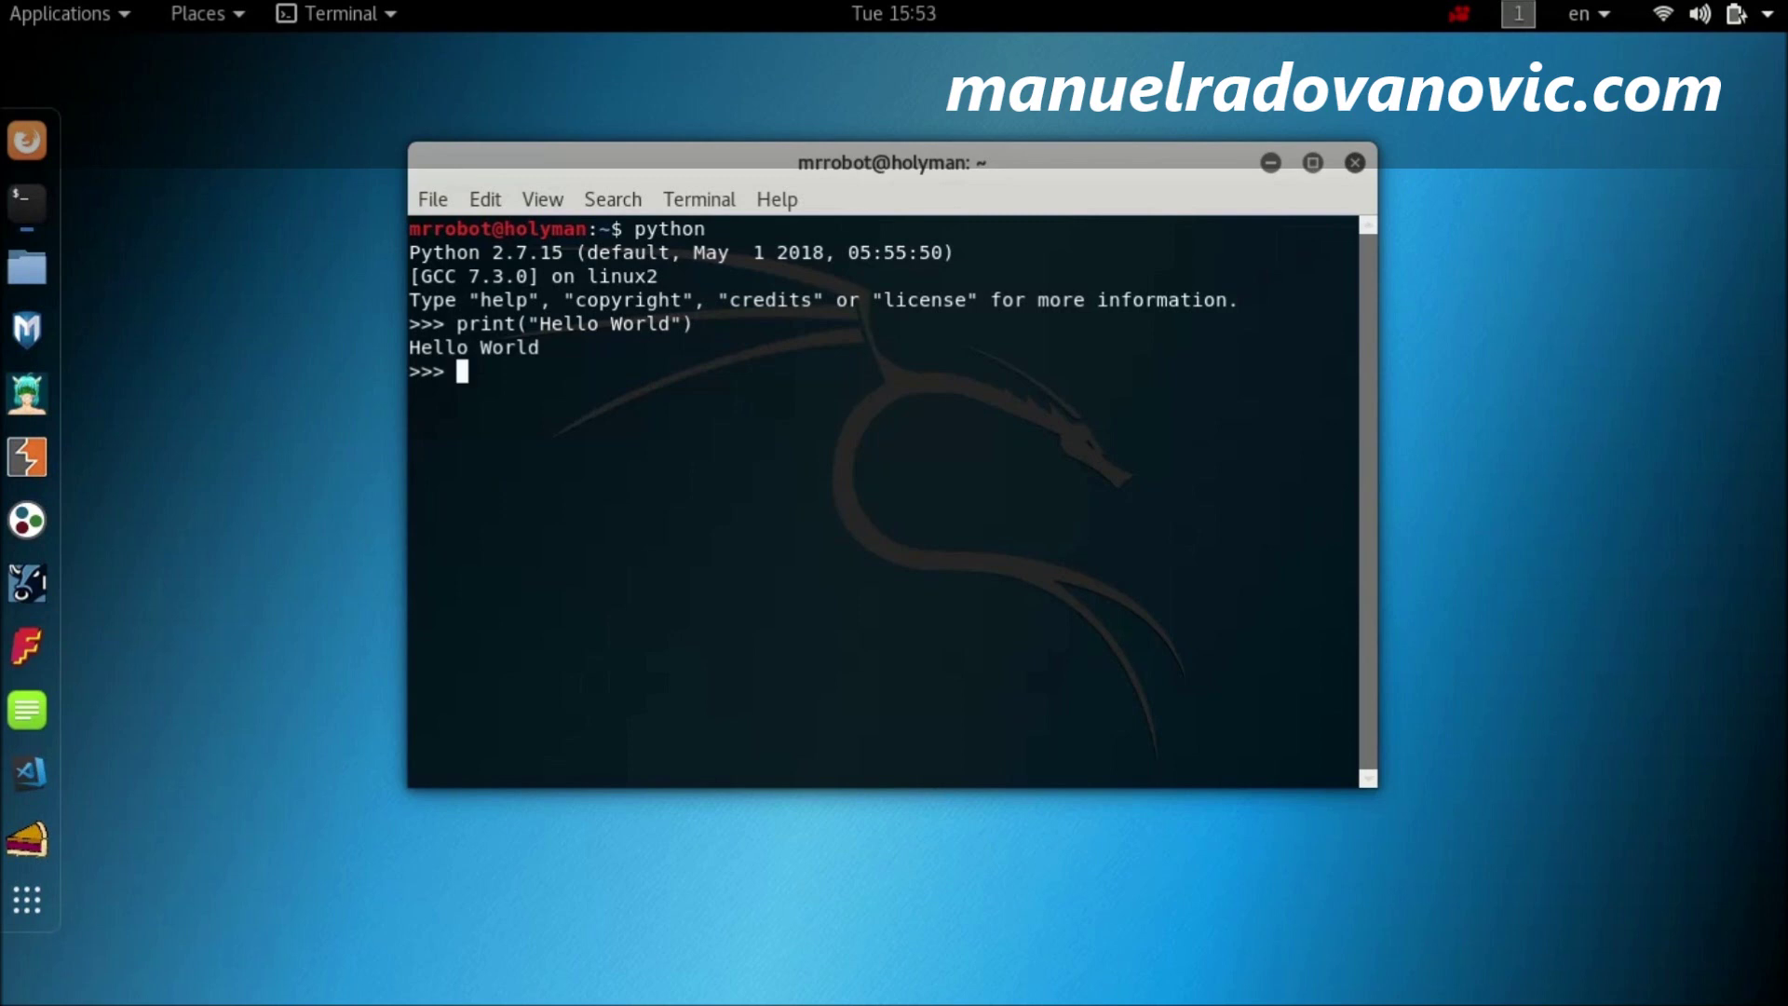
type("exit()")
key("Return")
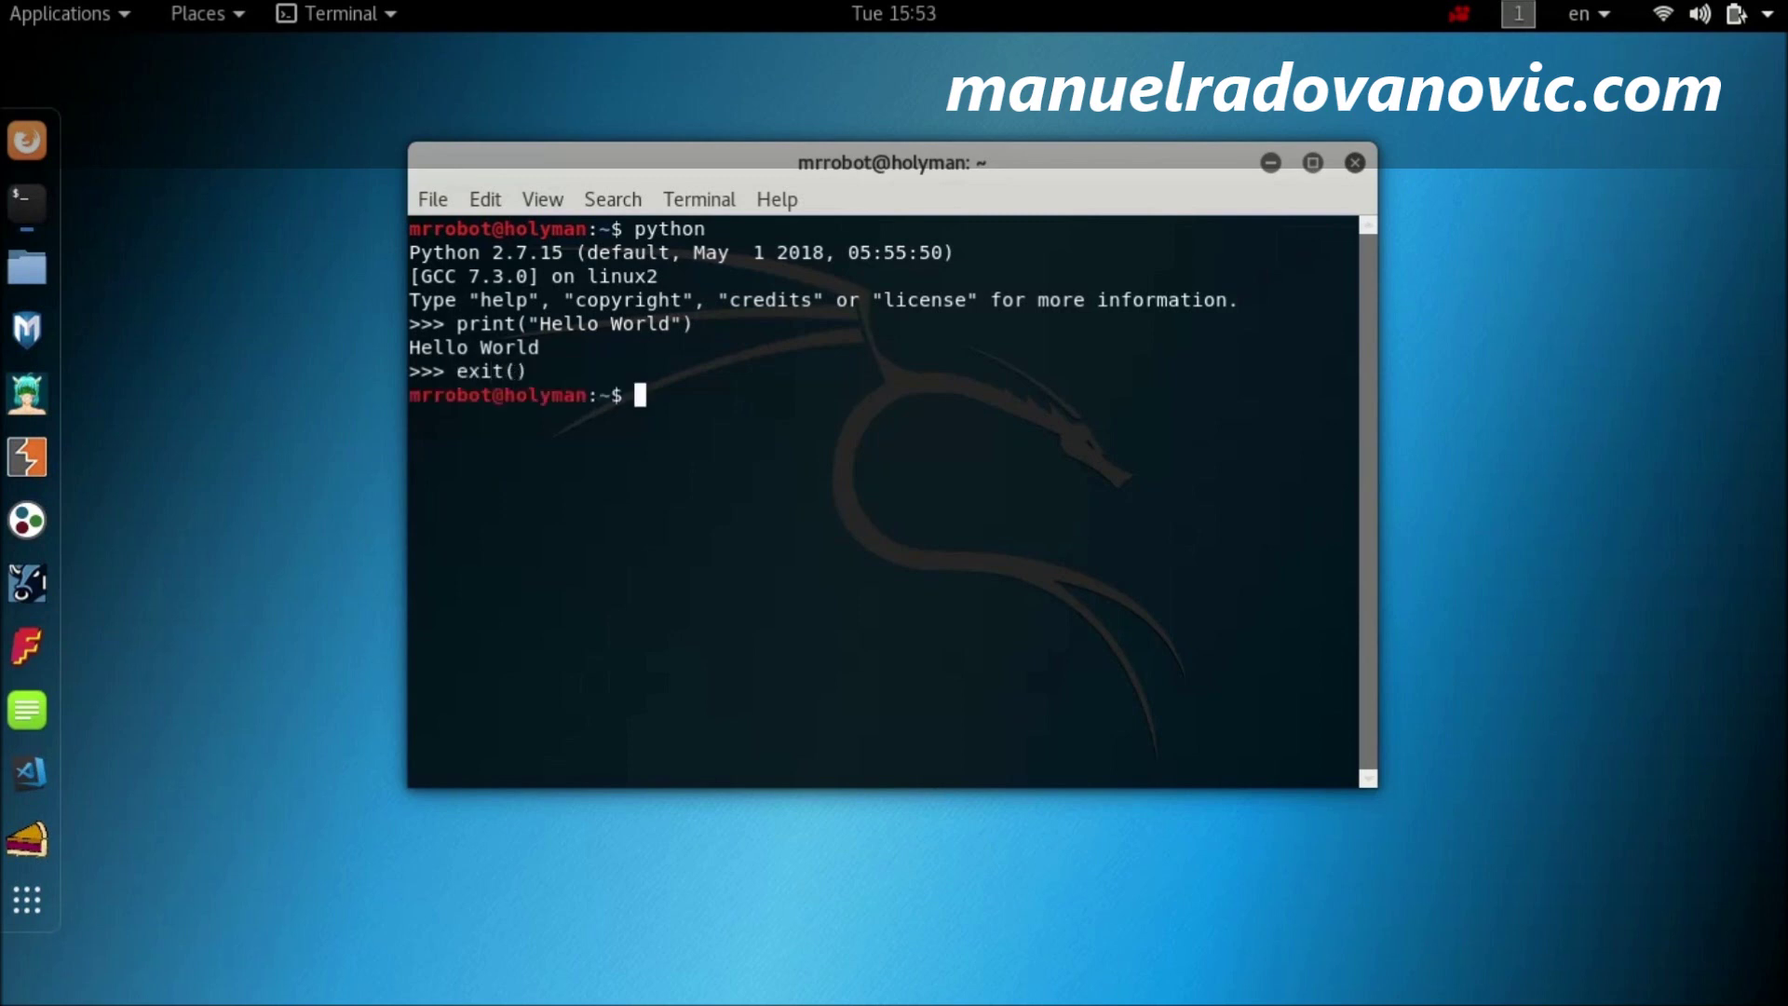
Step: Start python3 and run print("Hello World") in it
type("python3")
key("Return")
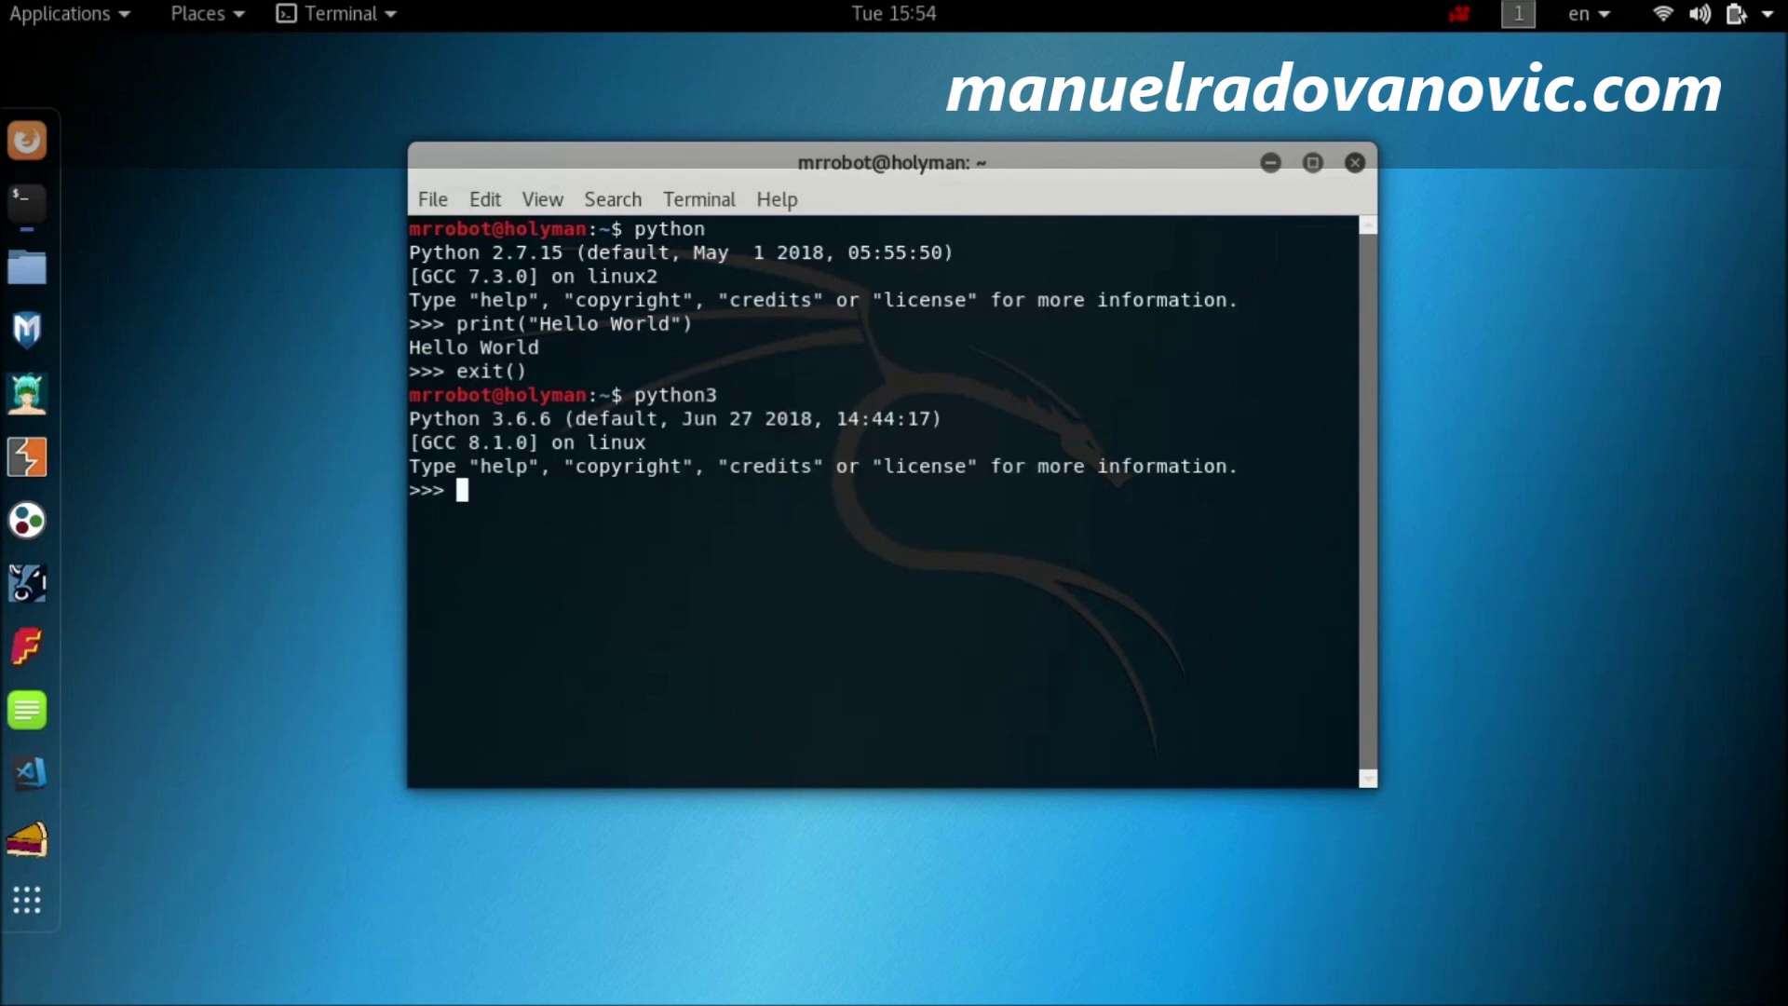
type("print(\"Hello World\"")
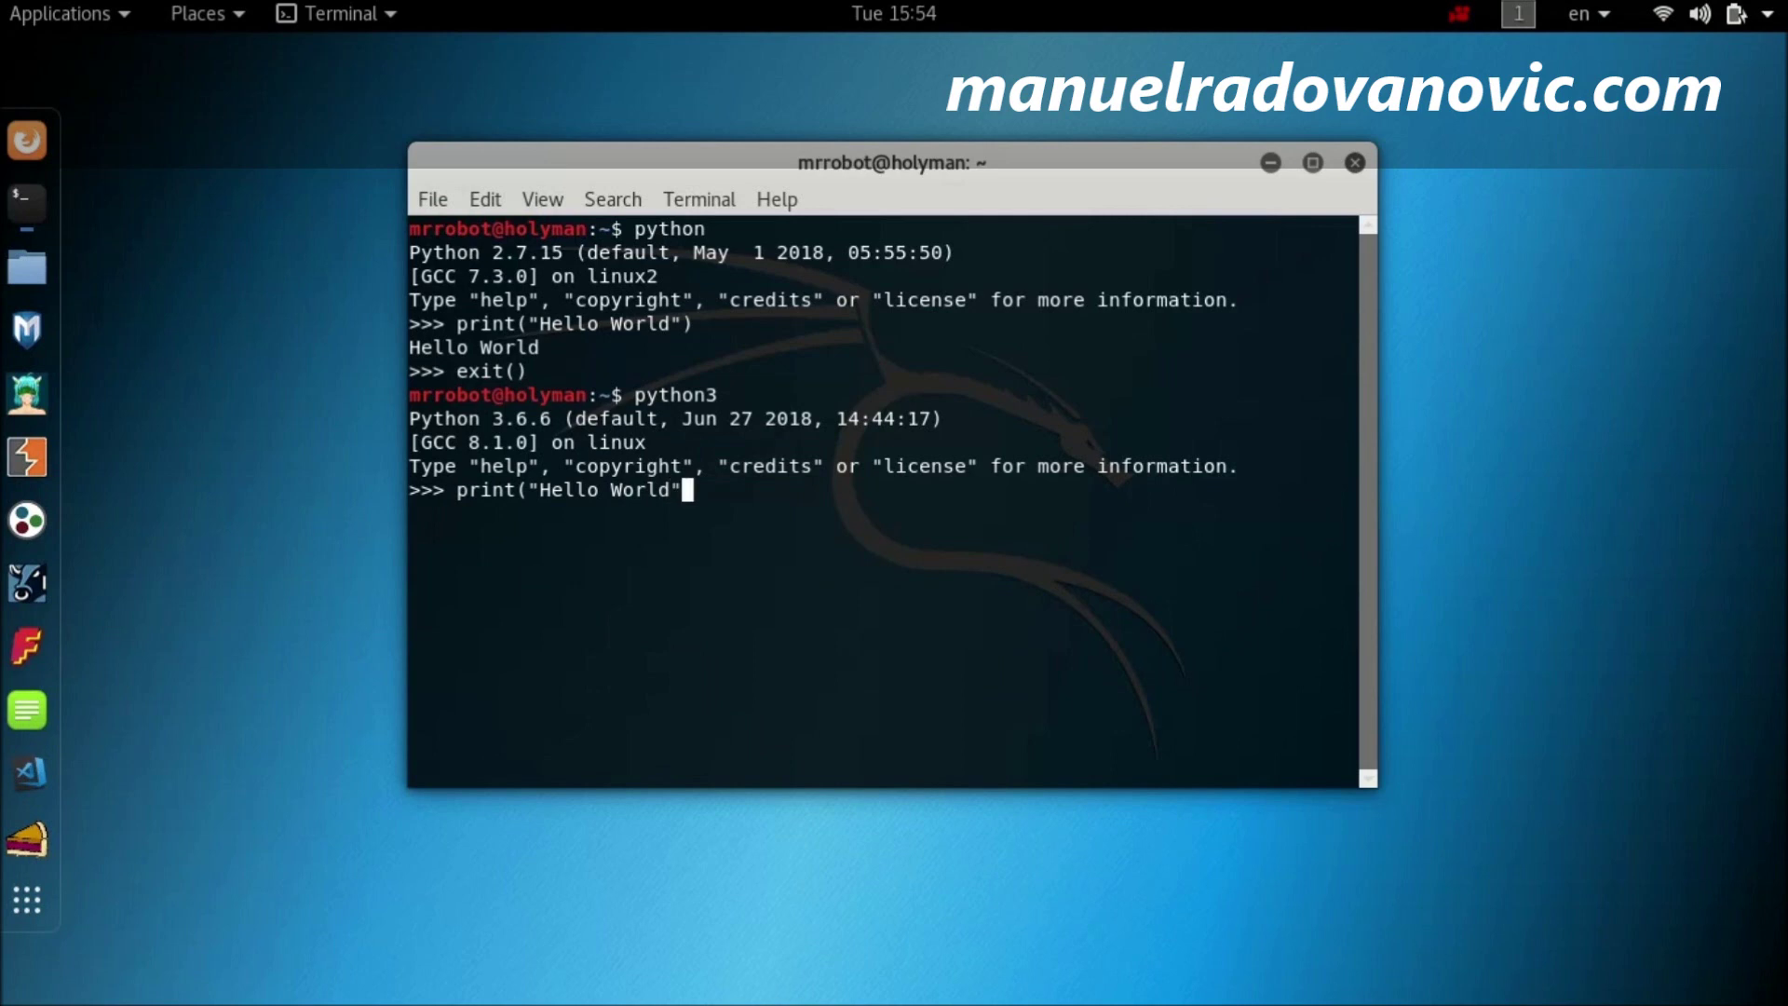
type(")")
key("Return")
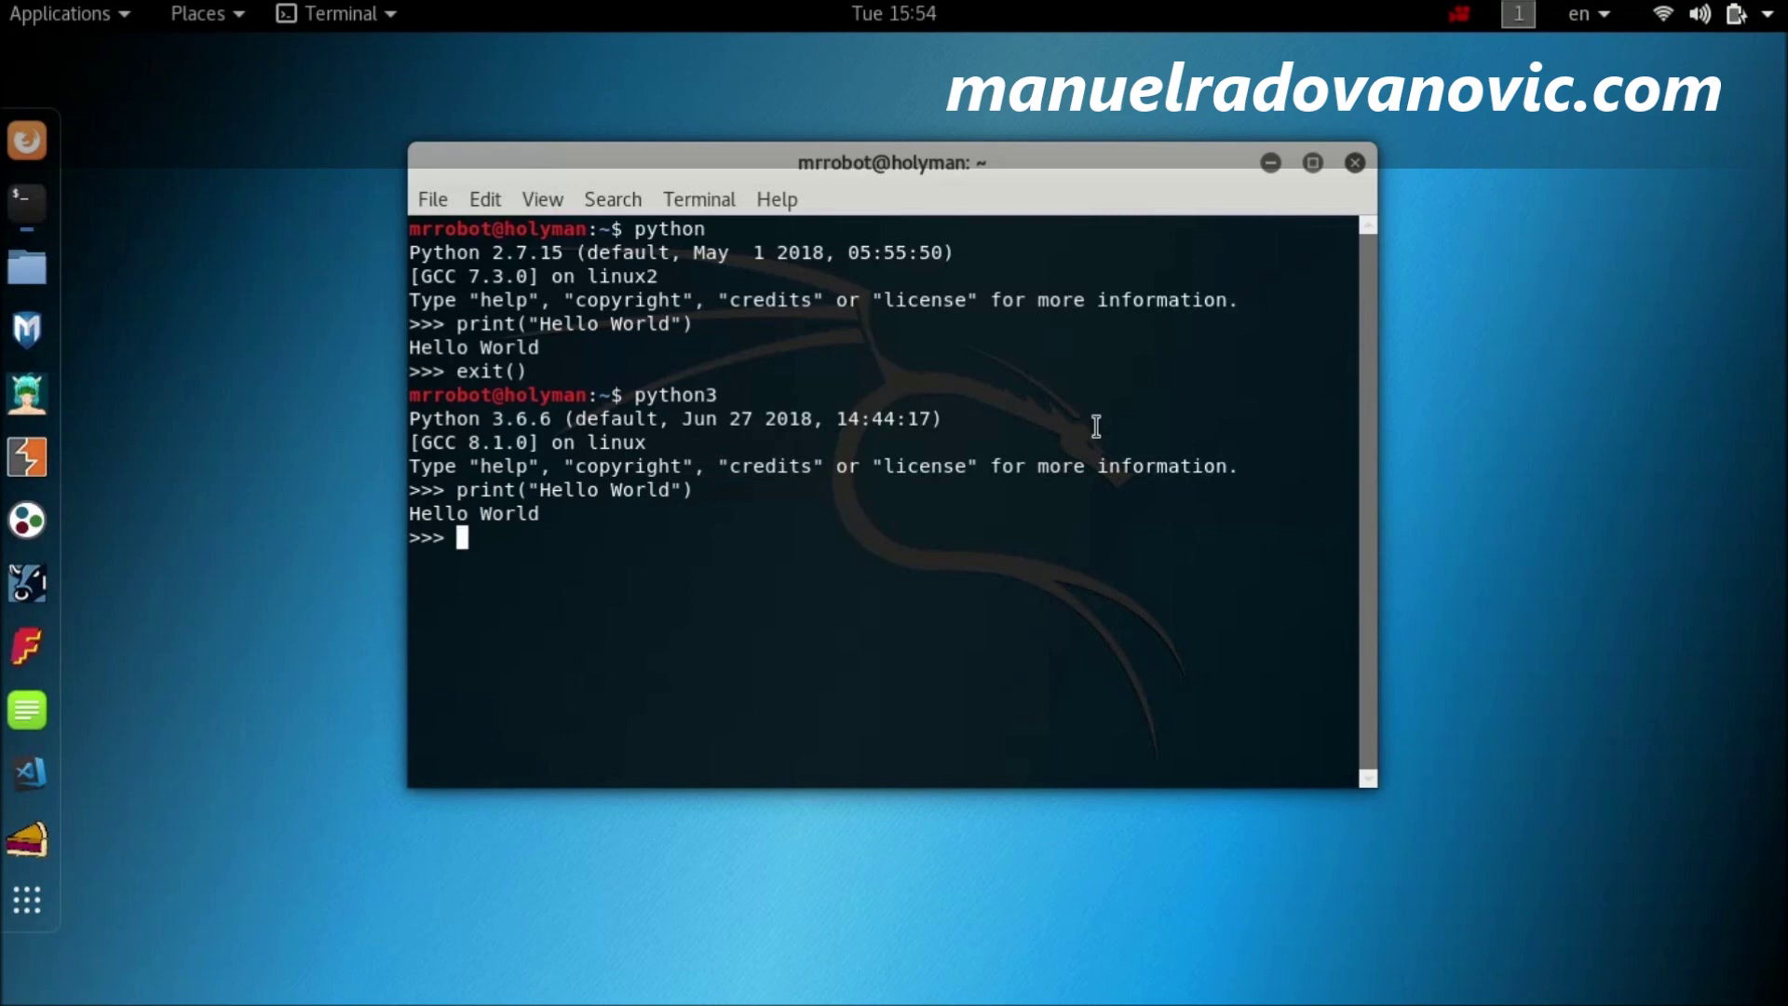
Step: Highlight the Python 2.7.15 and 3.6.6 banners and their python/python3 commands to compare
left_click_drag(410, 253, 575, 255)
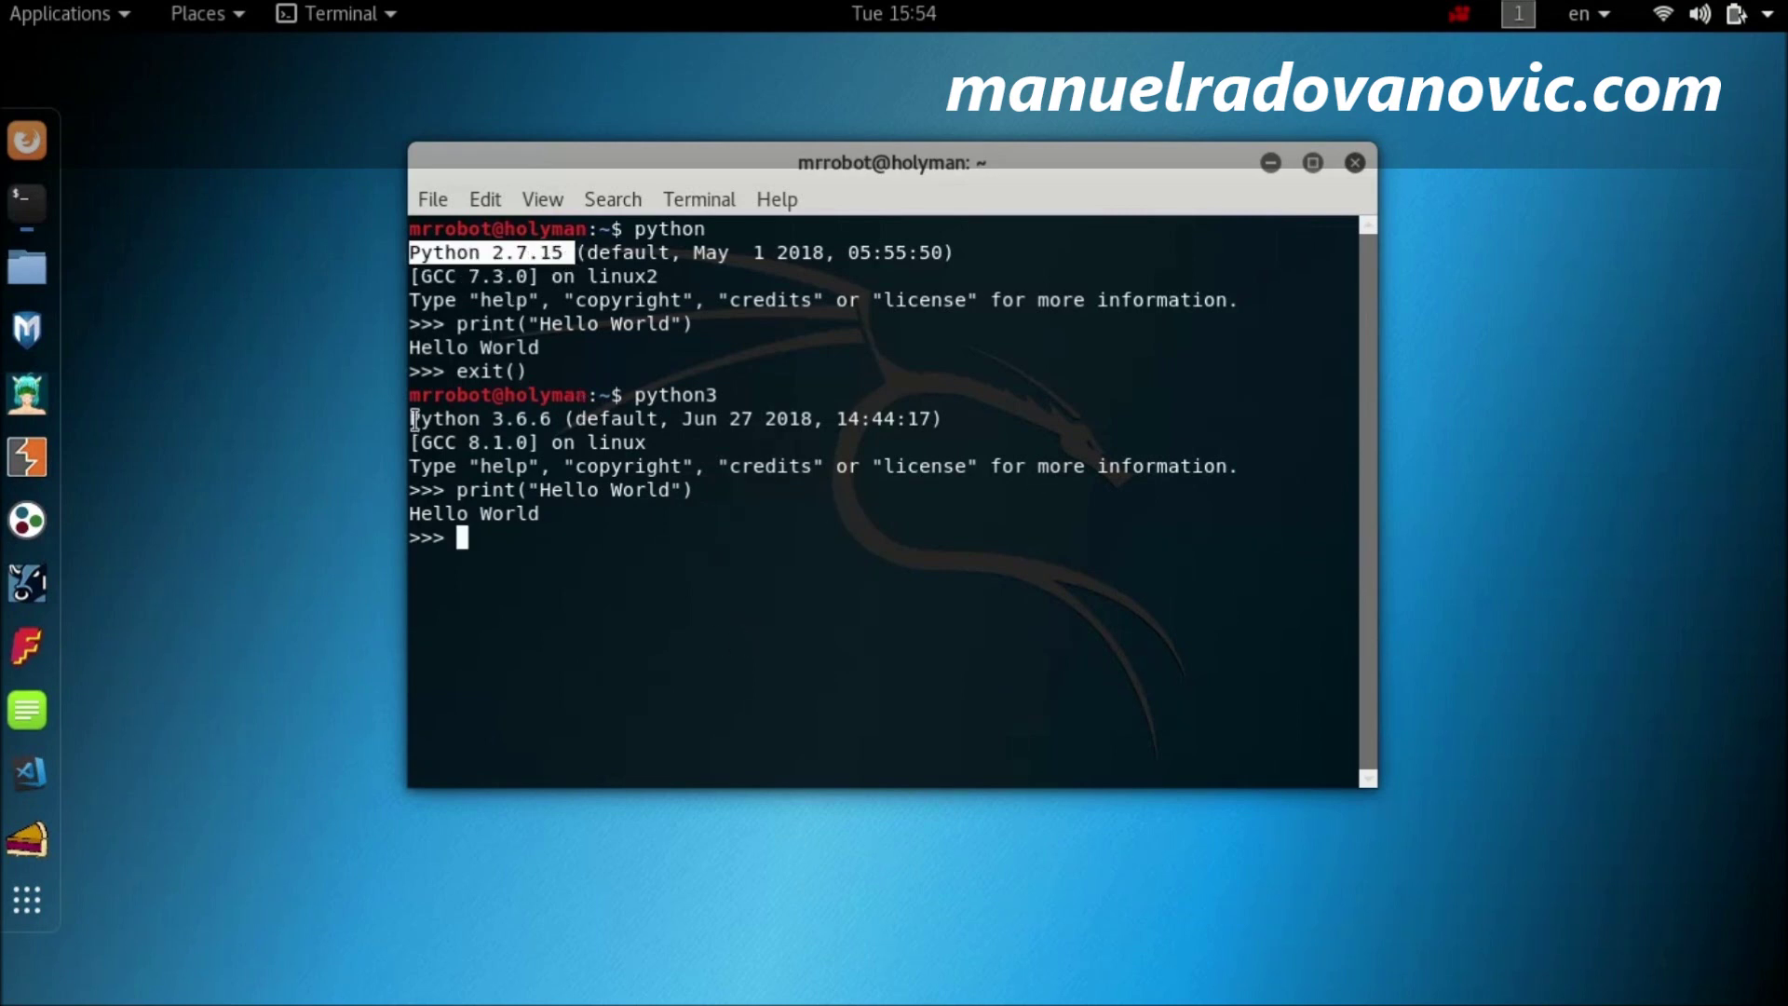
left_click_drag(410, 421, 562, 421)
double_click(657, 395)
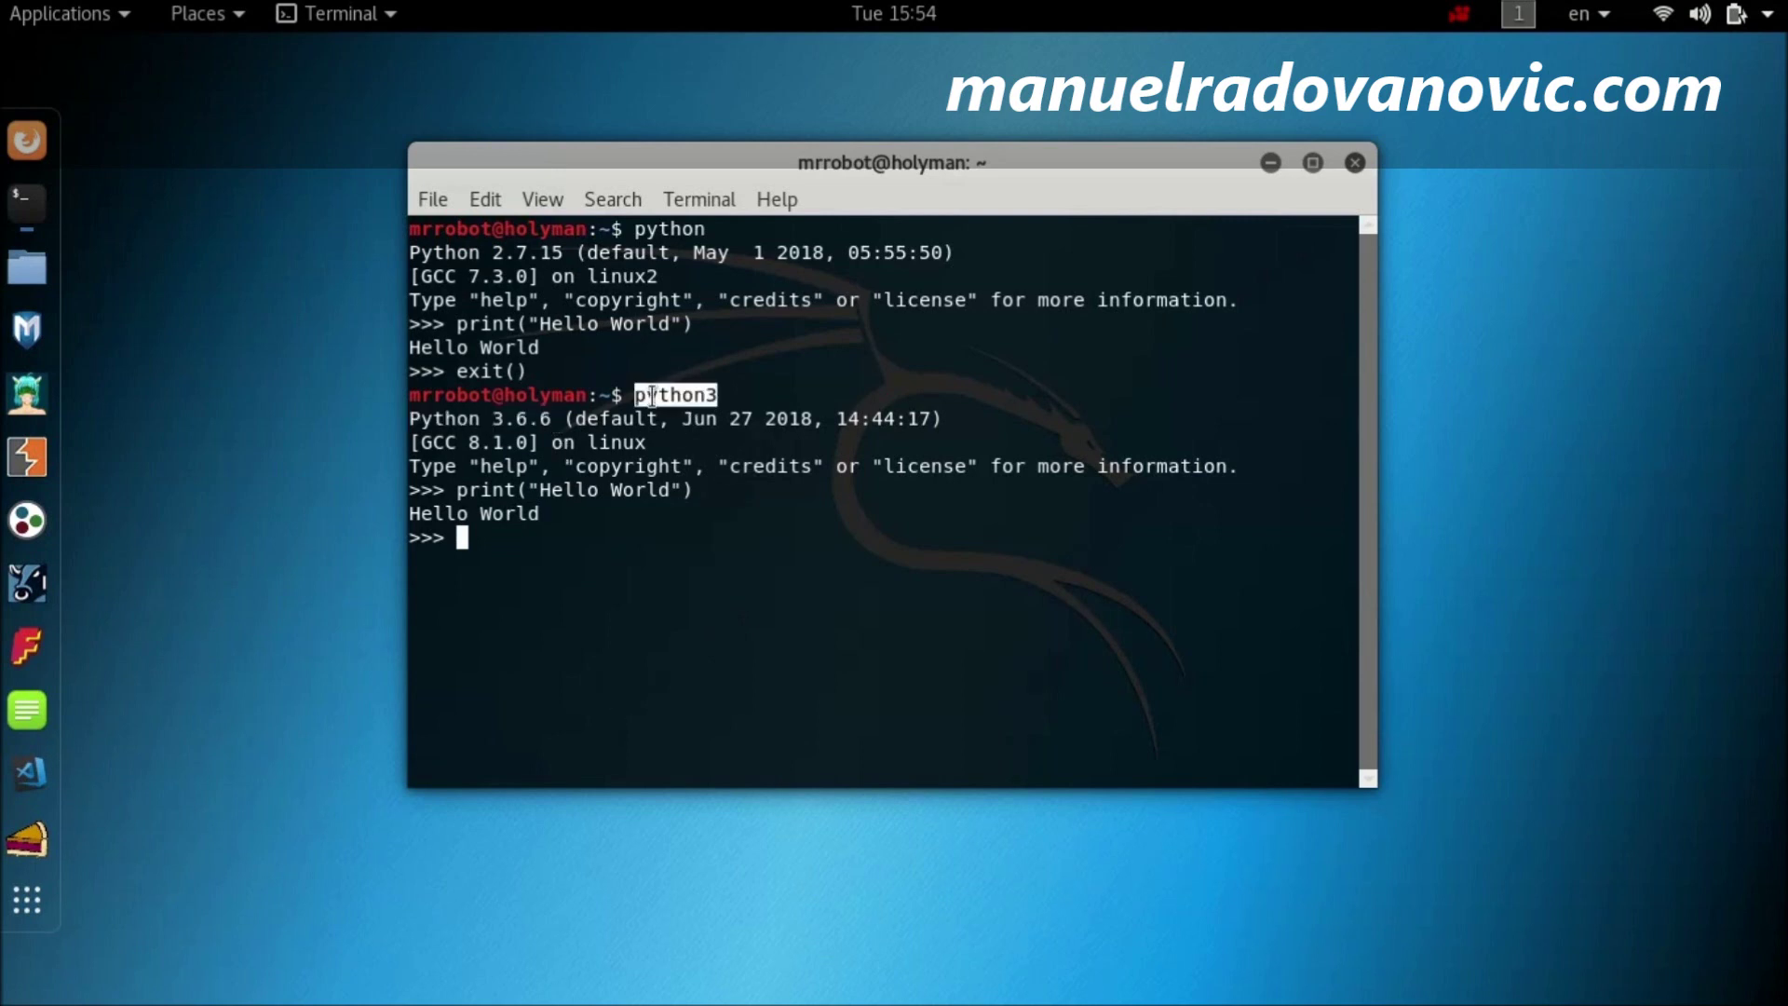
left_click_drag(647, 228, 700, 234)
left_click(546, 569)
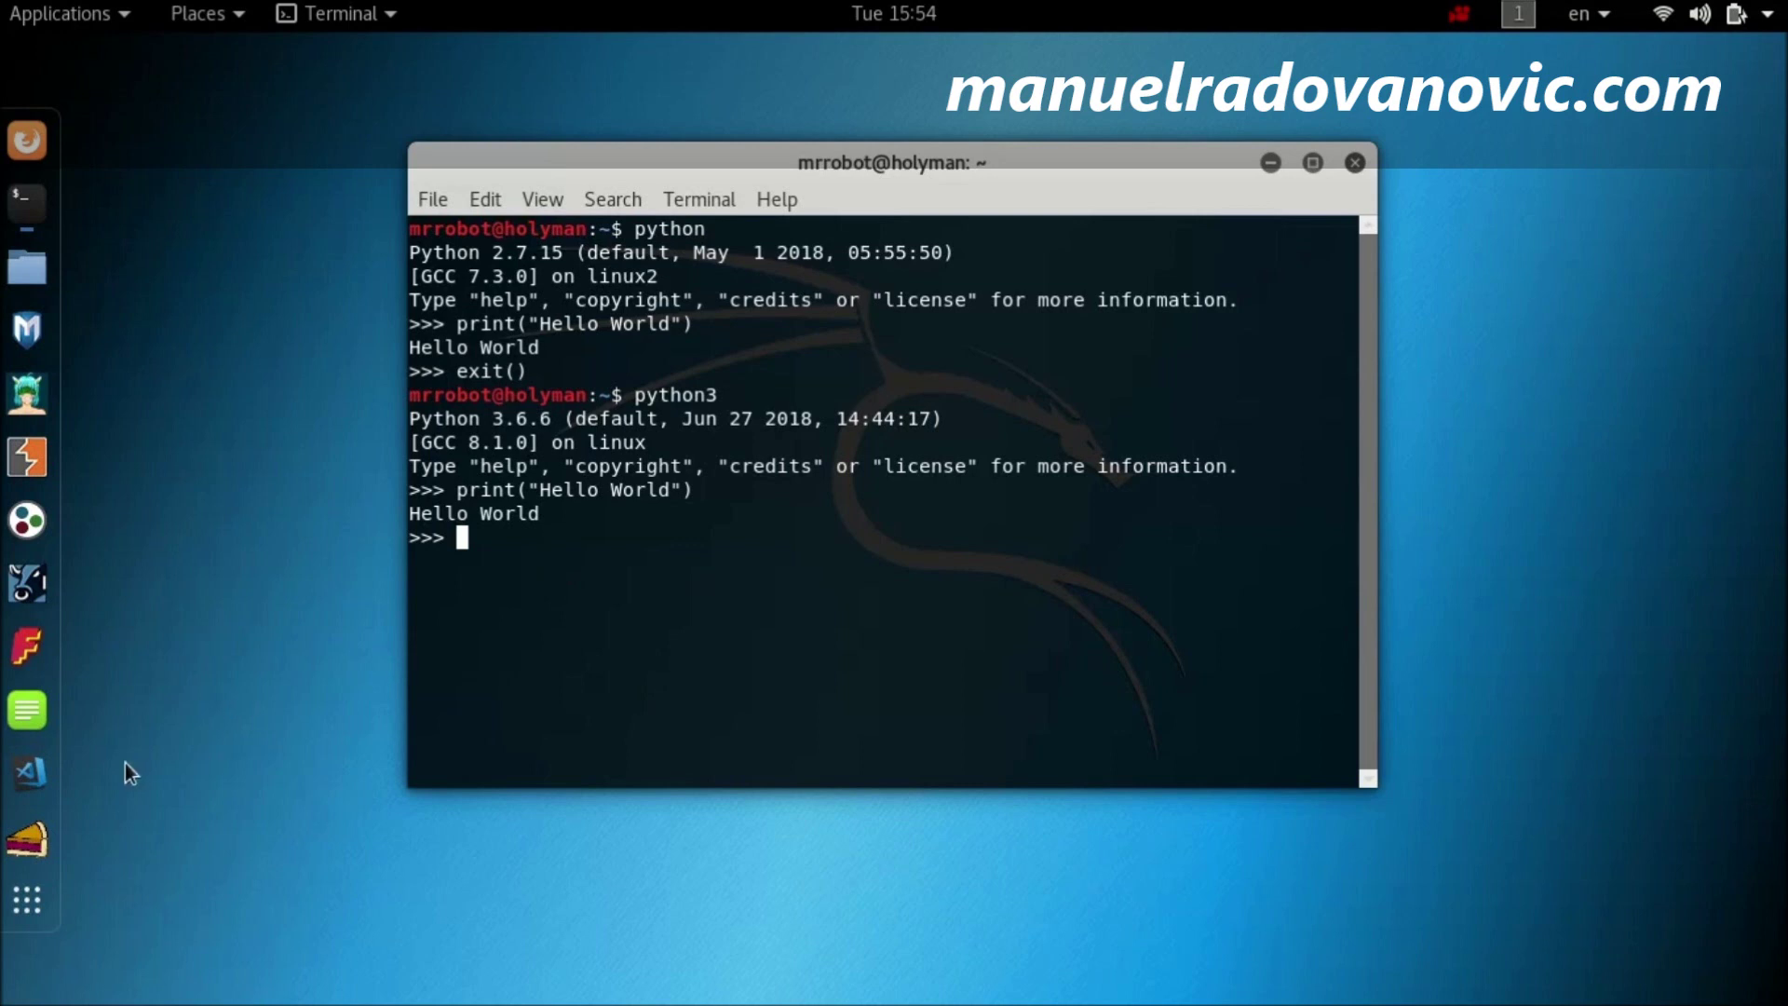
Step: Quit Python 3 with exit() and close the terminal window
type("exit()")
key("Return")
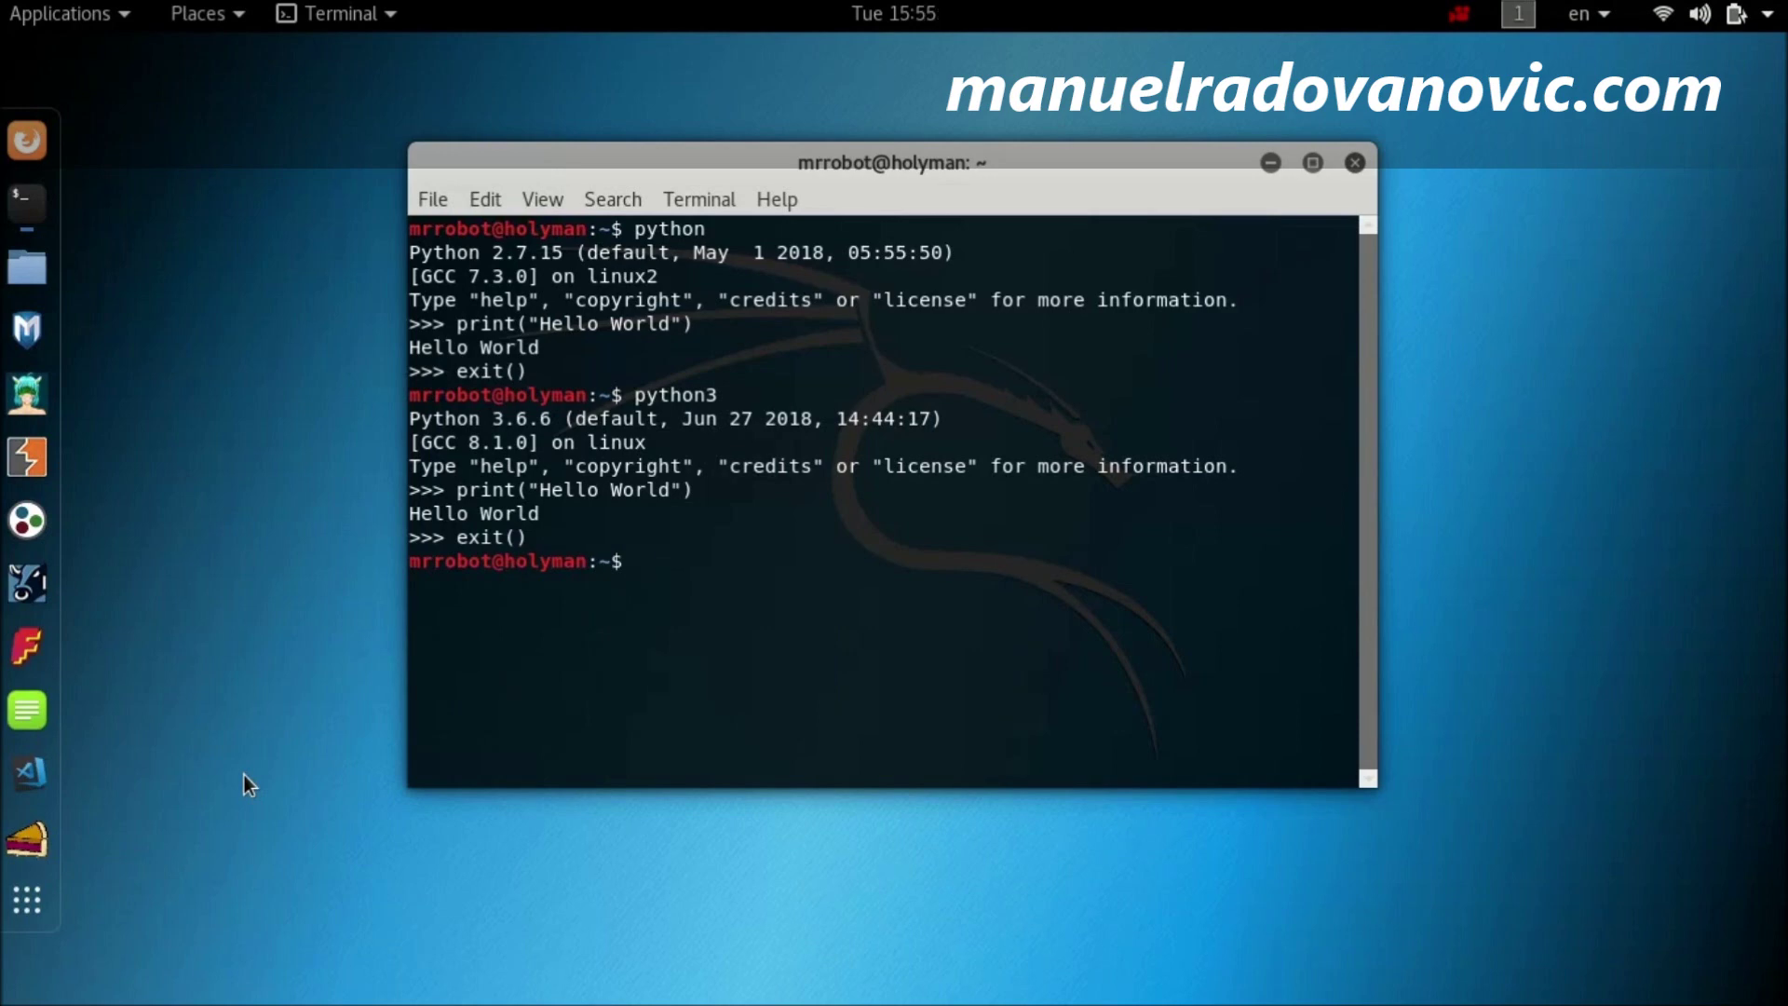
left_click(1355, 164)
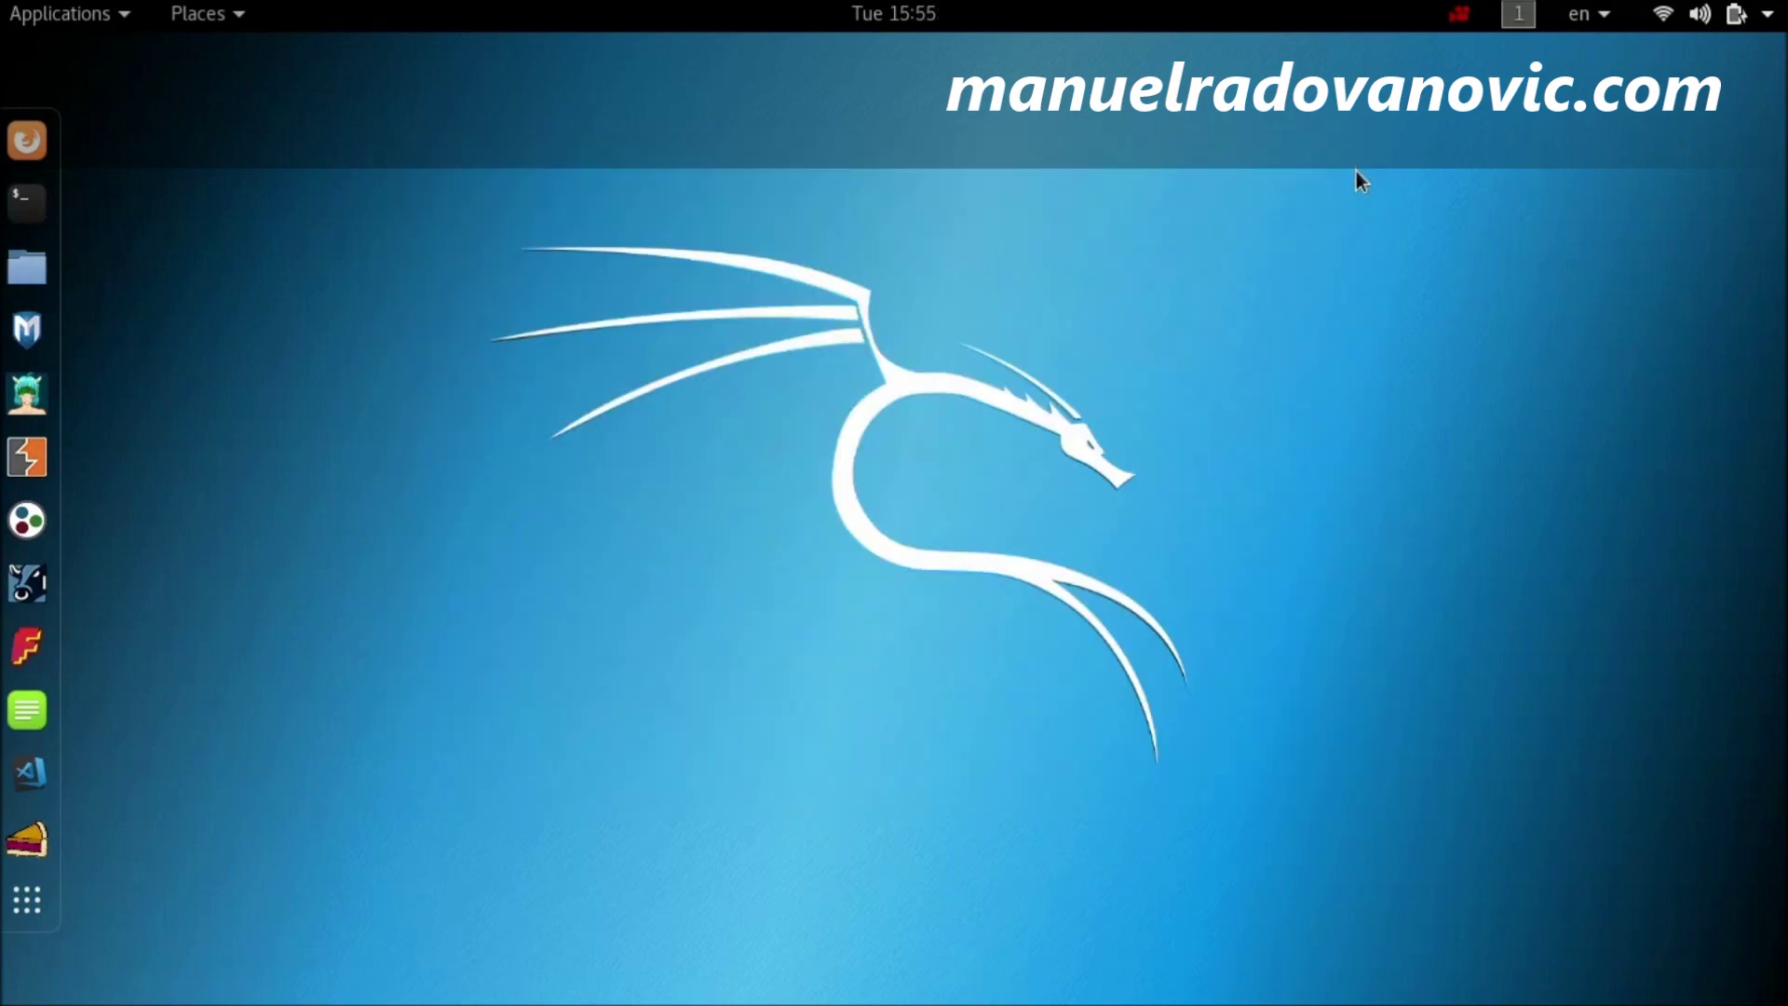
Step: Launch Firefox ESR and search Google for pycharm
left_click(43, 148)
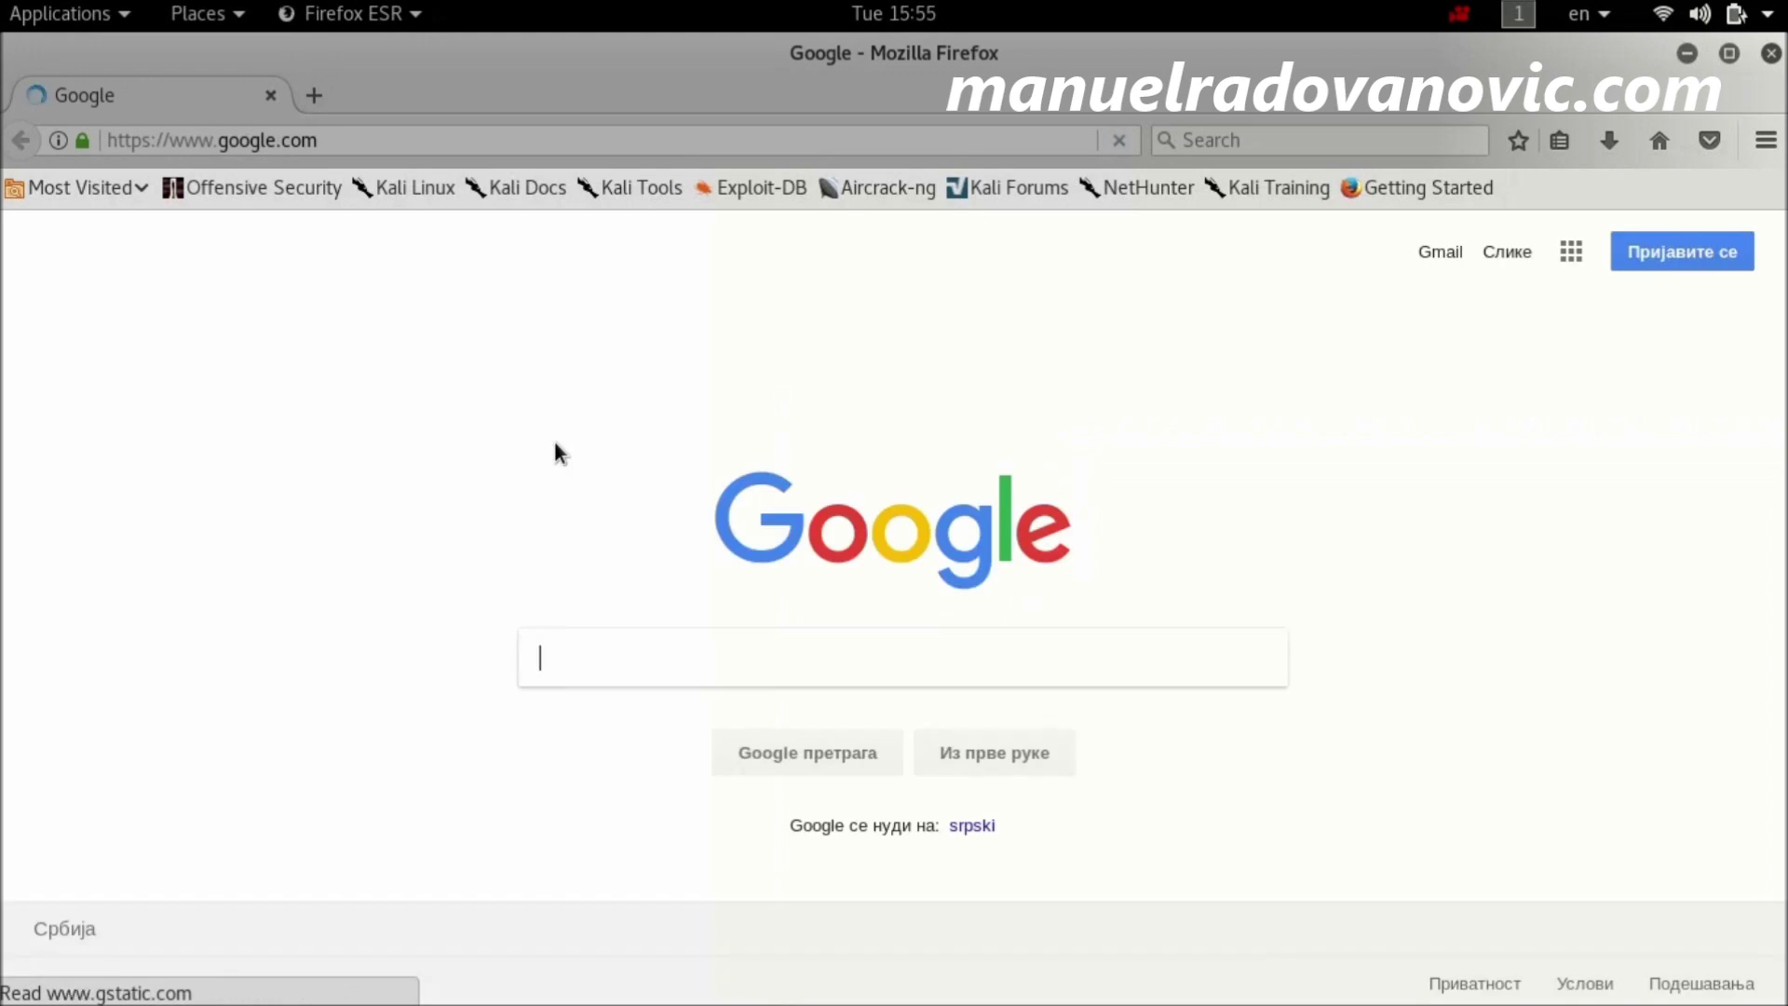
type("p")
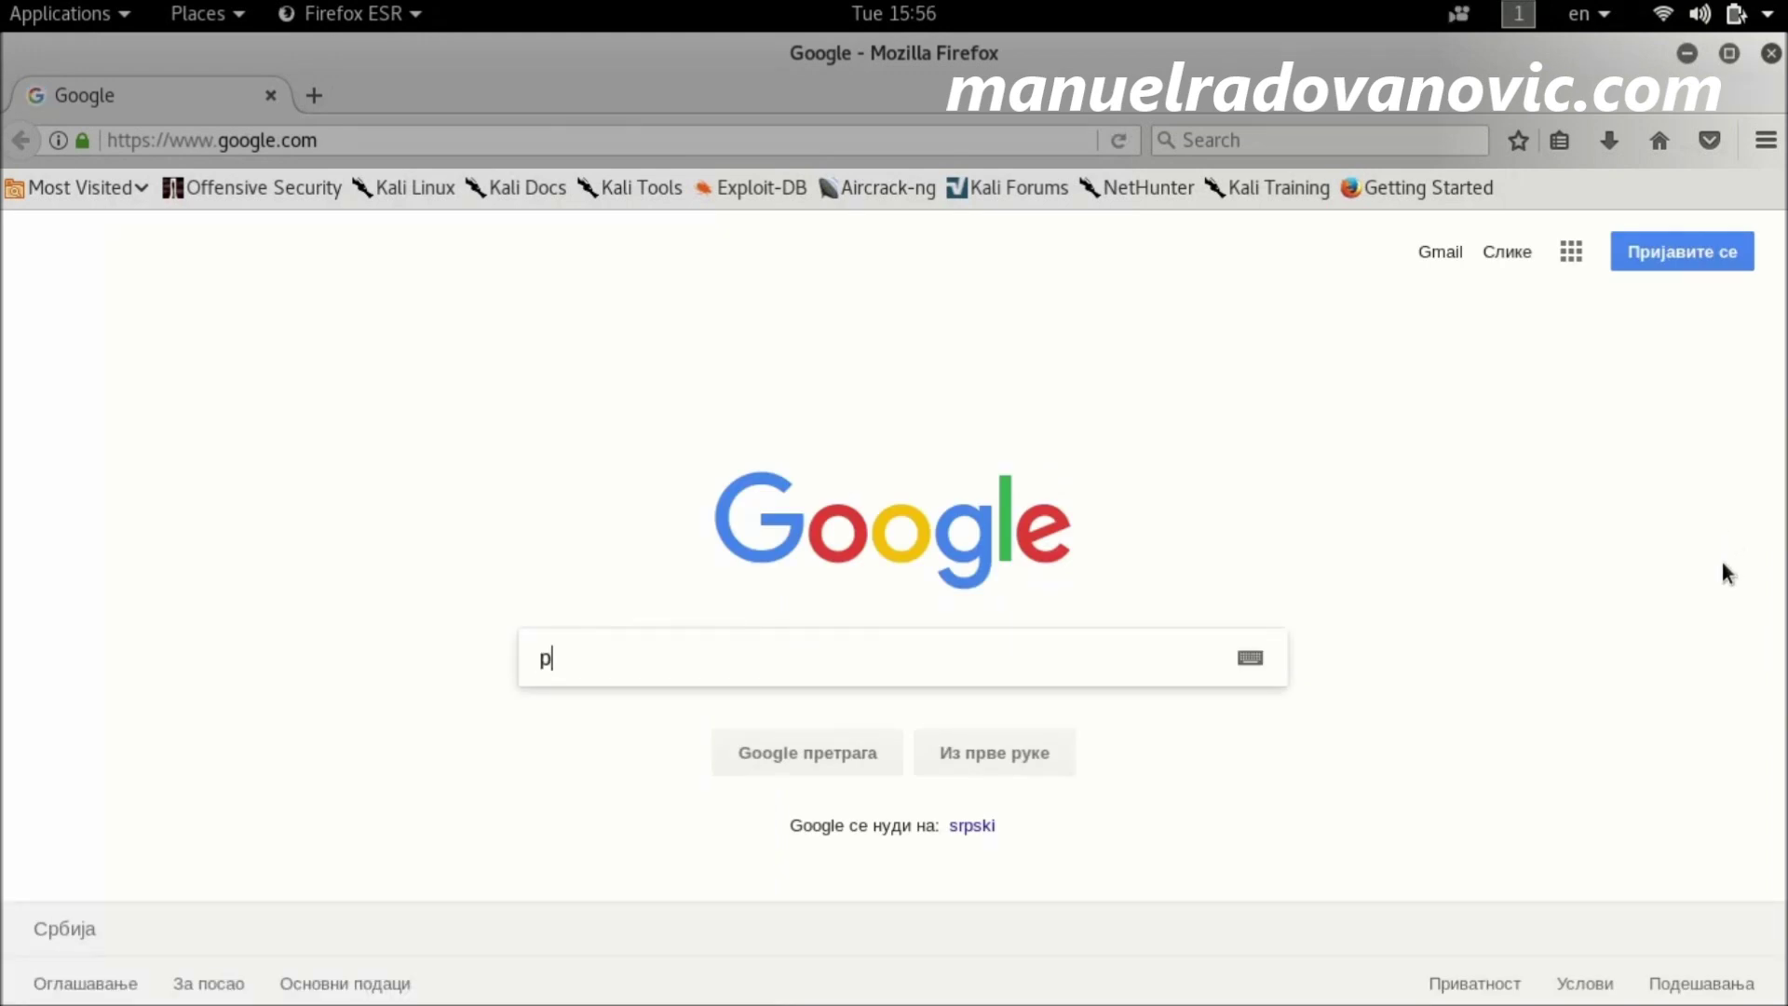
type("y")
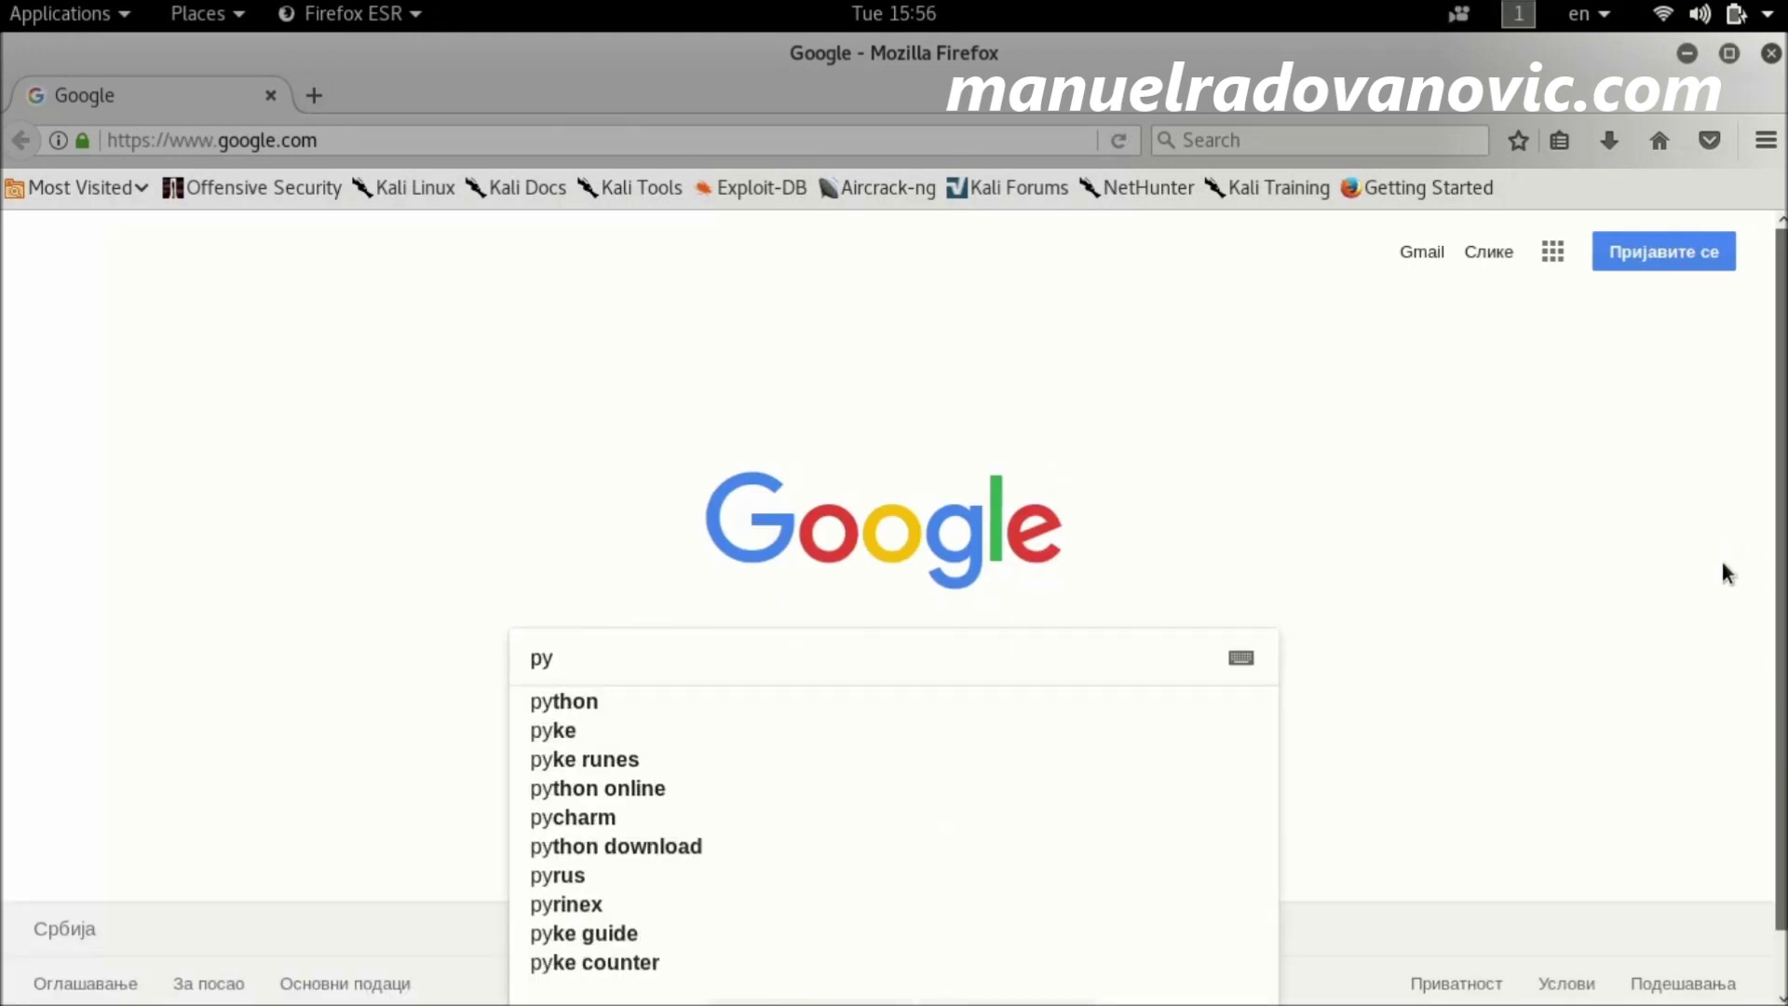
type("charm")
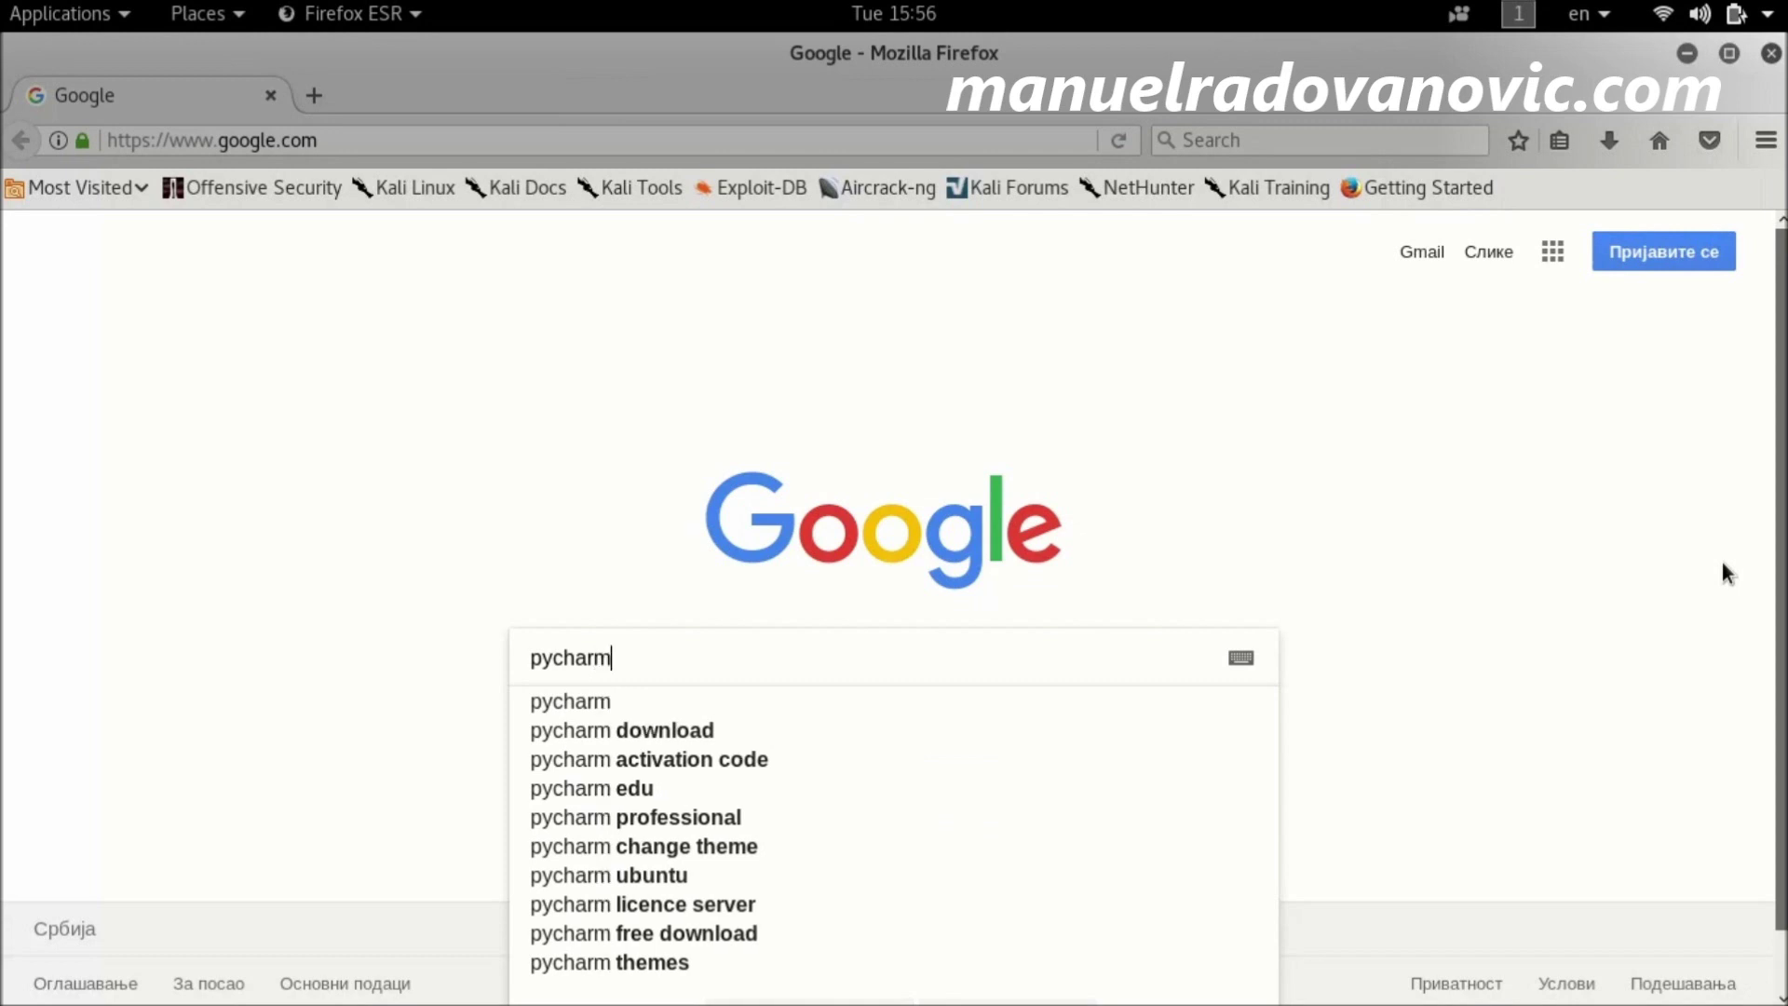
key("Return")
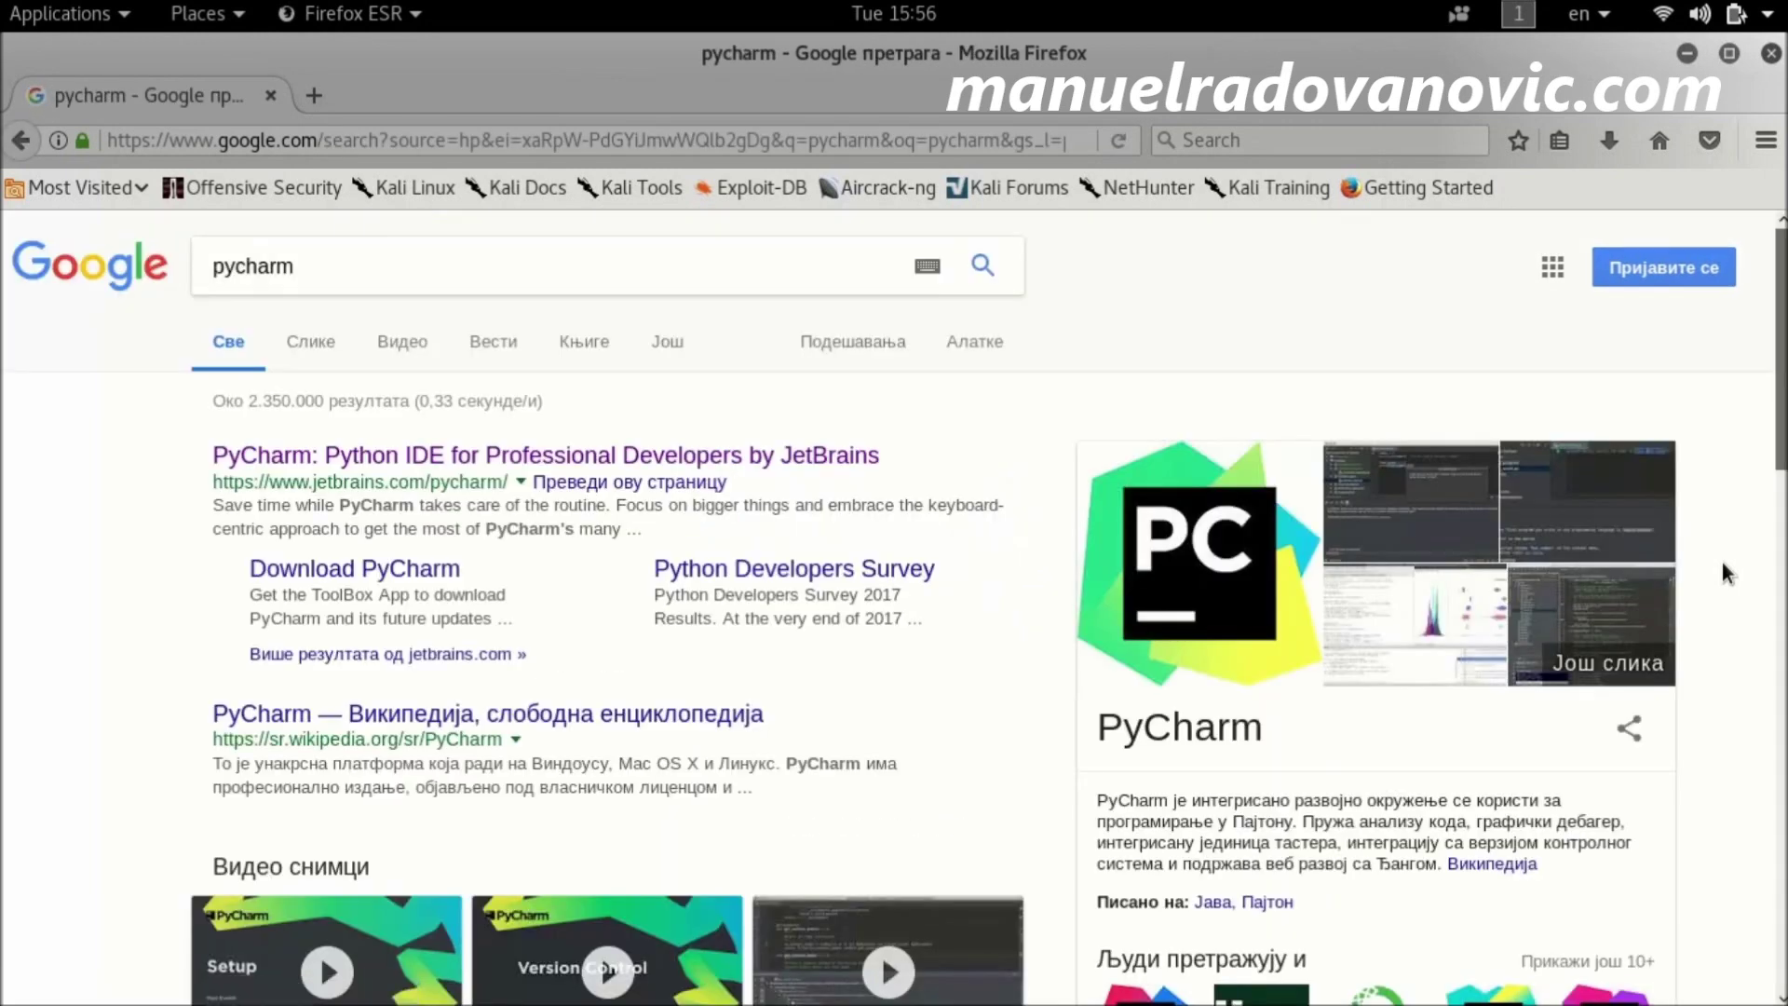
Step: Open the official JetBrains PyCharm product page from the search results
left_click(588, 464)
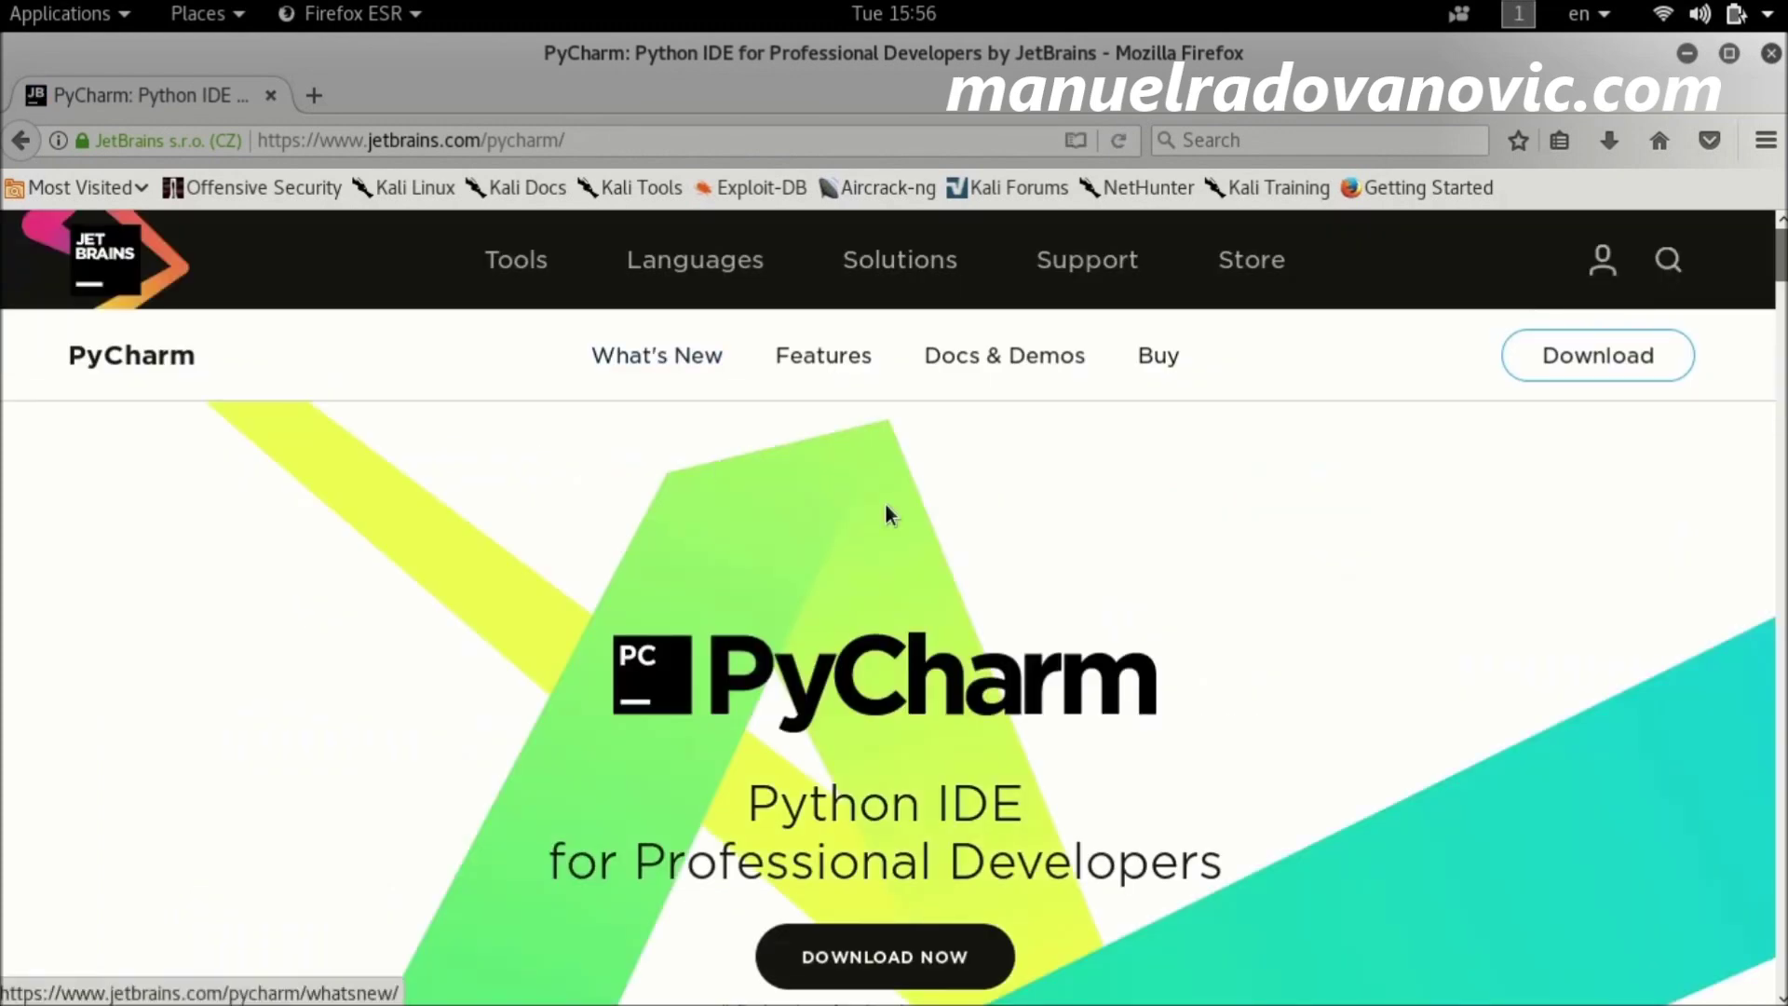
mouse_move(519, 270)
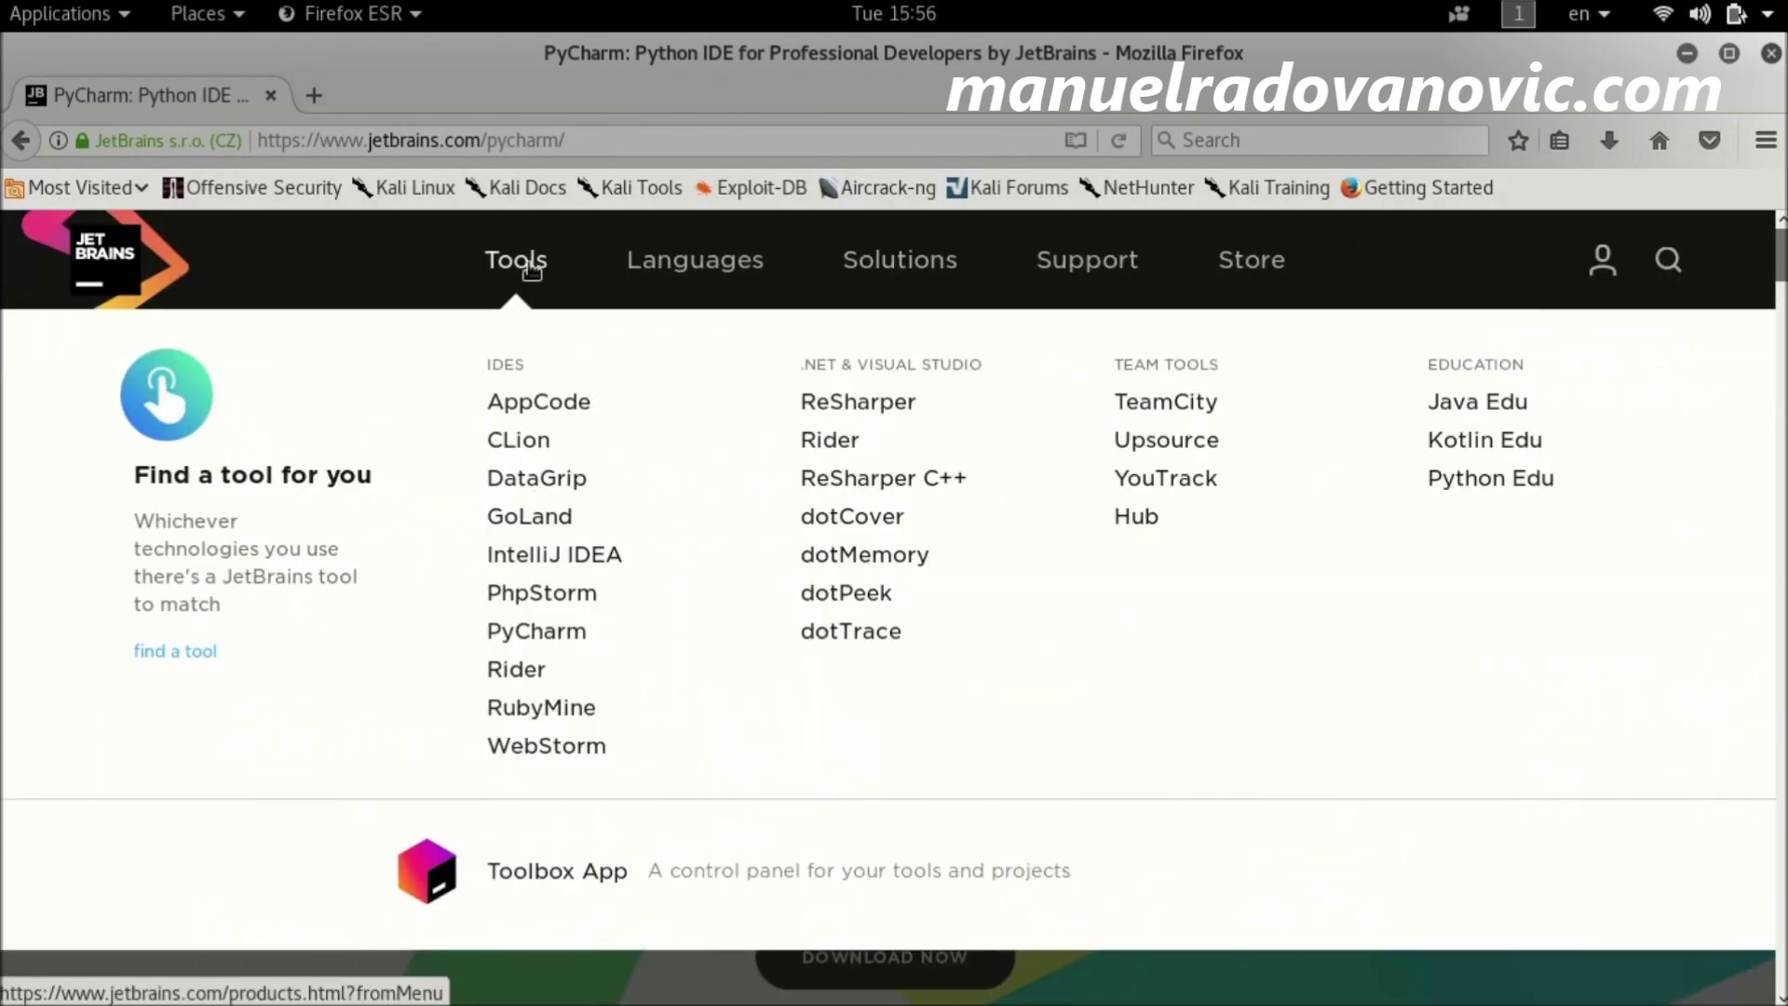
left_click(565, 638)
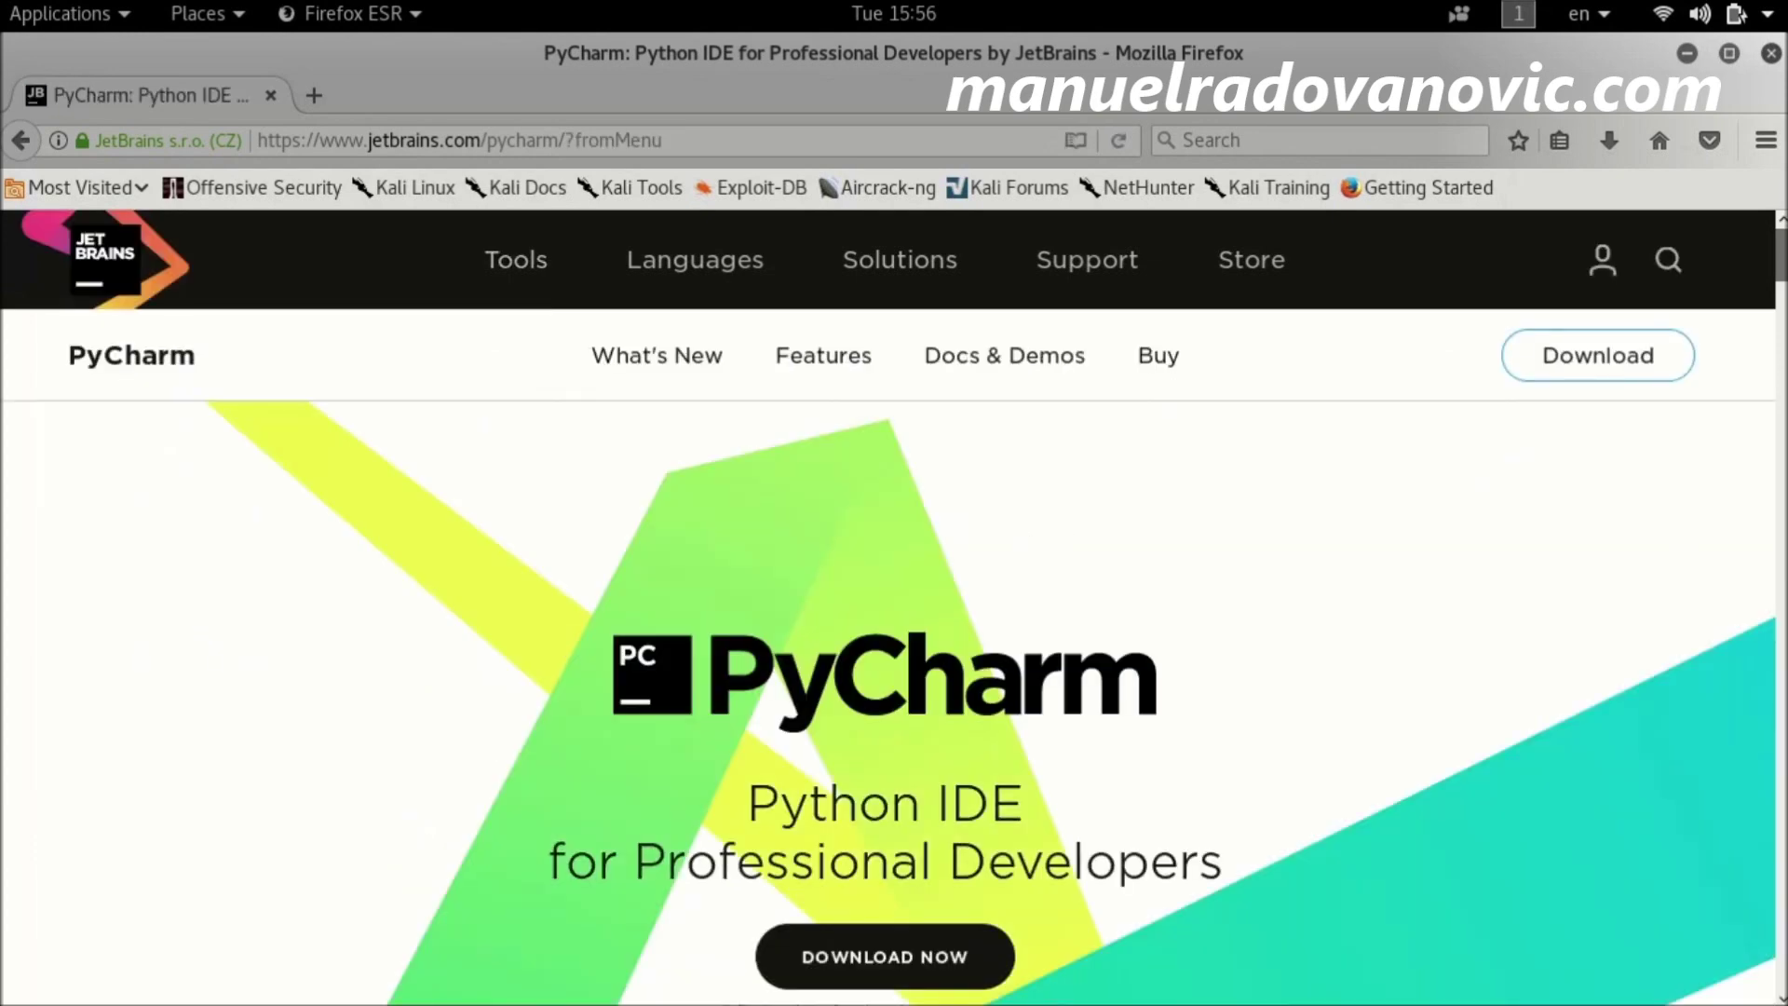
scroll(1158, 817, "down", 10)
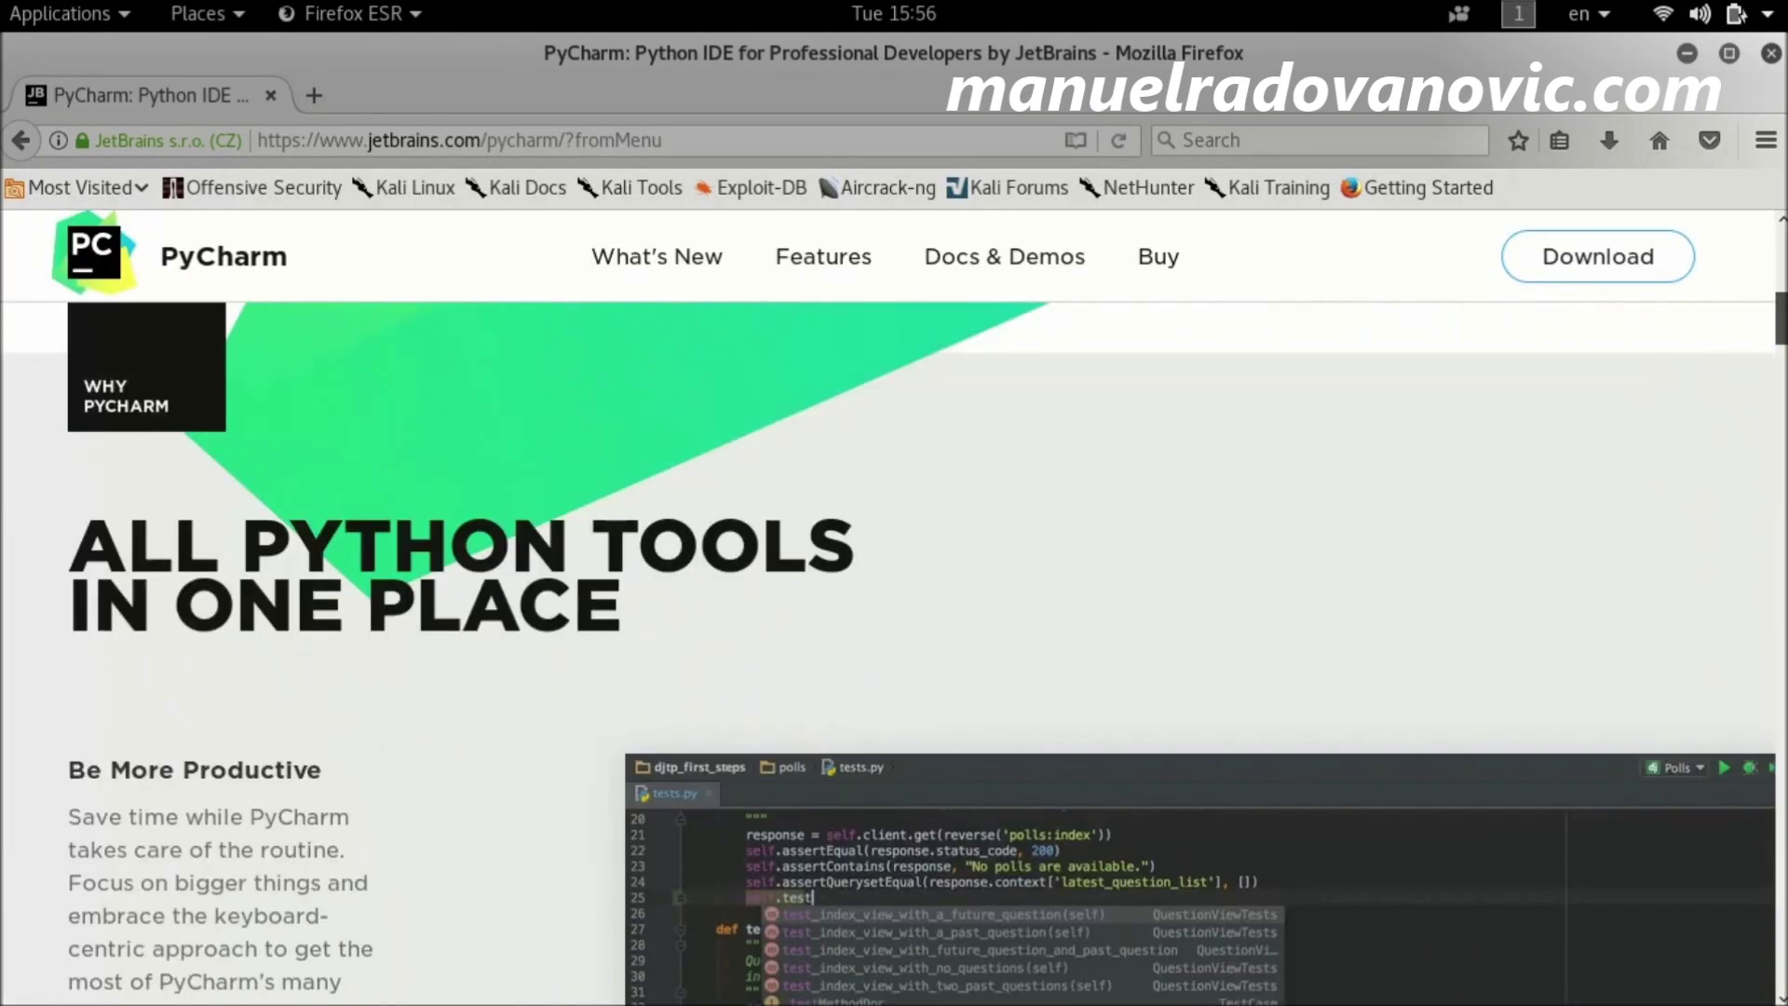
scroll(807, 559, "down", 5)
scroll(807, 559, "up", 15)
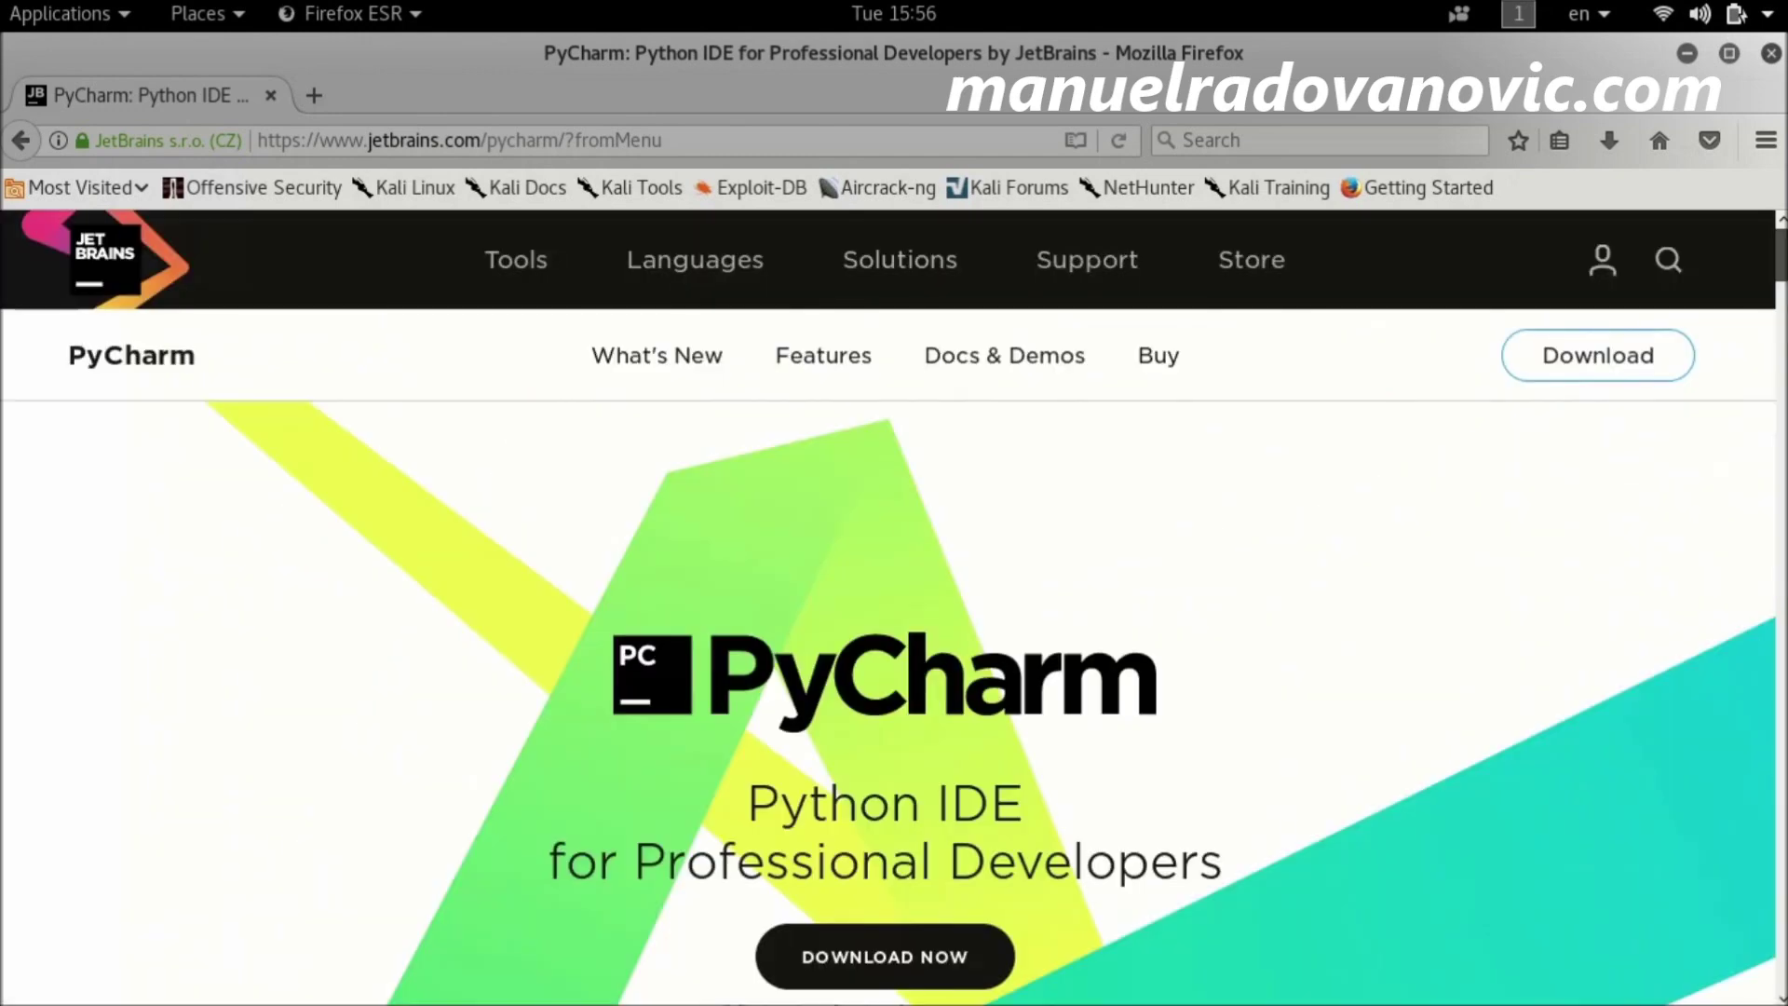
Step: Visit the JetBrains Store, then load the All Developer Tools and Products page
mouse_move(680, 273)
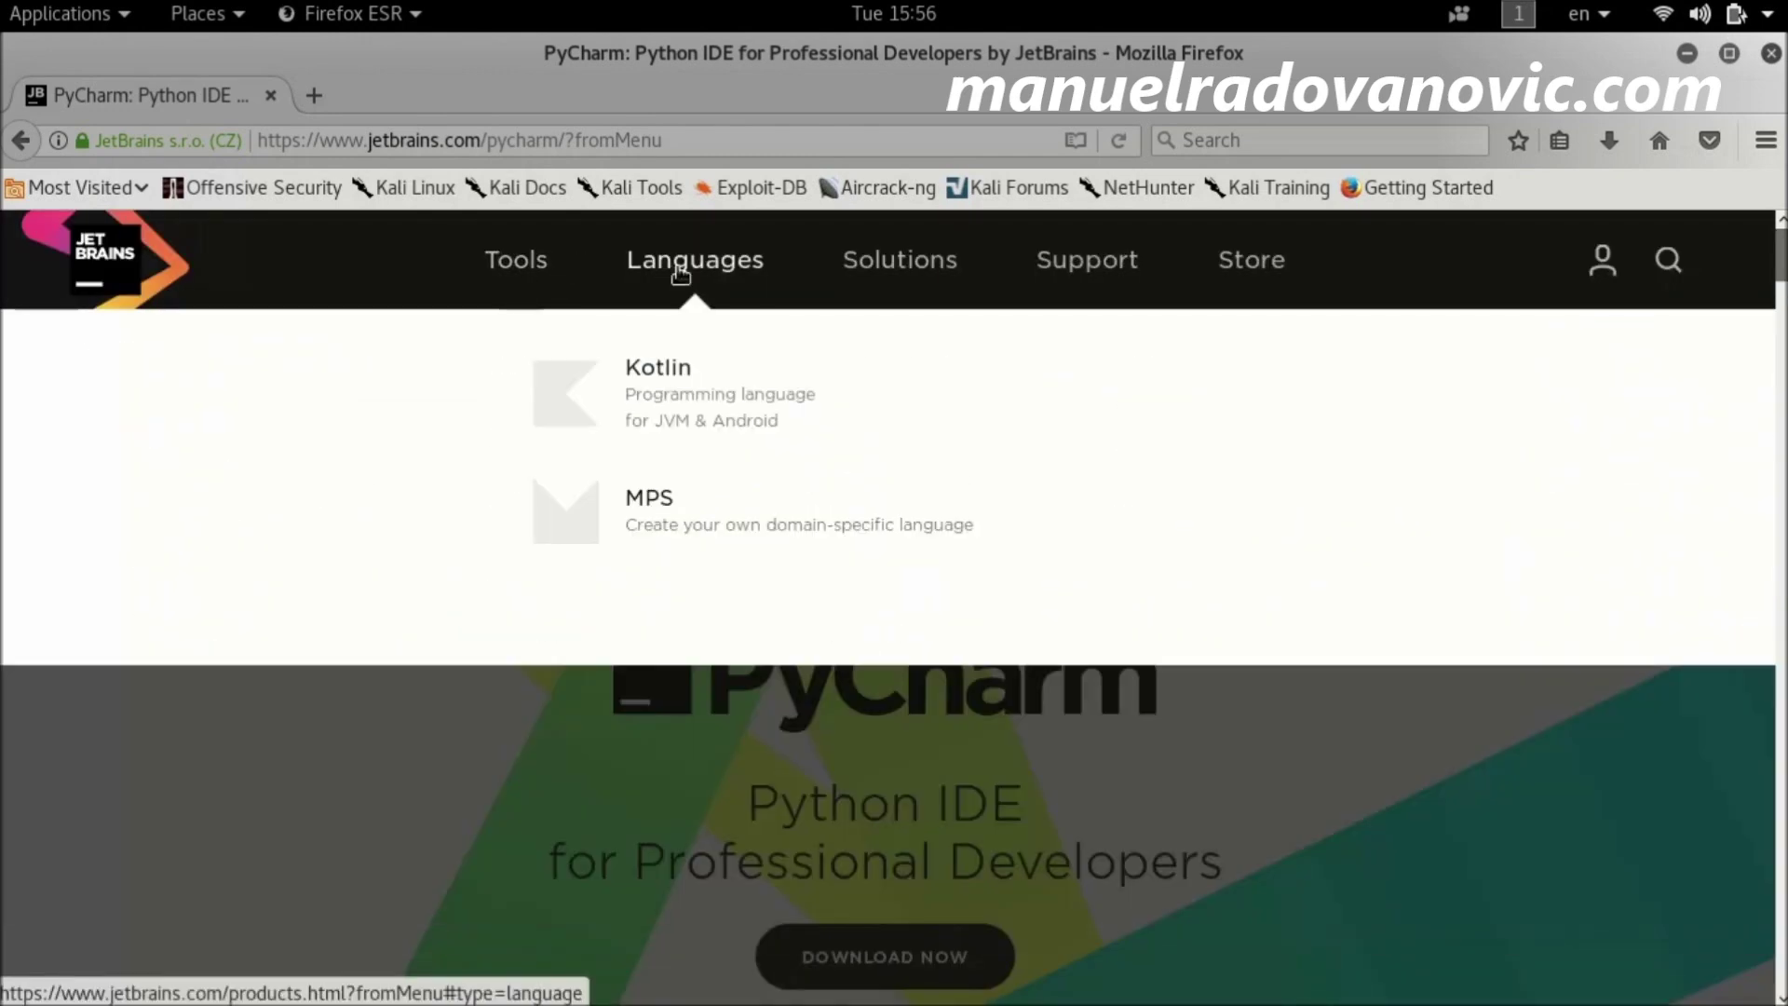
mouse_move(523, 280)
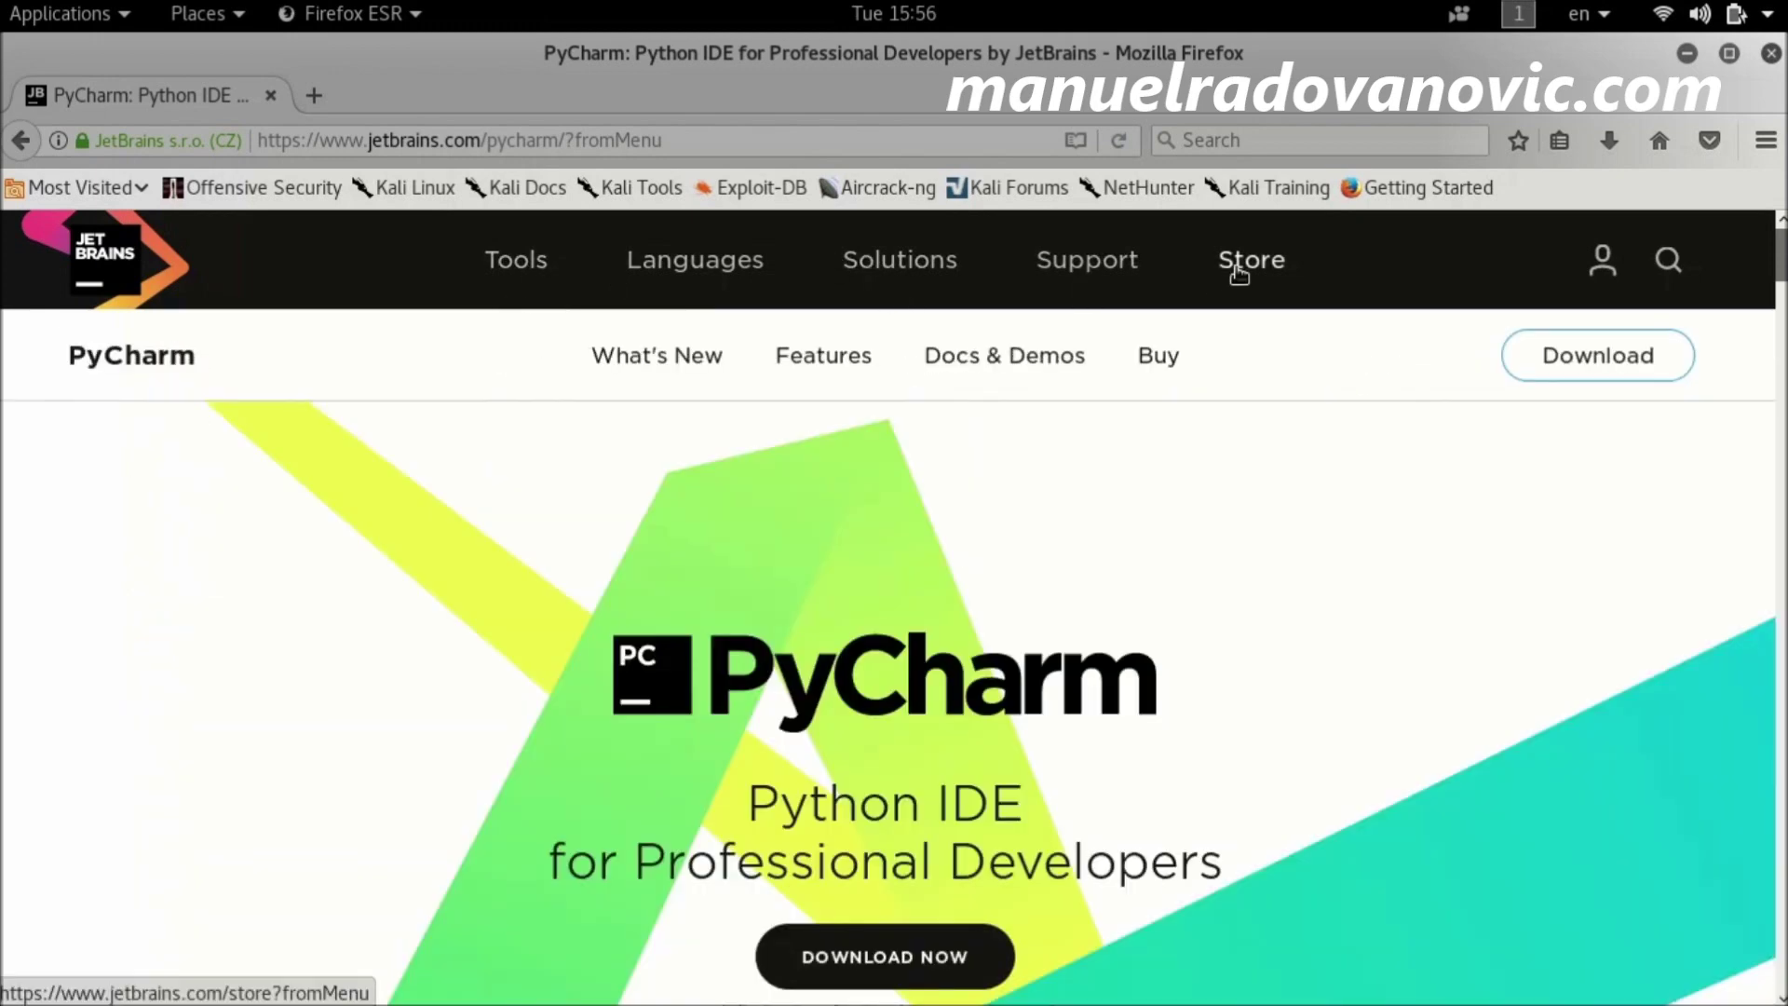
left_click(1239, 266)
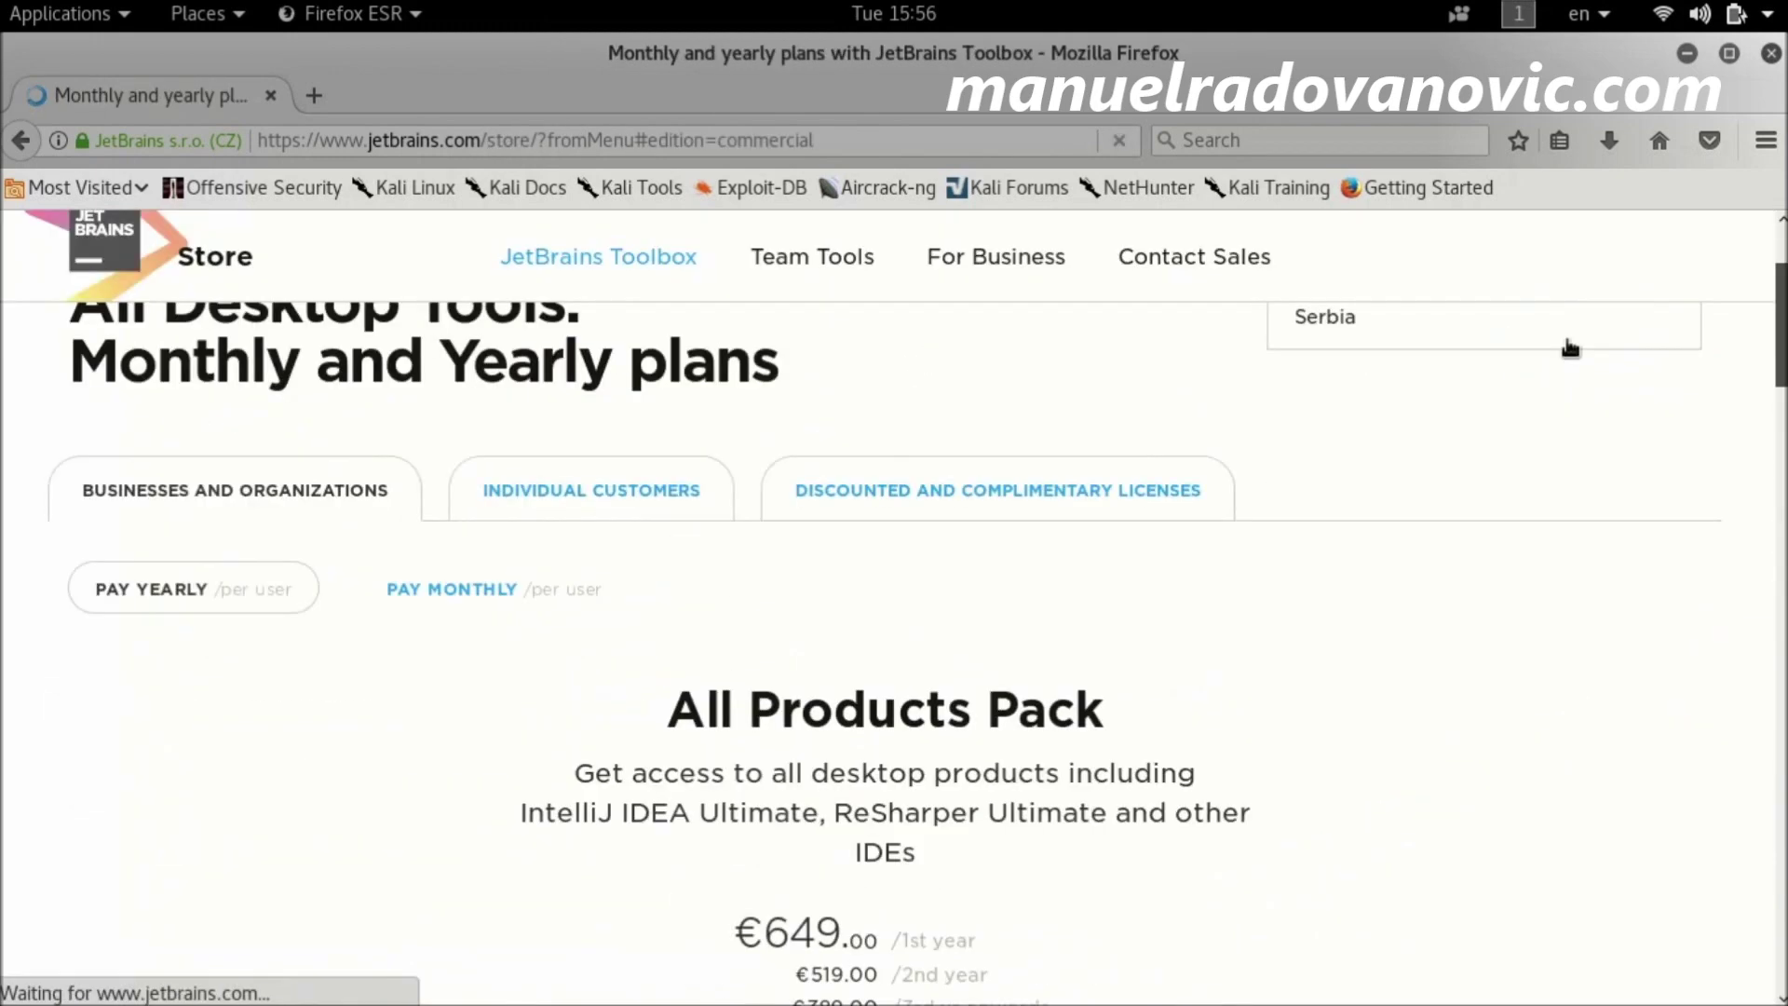
mouse_move(1784, 368)
left_mouse_down()
mouse_move(1784, 952)
mouse_move(1783, 343)
left_mouse_up()
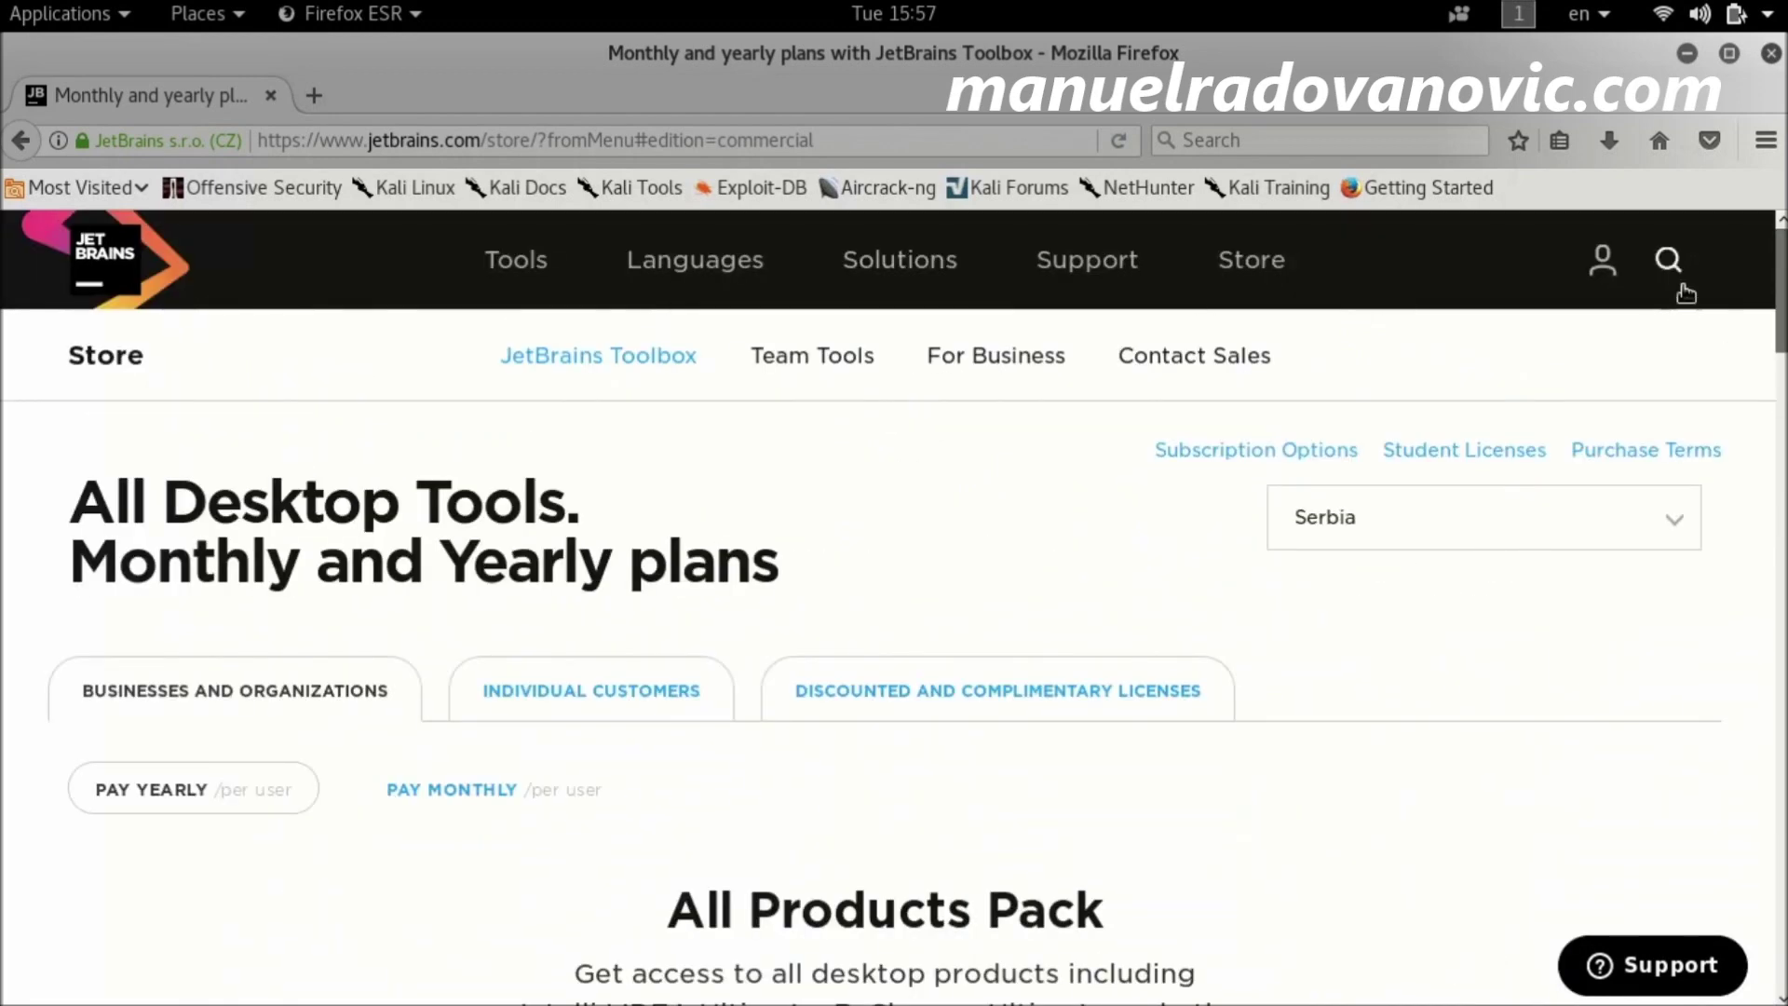
left_click(501, 267)
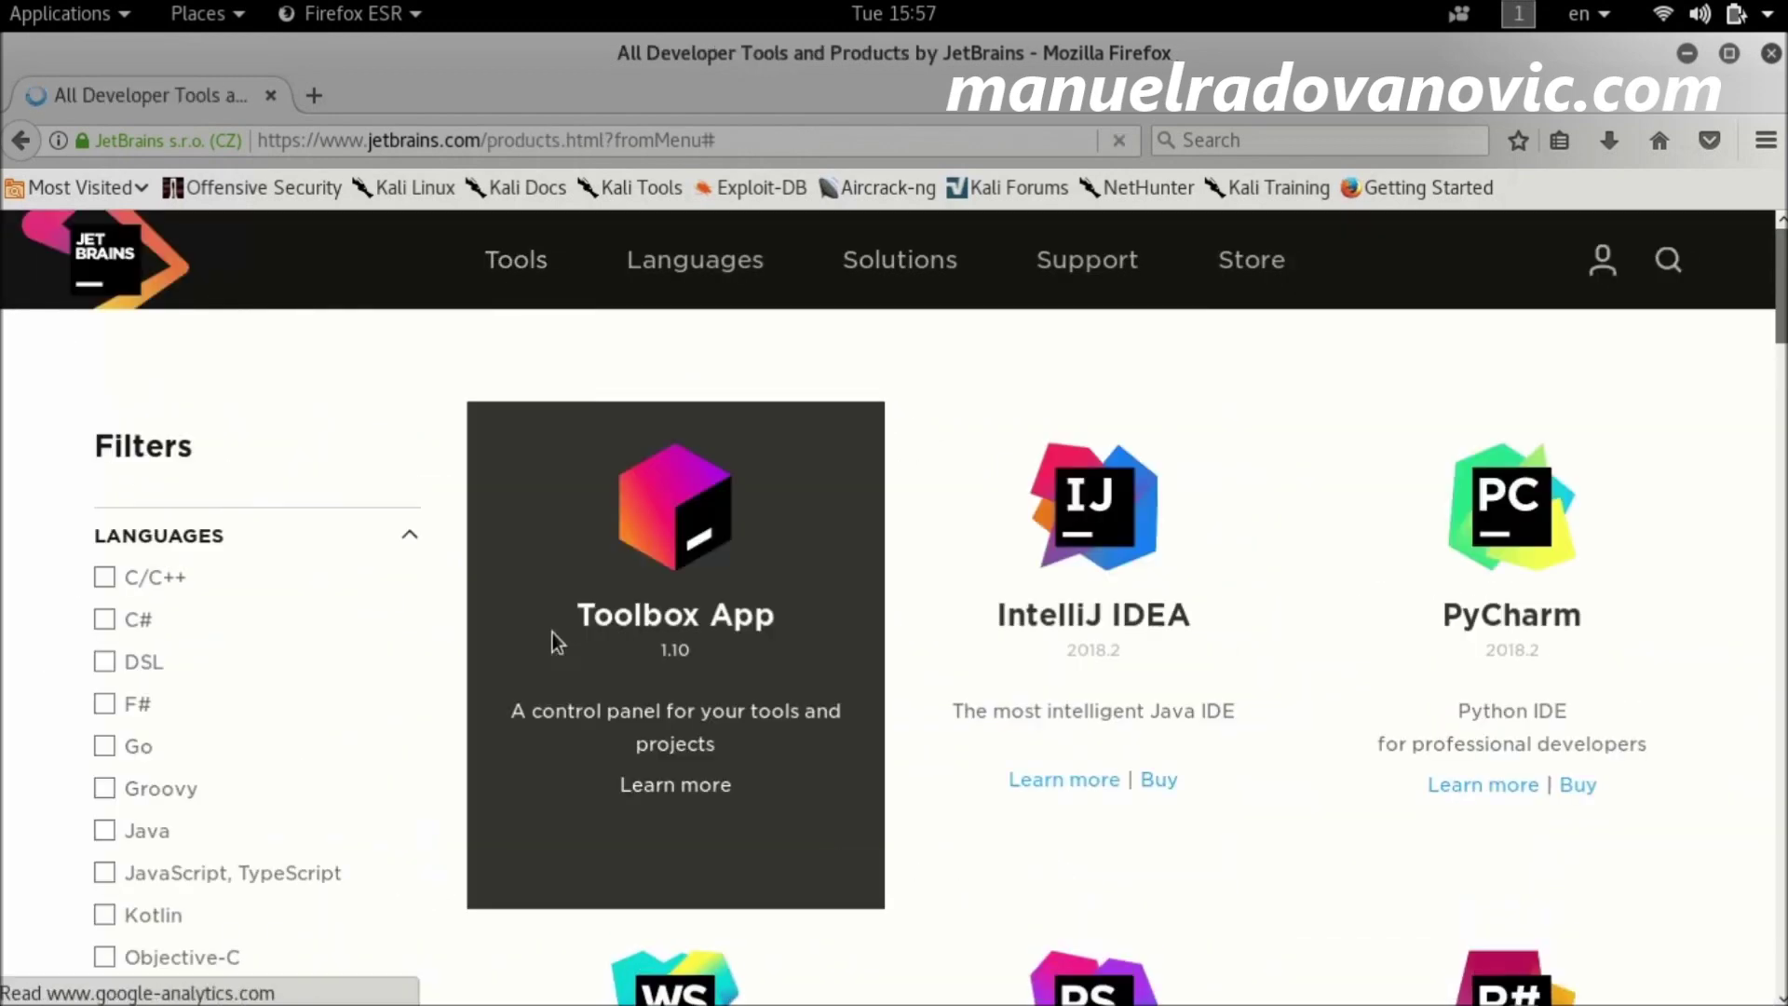
Step: Filter the JetBrains product list to show only Python tools
scroll(334, 661, "down", 5)
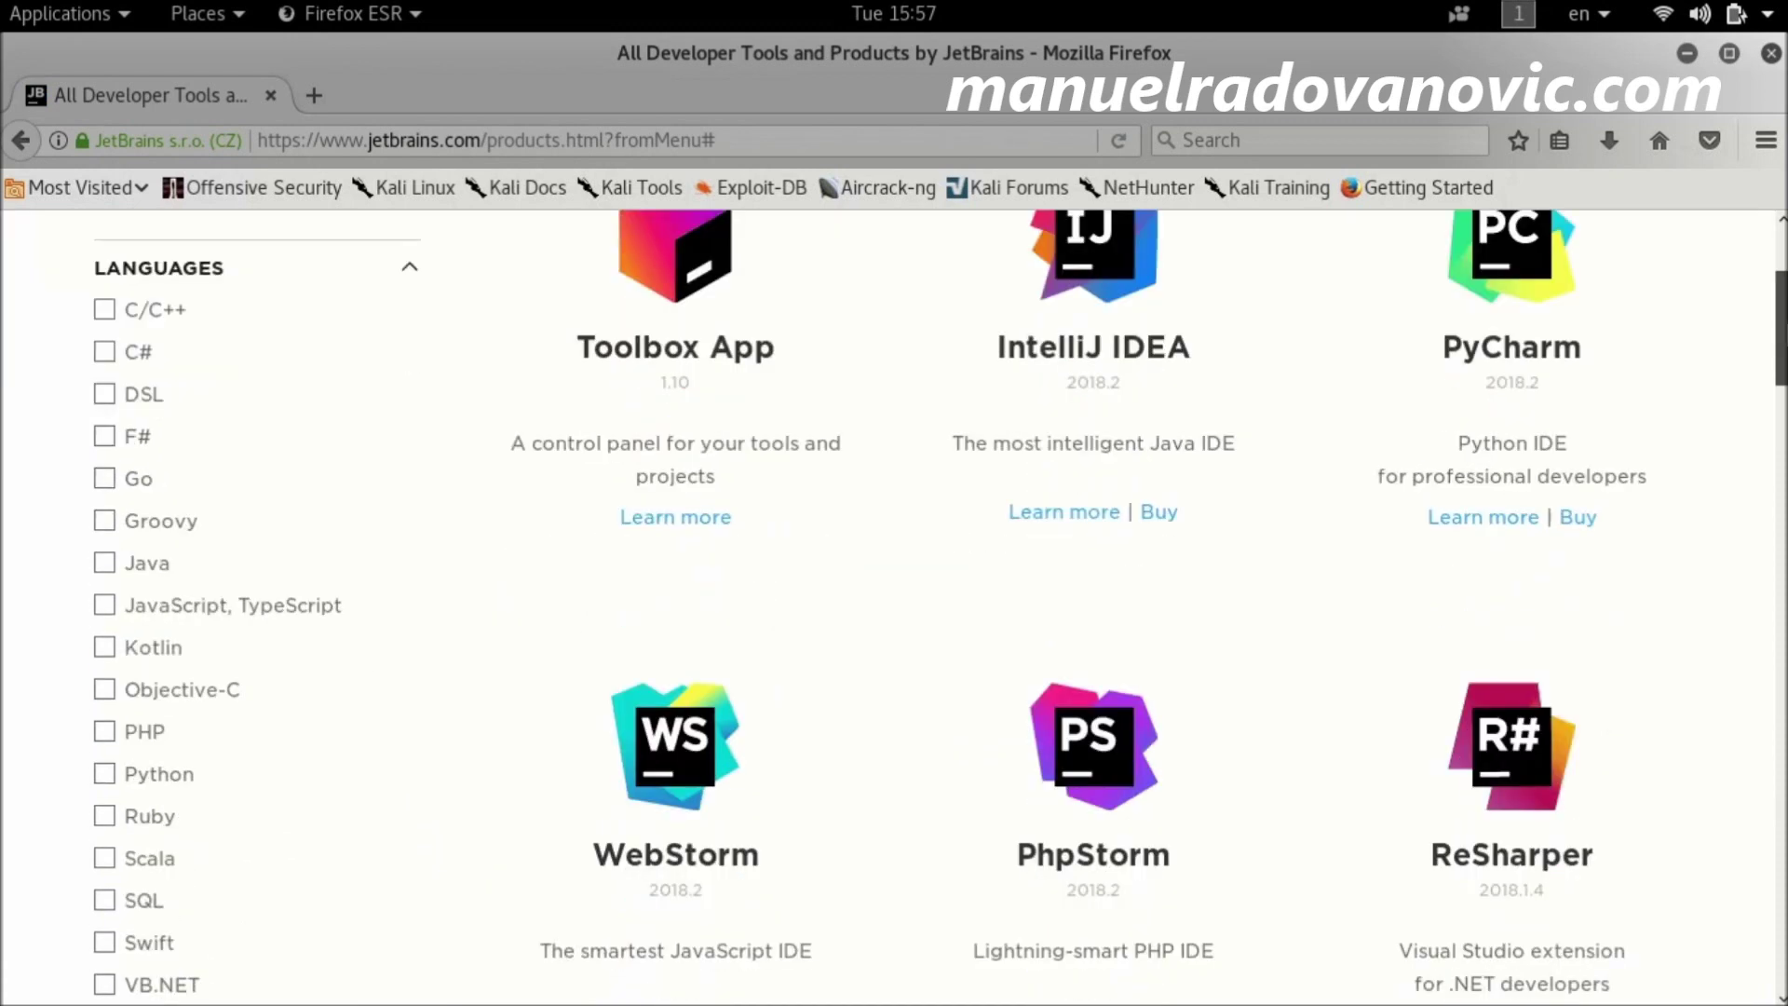
left_click(104, 631)
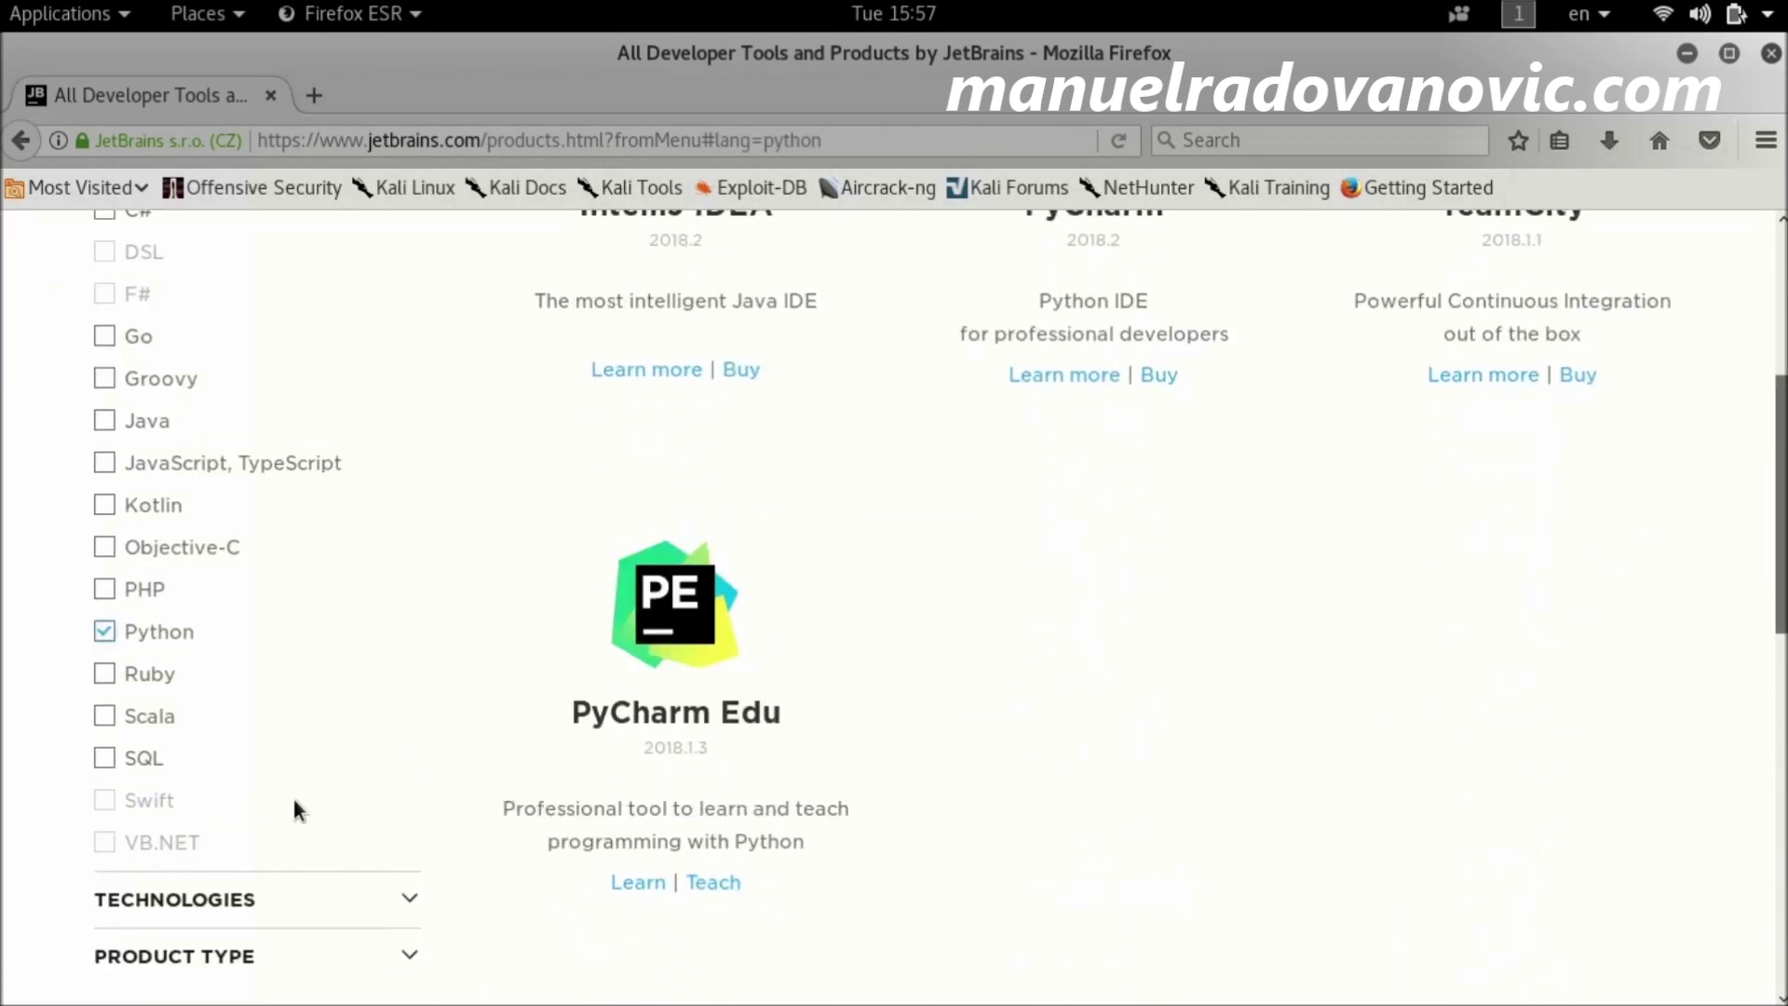
scroll(894, 587, "down", 5)
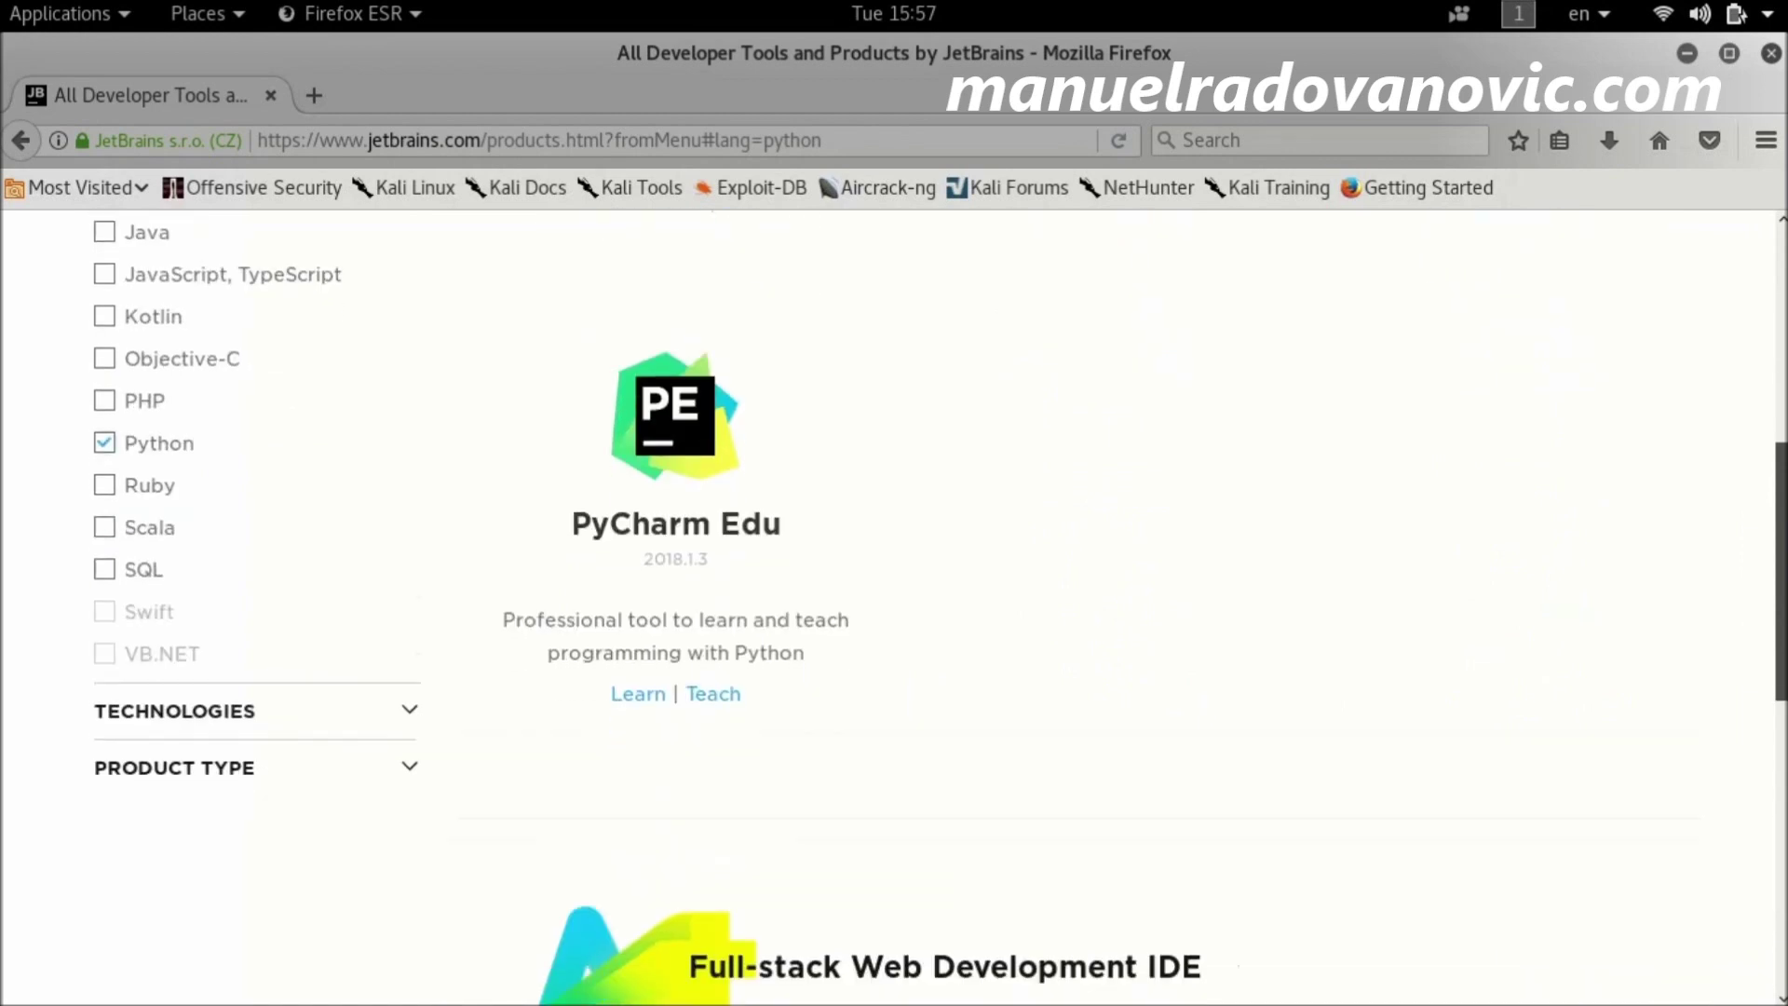
scroll(894, 606, "up", 4)
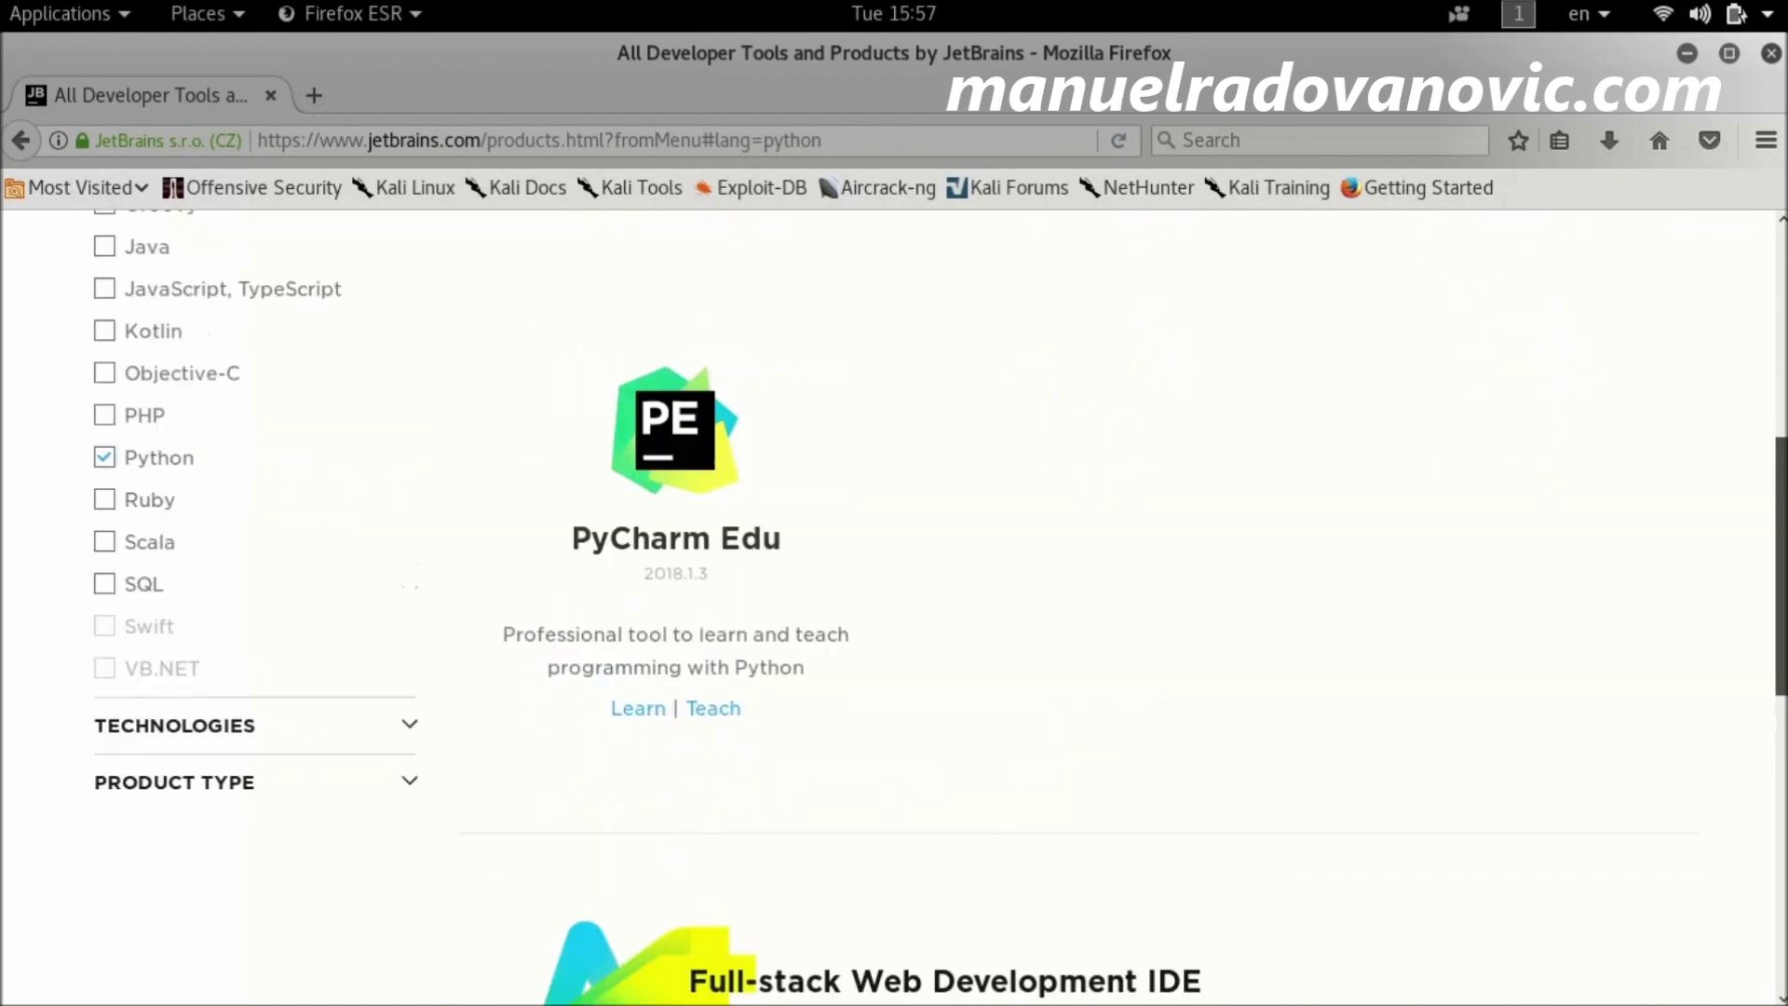
scroll(894, 605, "up", 3)
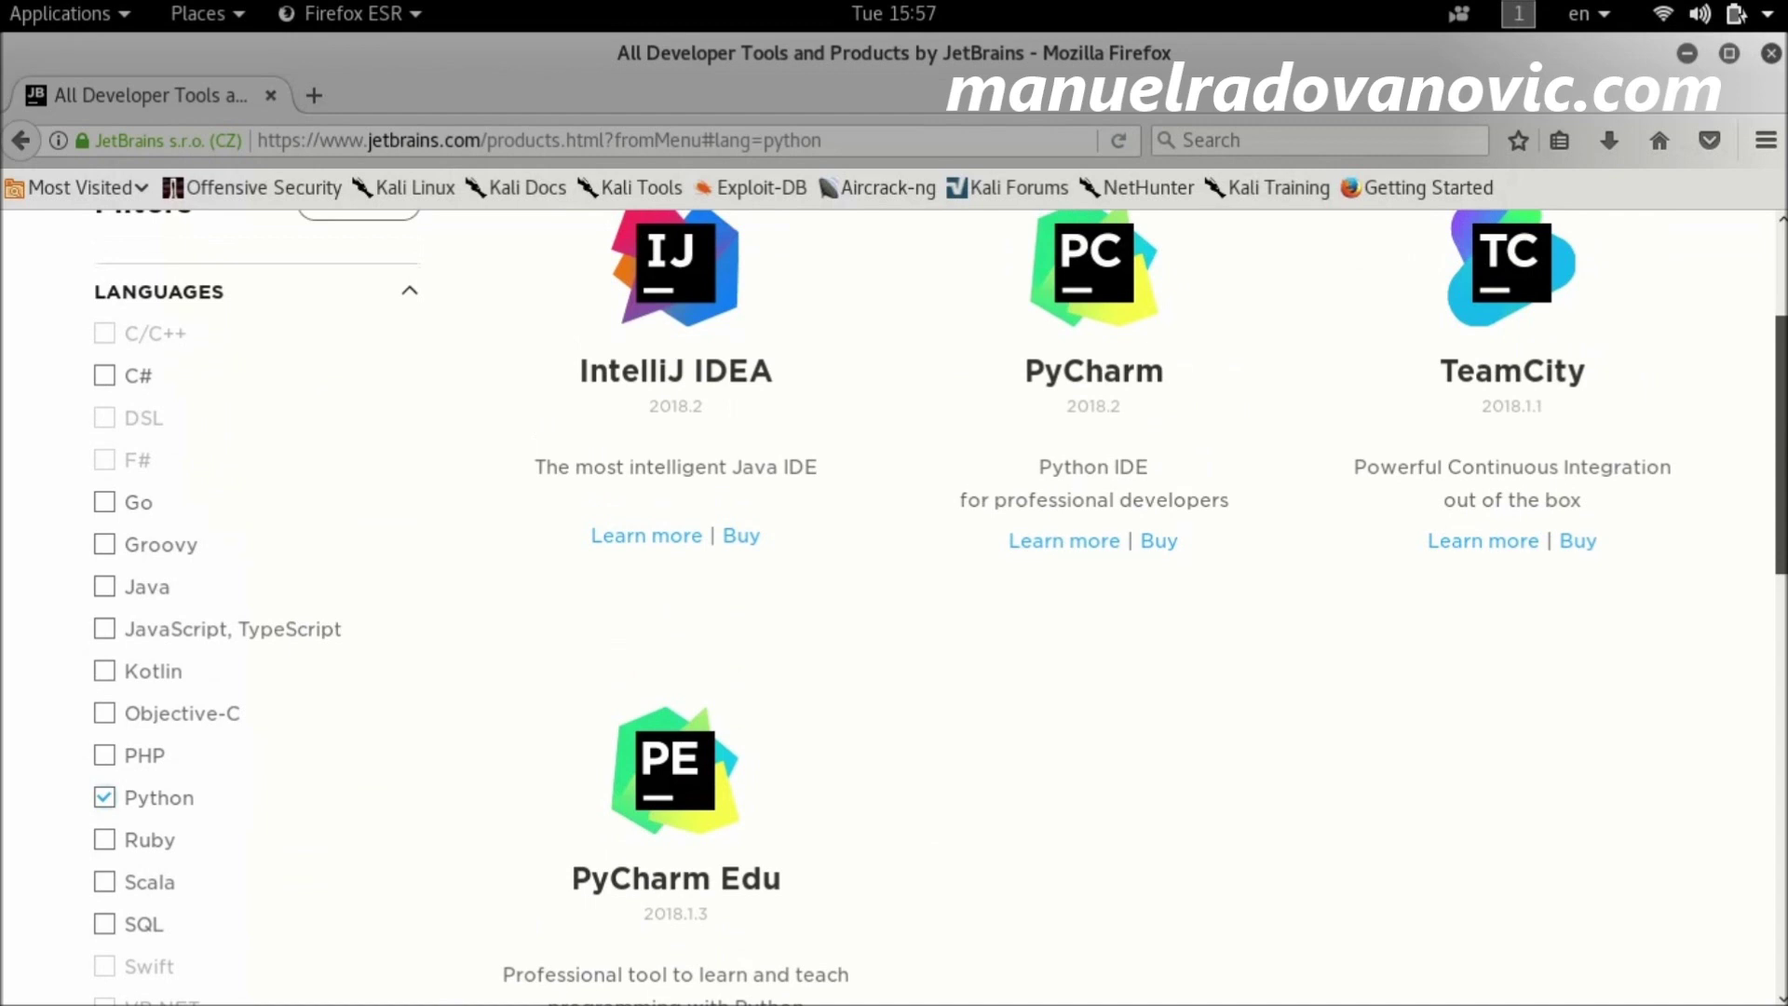
scroll(894, 605, "up", 2)
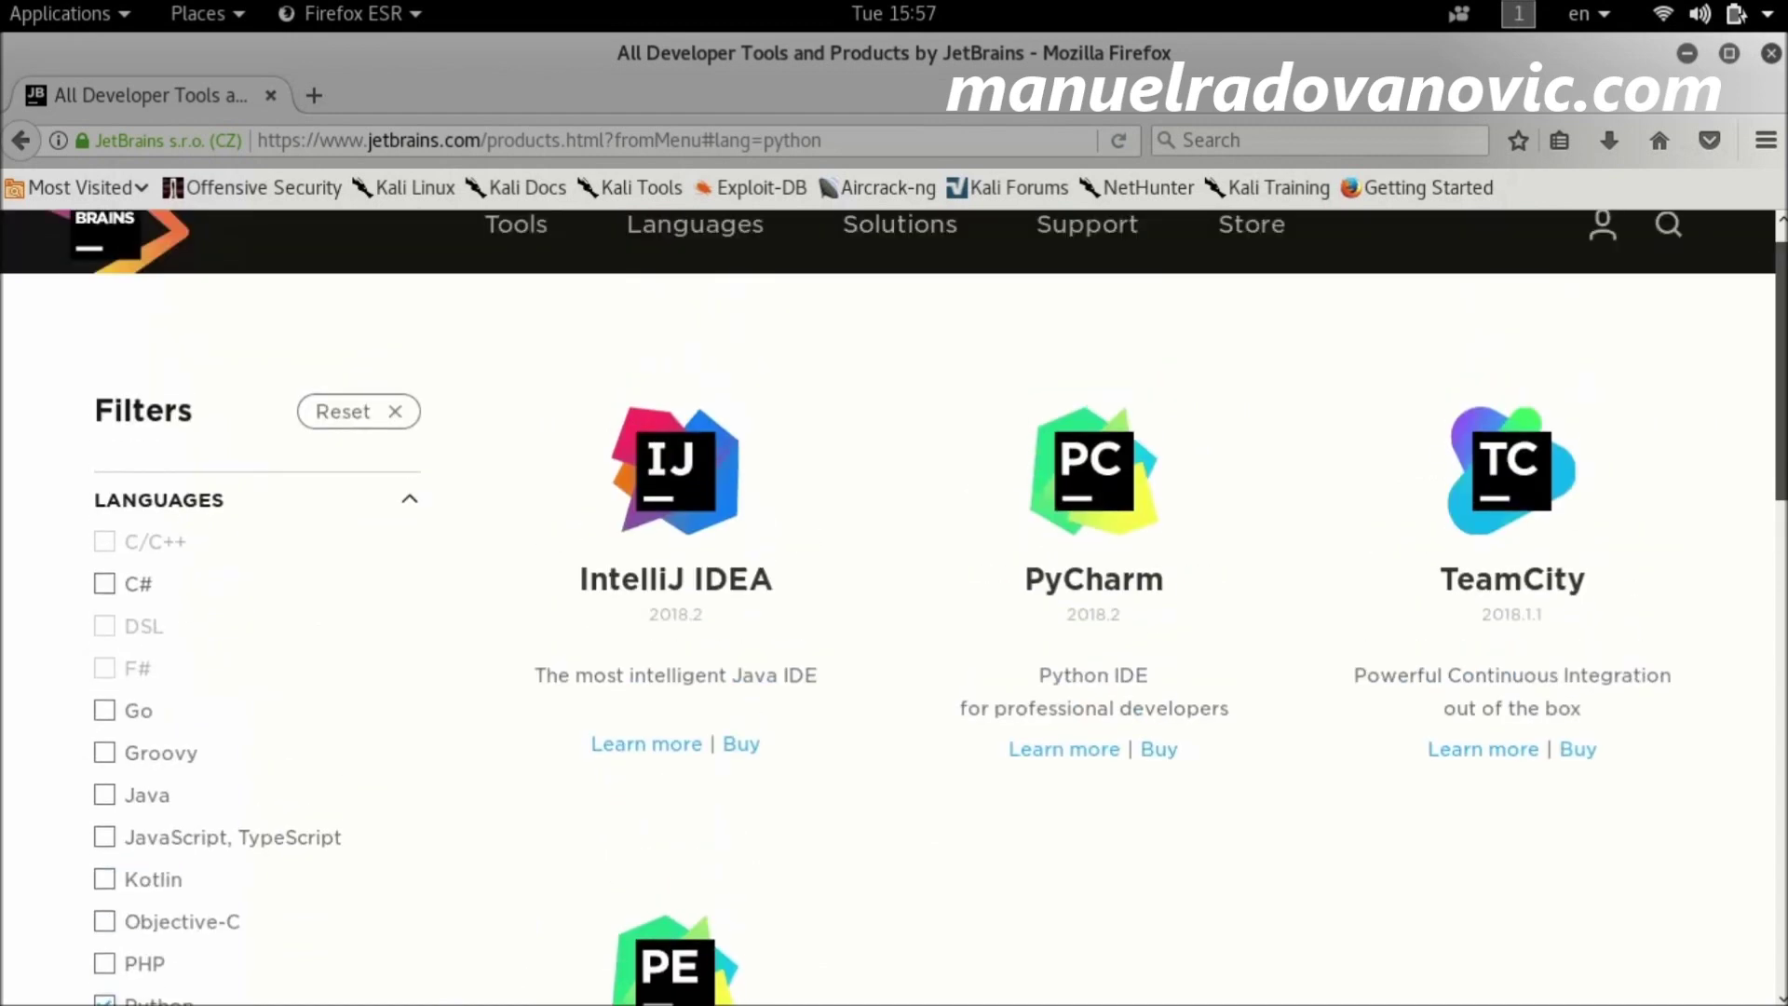
scroll(894, 605, "down", 6)
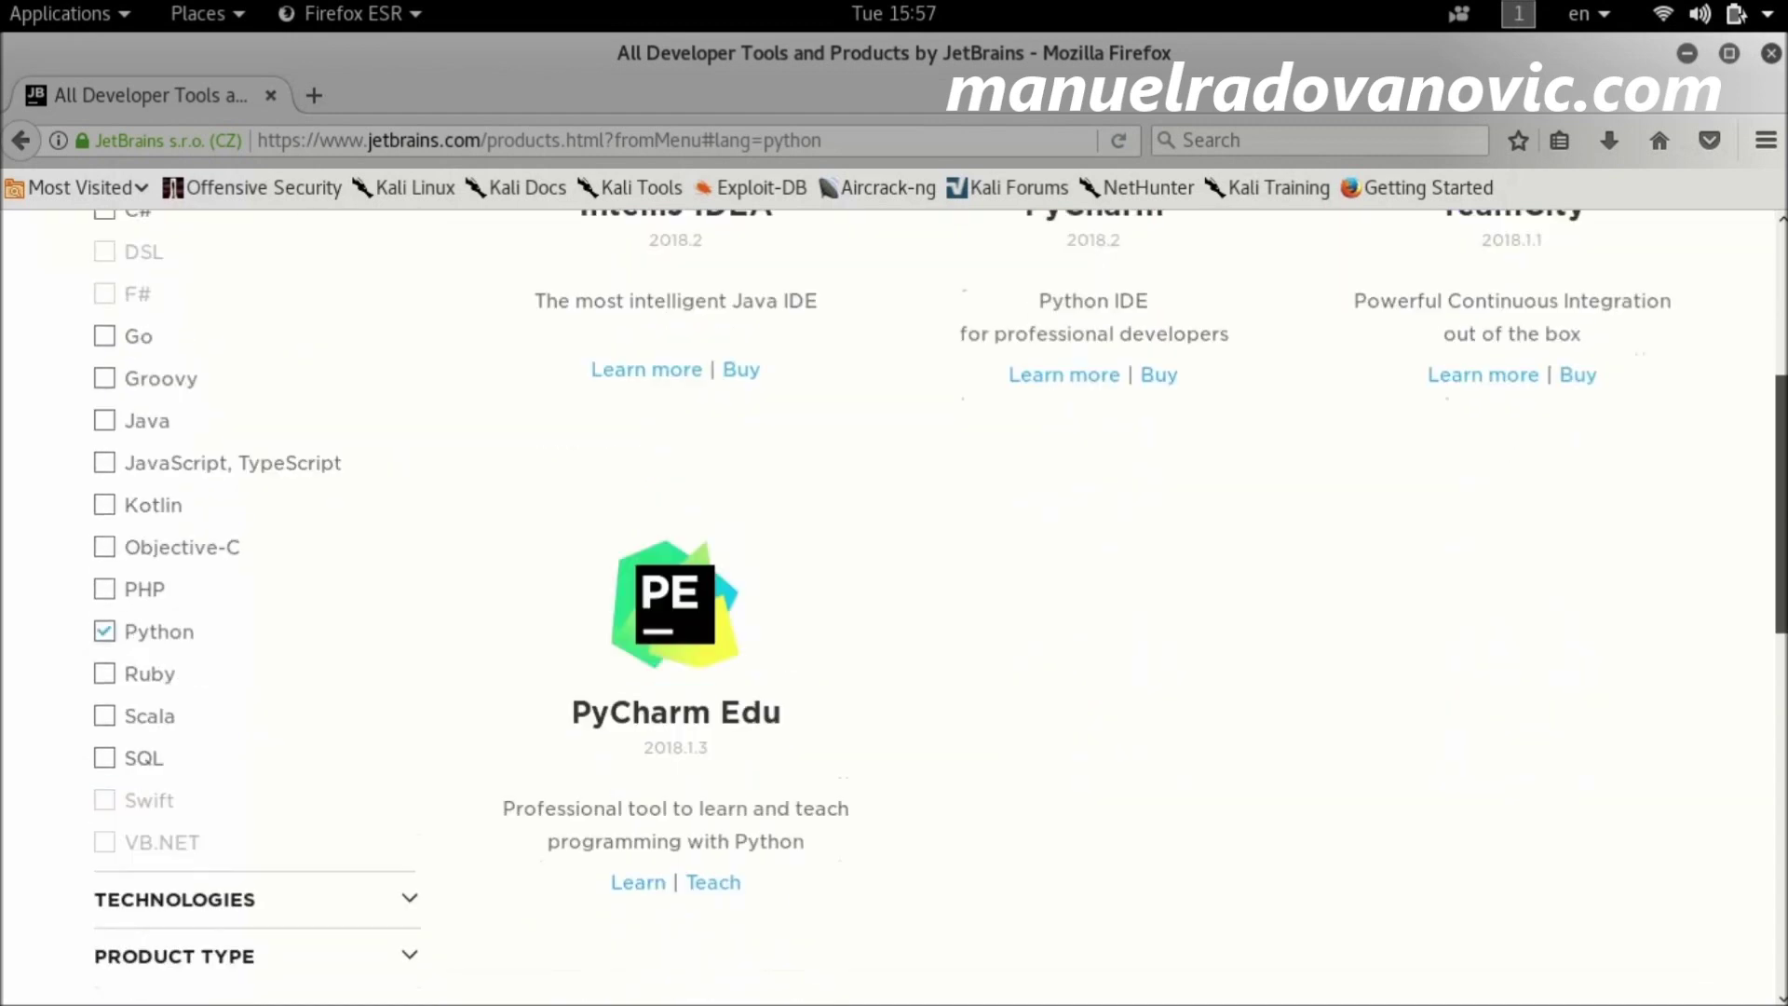
scroll(894, 606, "down", 3)
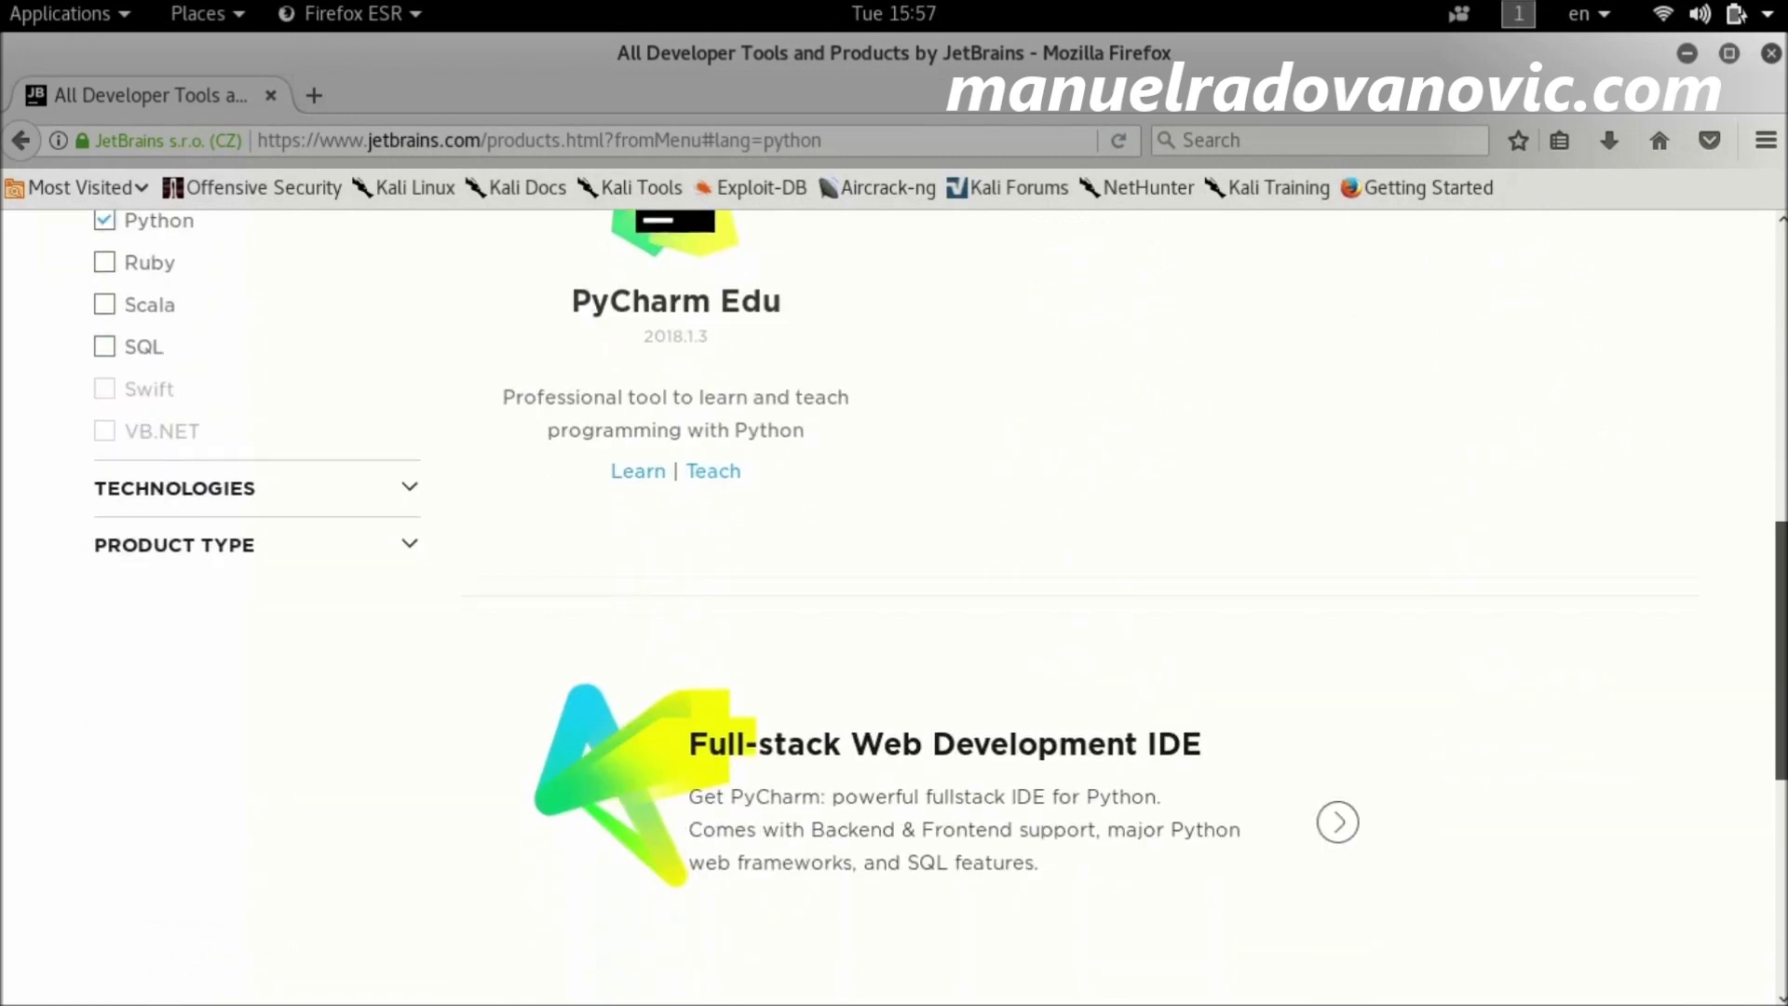
key("alt+Left")
scroll(849, 529, "up", 3)
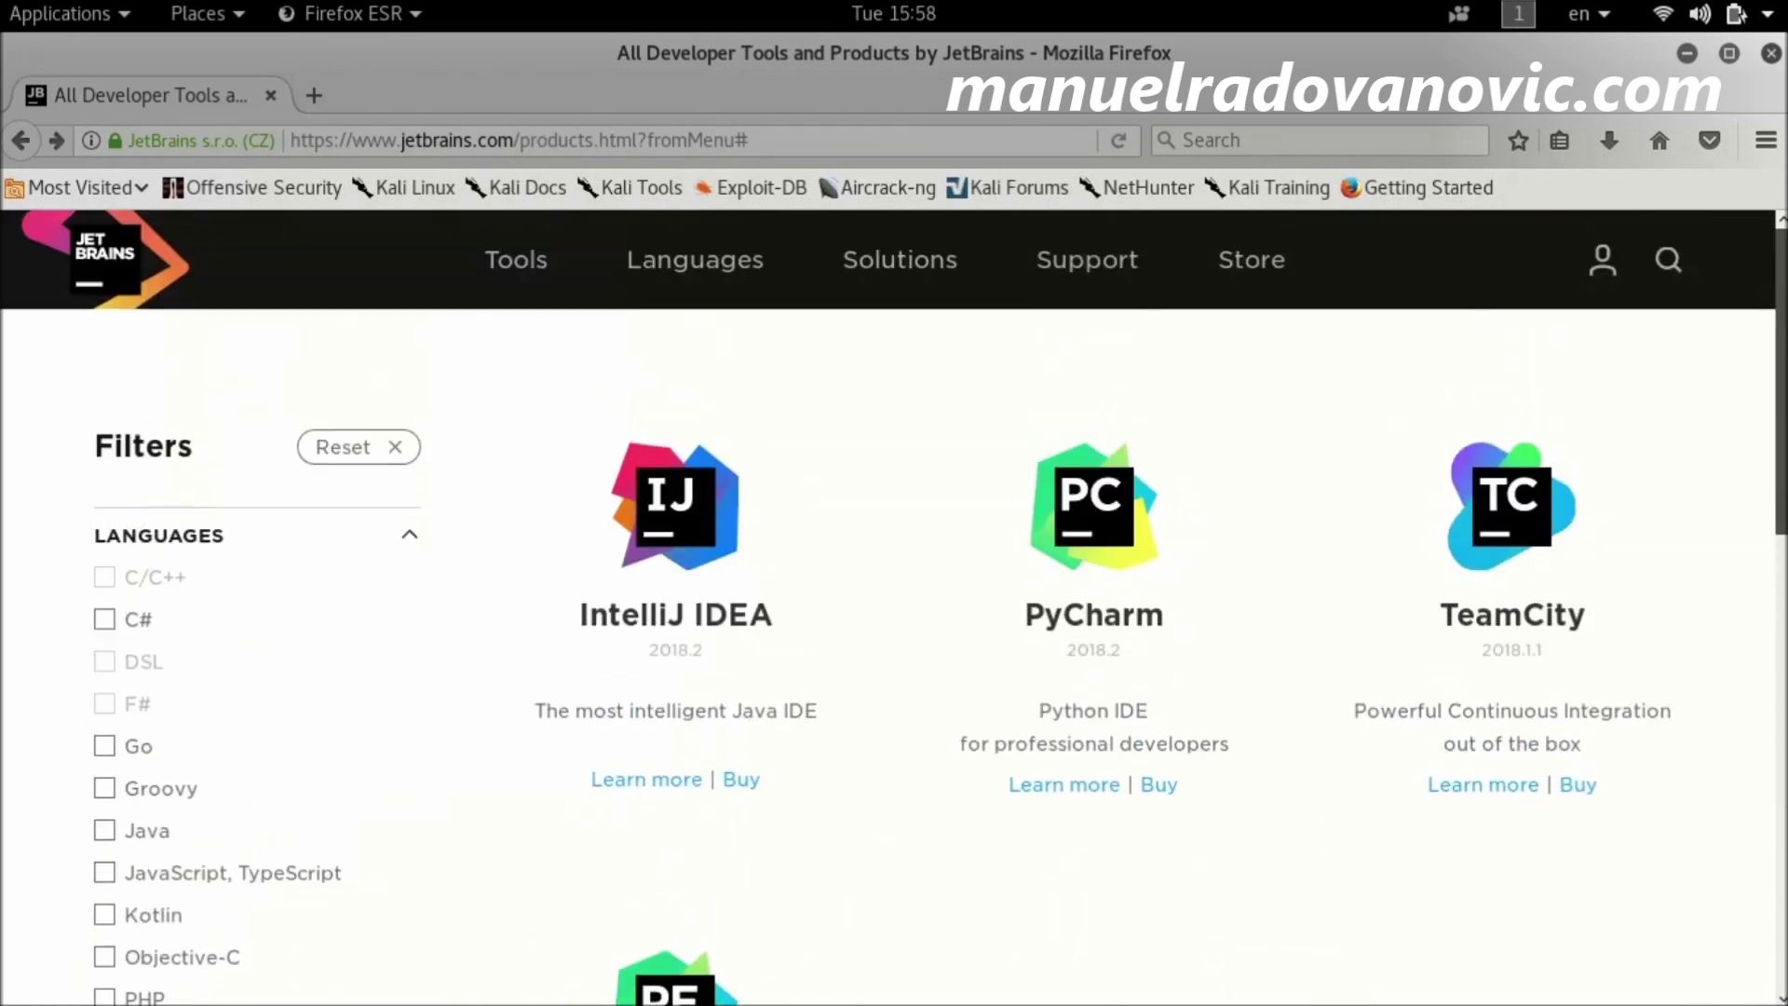
mouse_move(903, 276)
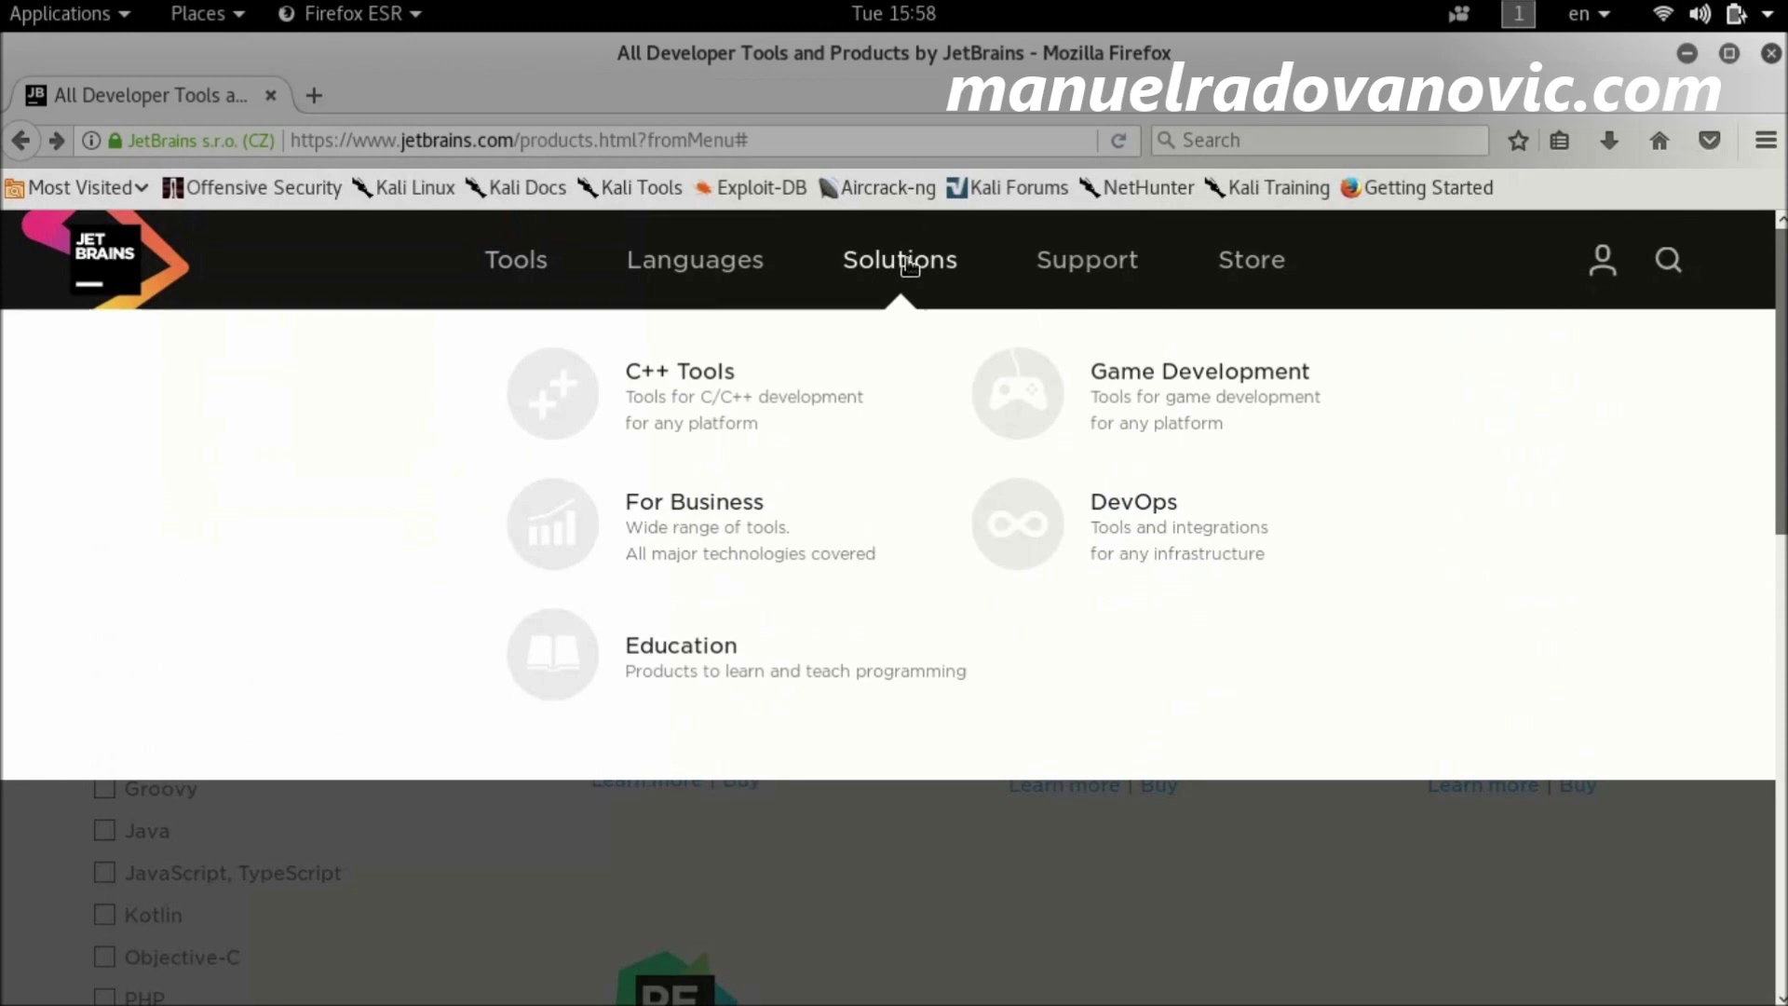
mouse_move(1104, 279)
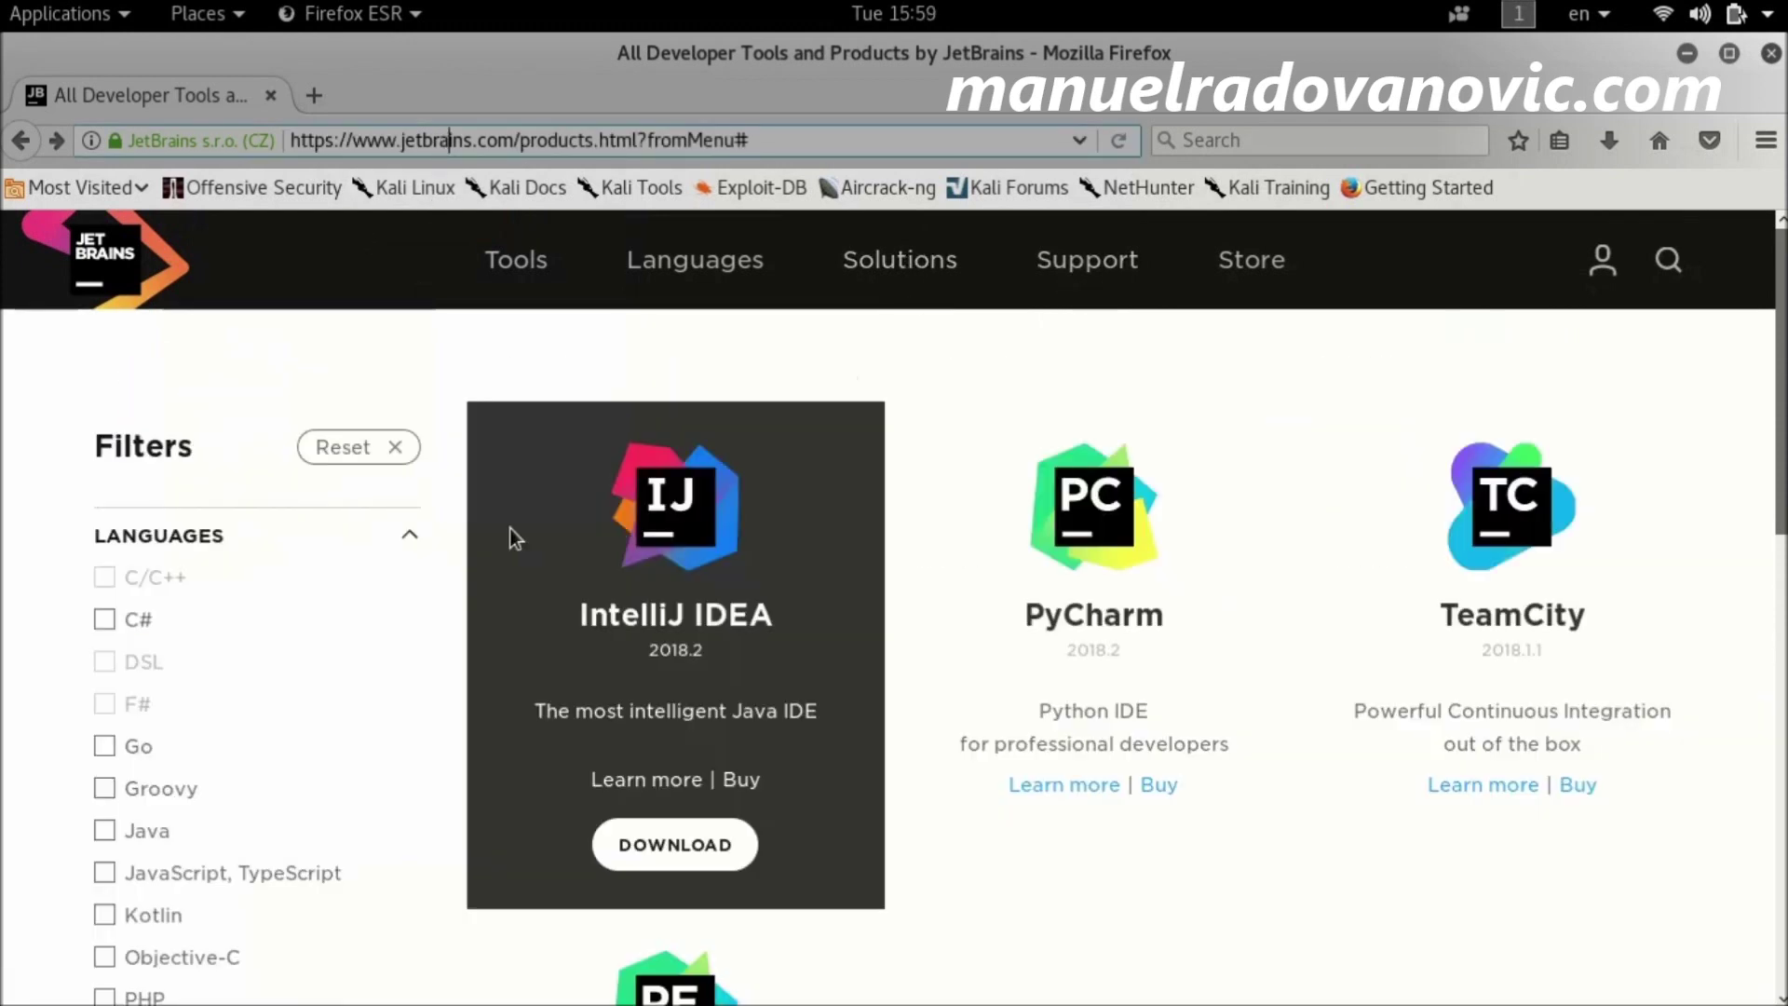
key("ctrl+l")
key("End")
left_click_drag(749, 141, 287, 145)
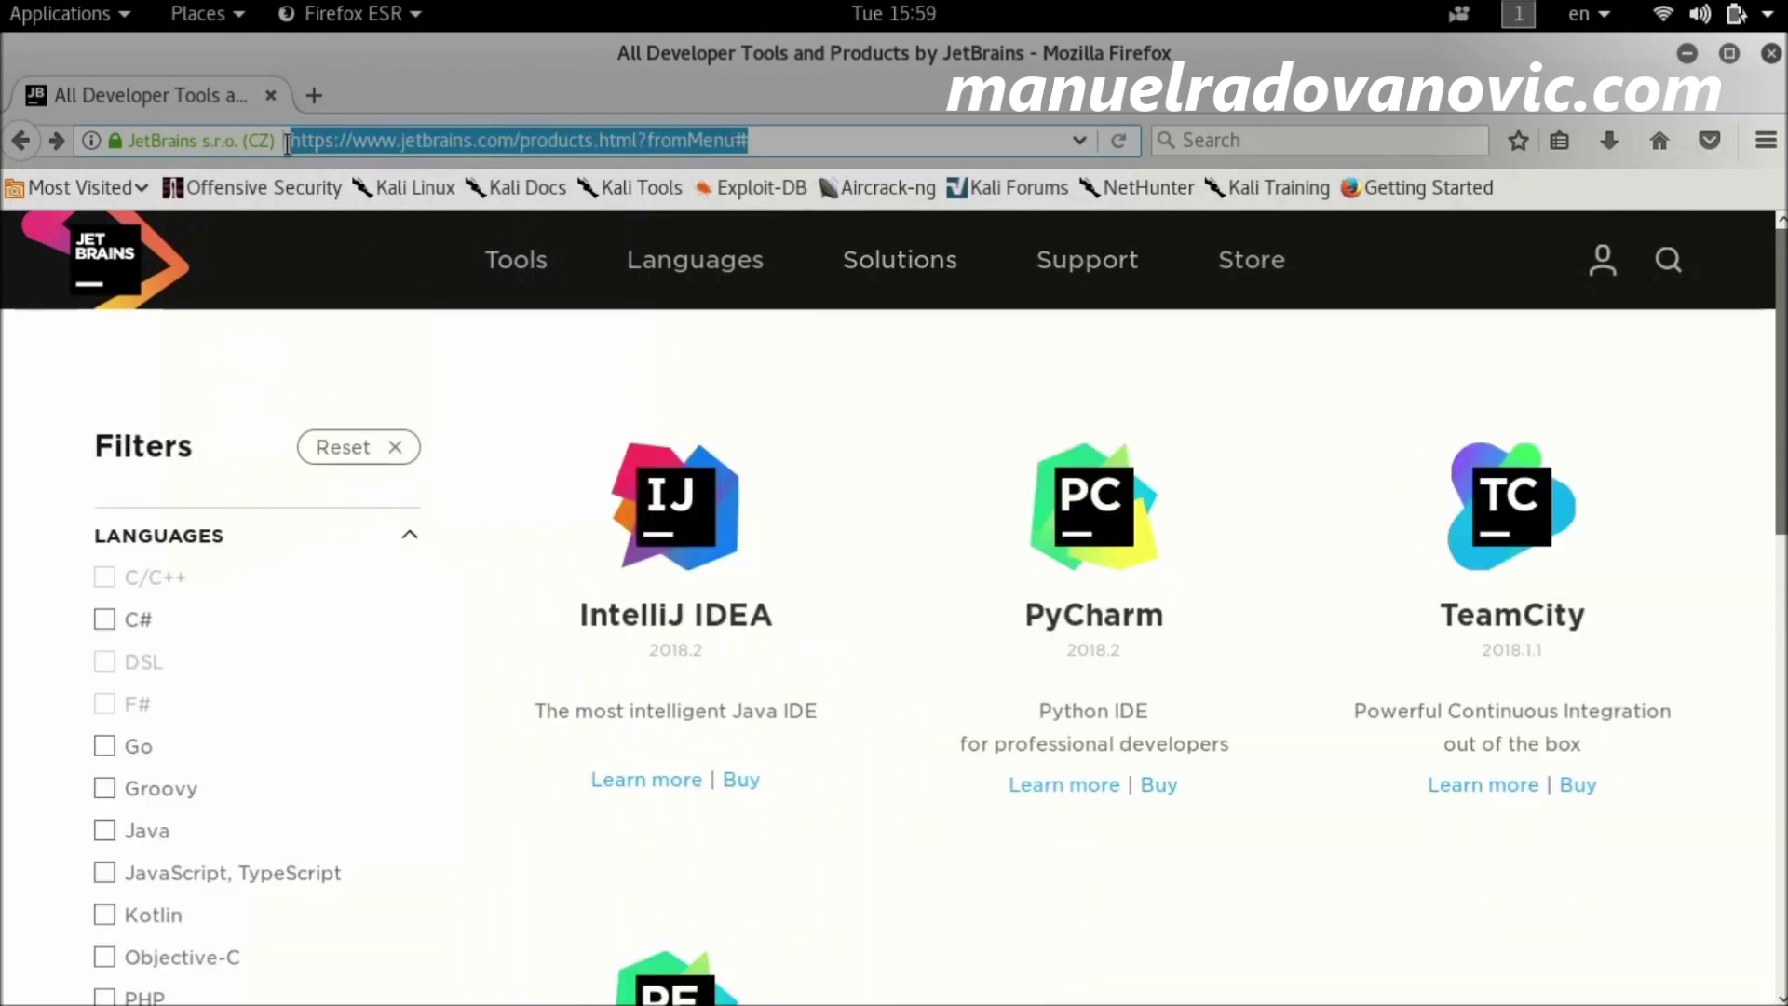
type("www.google.com/")
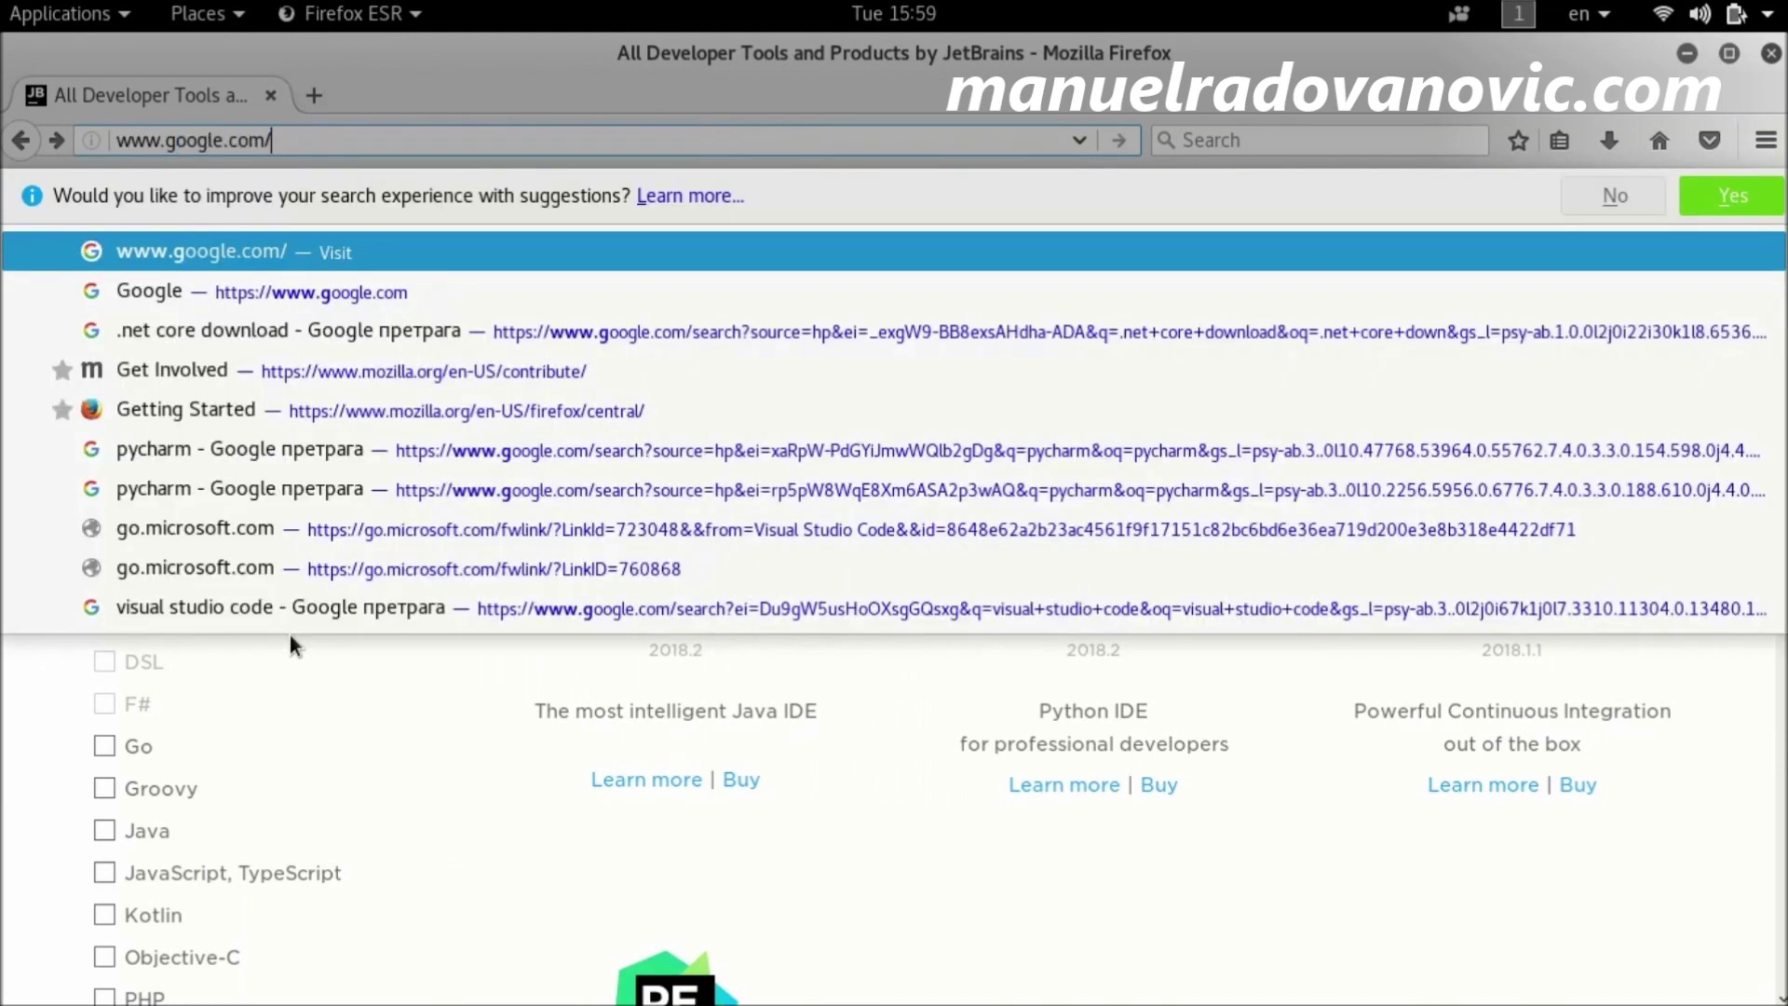
Step: Search Google for 'pycharm community edition free' and open the Community vs Professional Edition article
key("Return")
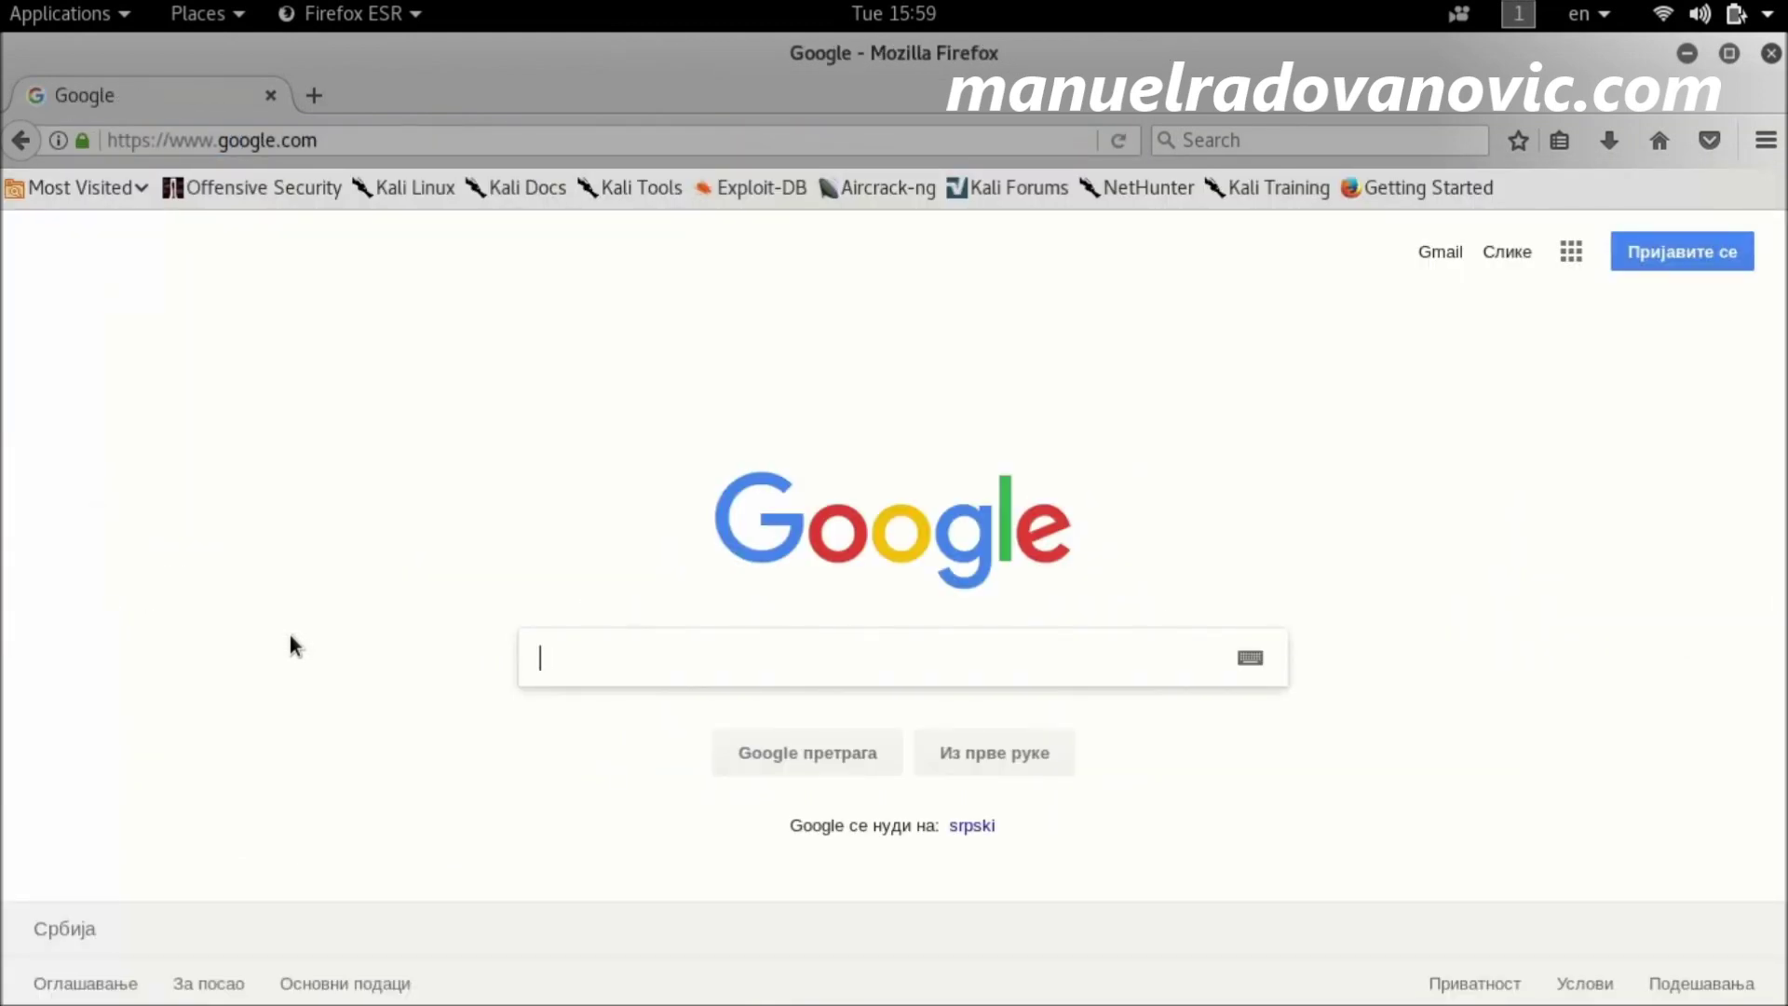
type("py")
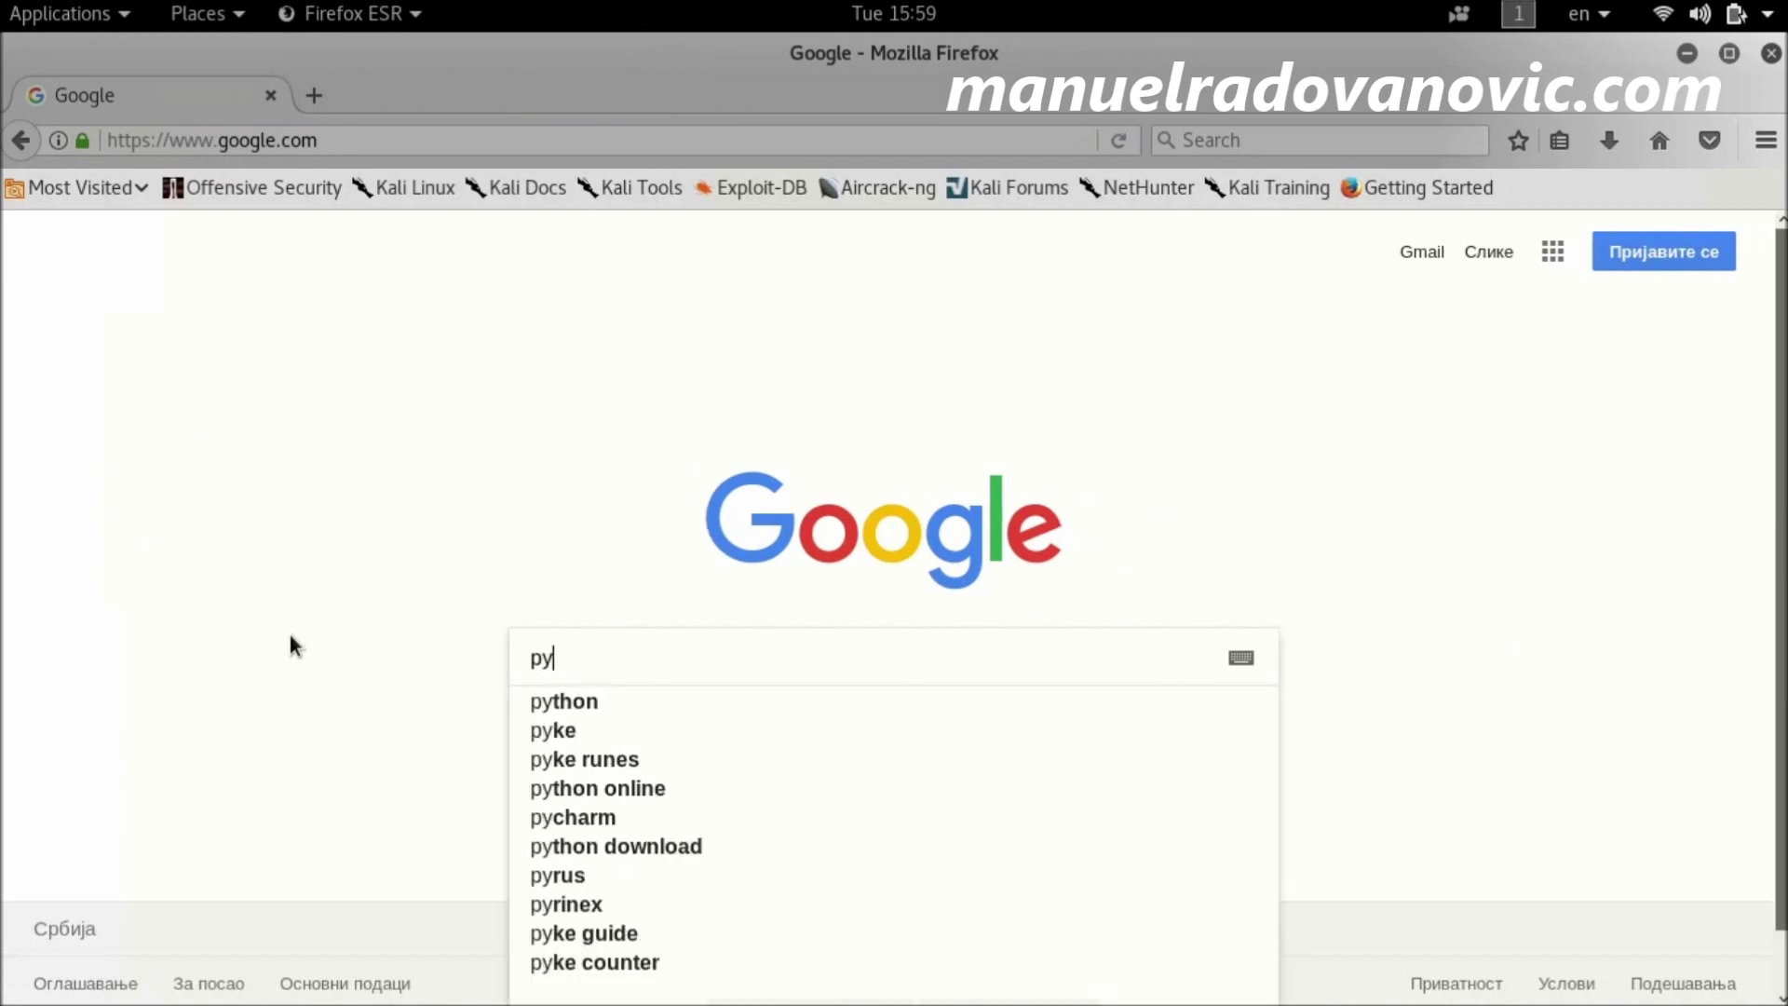
type("charm ")
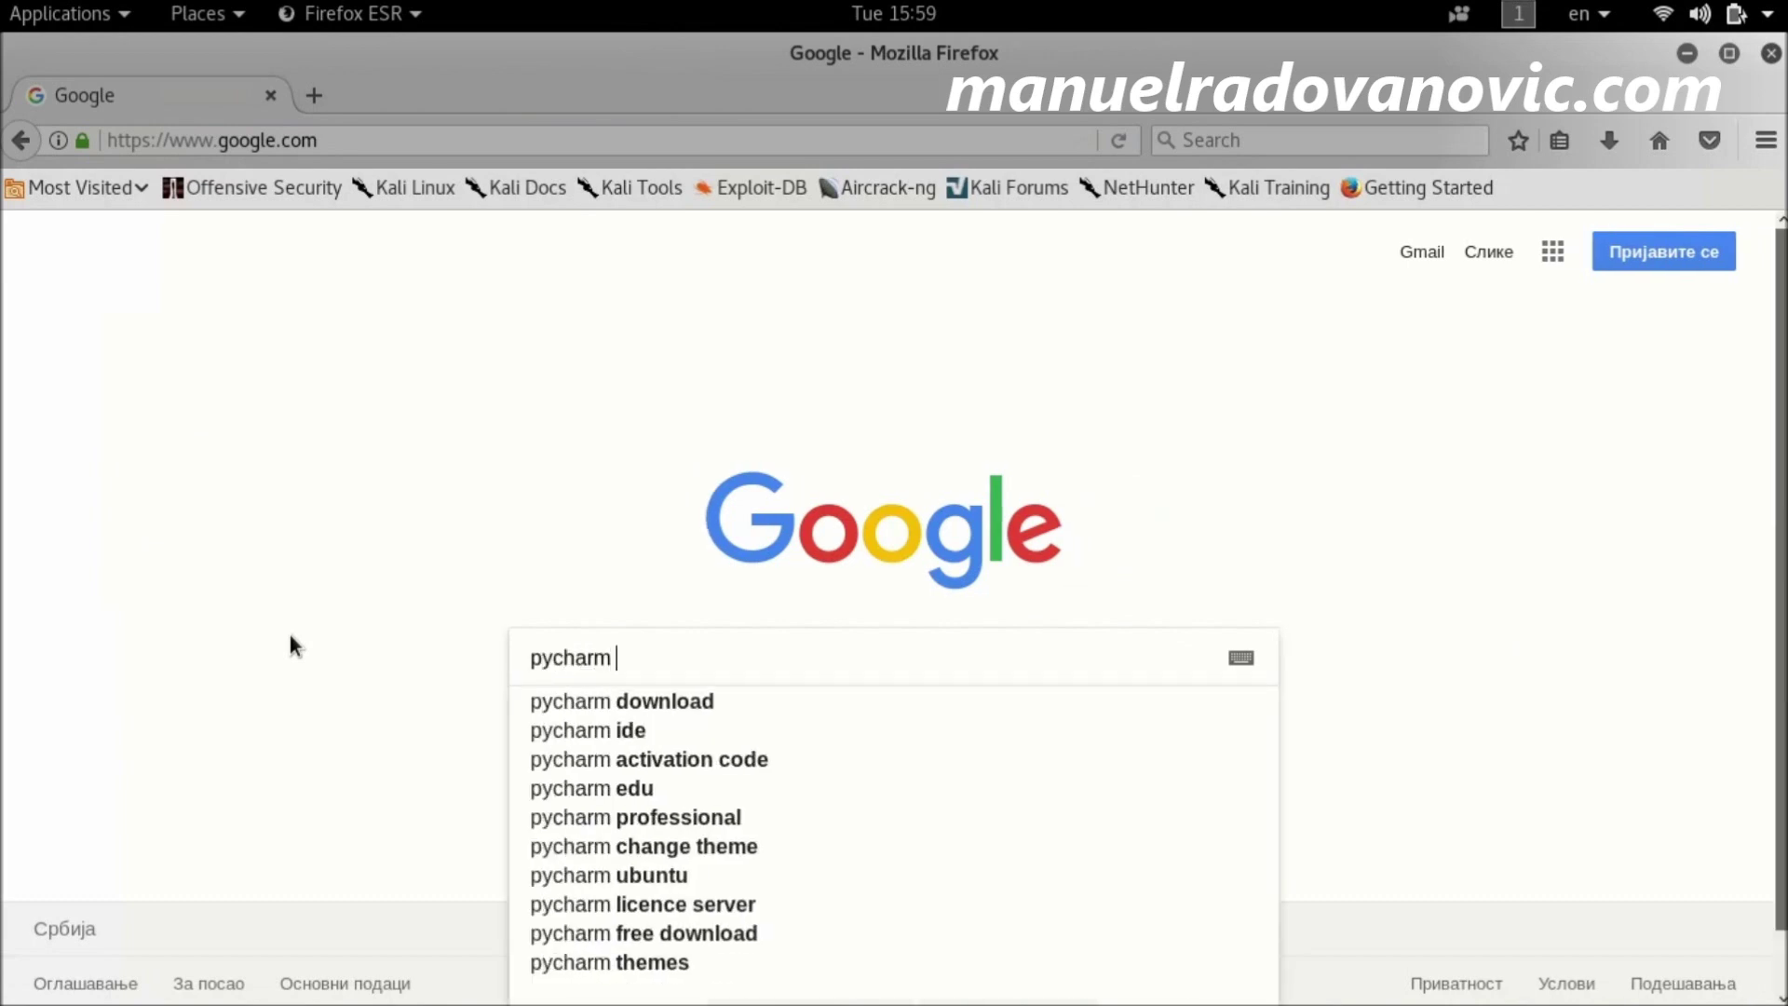
type("communi")
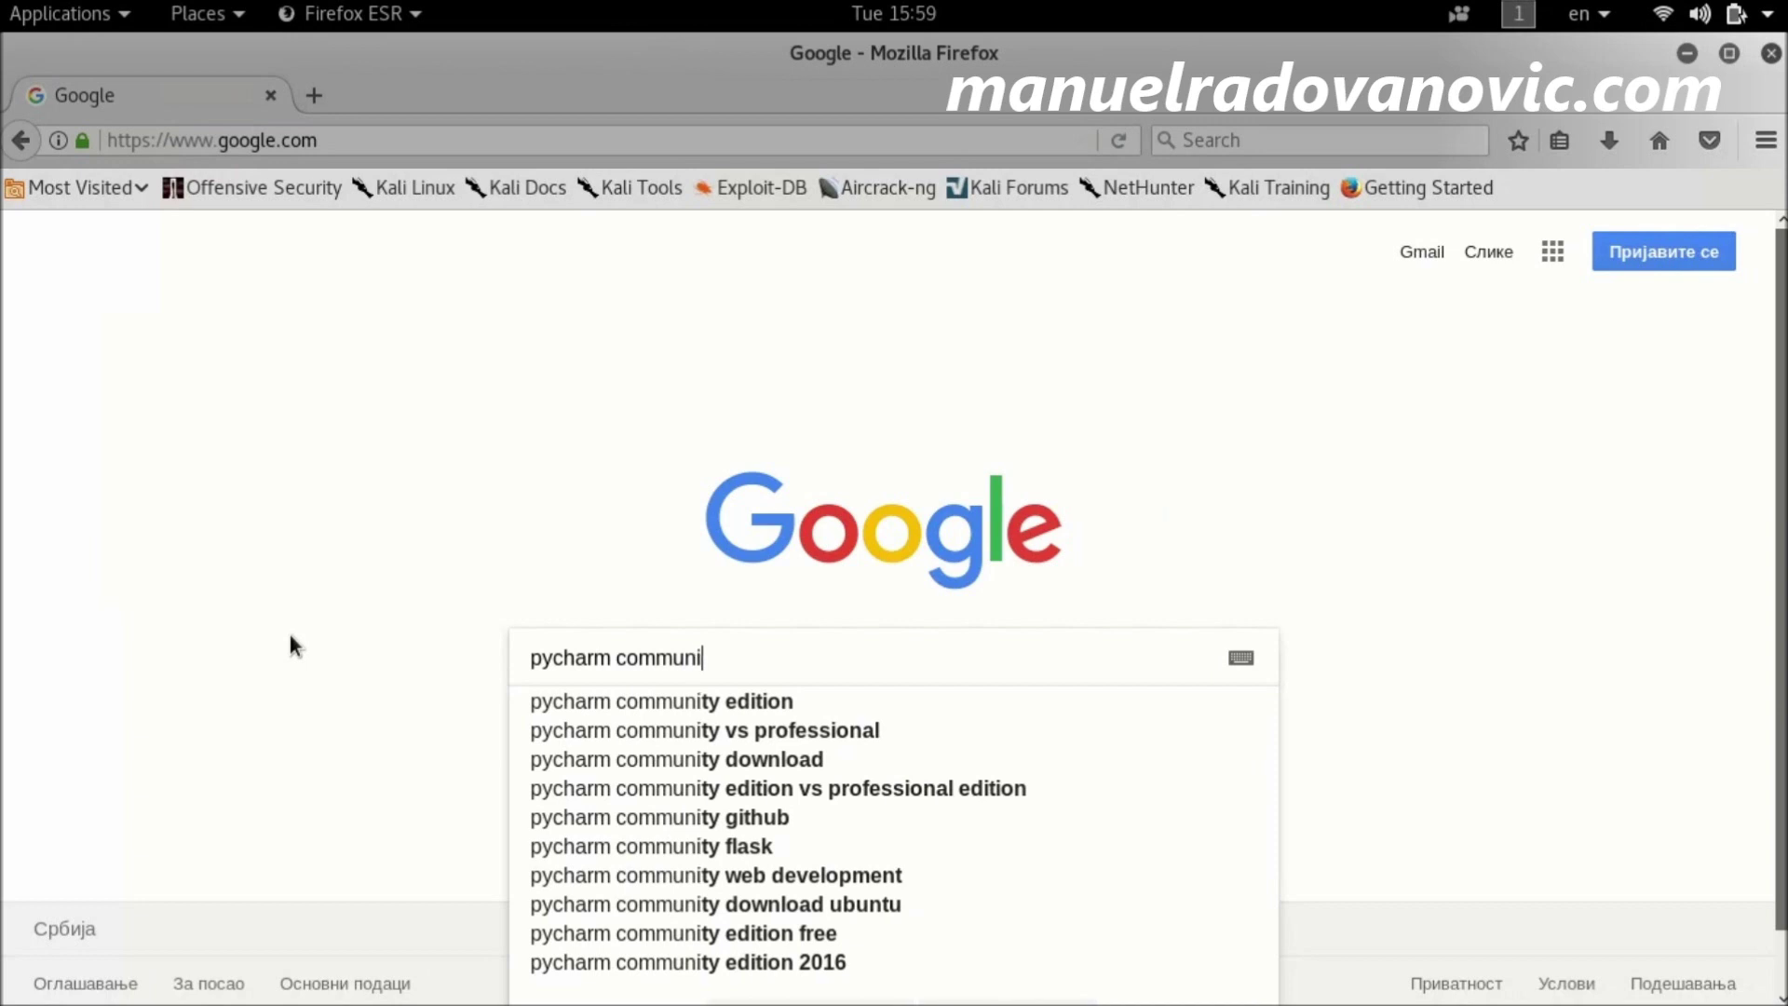
type("ty edition")
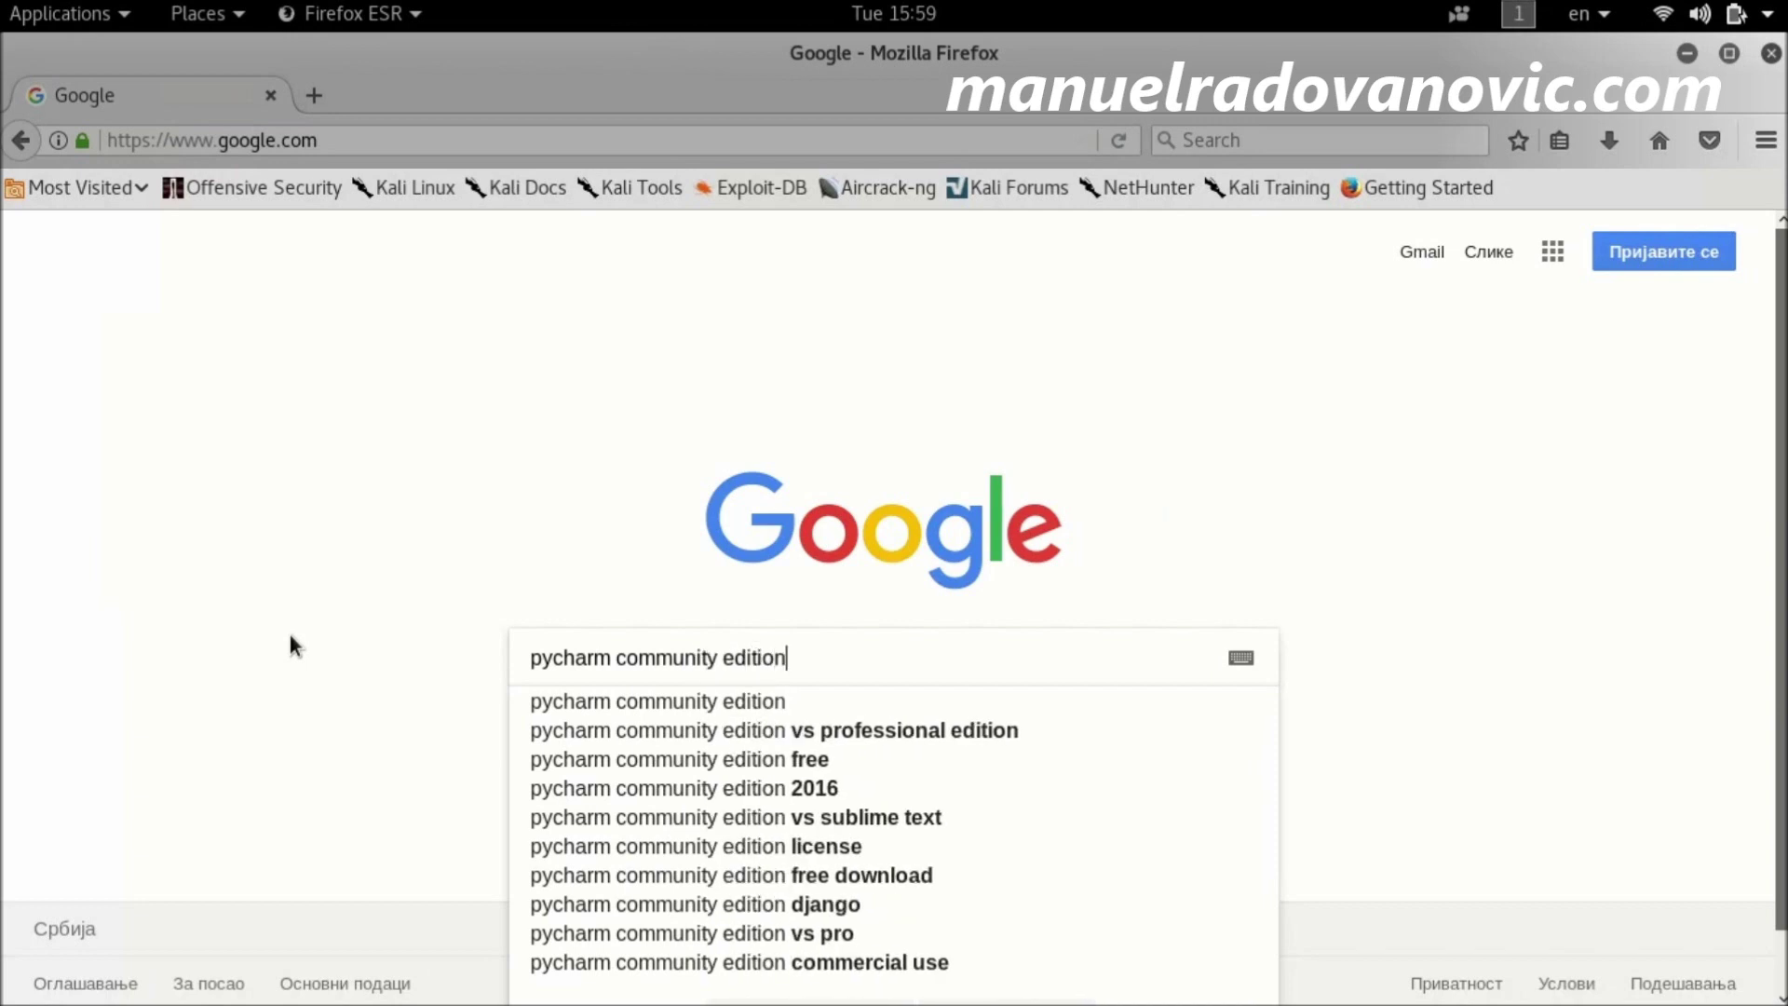
key("Return")
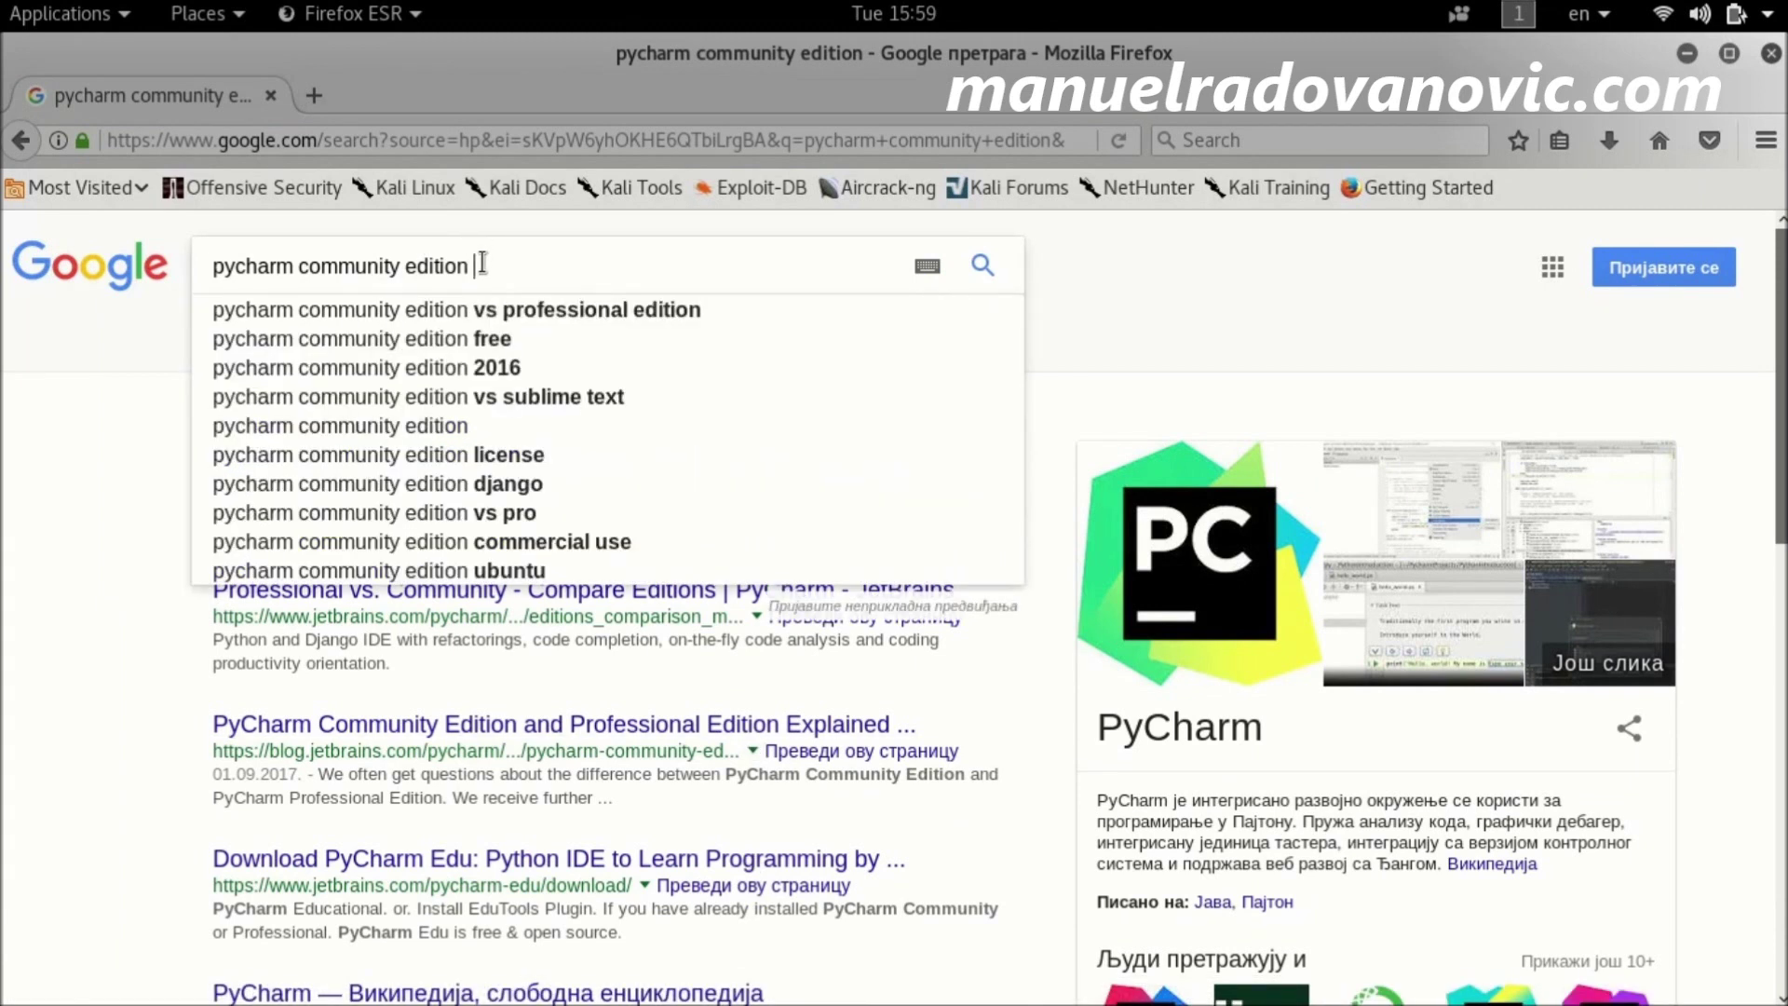
left_click(464, 341)
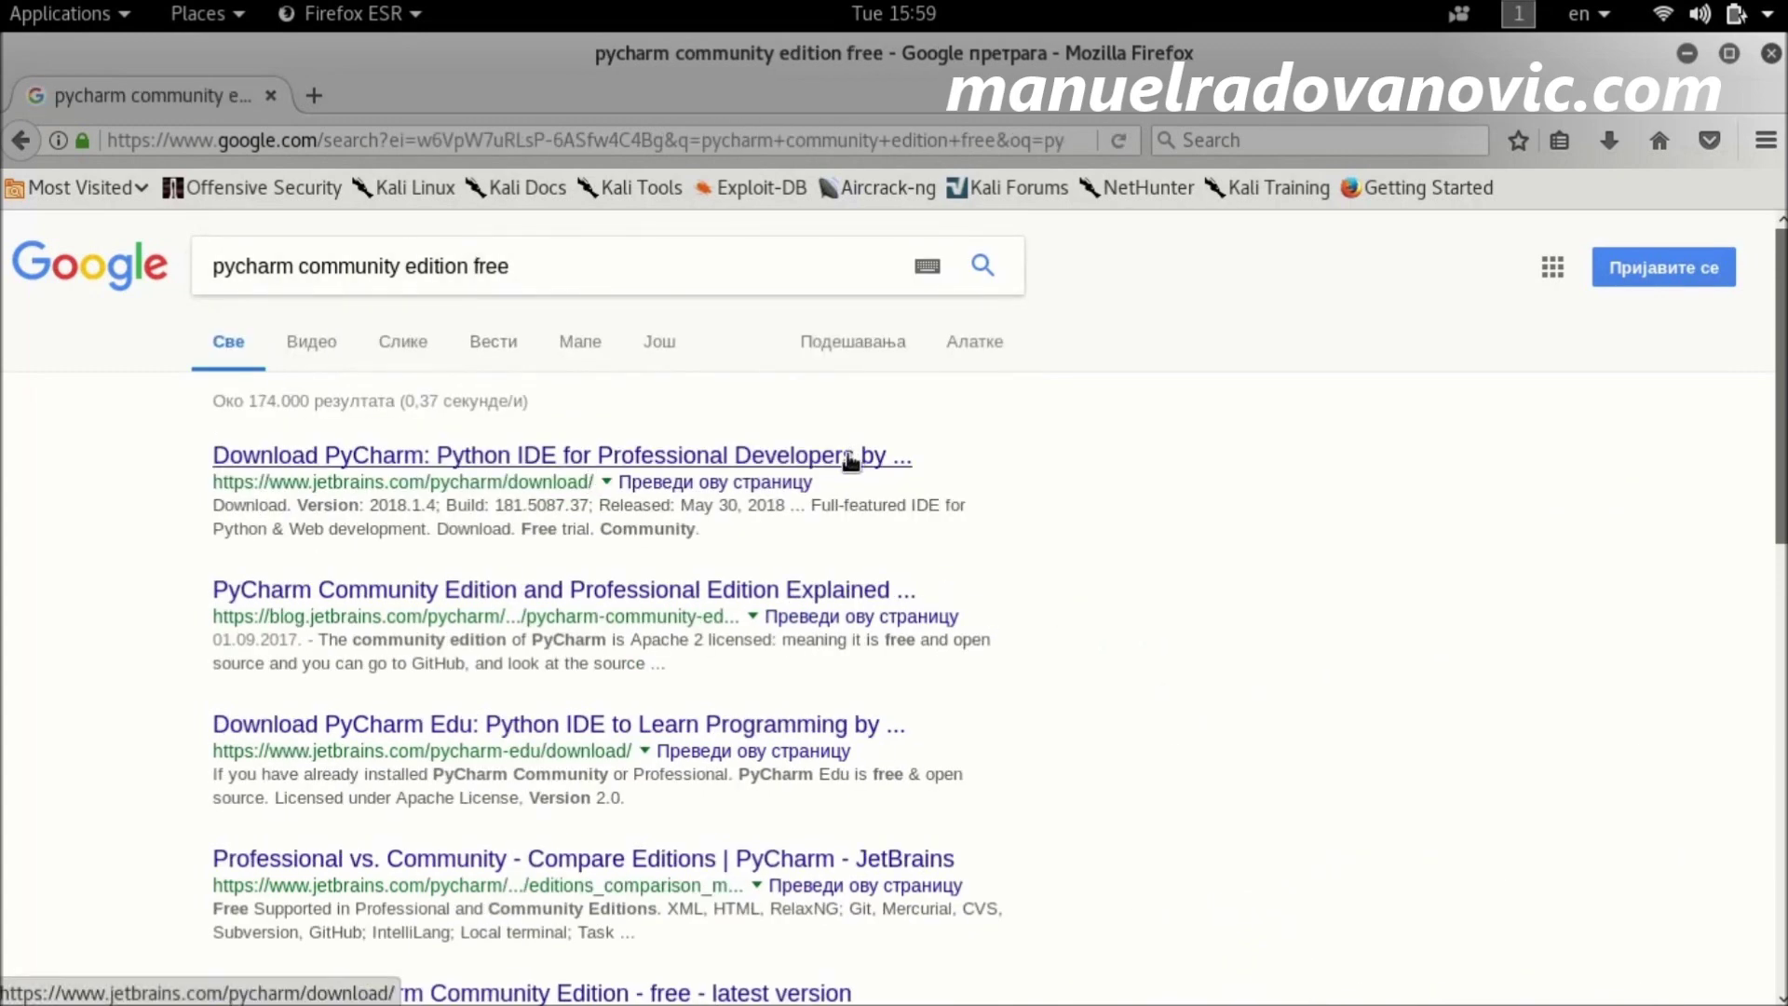
left_click(791, 590)
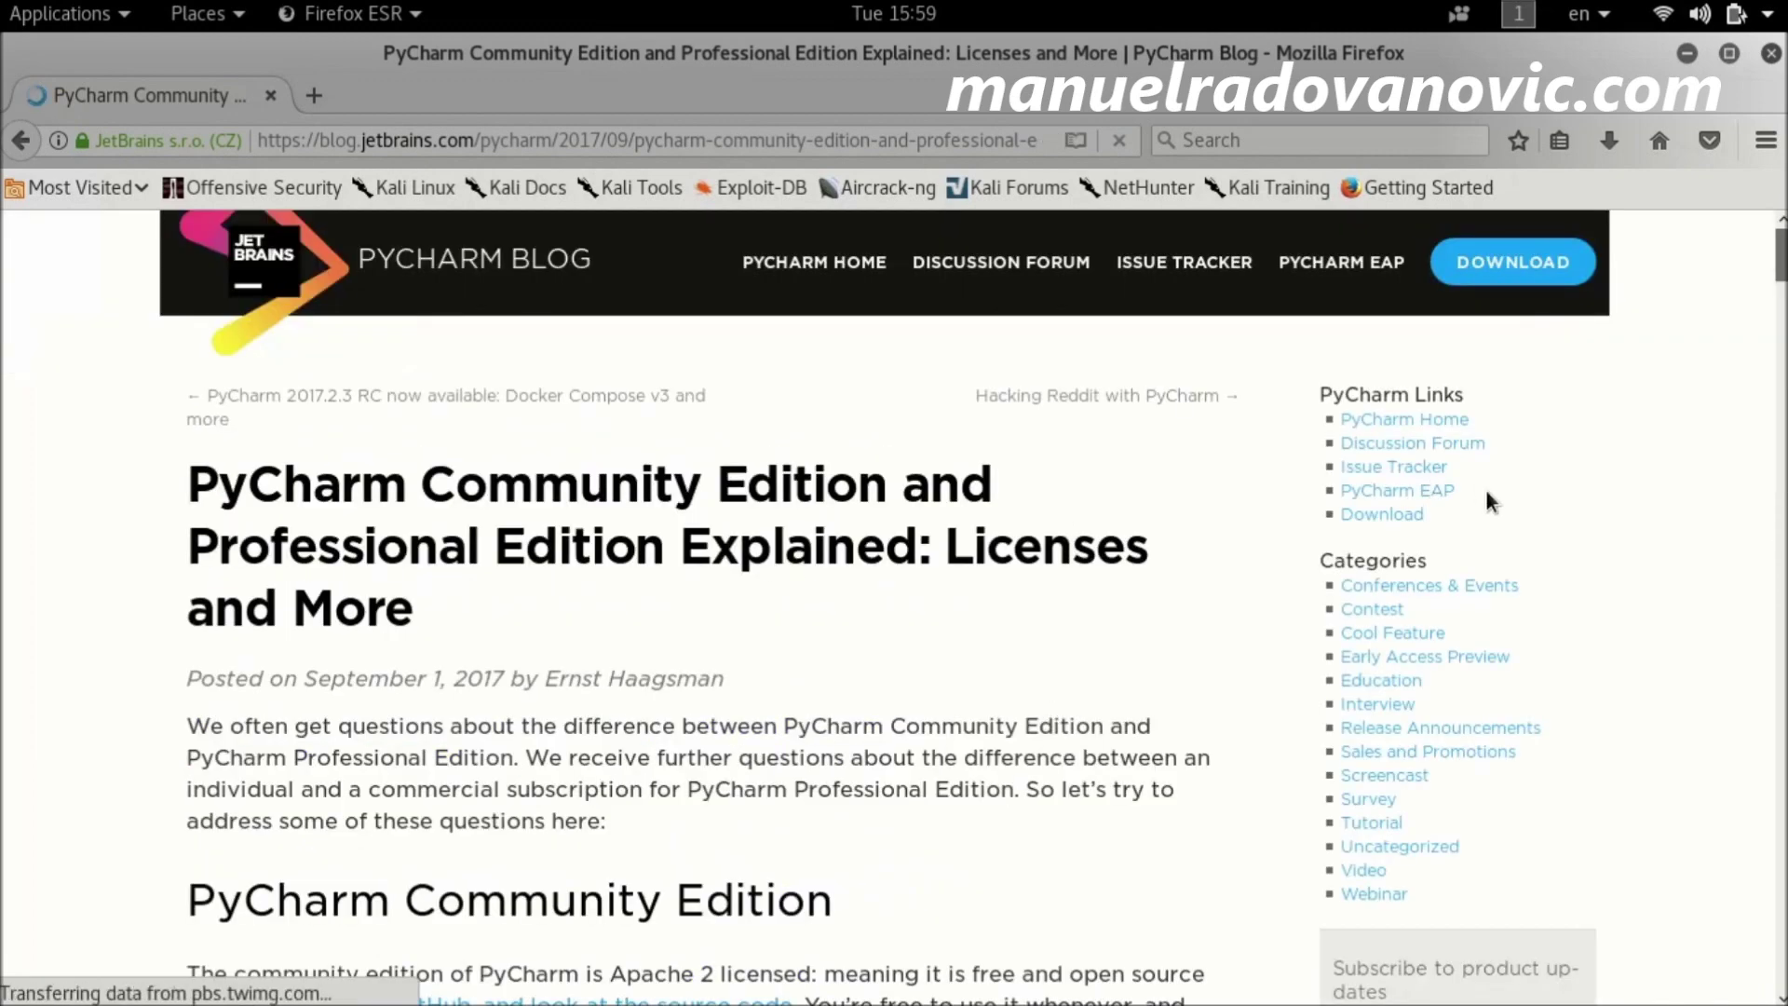
Step: Scroll through the Community vs Professional licensing article, then go to the PyCharm download page
scroll(1780, 294, "down", 4)
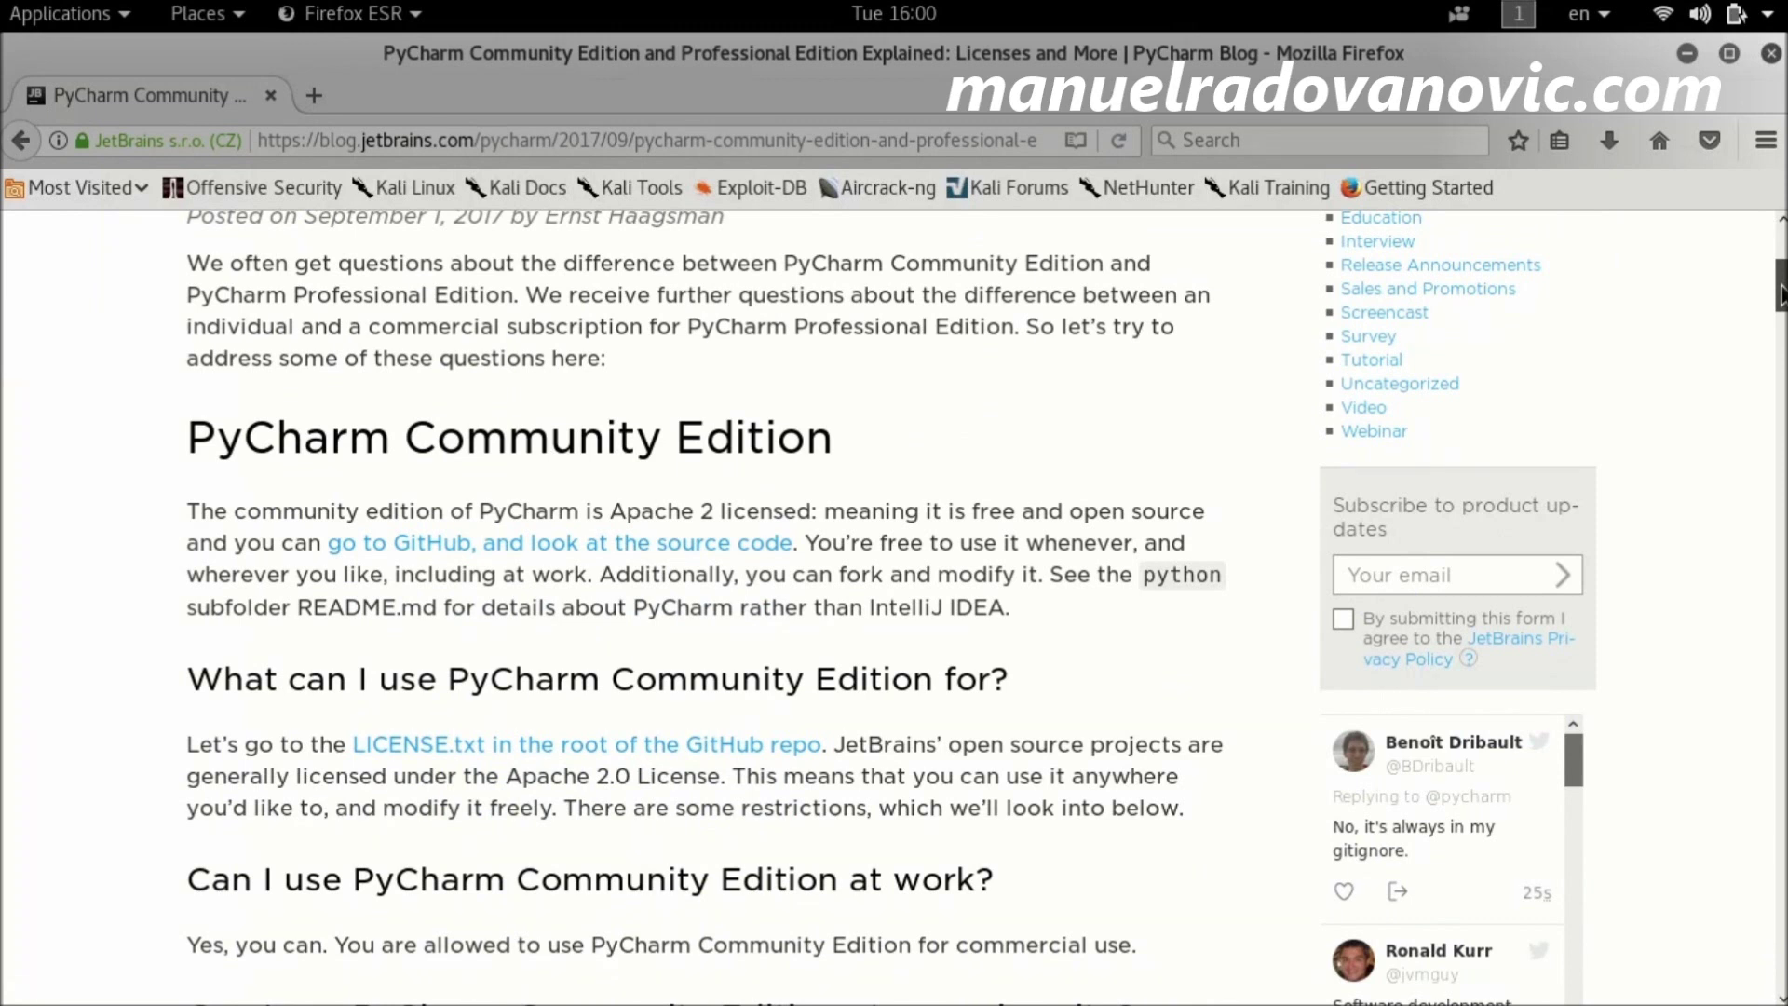
left_click_drag(1781, 294, 1781, 315)
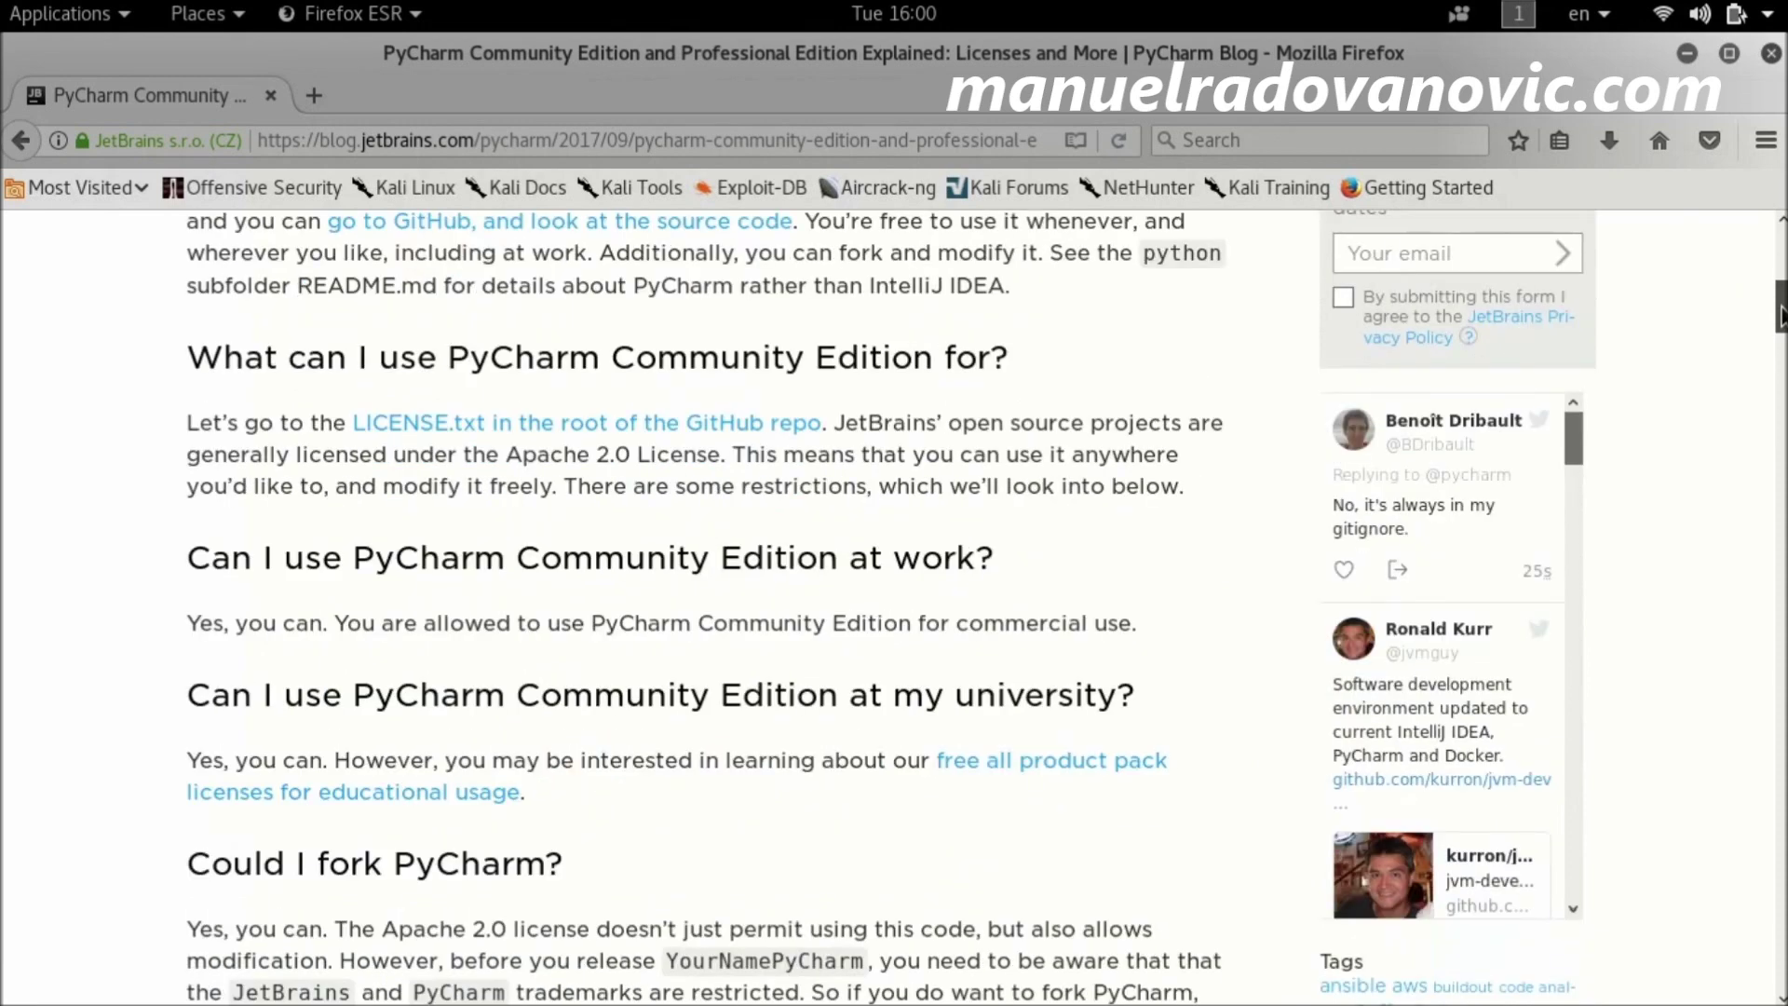
left_click_drag(1781, 313, 1774, 253)
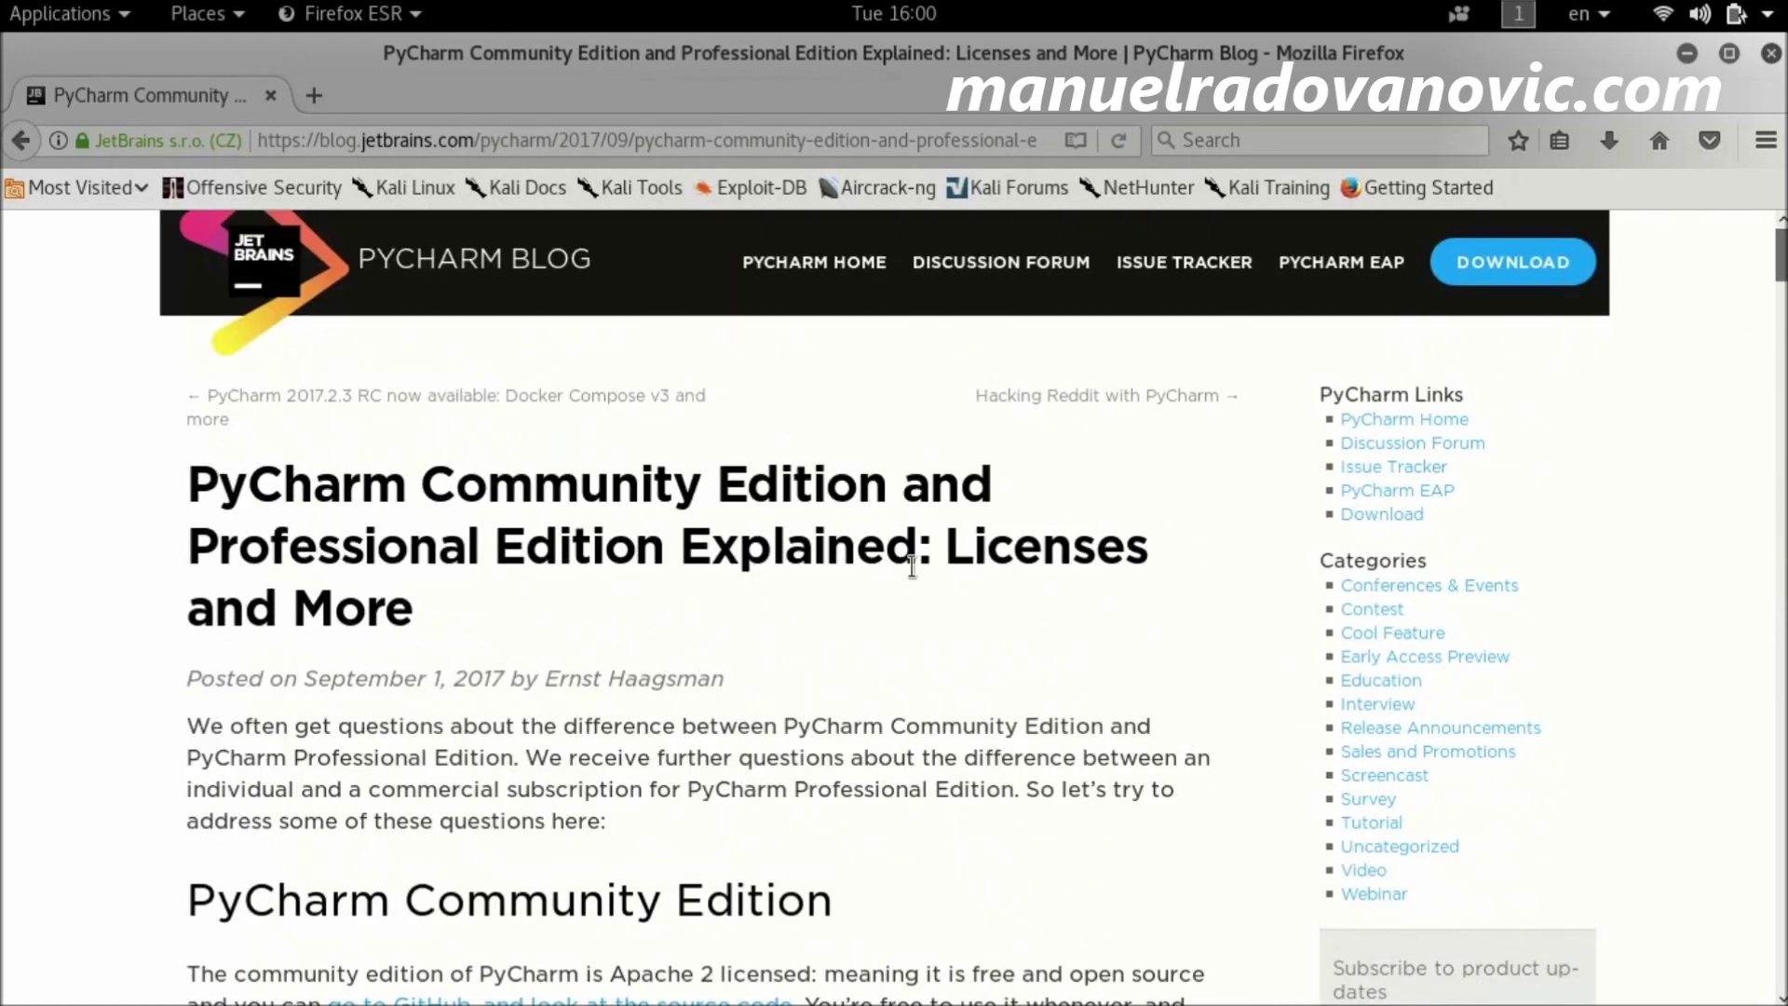
left_click(1528, 278)
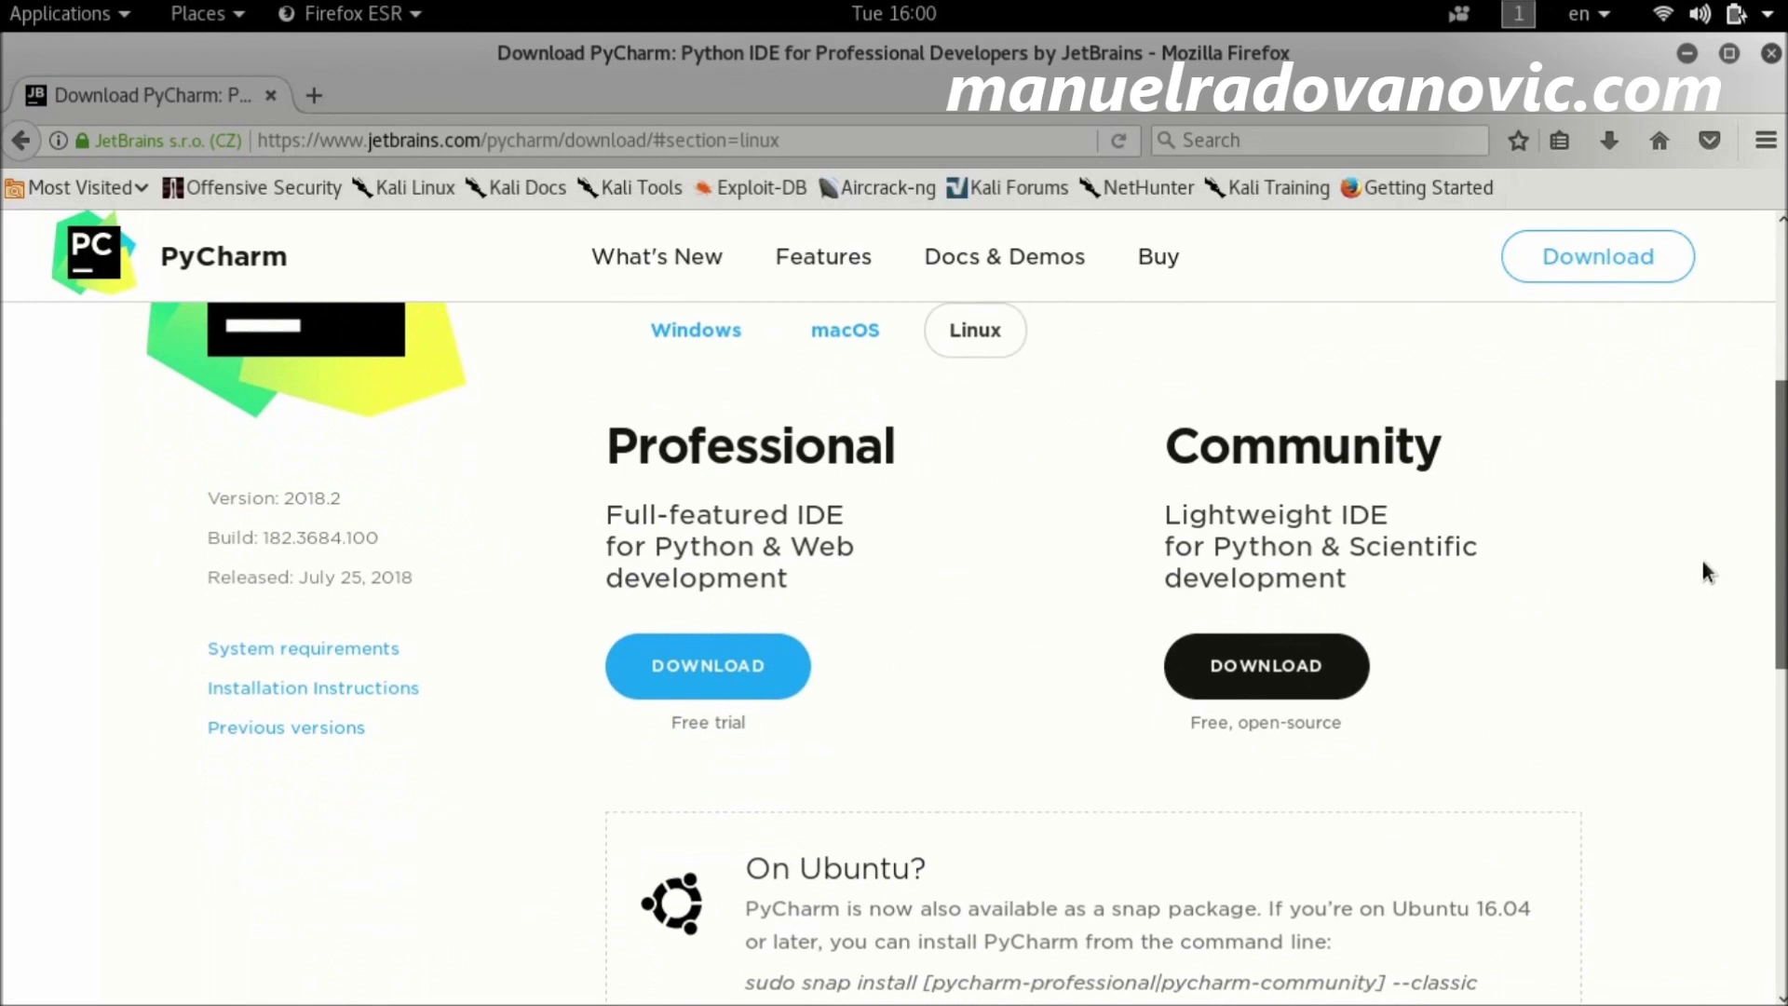
Step: Download pycharm-community-2018.2.tar.gz for Linux, check it in the downloads list, and close Firefox
left_click(1276, 669)
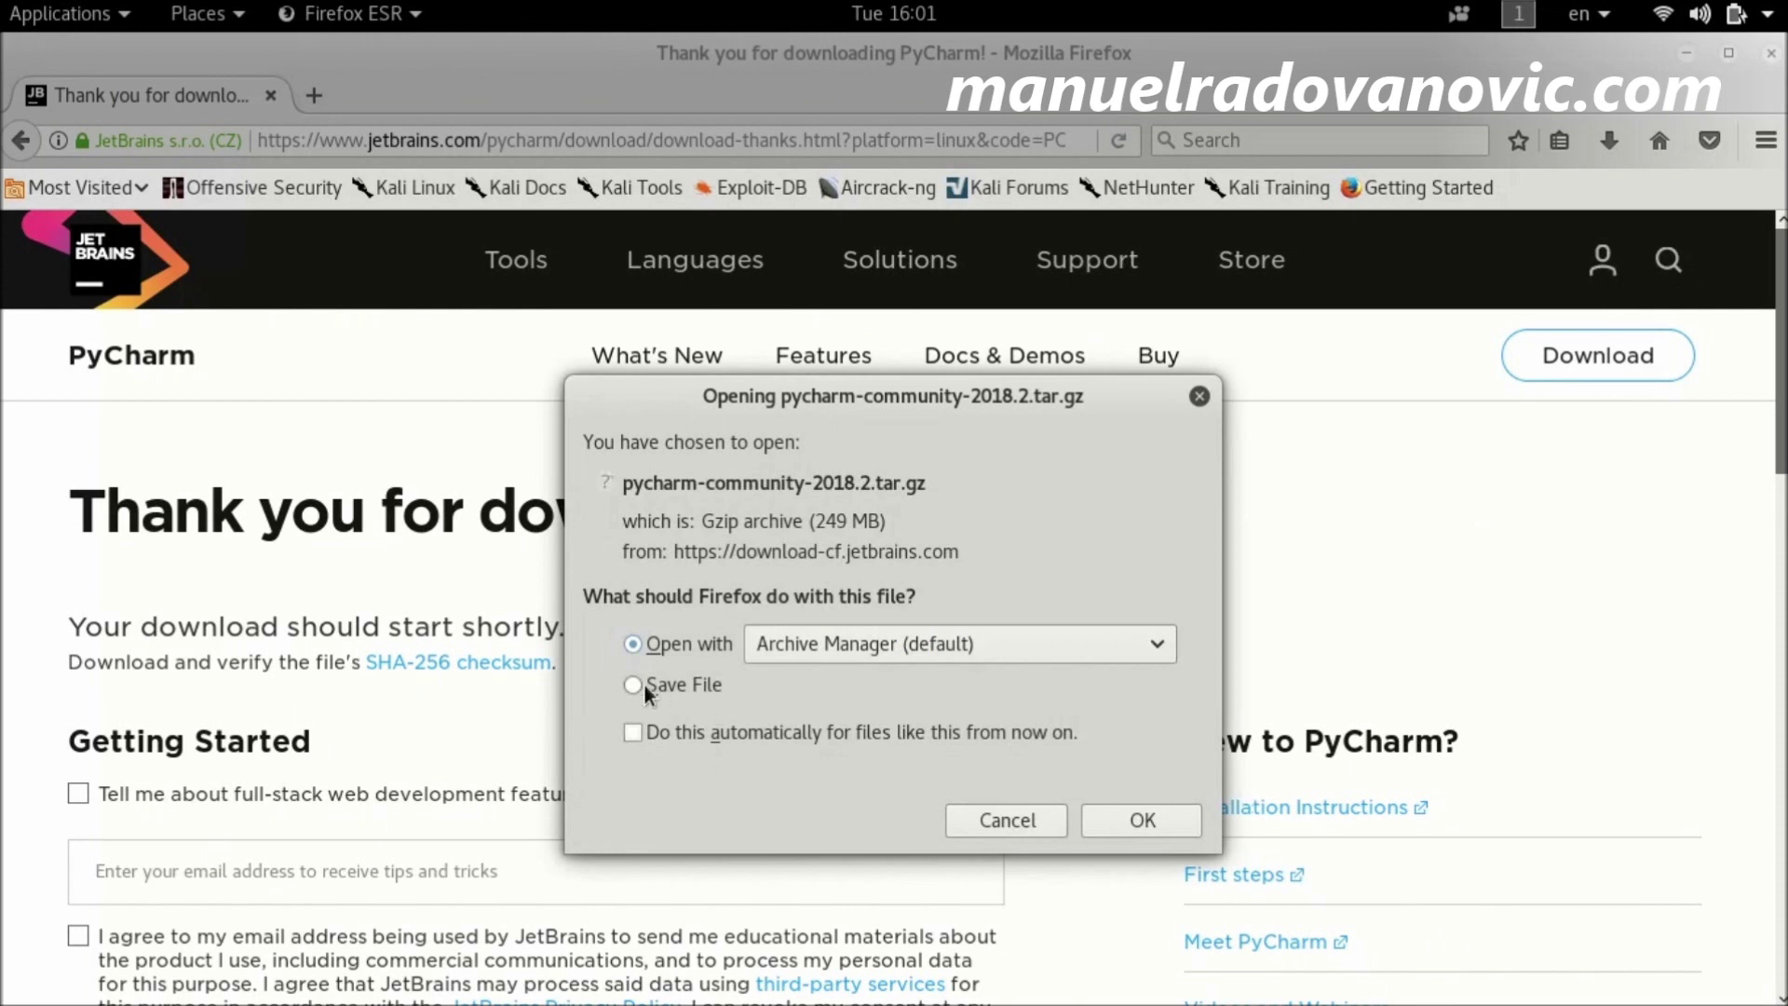
left_click(1157, 816)
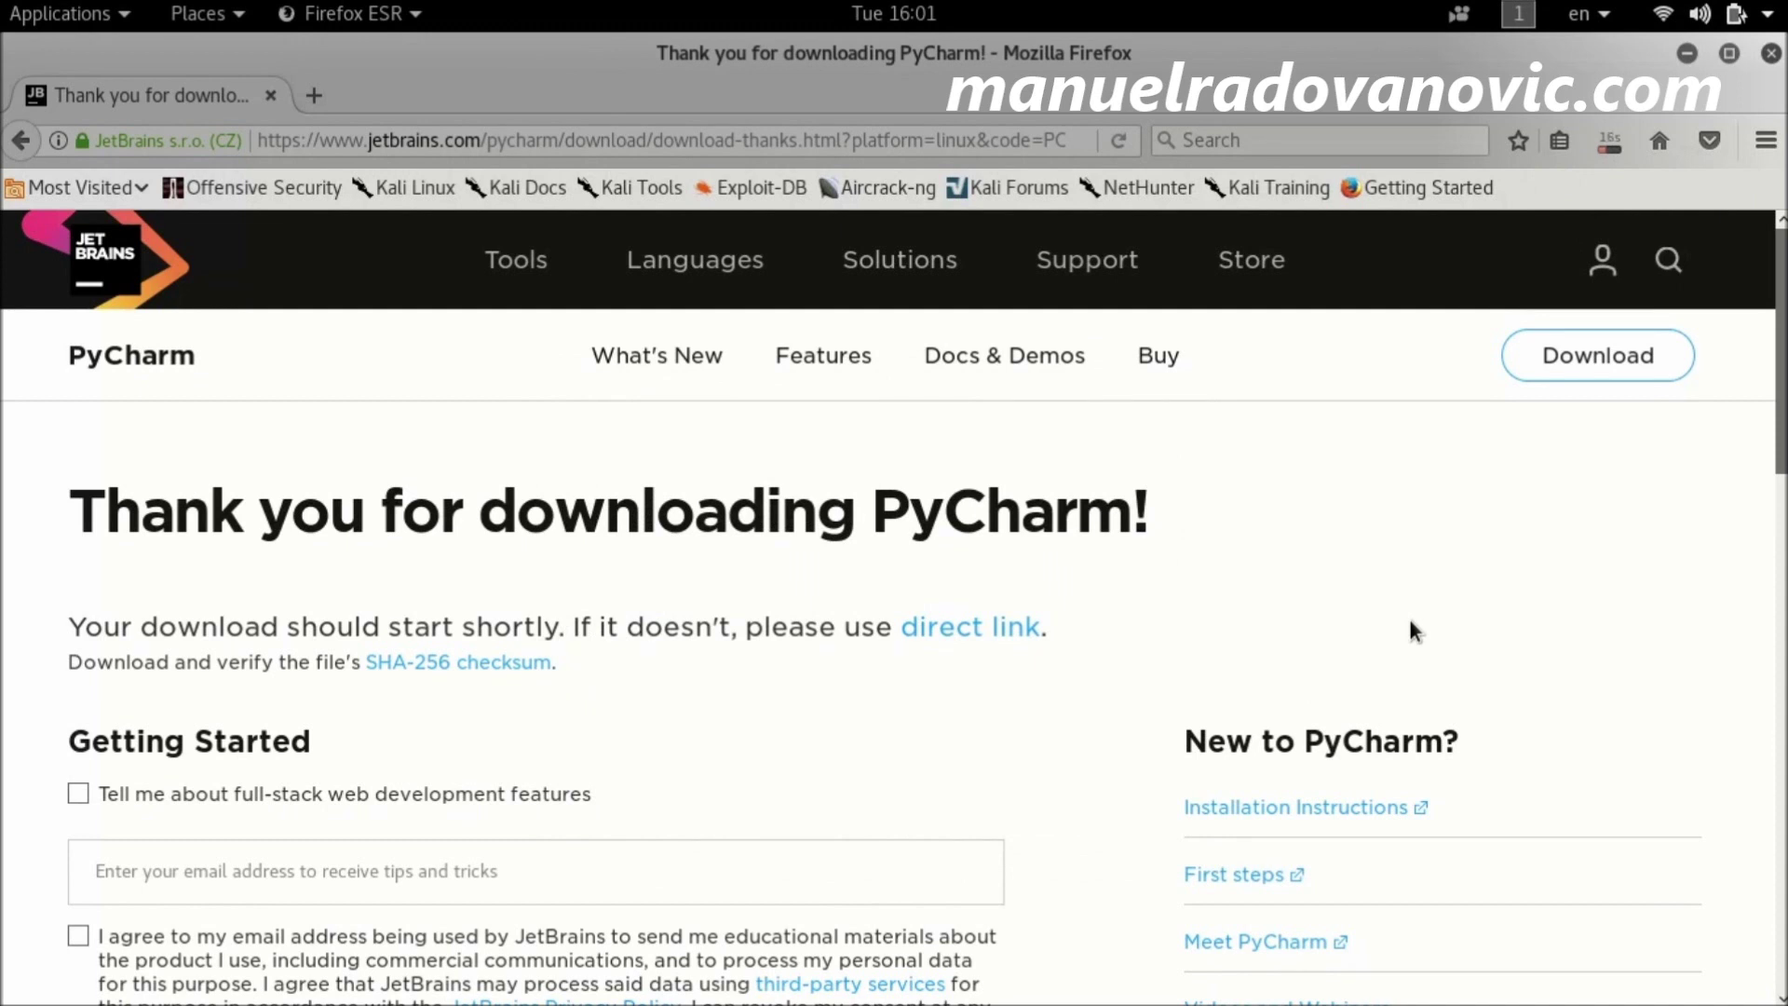
left_click(1614, 146)
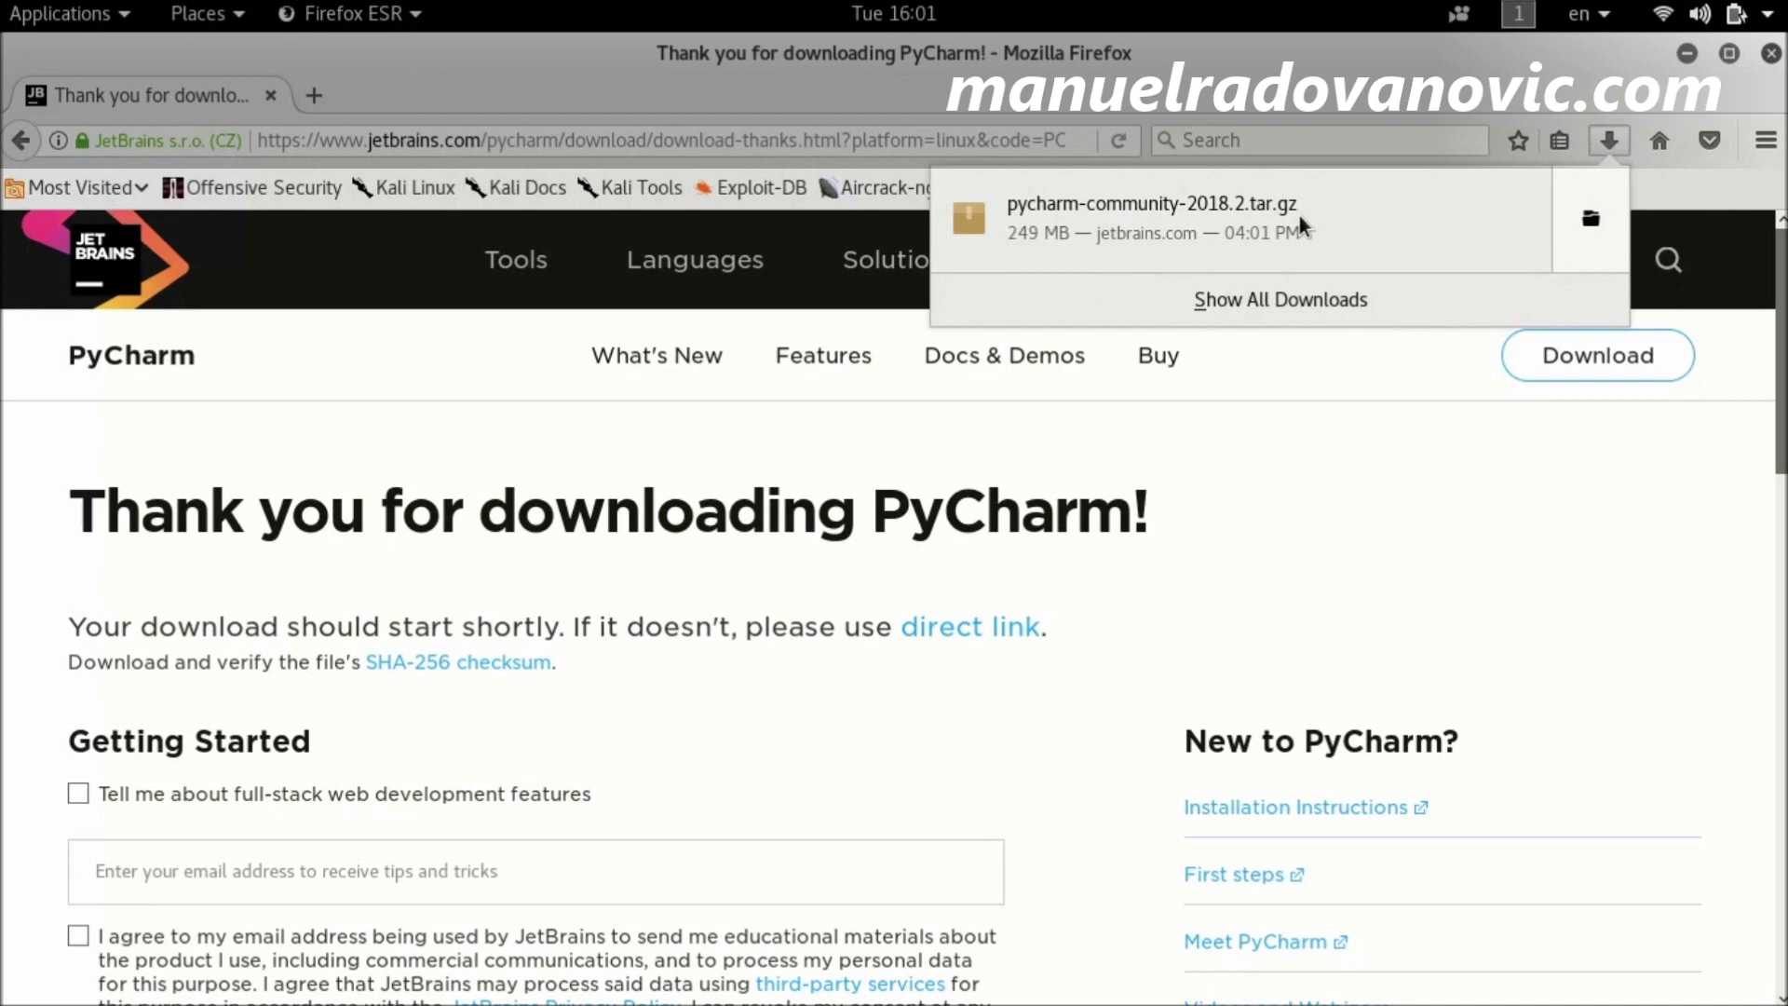
left_click(1392, 538)
mouse_move(1779, 279)
left_mouse_down()
mouse_move(1780, 811)
mouse_move(1779, 279)
left_mouse_up()
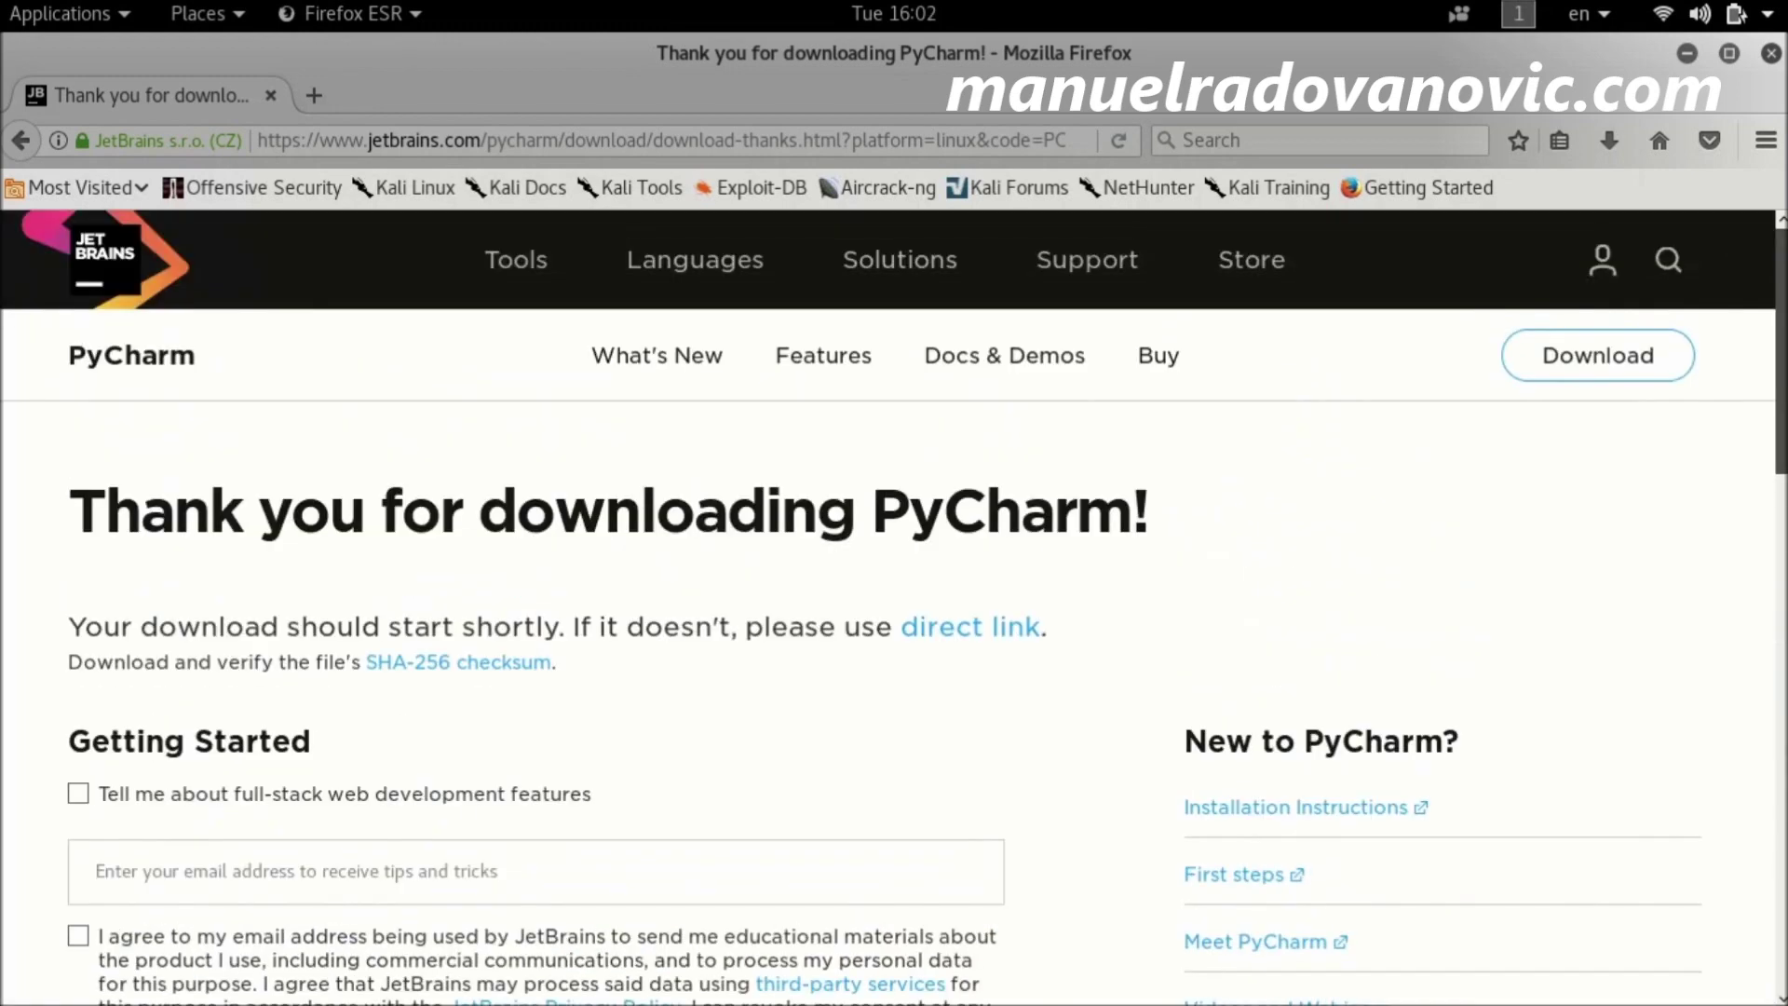
left_click(1772, 55)
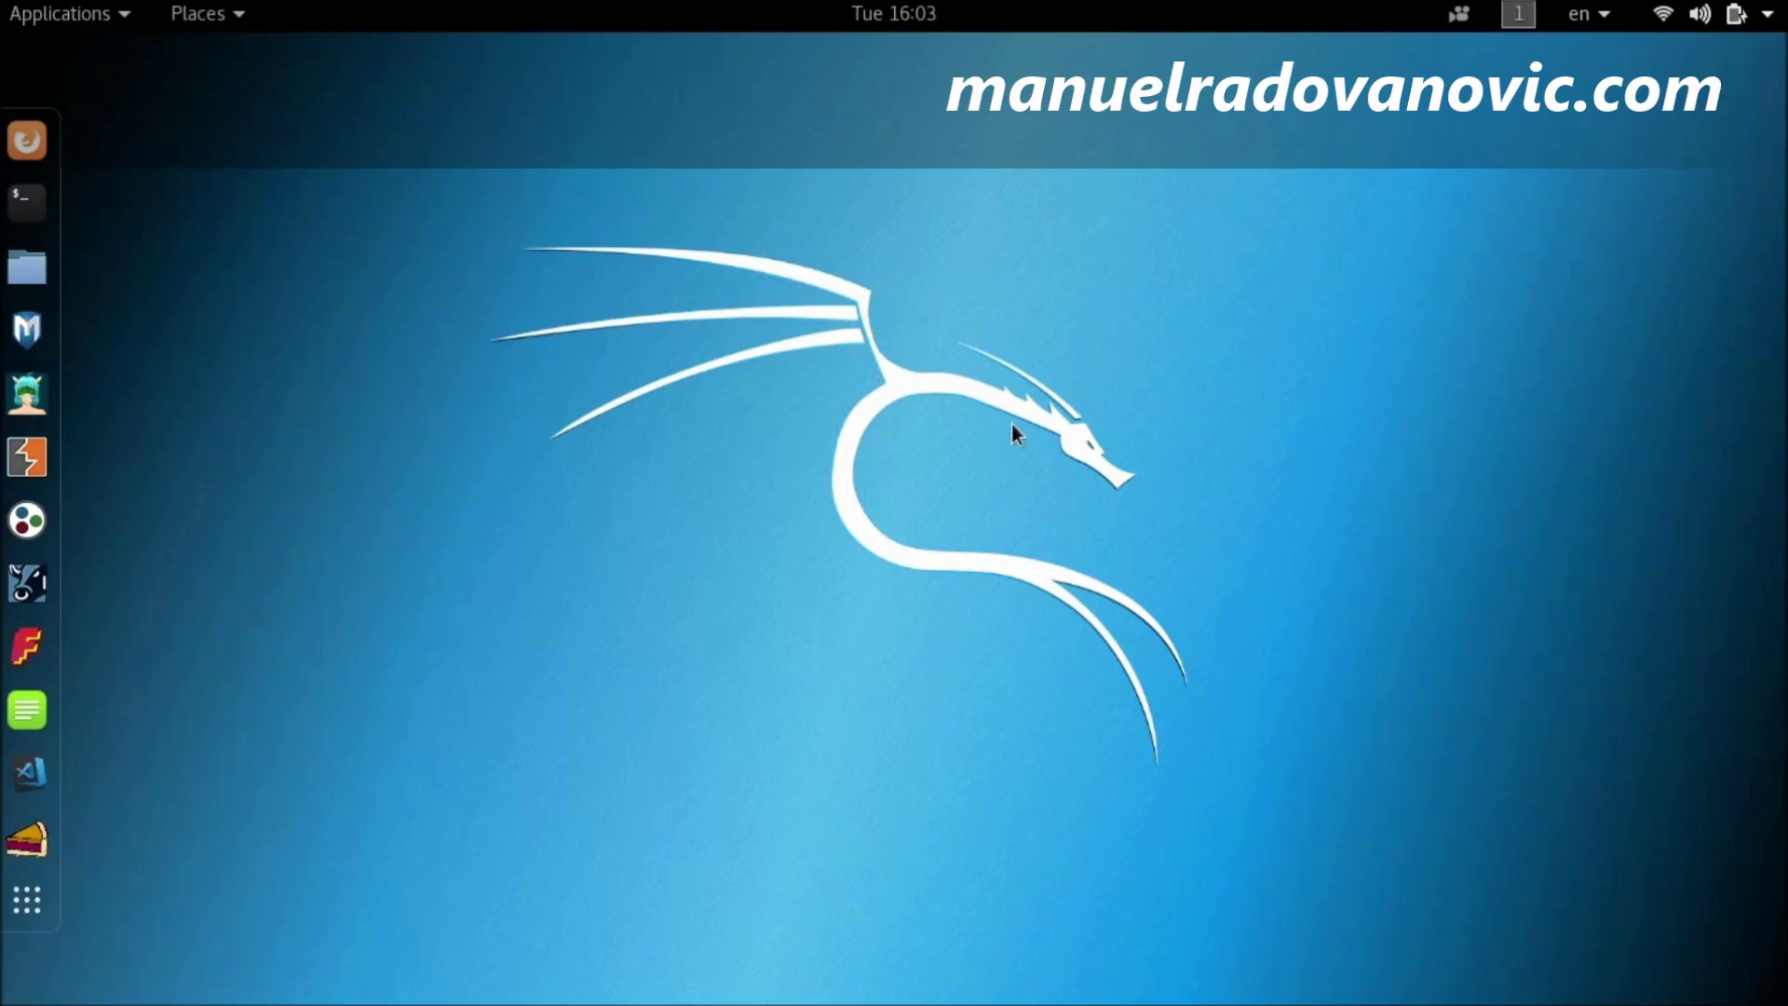
Step: In a new terminal, cd into Downloads and list its files with ls -la
left_click(43, 205)
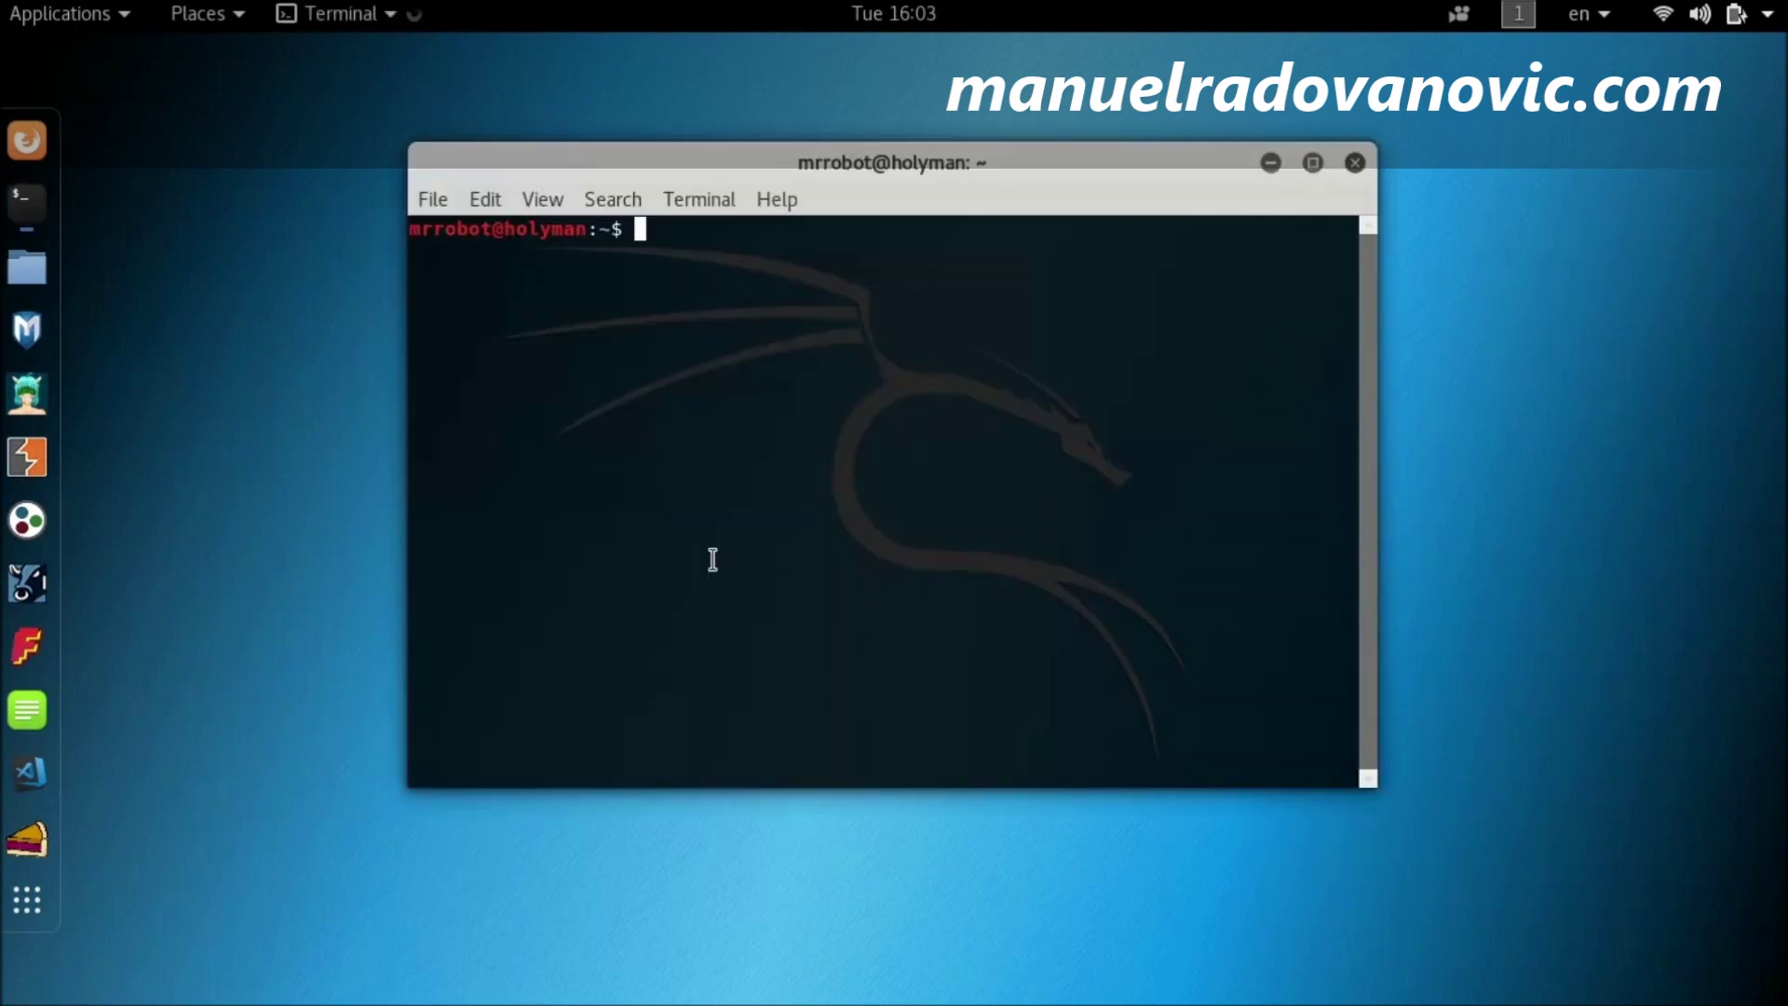
type("cd Down")
key("Tab")
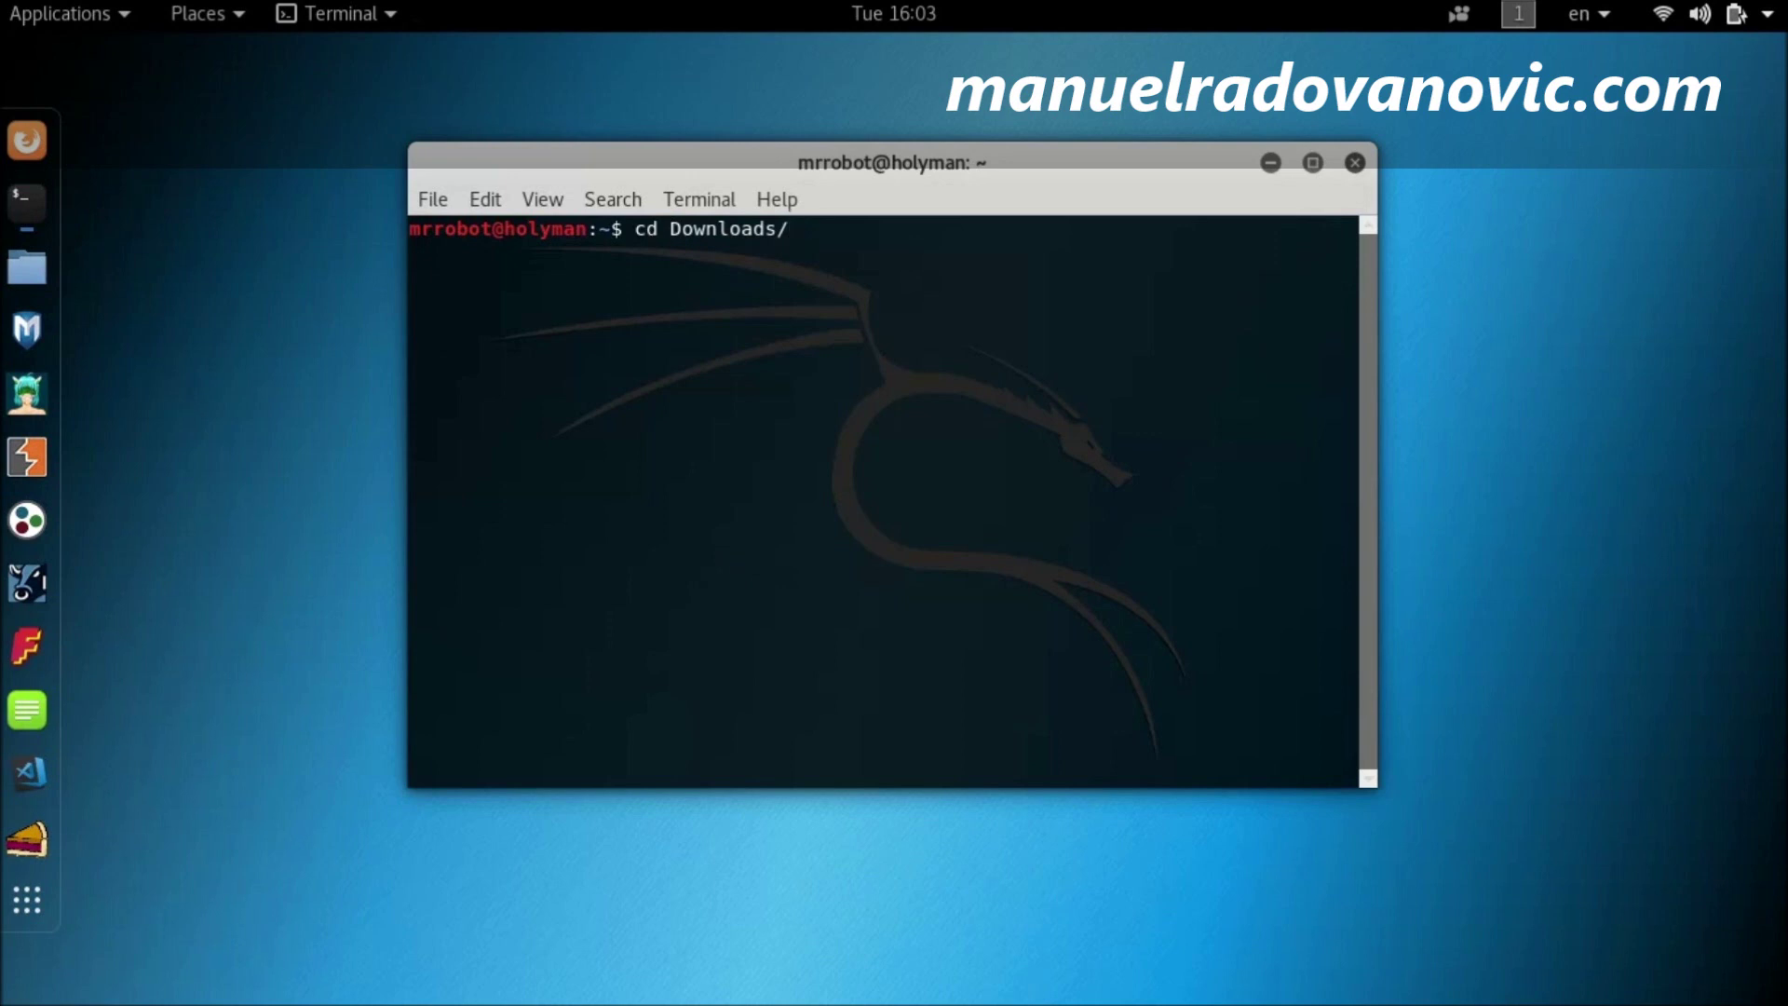
key("Return")
type("ls")
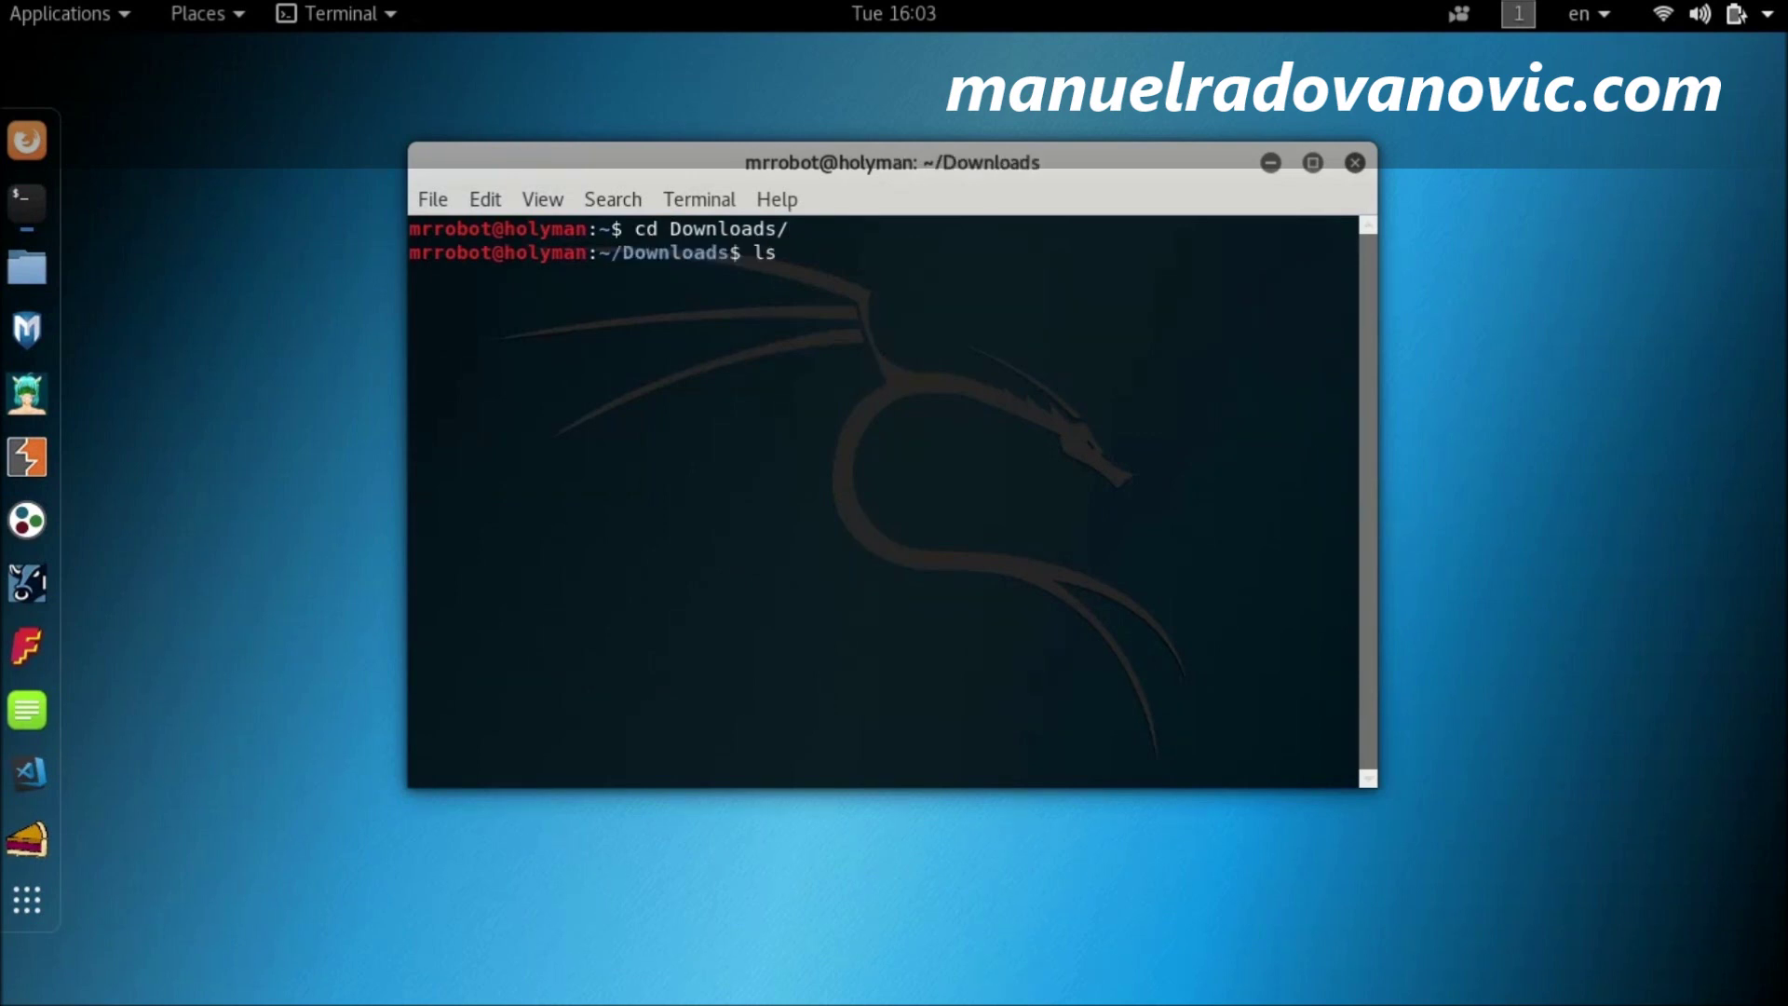
type(" -la")
key("Return")
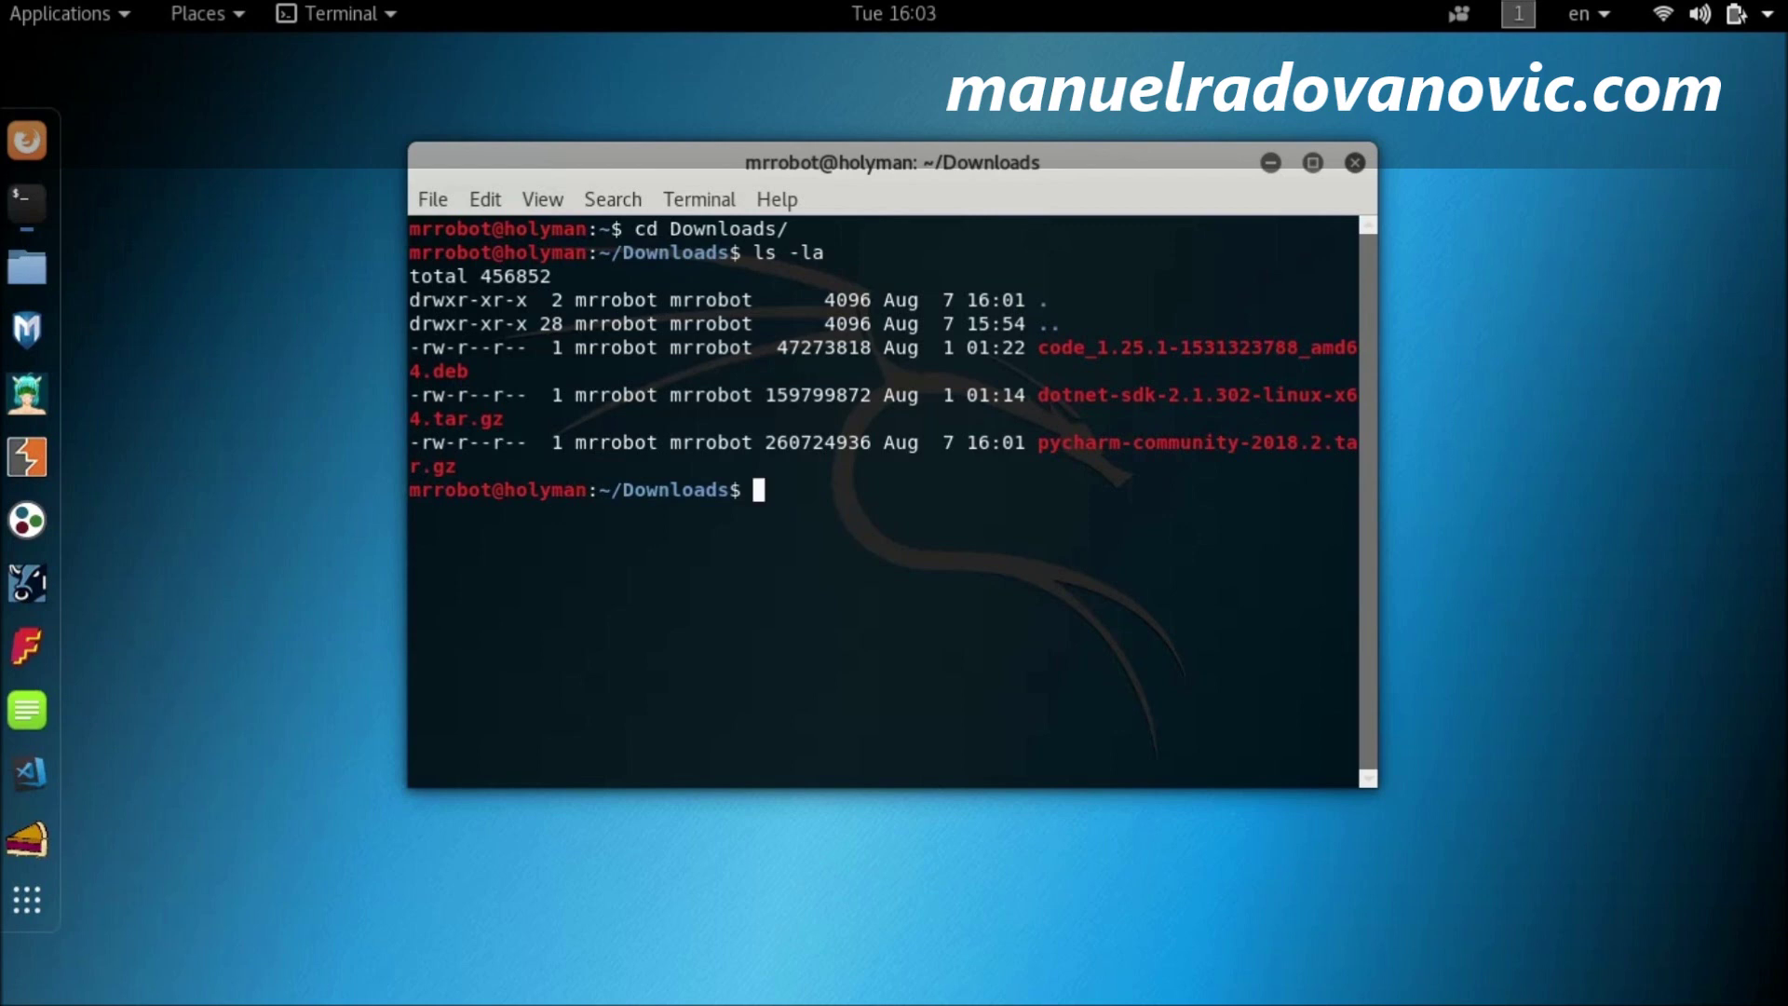
Step: Extract pycharm-community-2018.2.tar.gz with sudo tar -xzf and confirm the new folder with ls
type("sudo tar -xzf py")
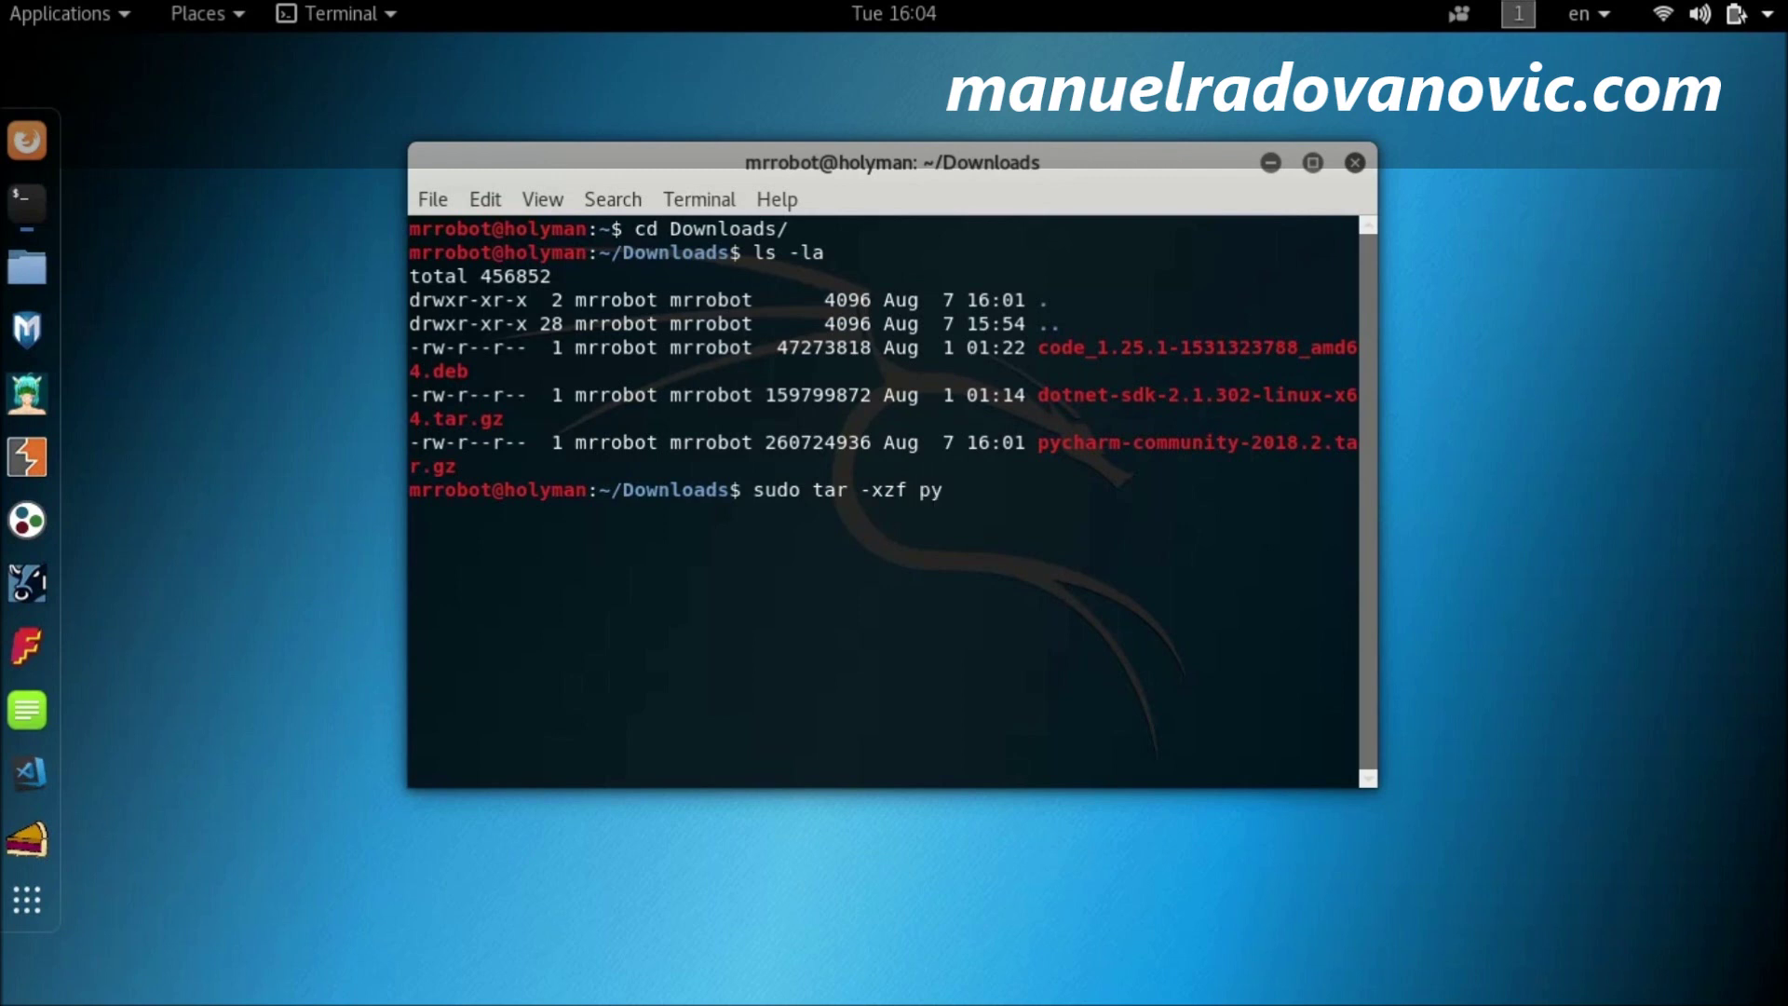
key("Tab")
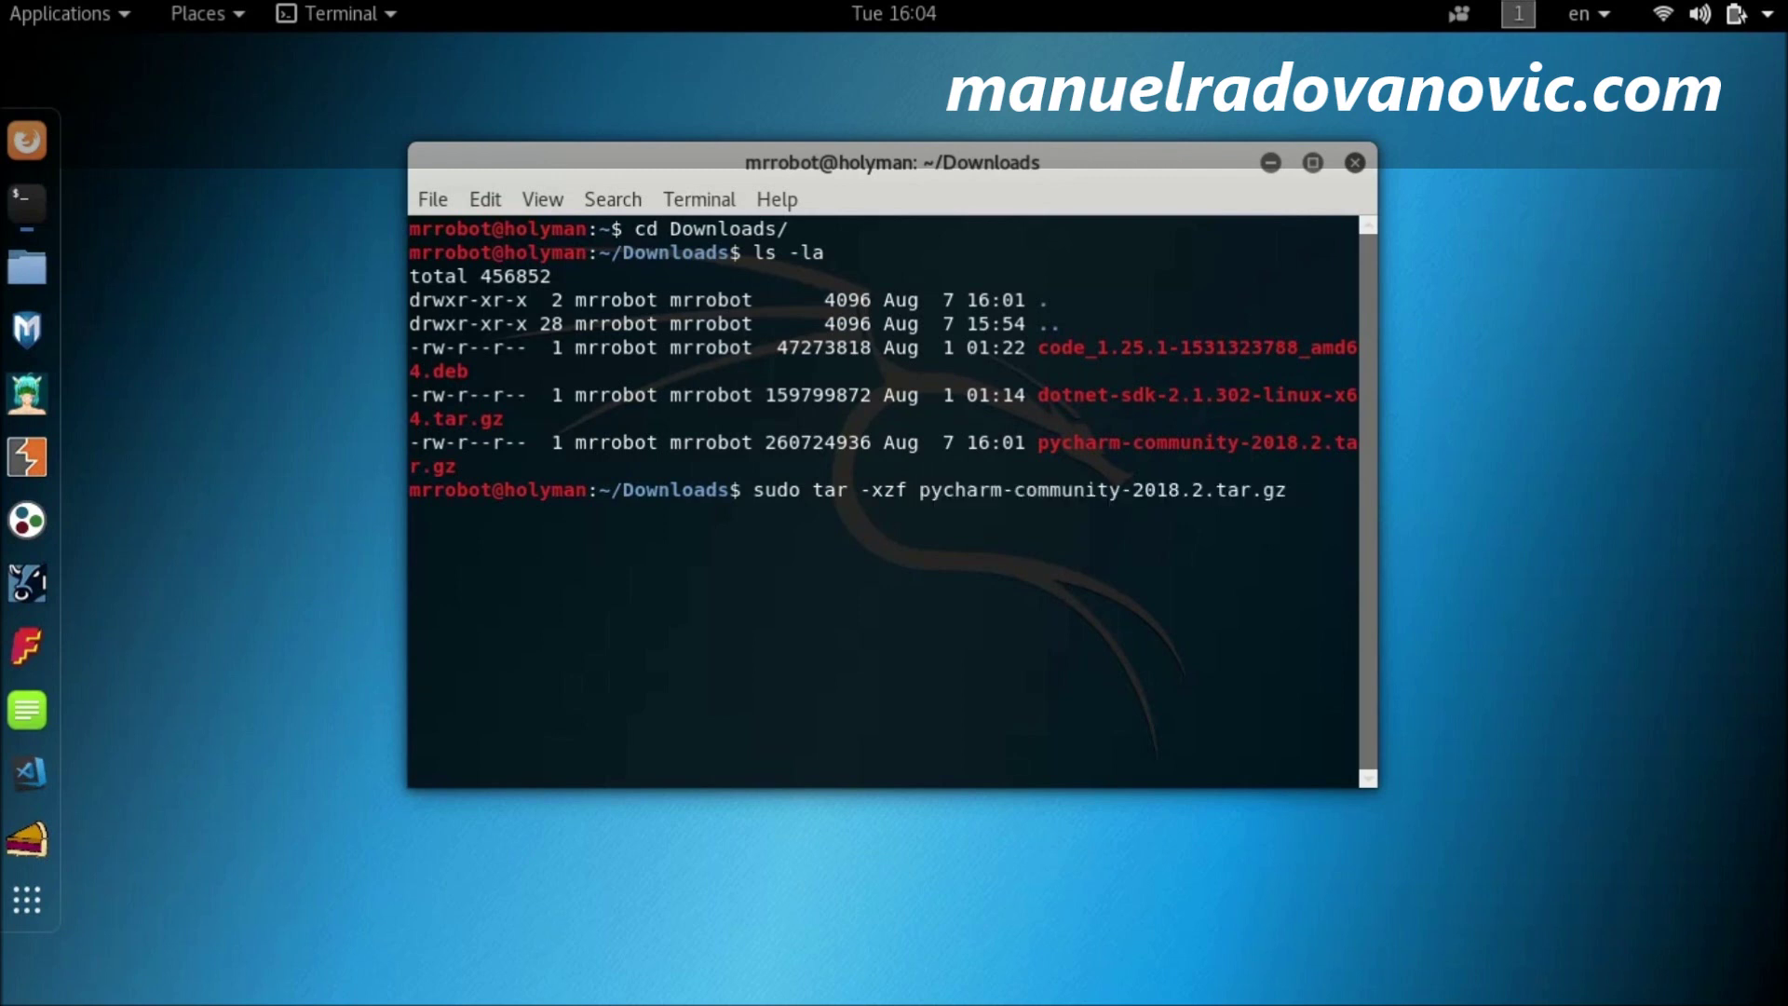
key("Return")
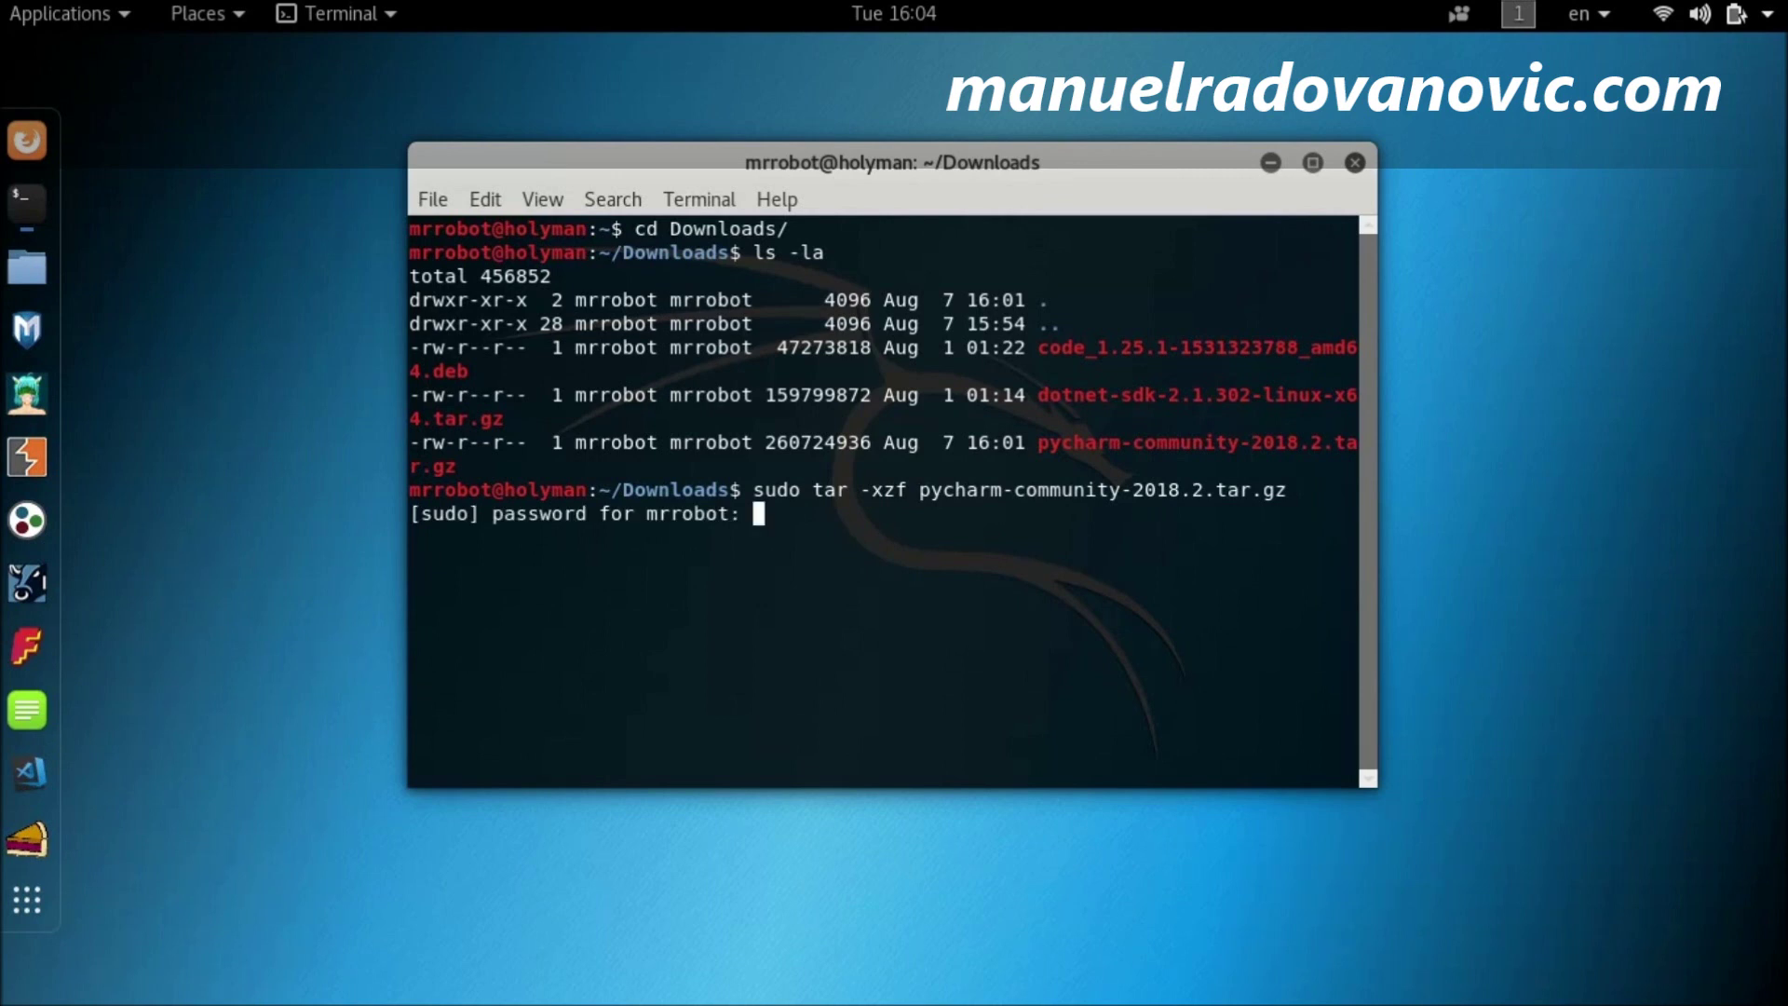
key("Return")
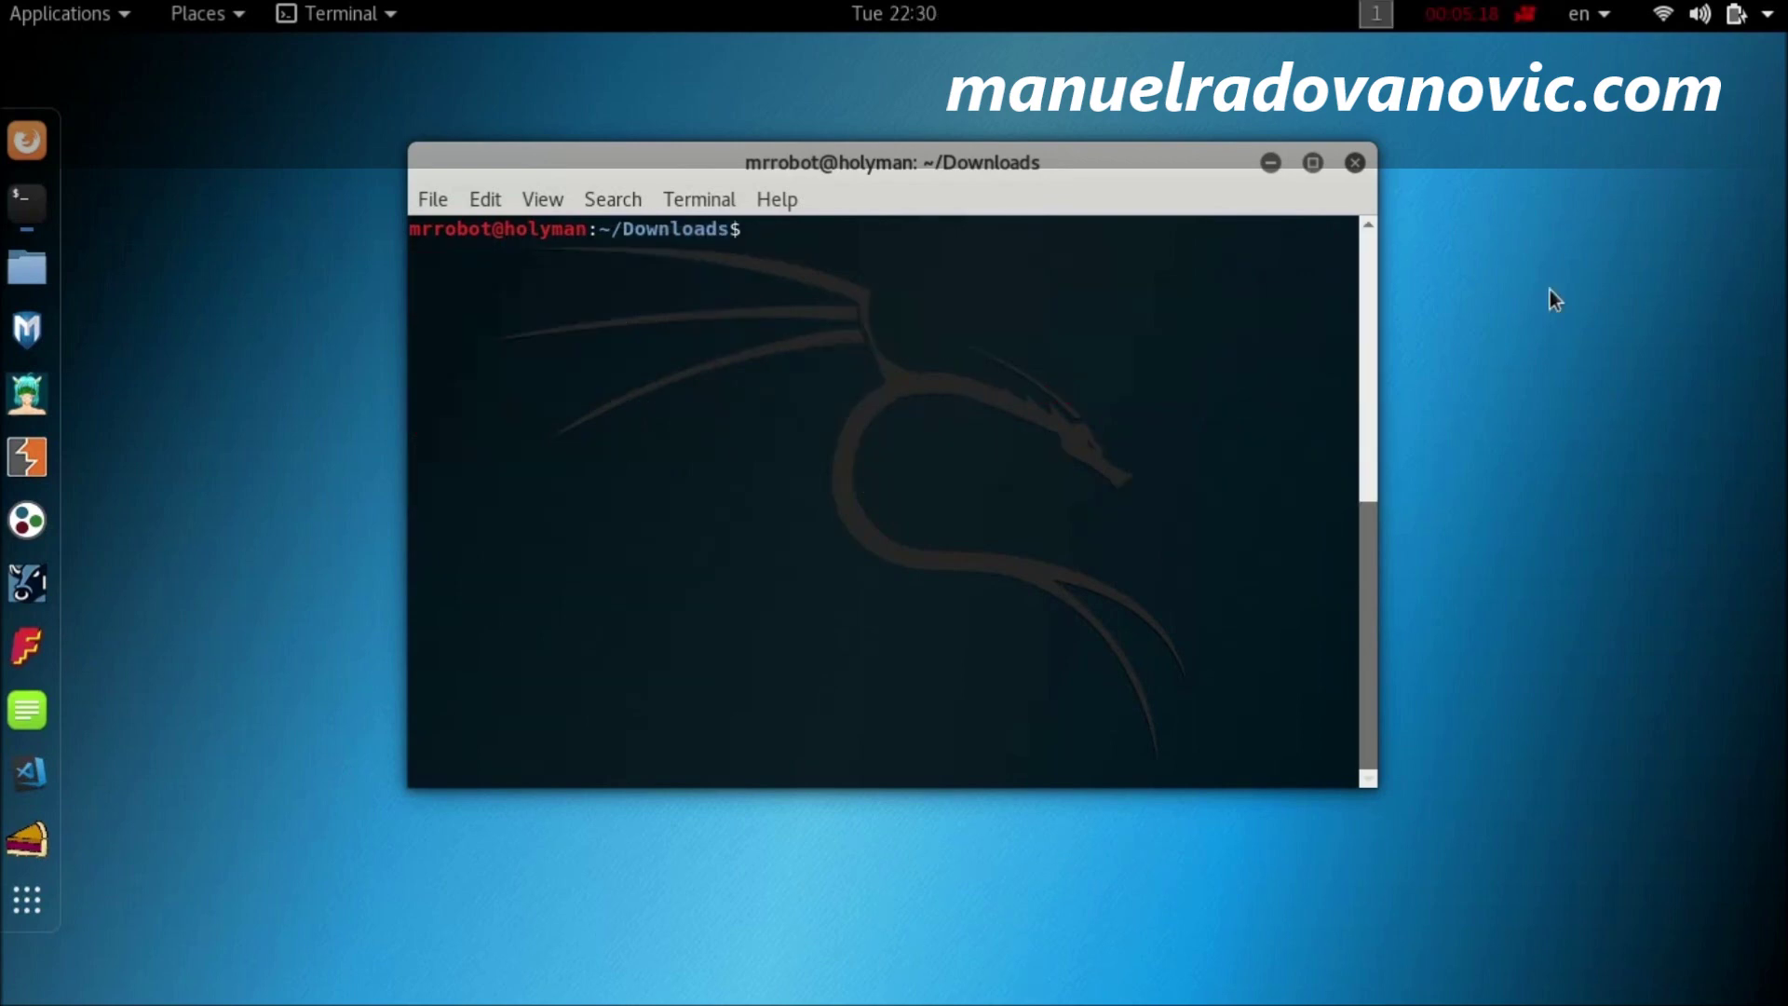
type("ls")
key("Return")
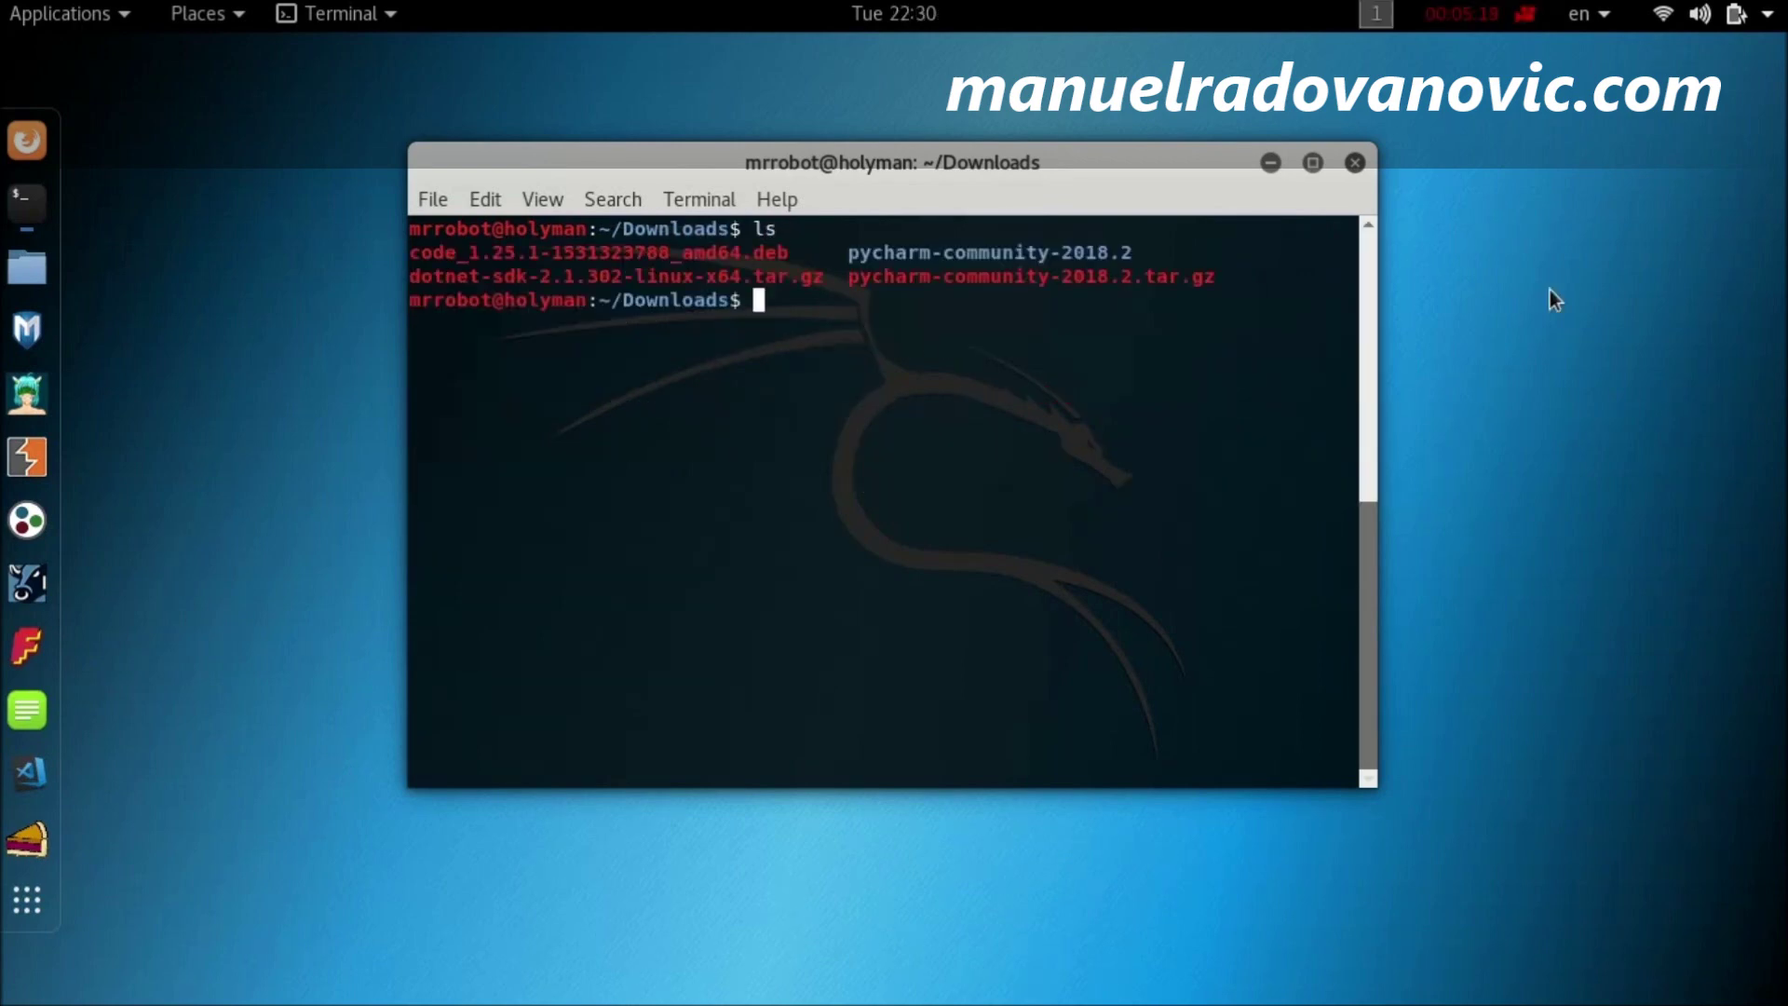
Step: Go into pycharm-community-2018.2/bin, listing each folder with ls -a, and run ./pycharm.sh
type("cd pycharm-")
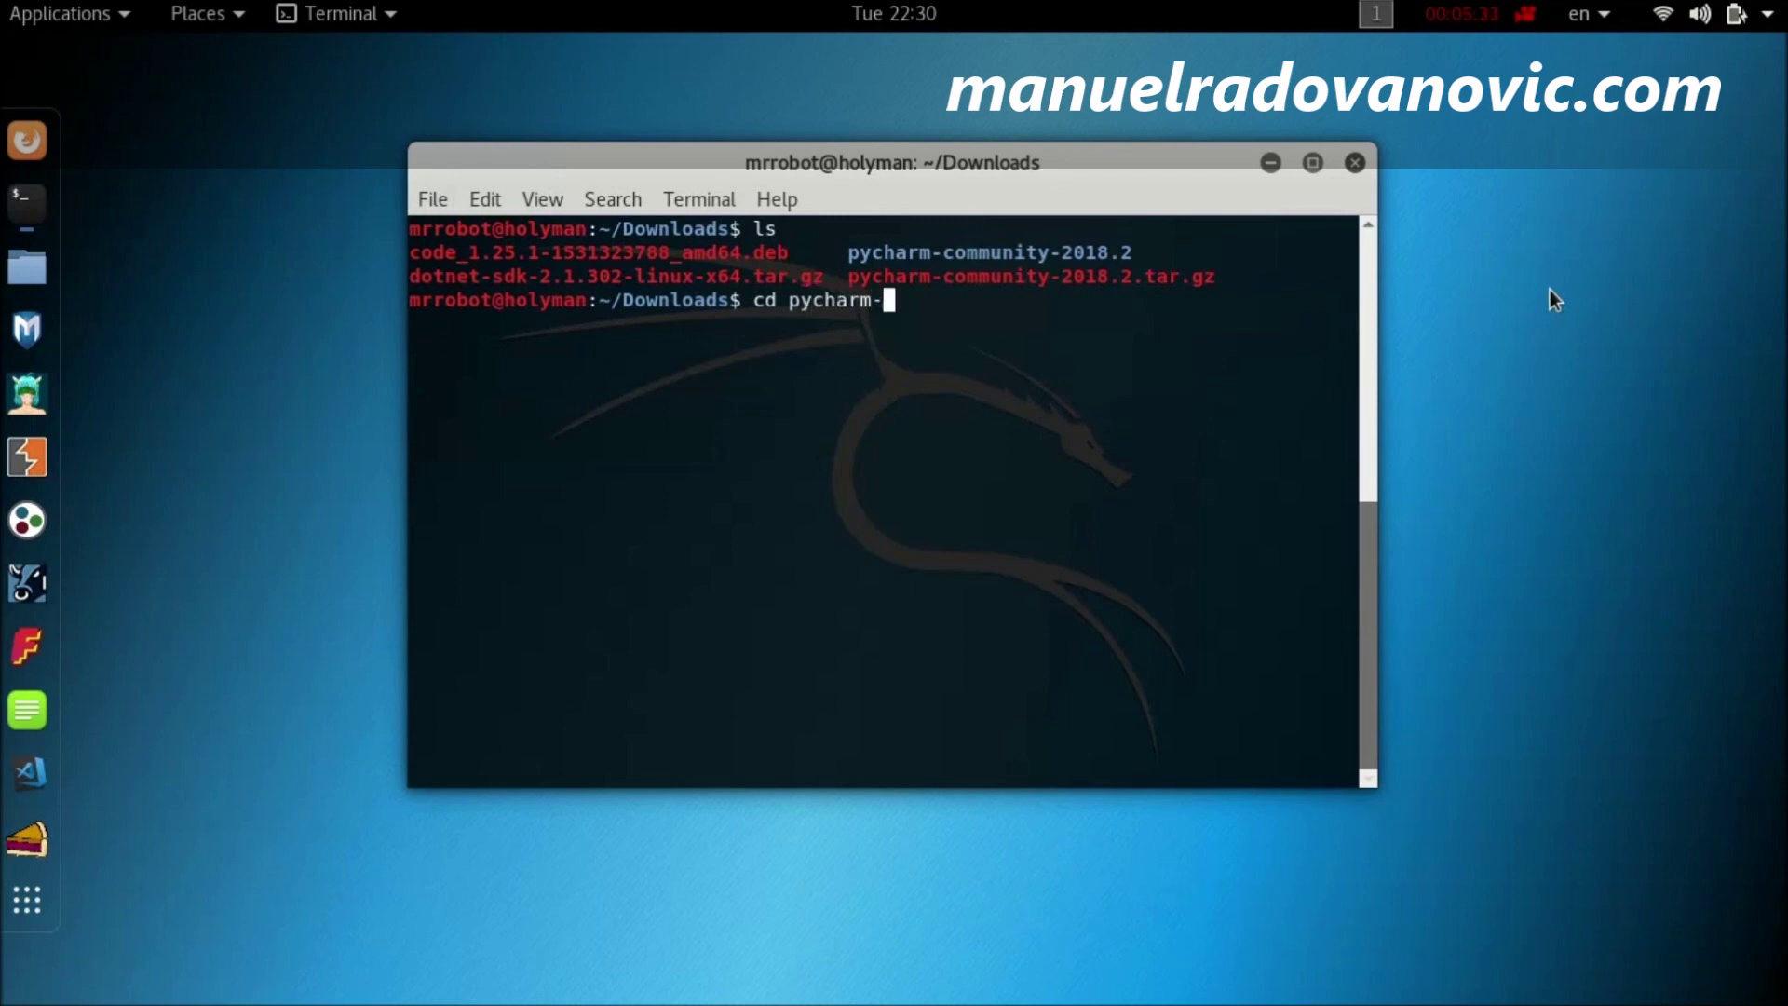
type("communit")
key("Tab")
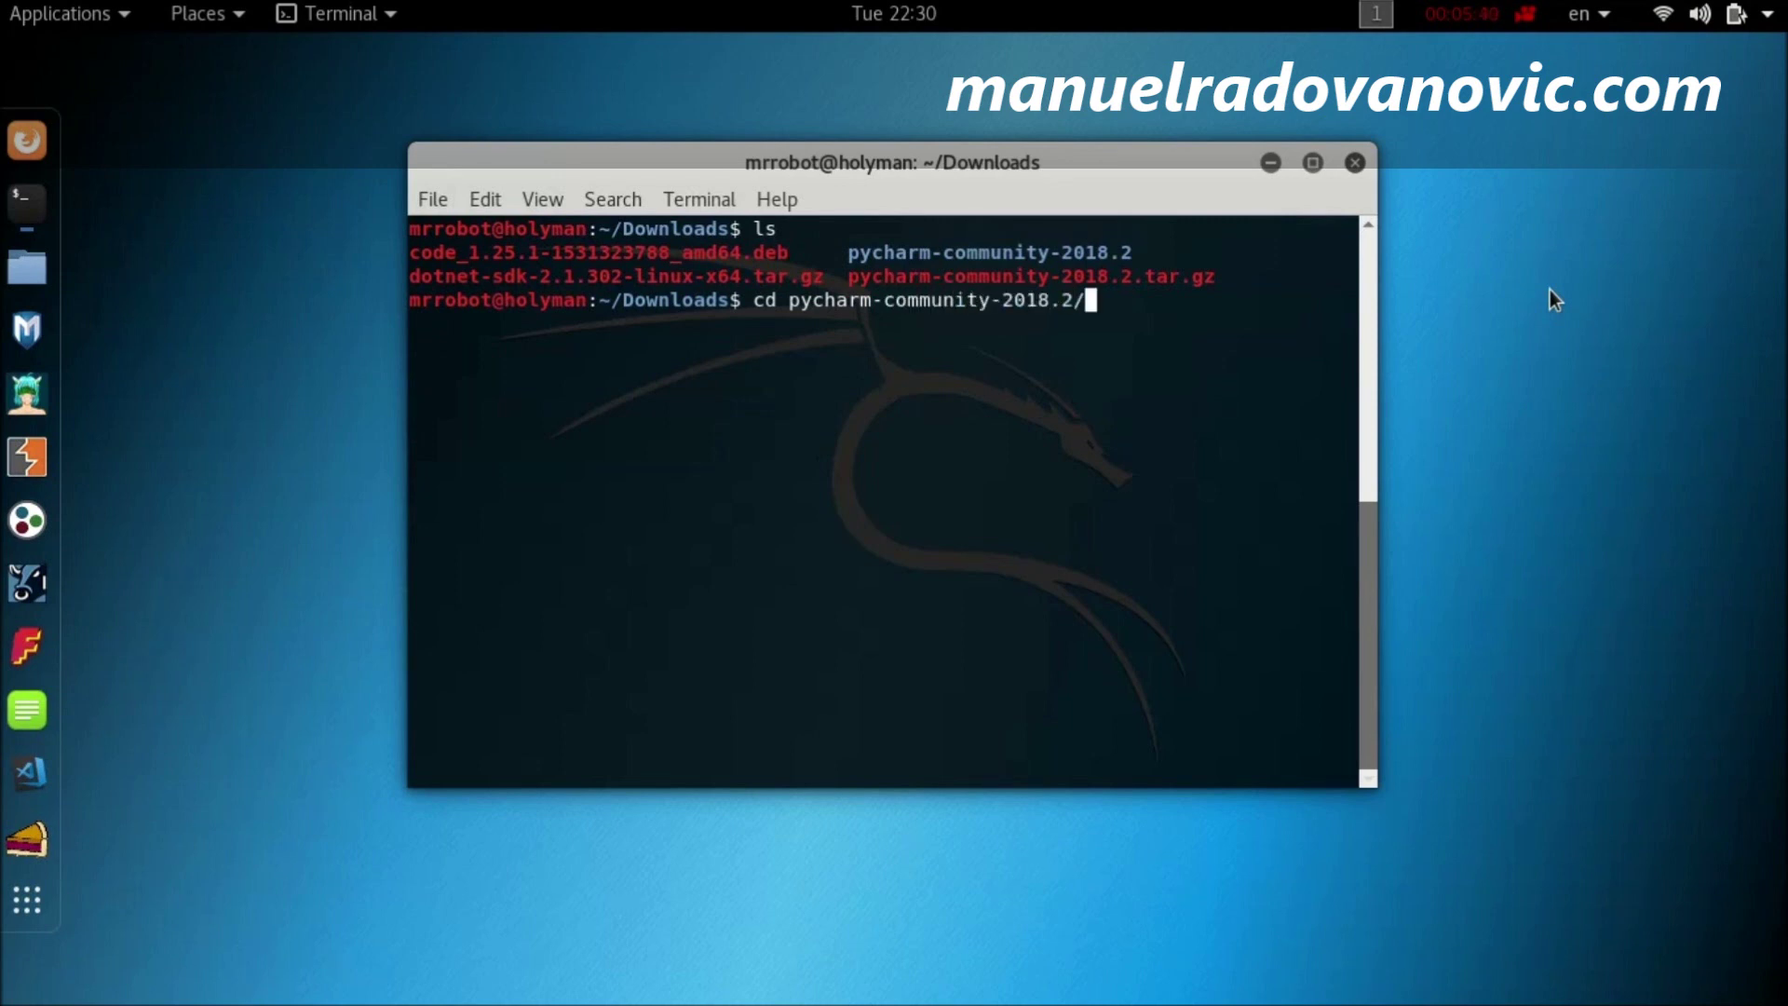
key("Return")
type("ls")
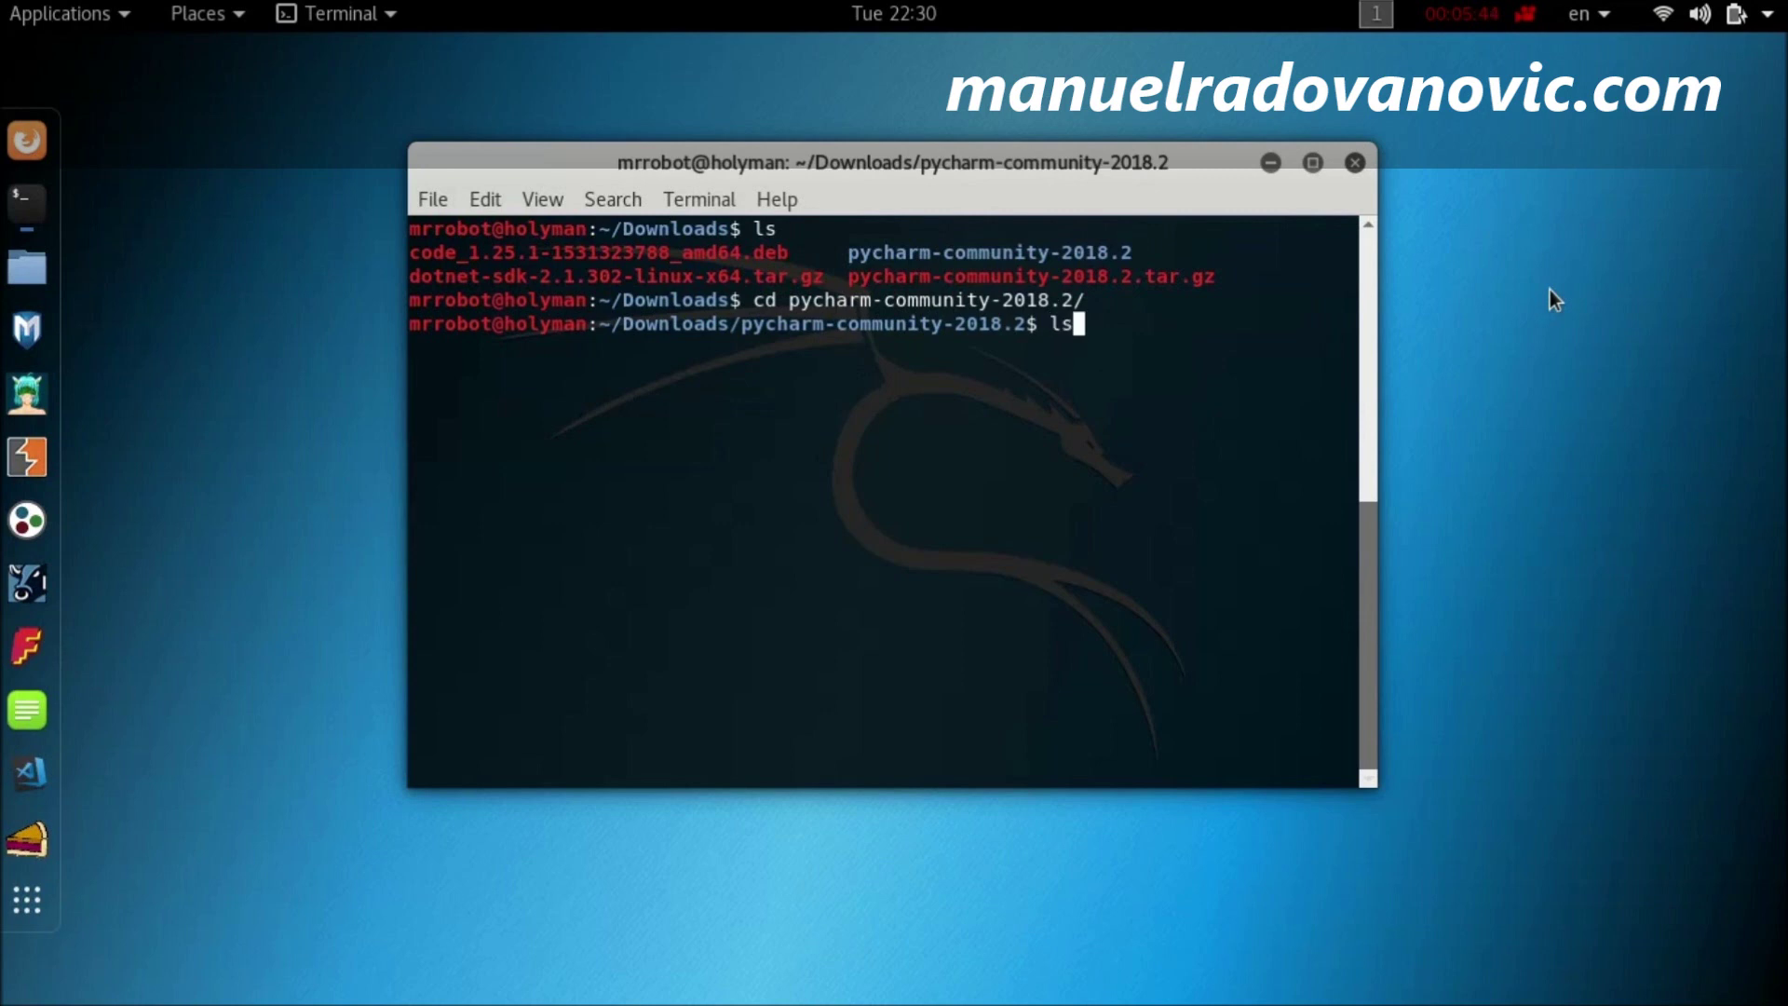
type(" -a")
key("Return")
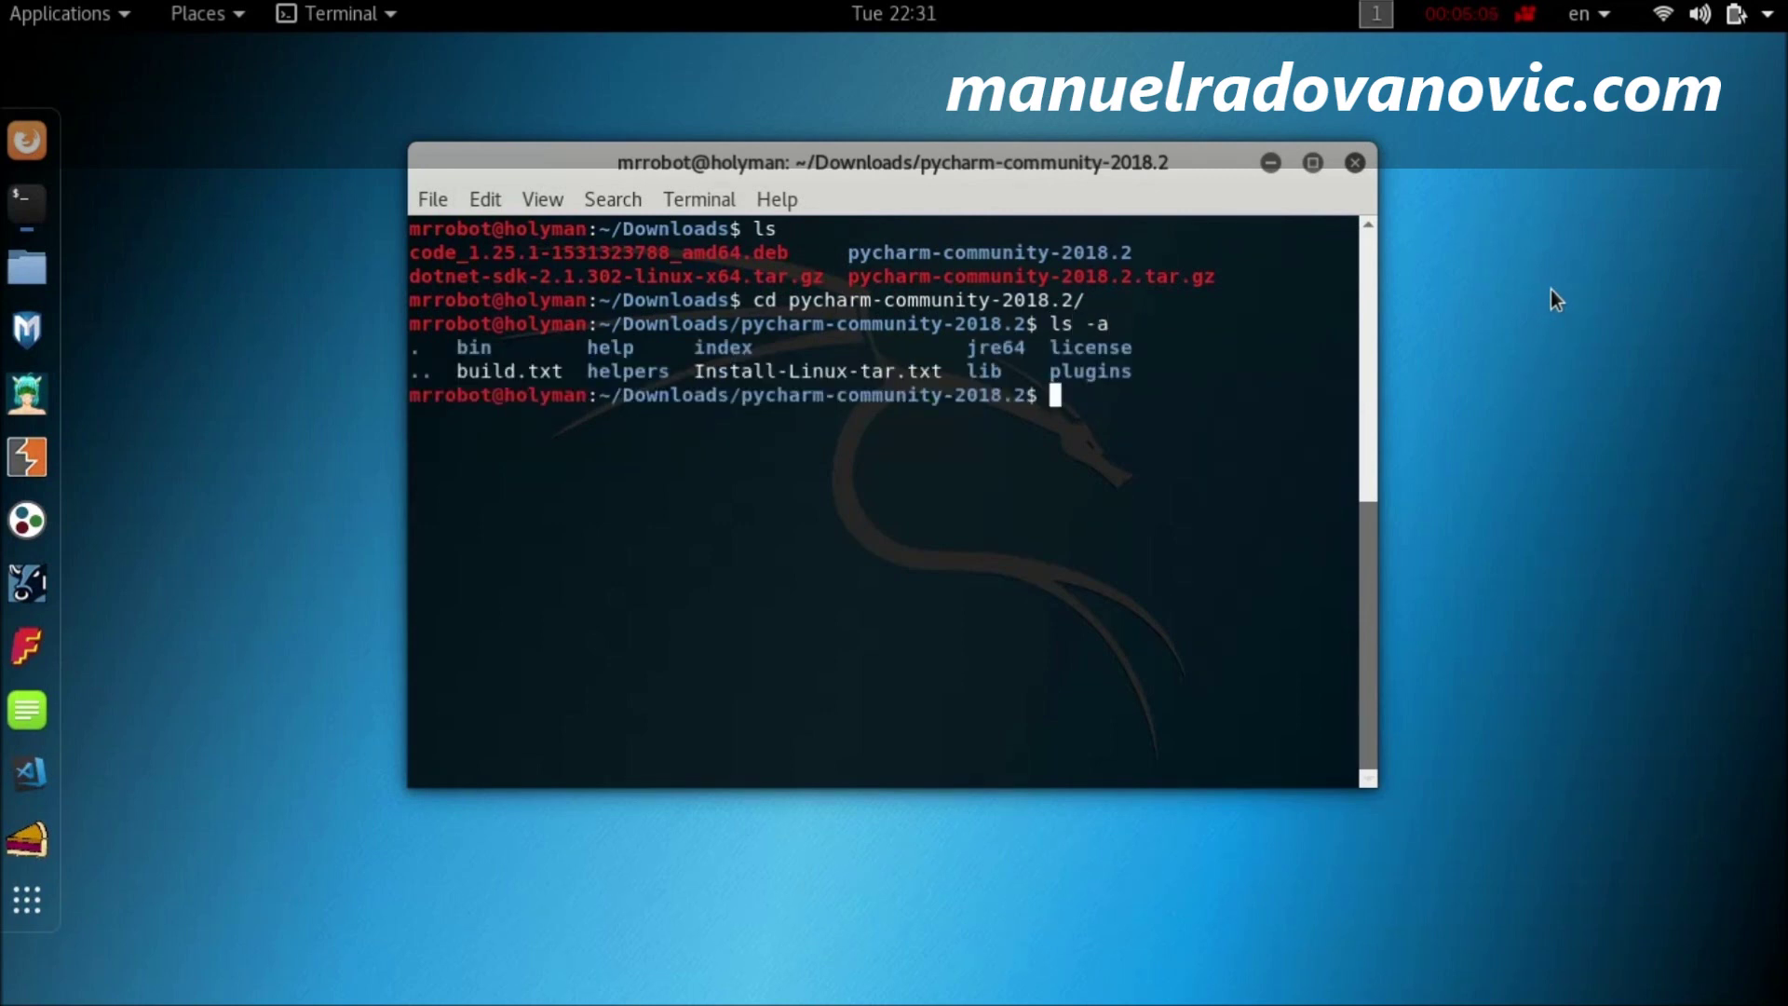
type("cd bin")
key("Return")
type("ls -a")
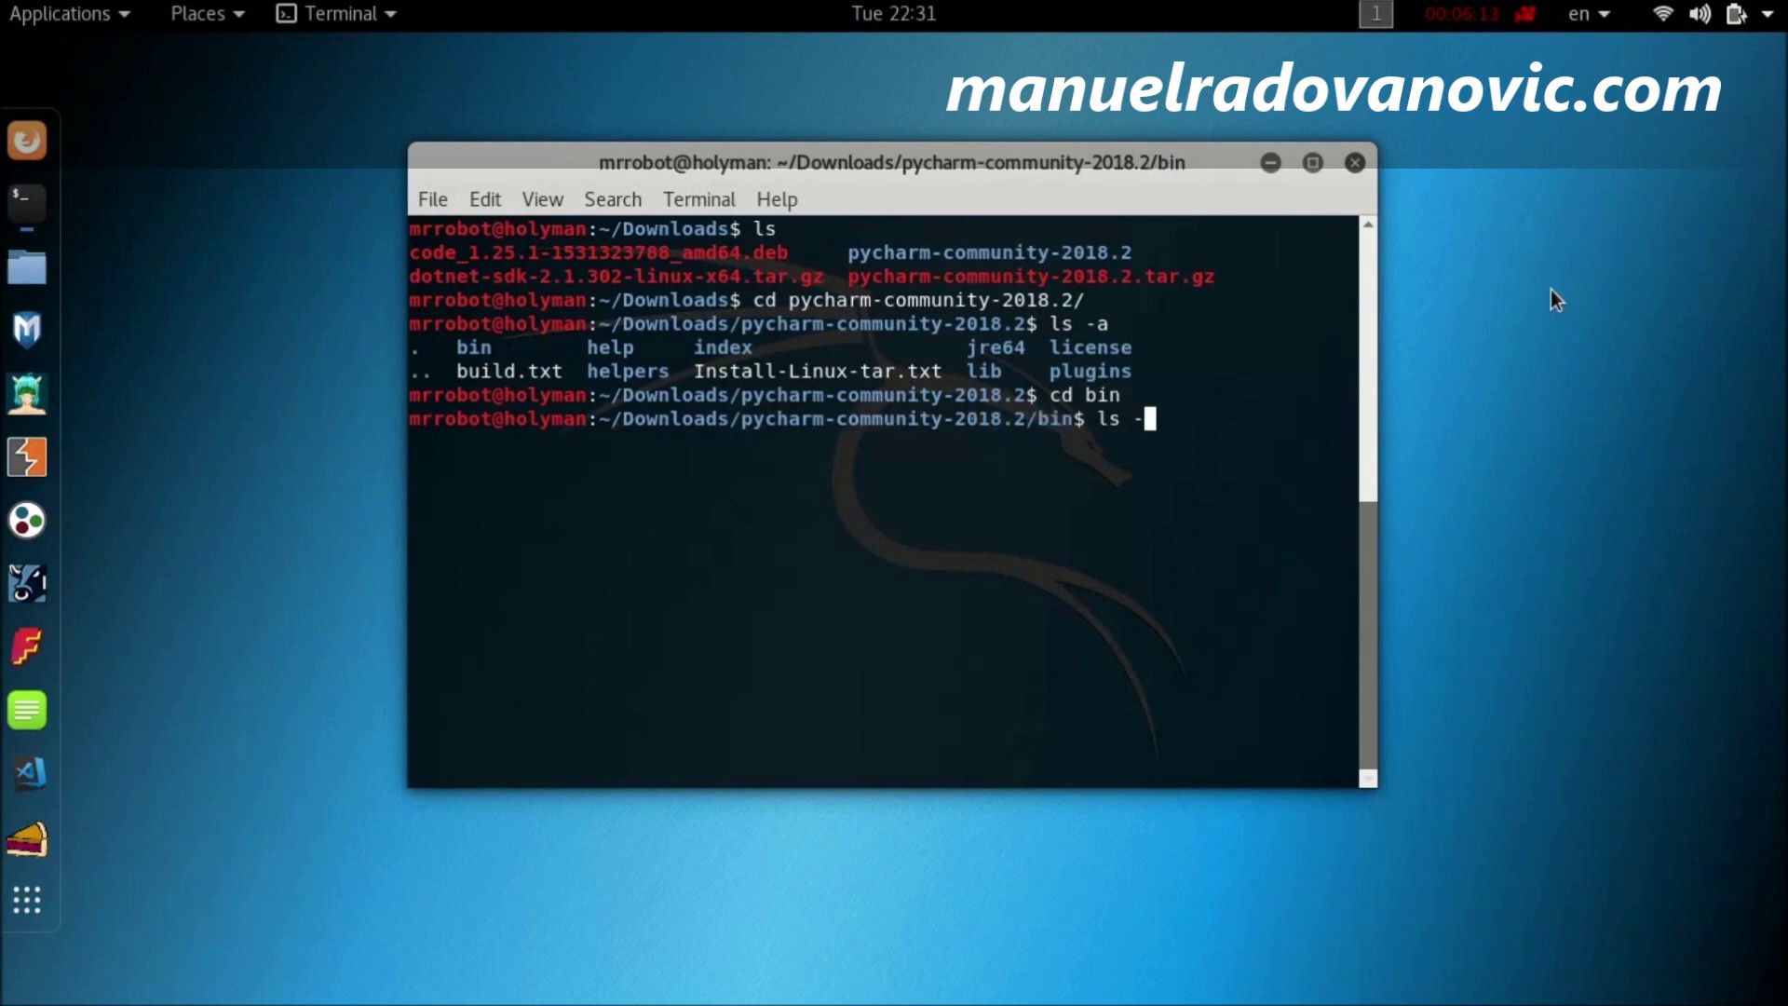
key("Return")
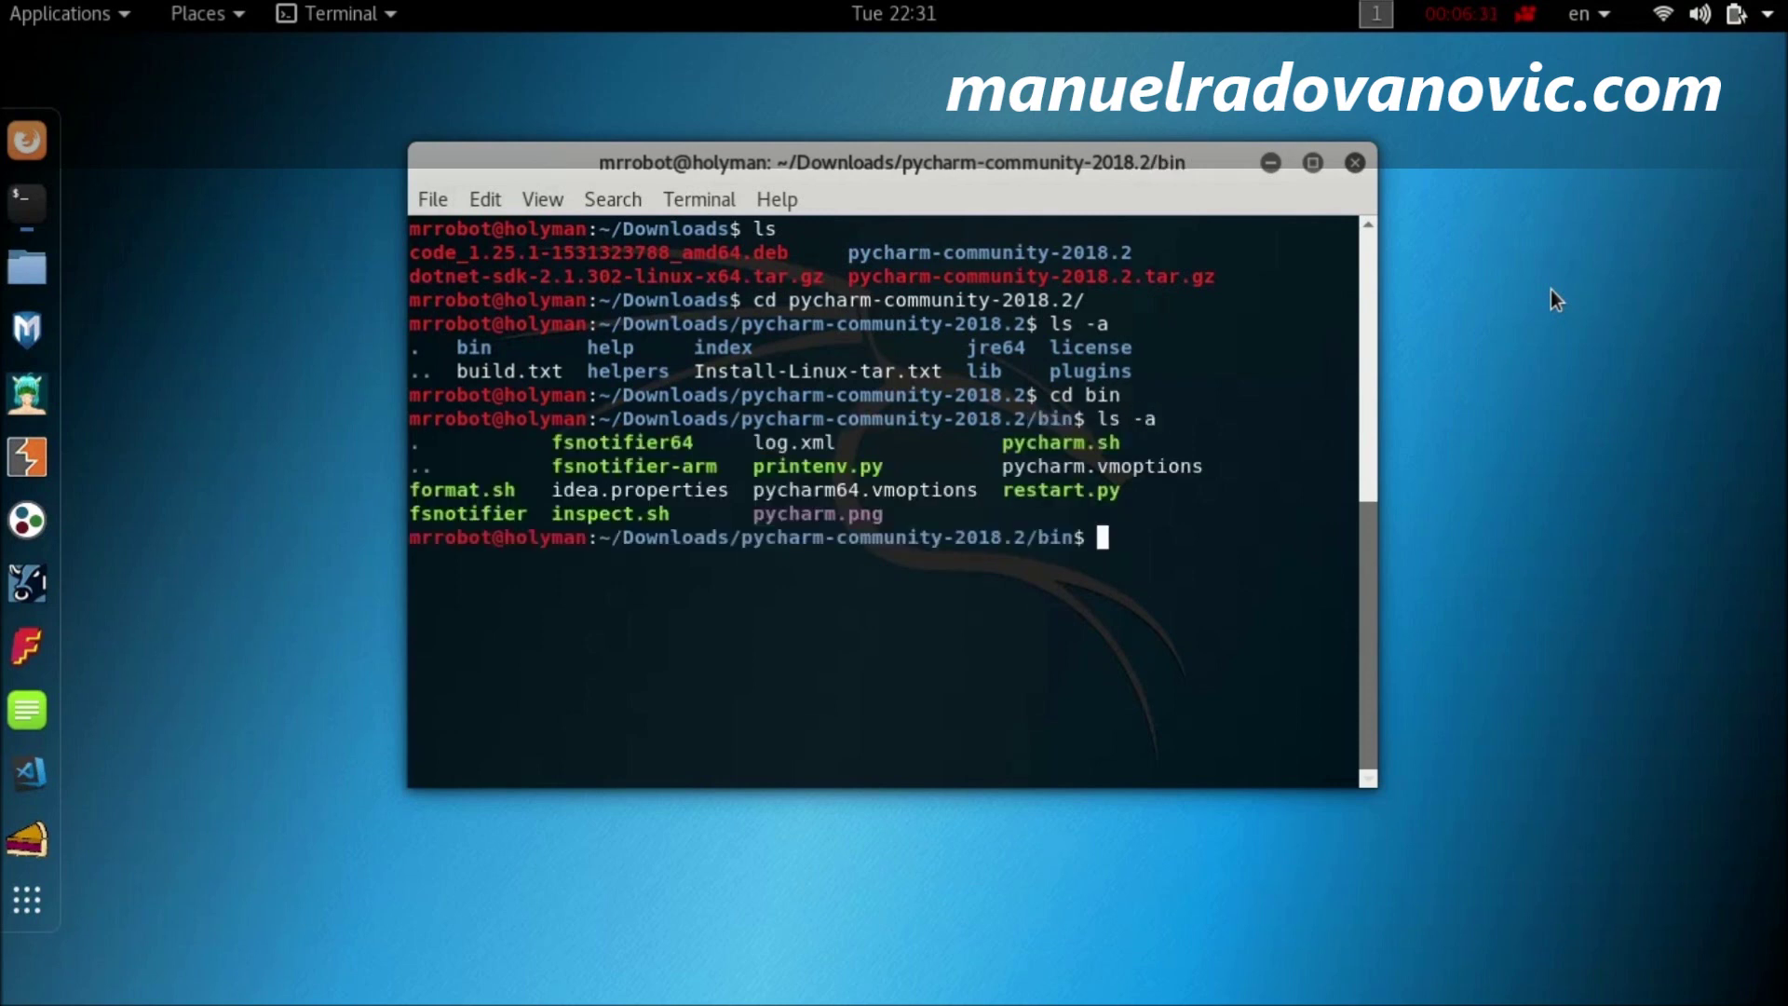
type("./pycharm.sh")
key("Return")
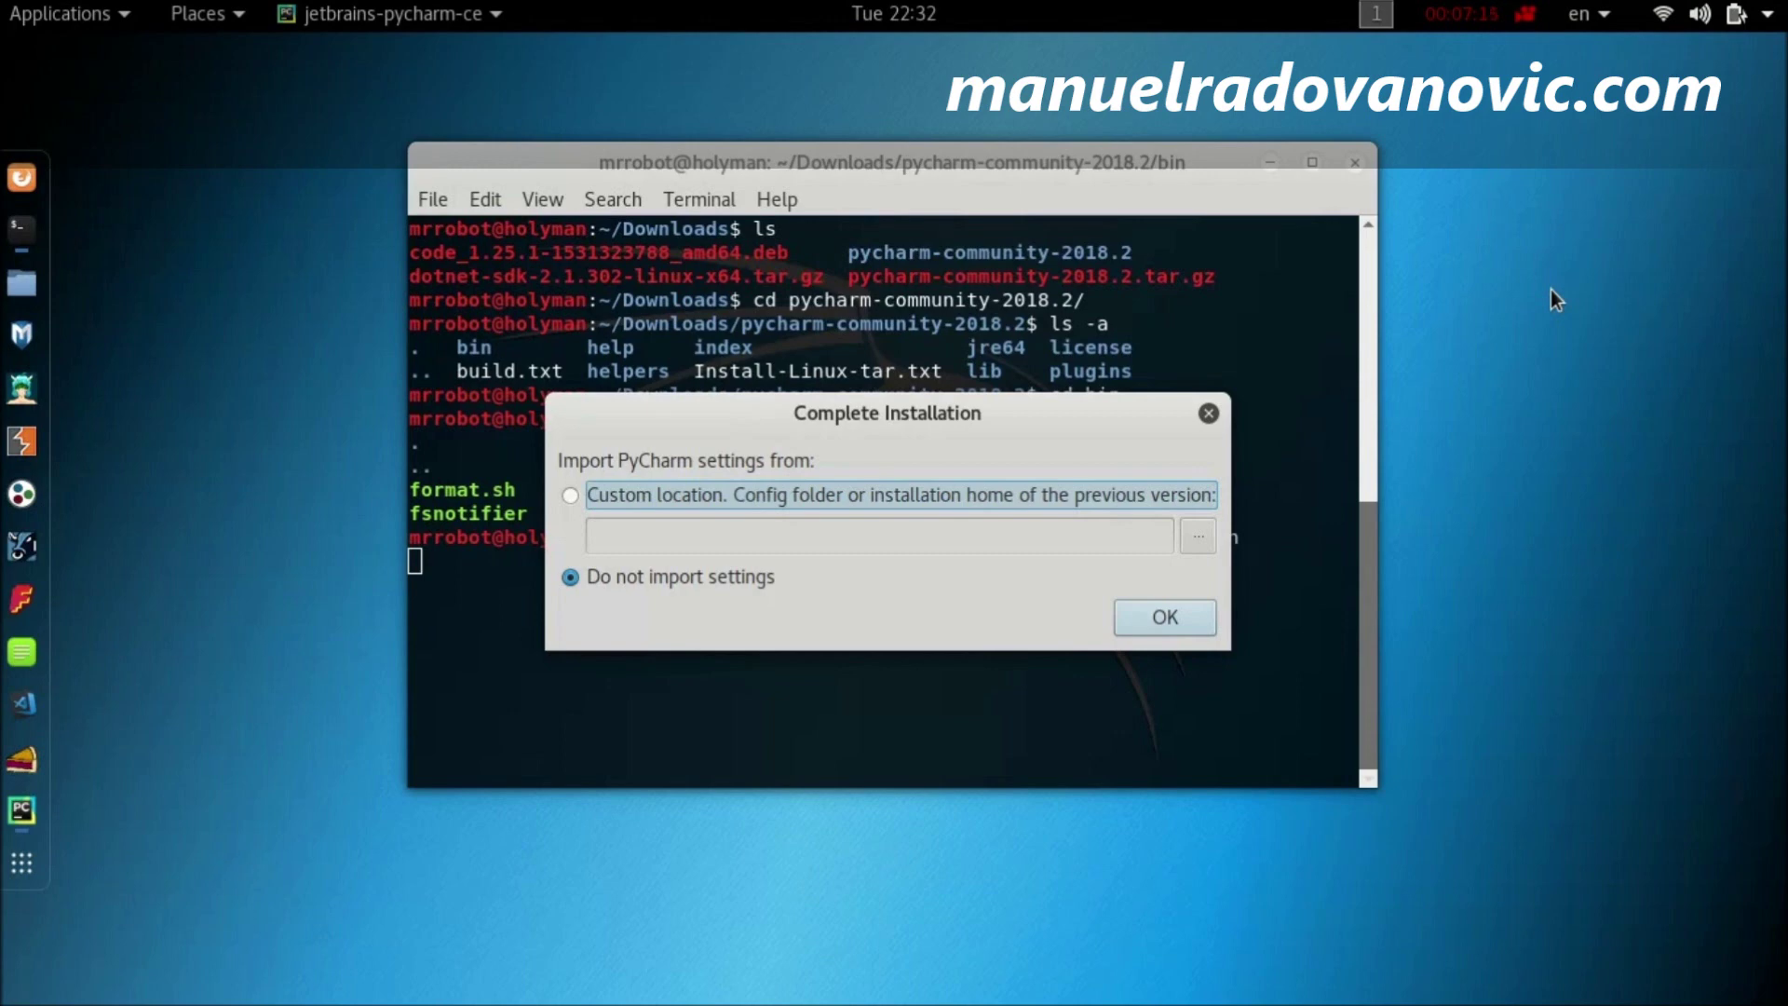
Step: Skip importing old settings, accept the JetBrains privacy policy, and choose Don't send for usage statistics
left_click(1164, 620)
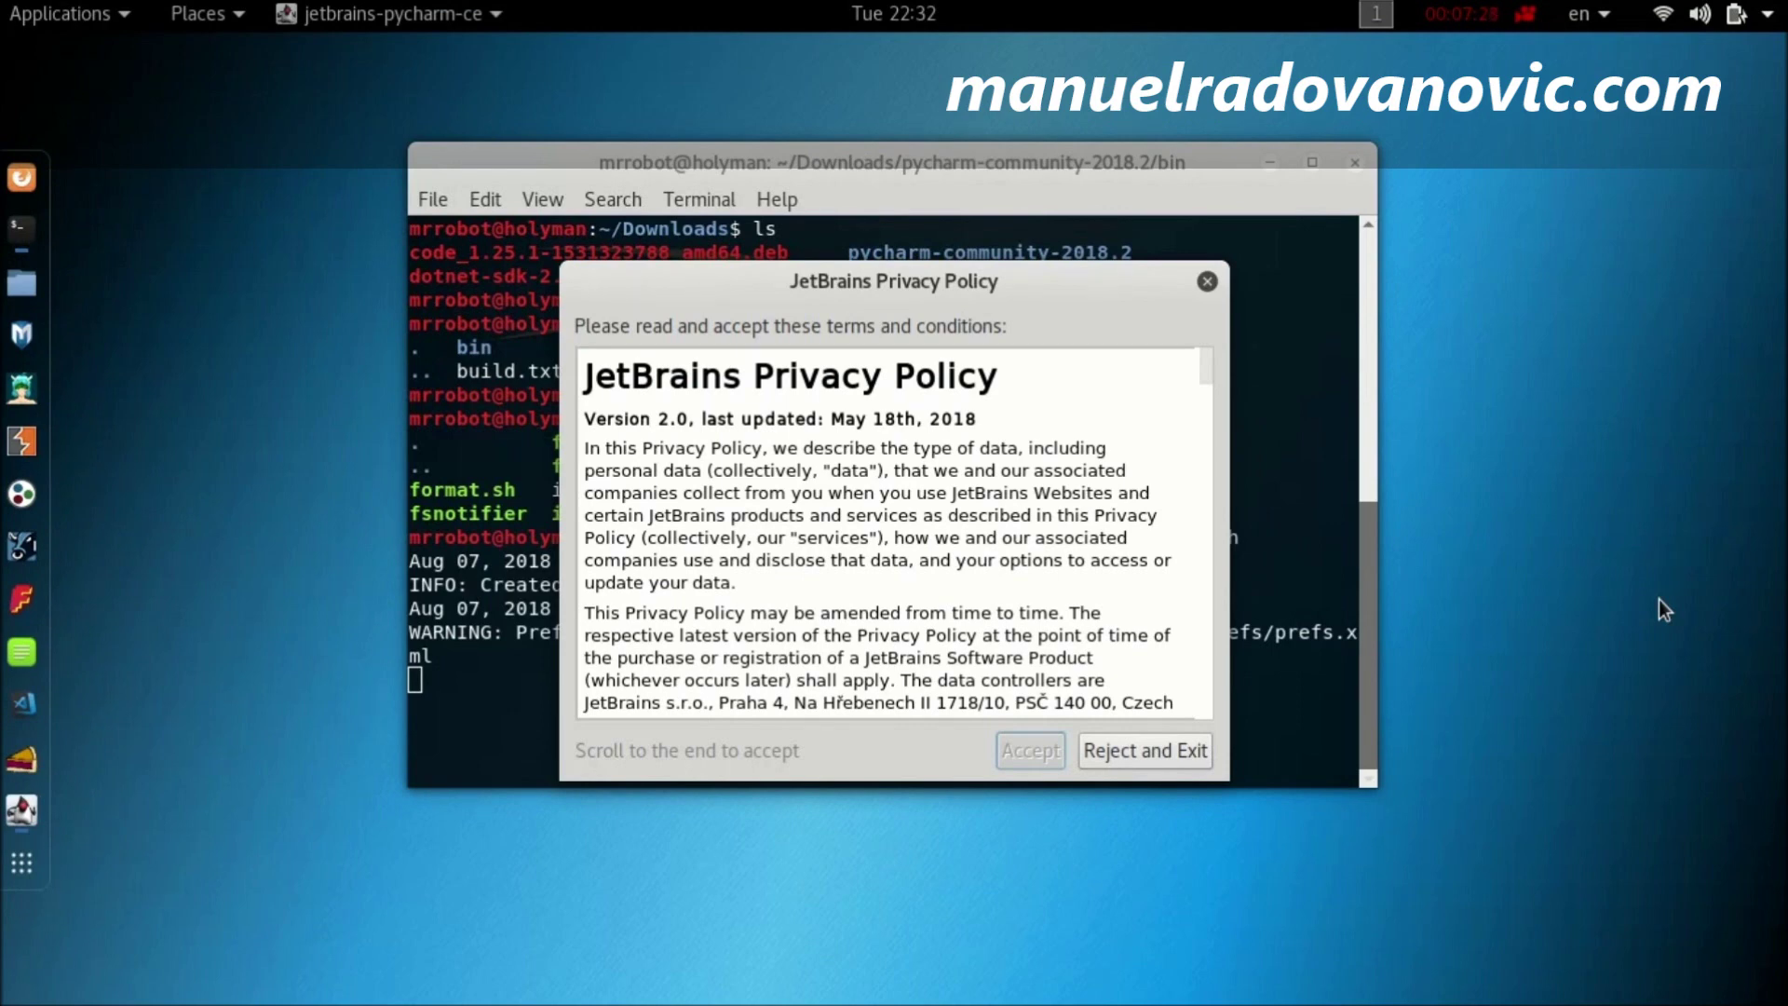
left_click_drag(1207, 371, 1202, 741)
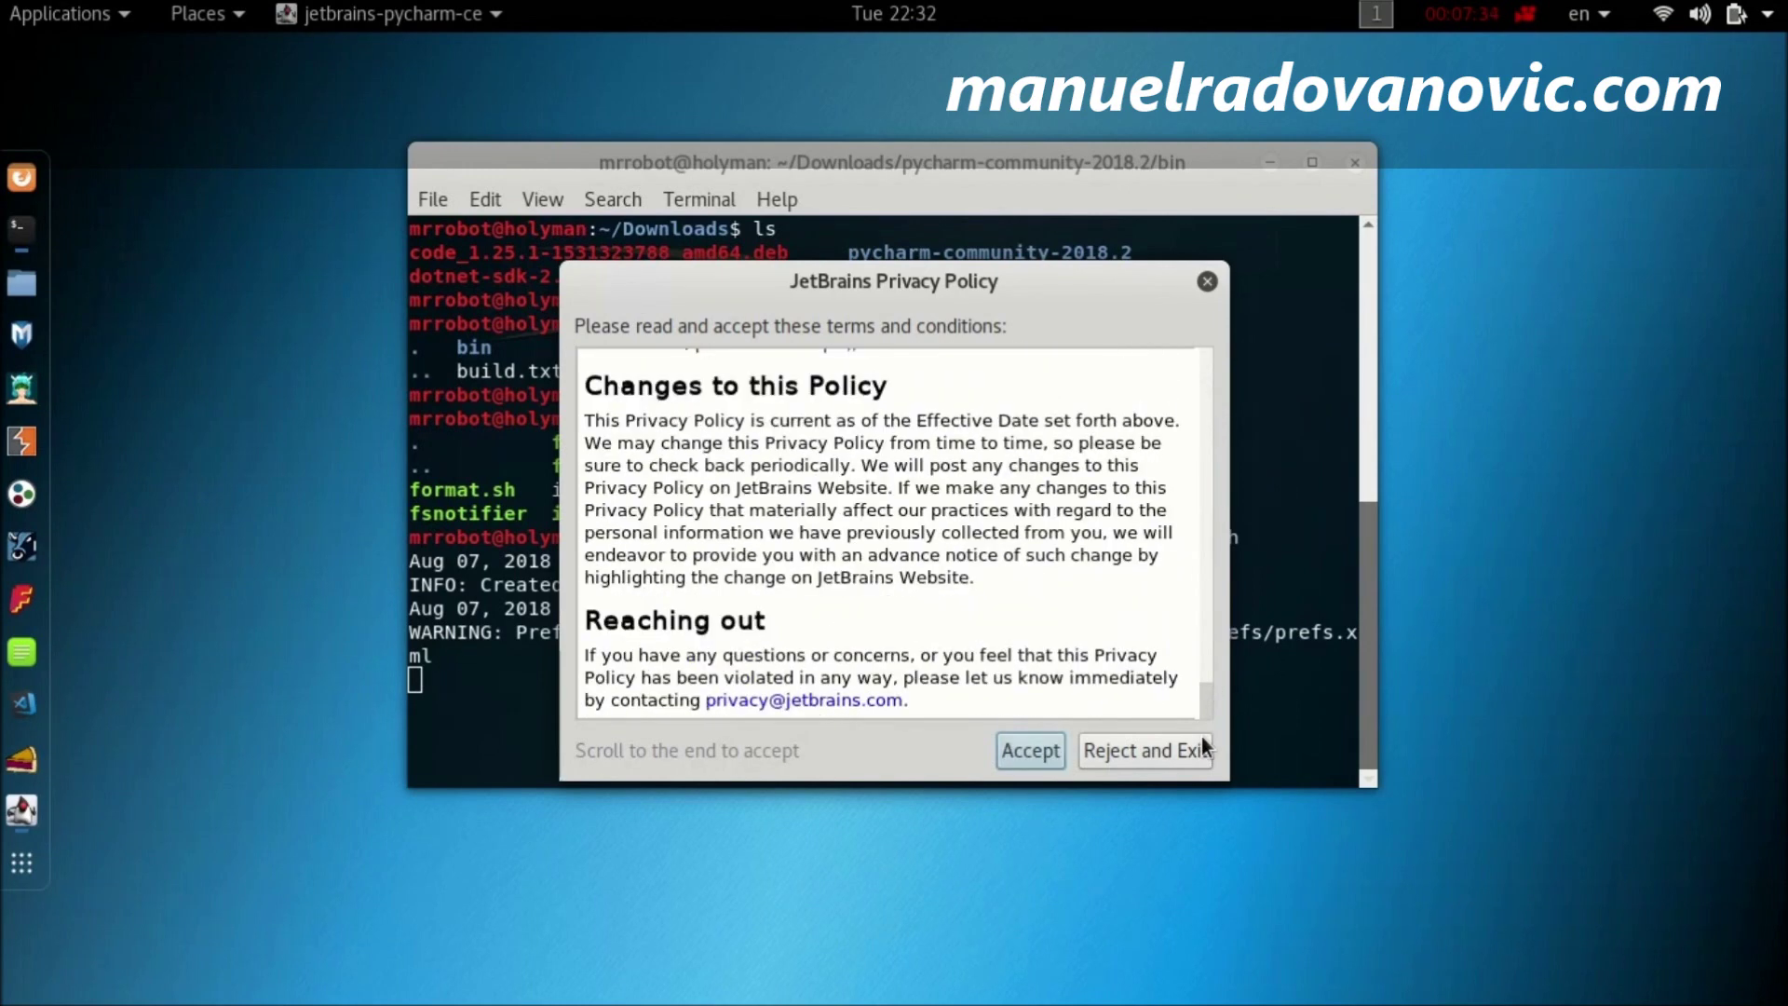
left_click(1032, 757)
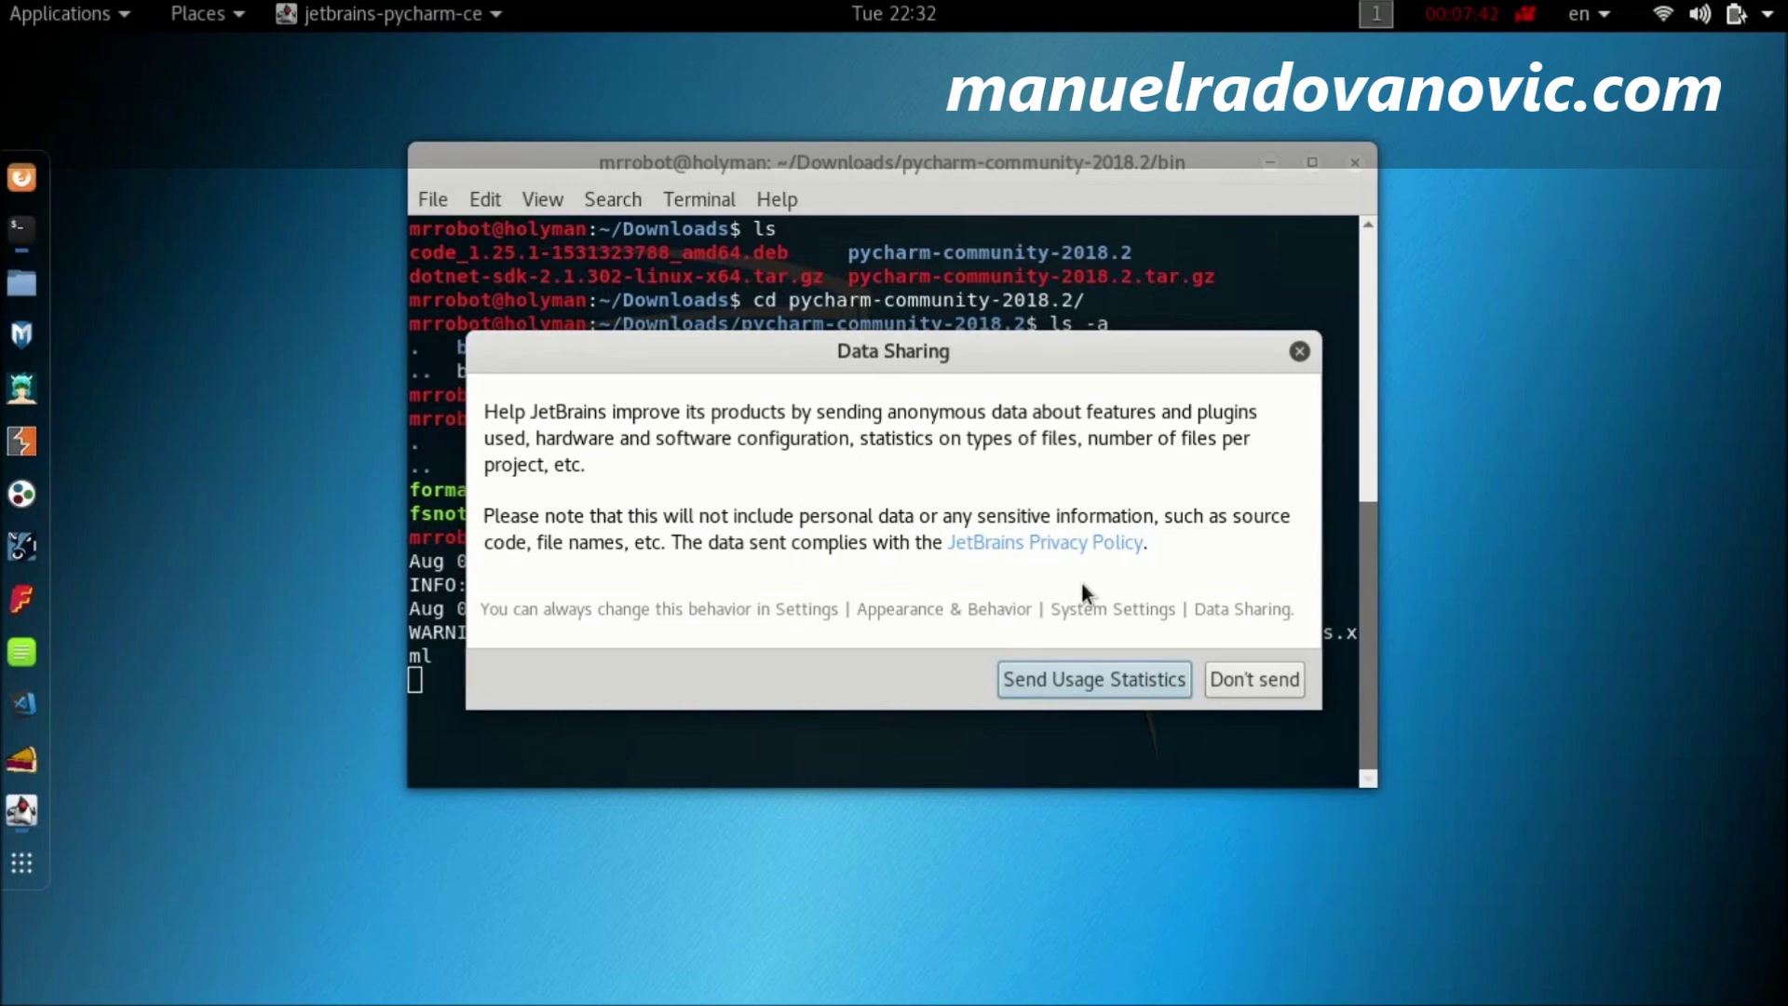
left_click(1263, 681)
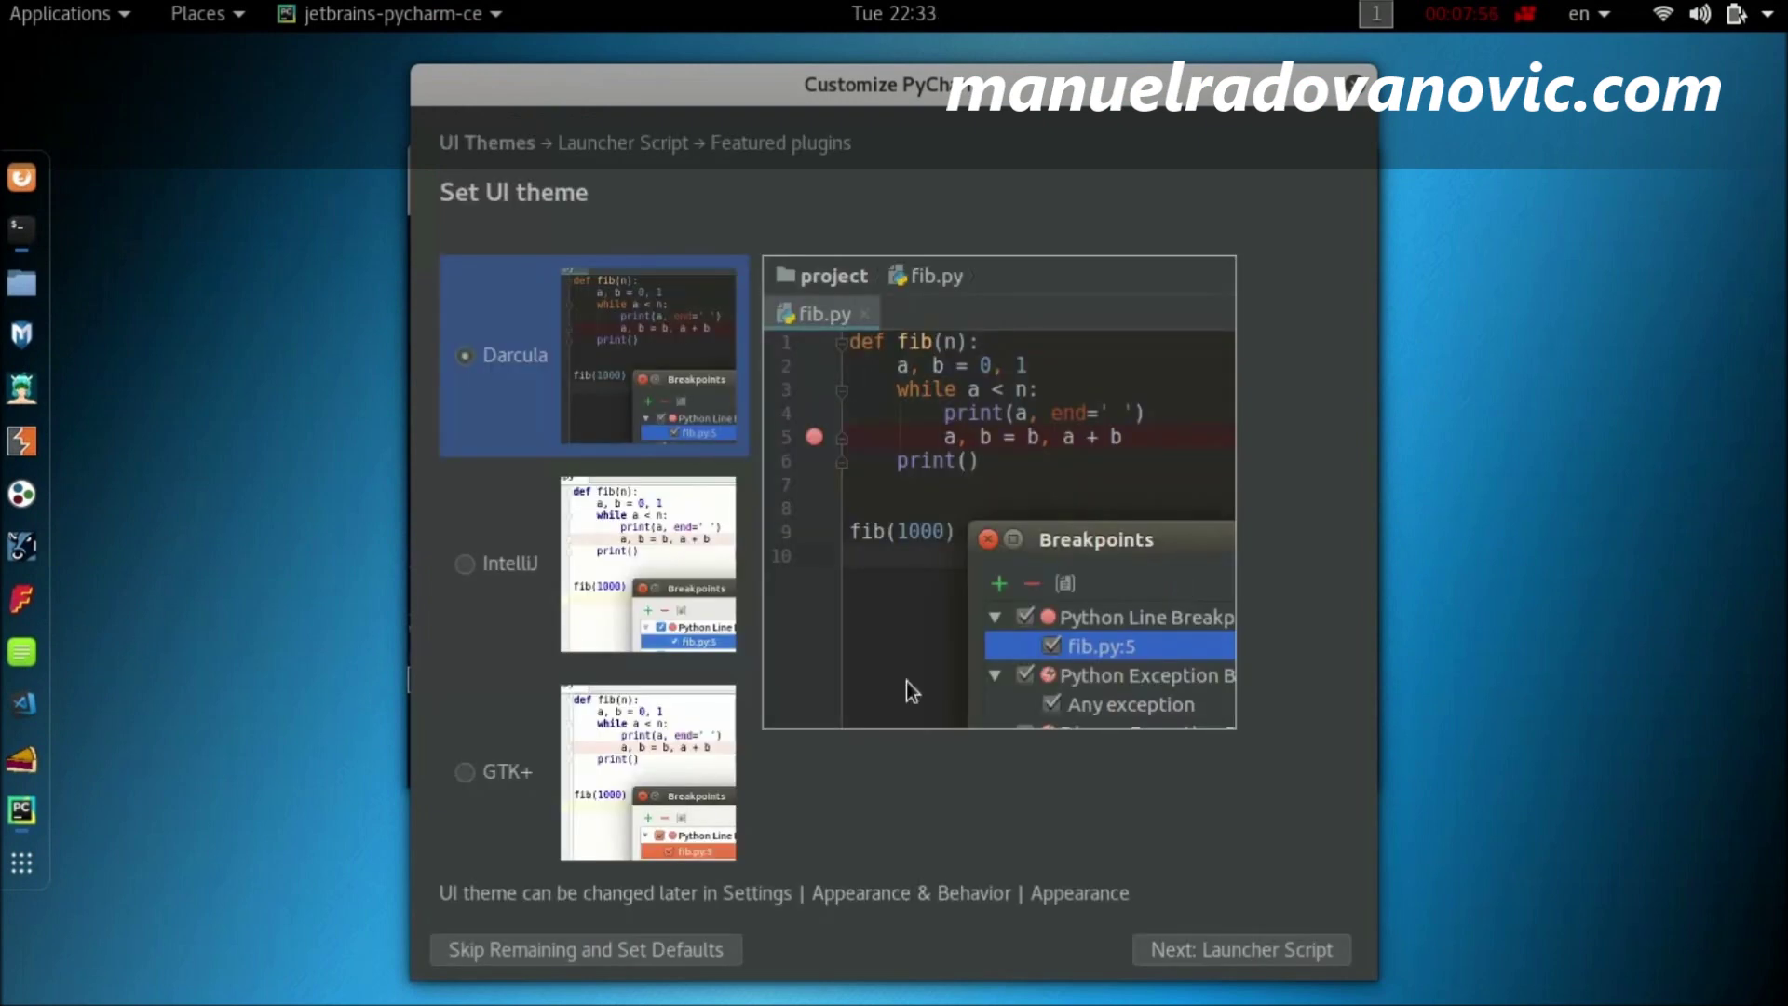
Step: Keep the dark Darcula UI theme after previewing the light IntelliJ theme
left_click(672, 534)
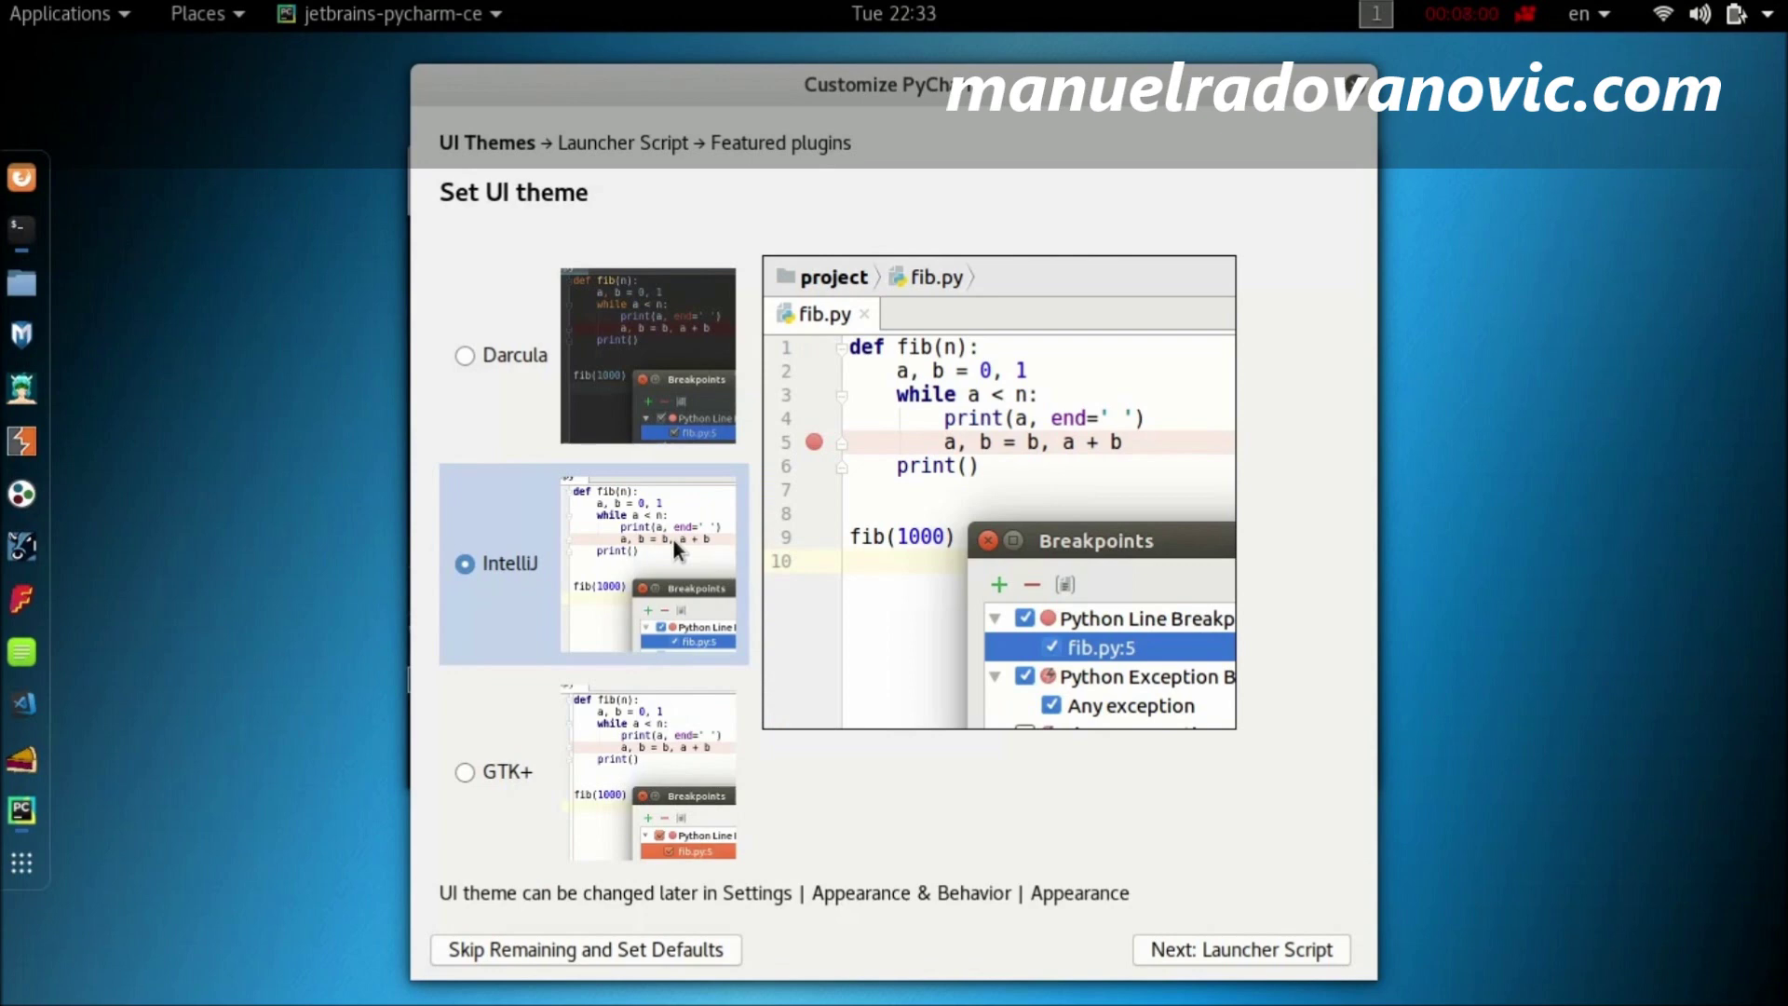
left_click(688, 350)
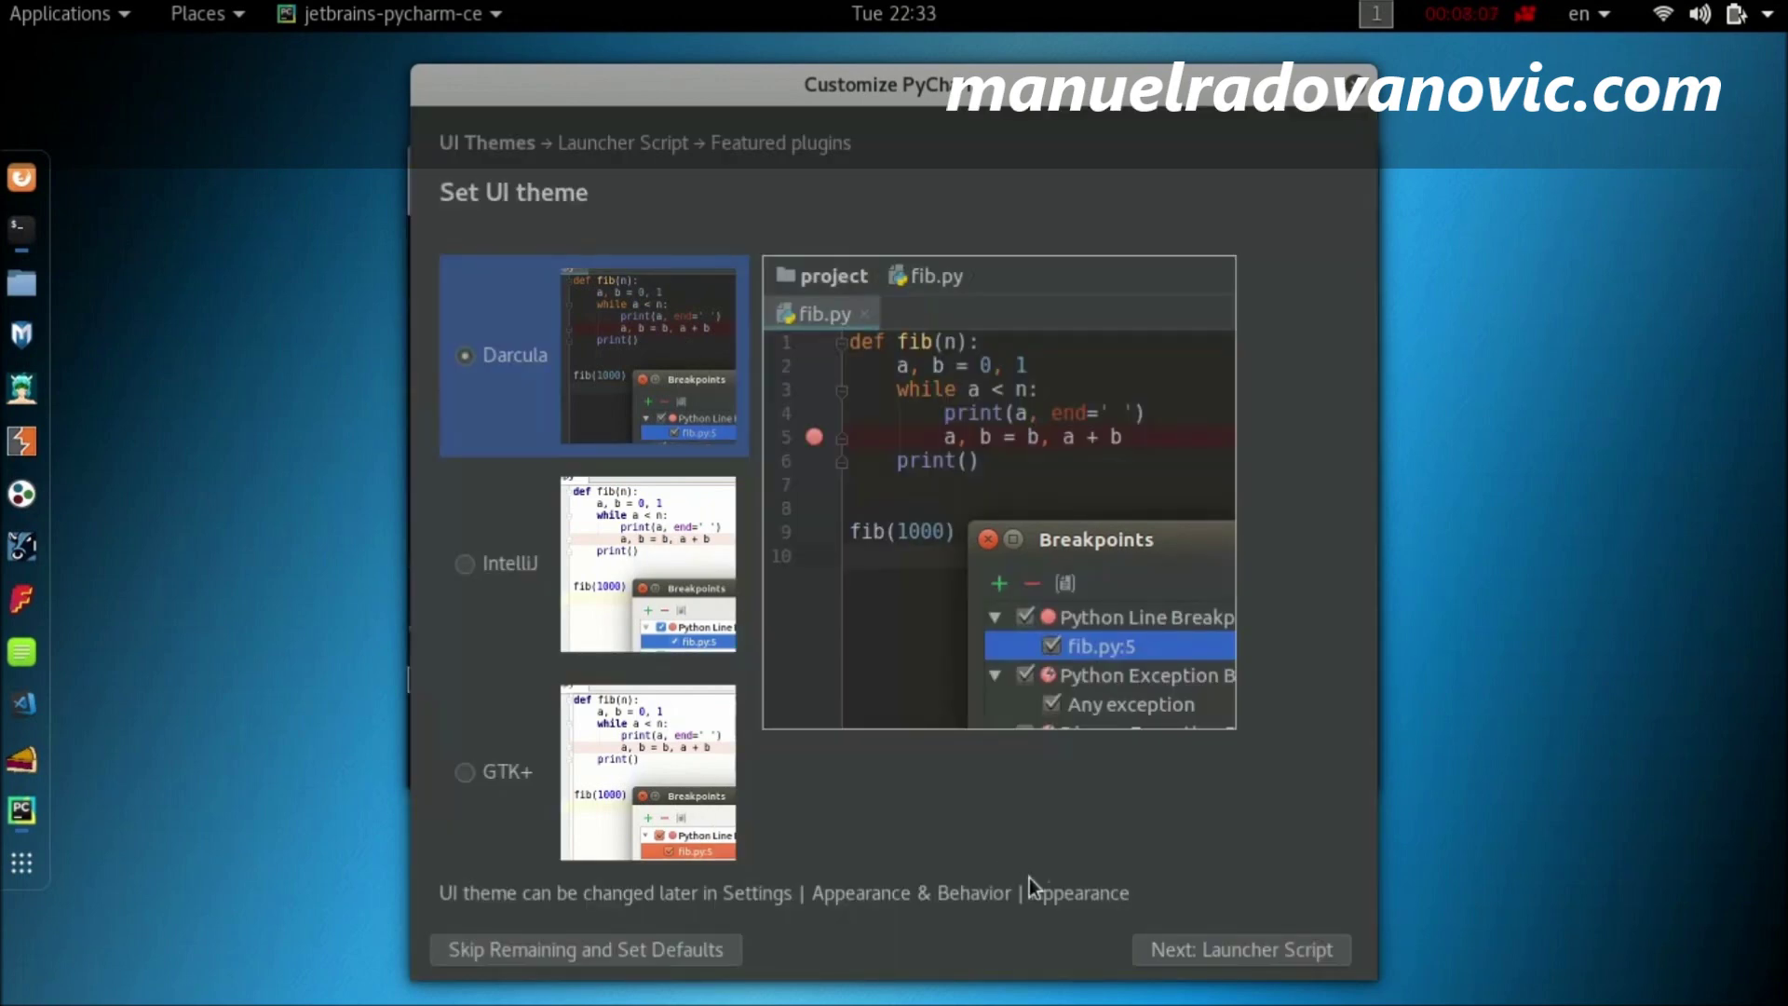
left_click(1265, 952)
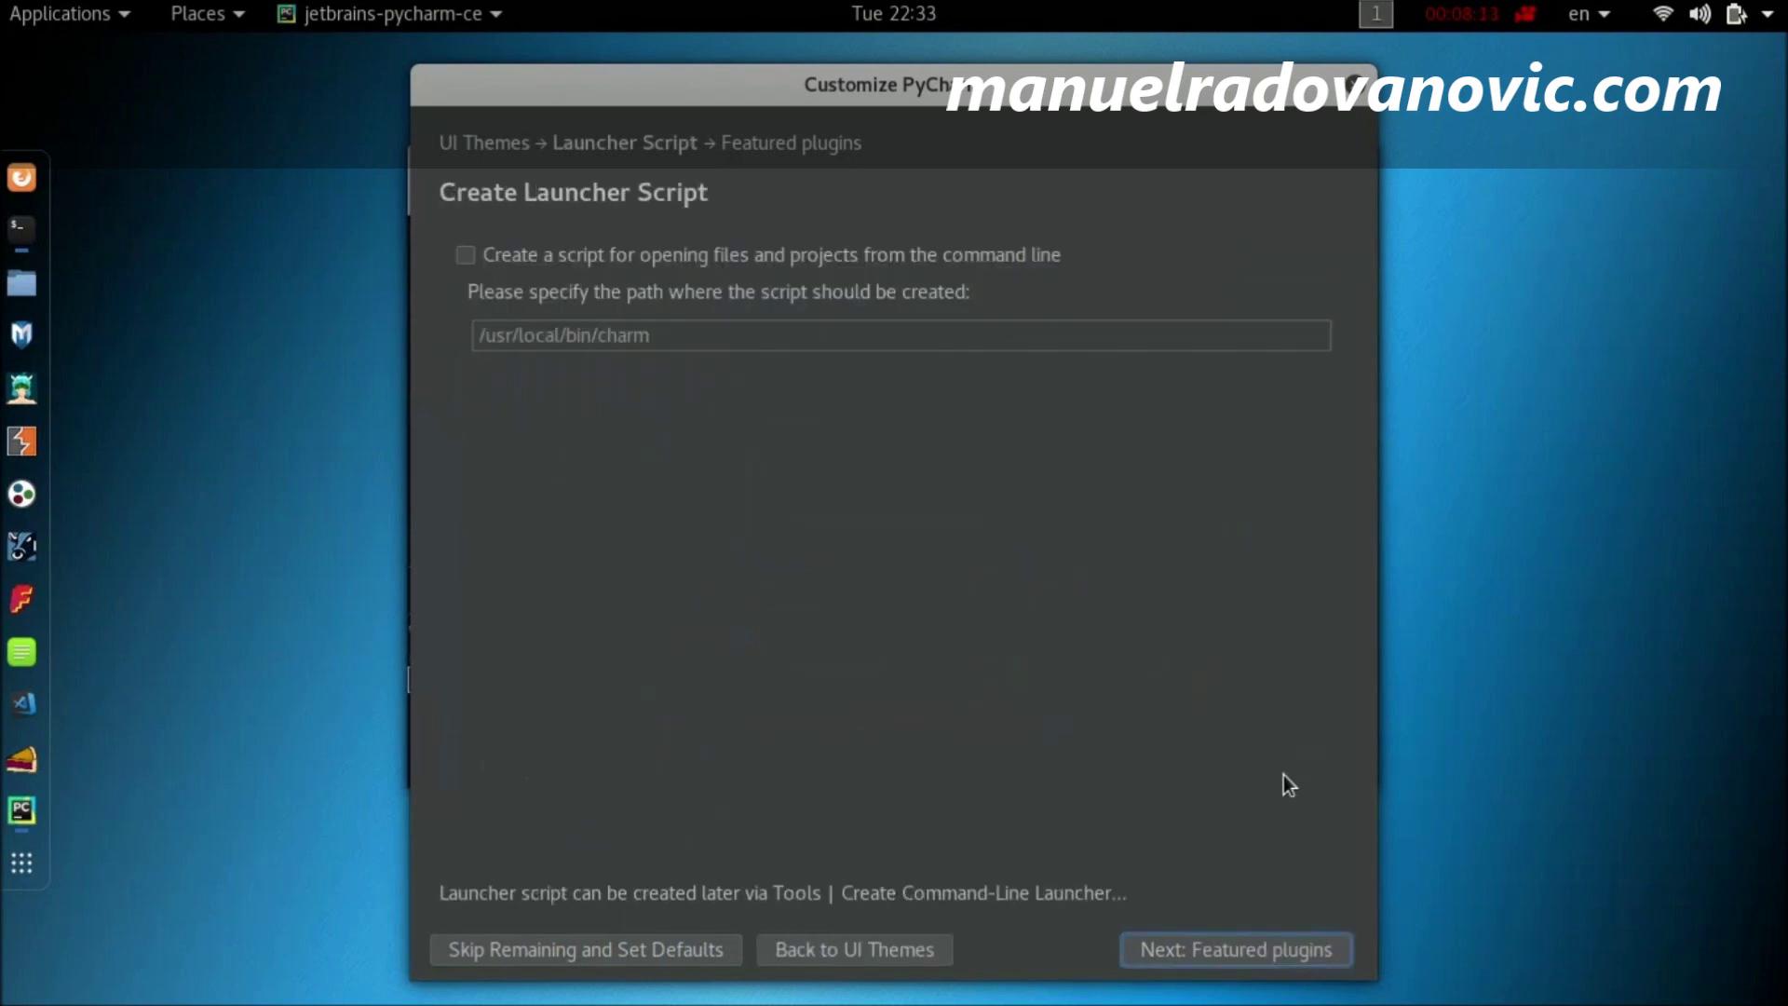
Step: Create the /usr/local/bin/charm launcher script, authenticating with the super-user password
left_click(471, 259)
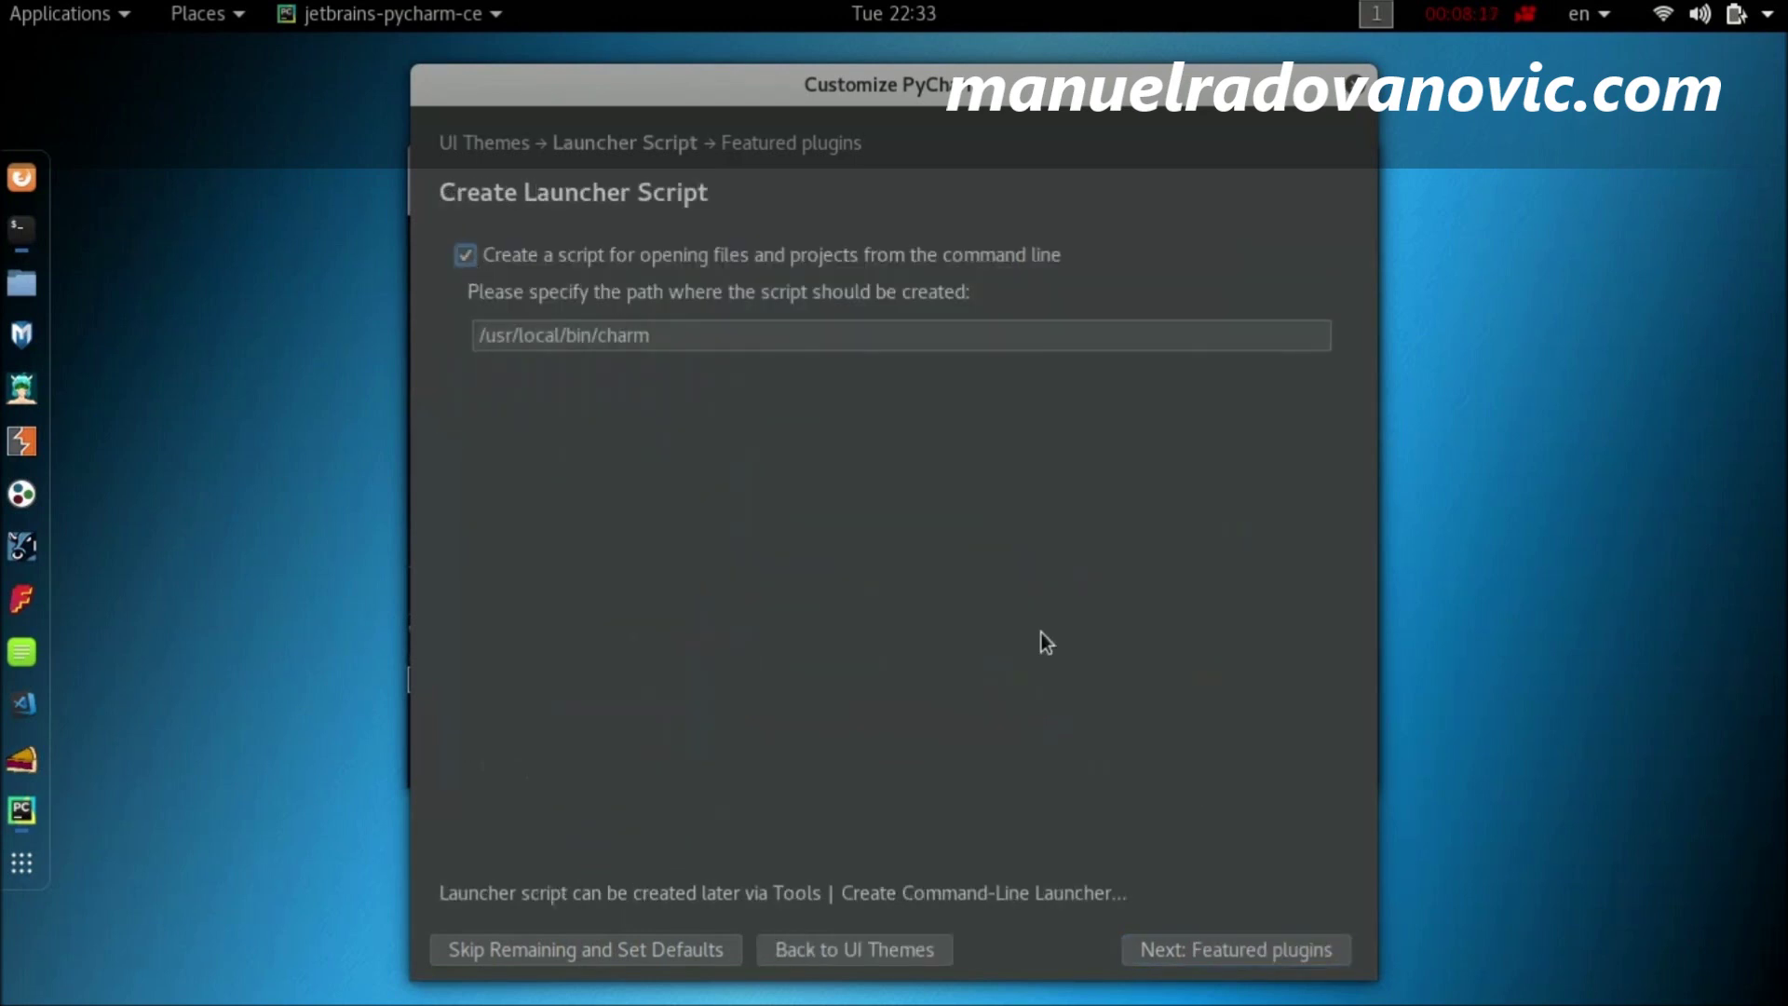
left_click(1306, 964)
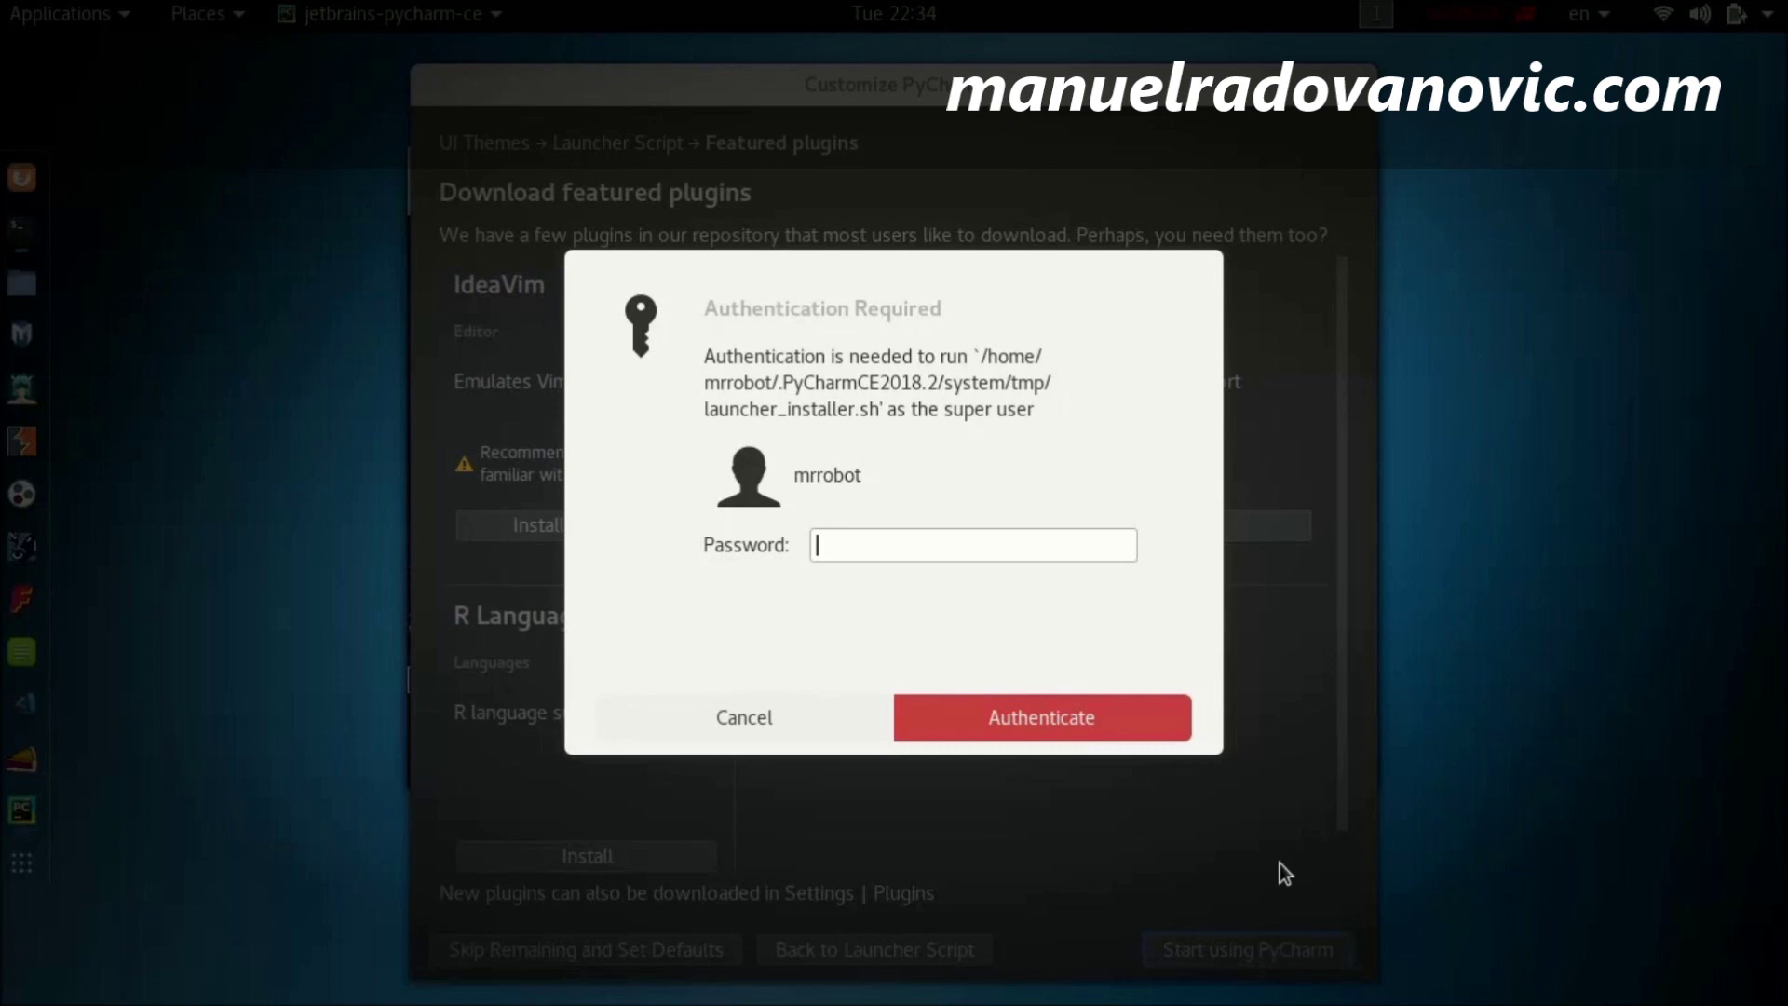
type("••••••••••••")
left_click(1079, 722)
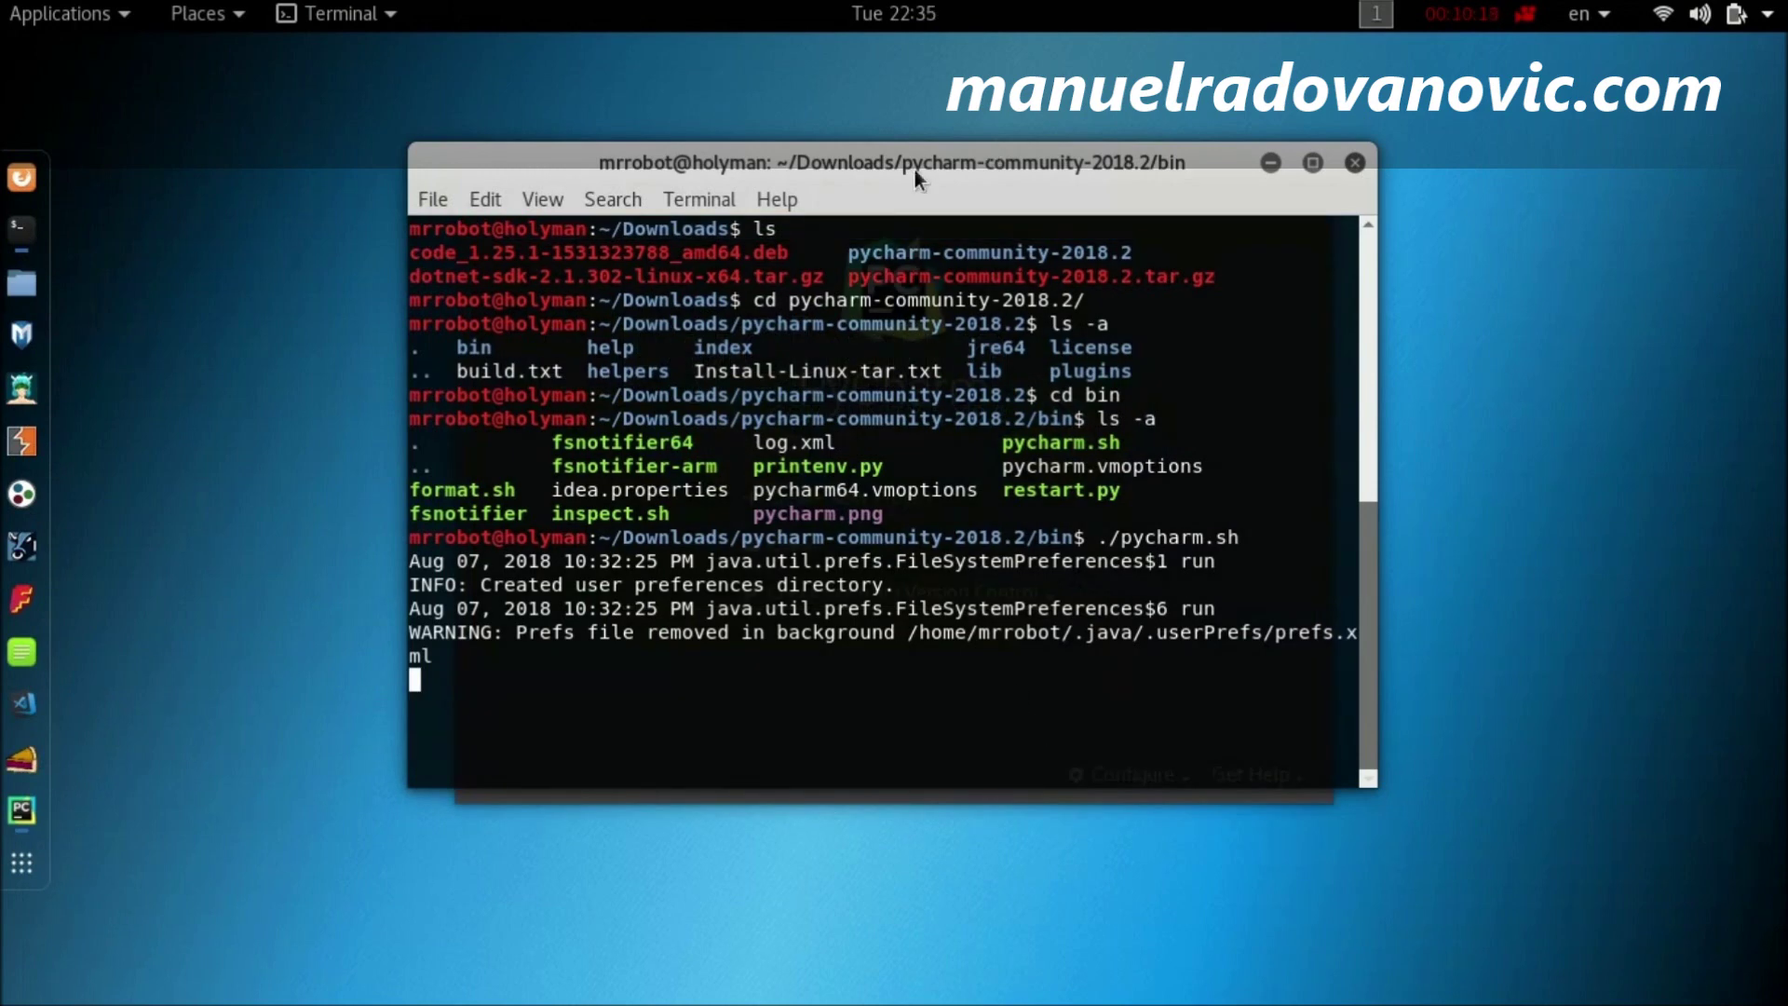
left_click_drag(915, 169, 924, 282)
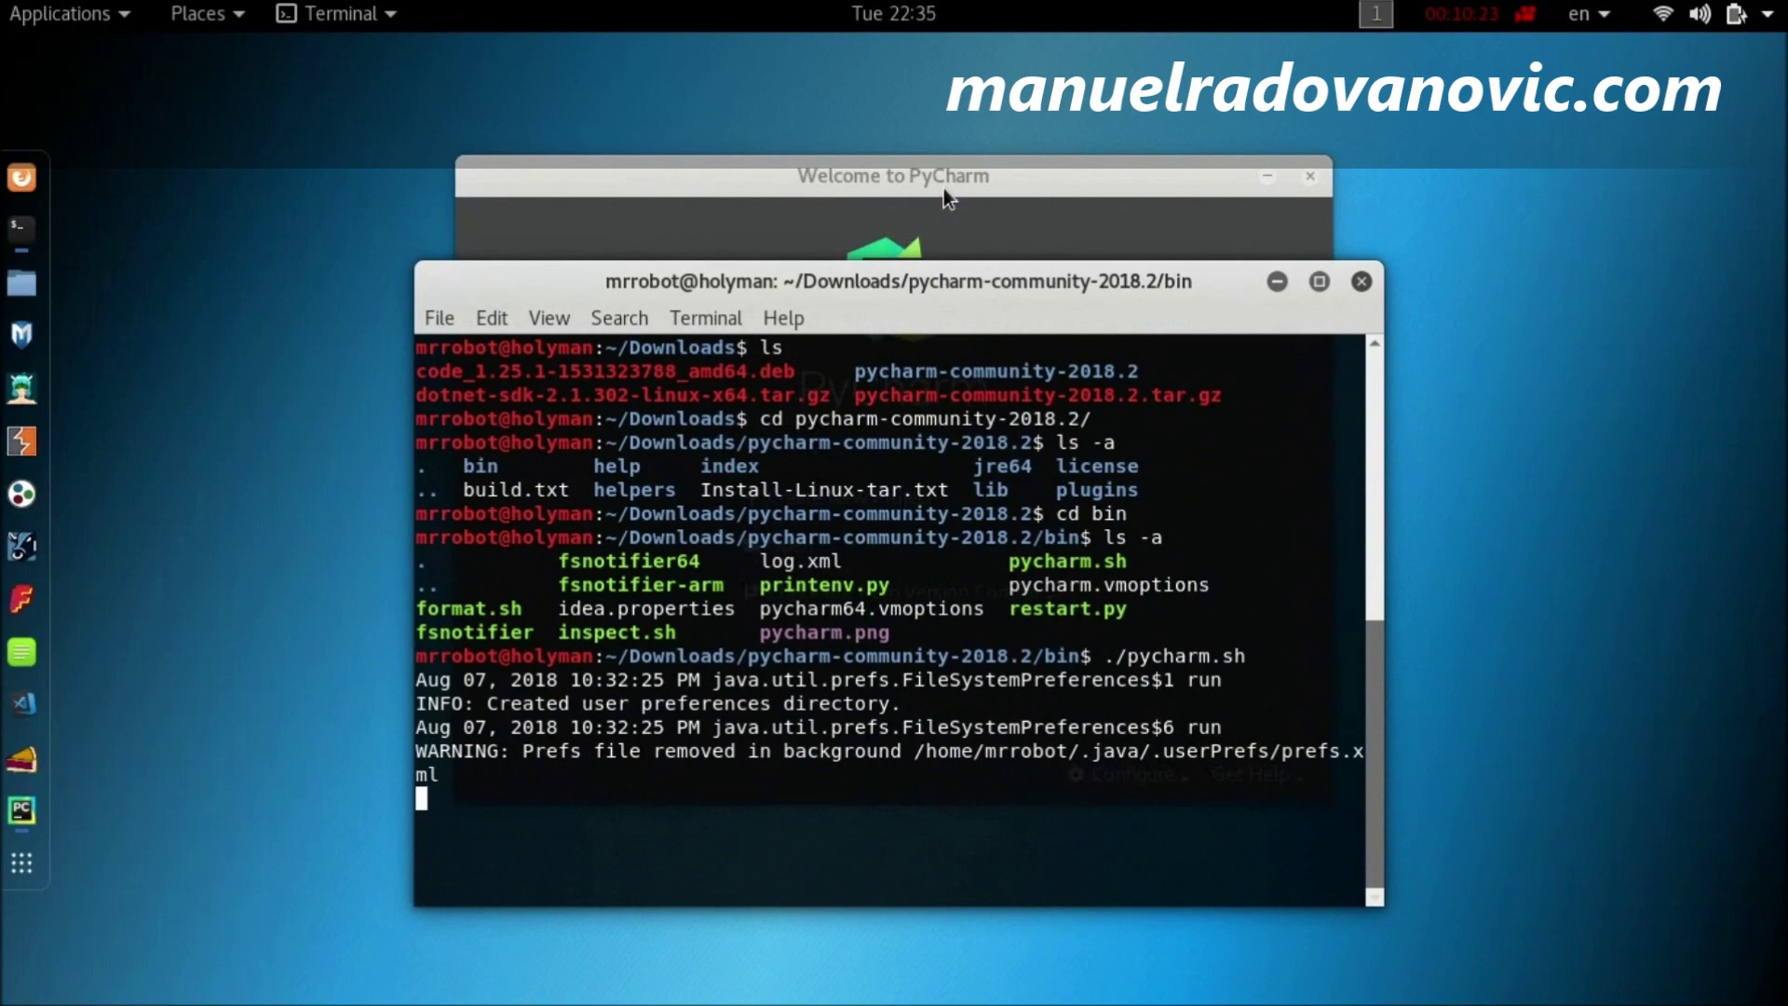
Step: Create a new project at ~/PycharmProjects/test, replacing the default name untitled with test
left_click(943, 188)
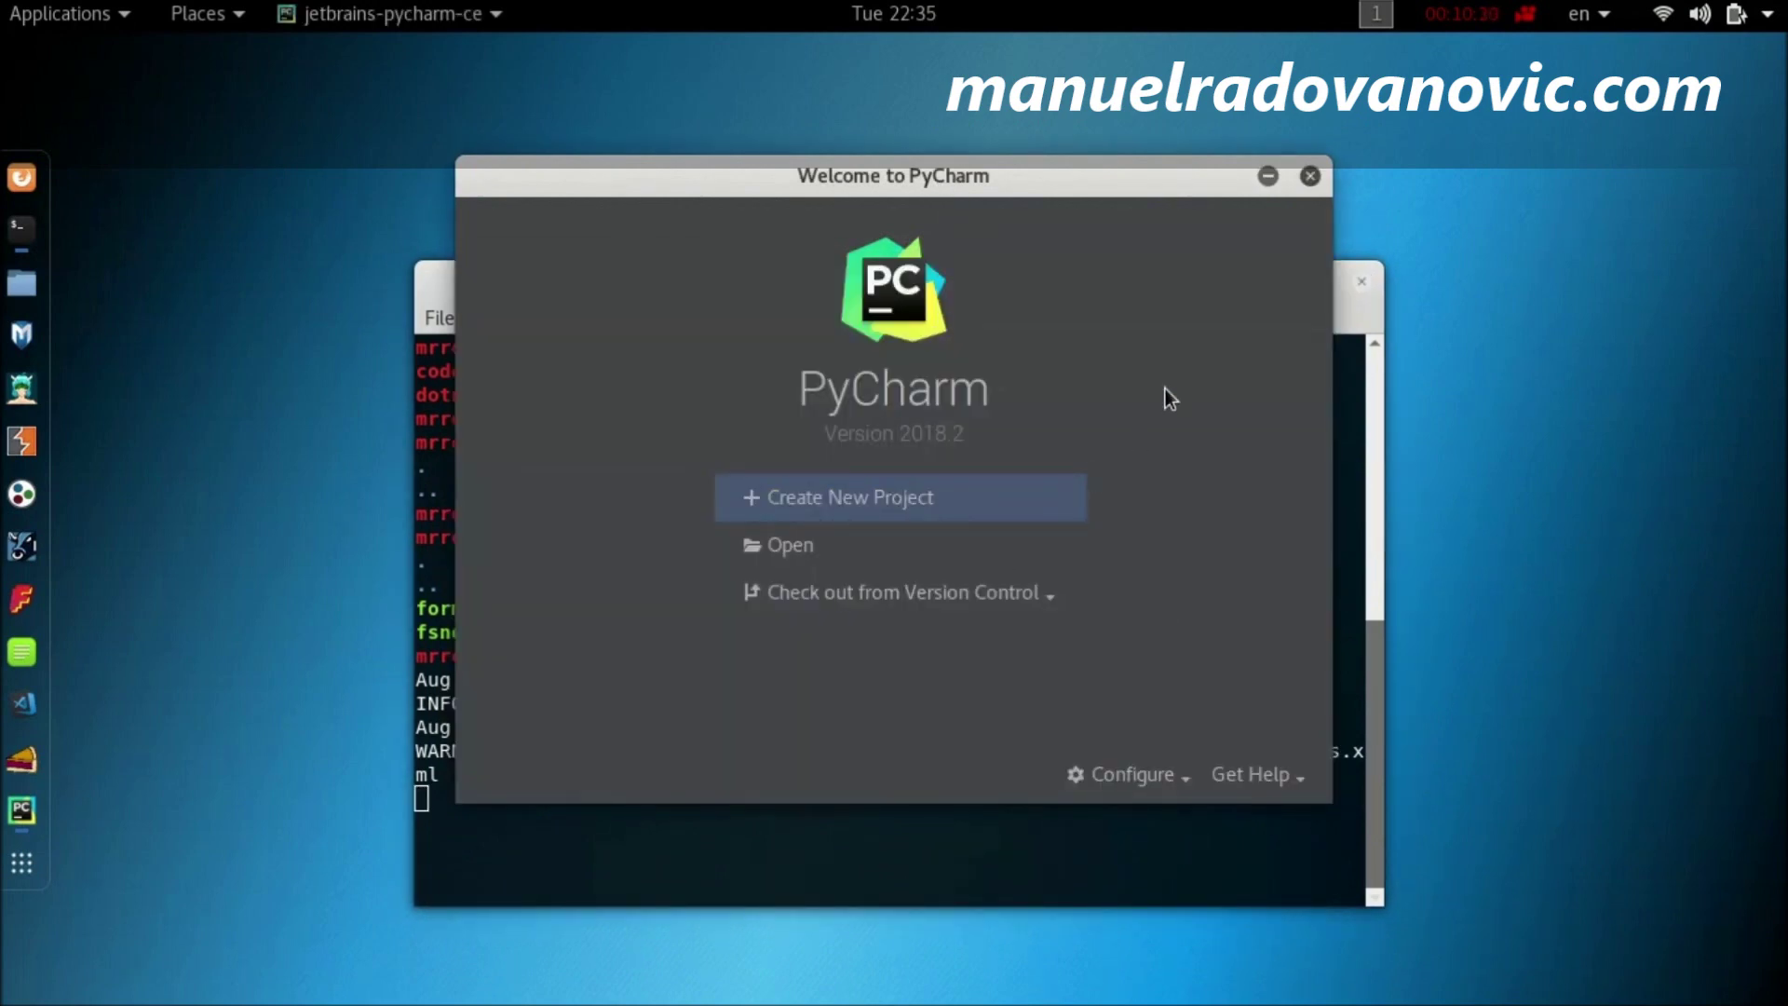
left_click(921, 519)
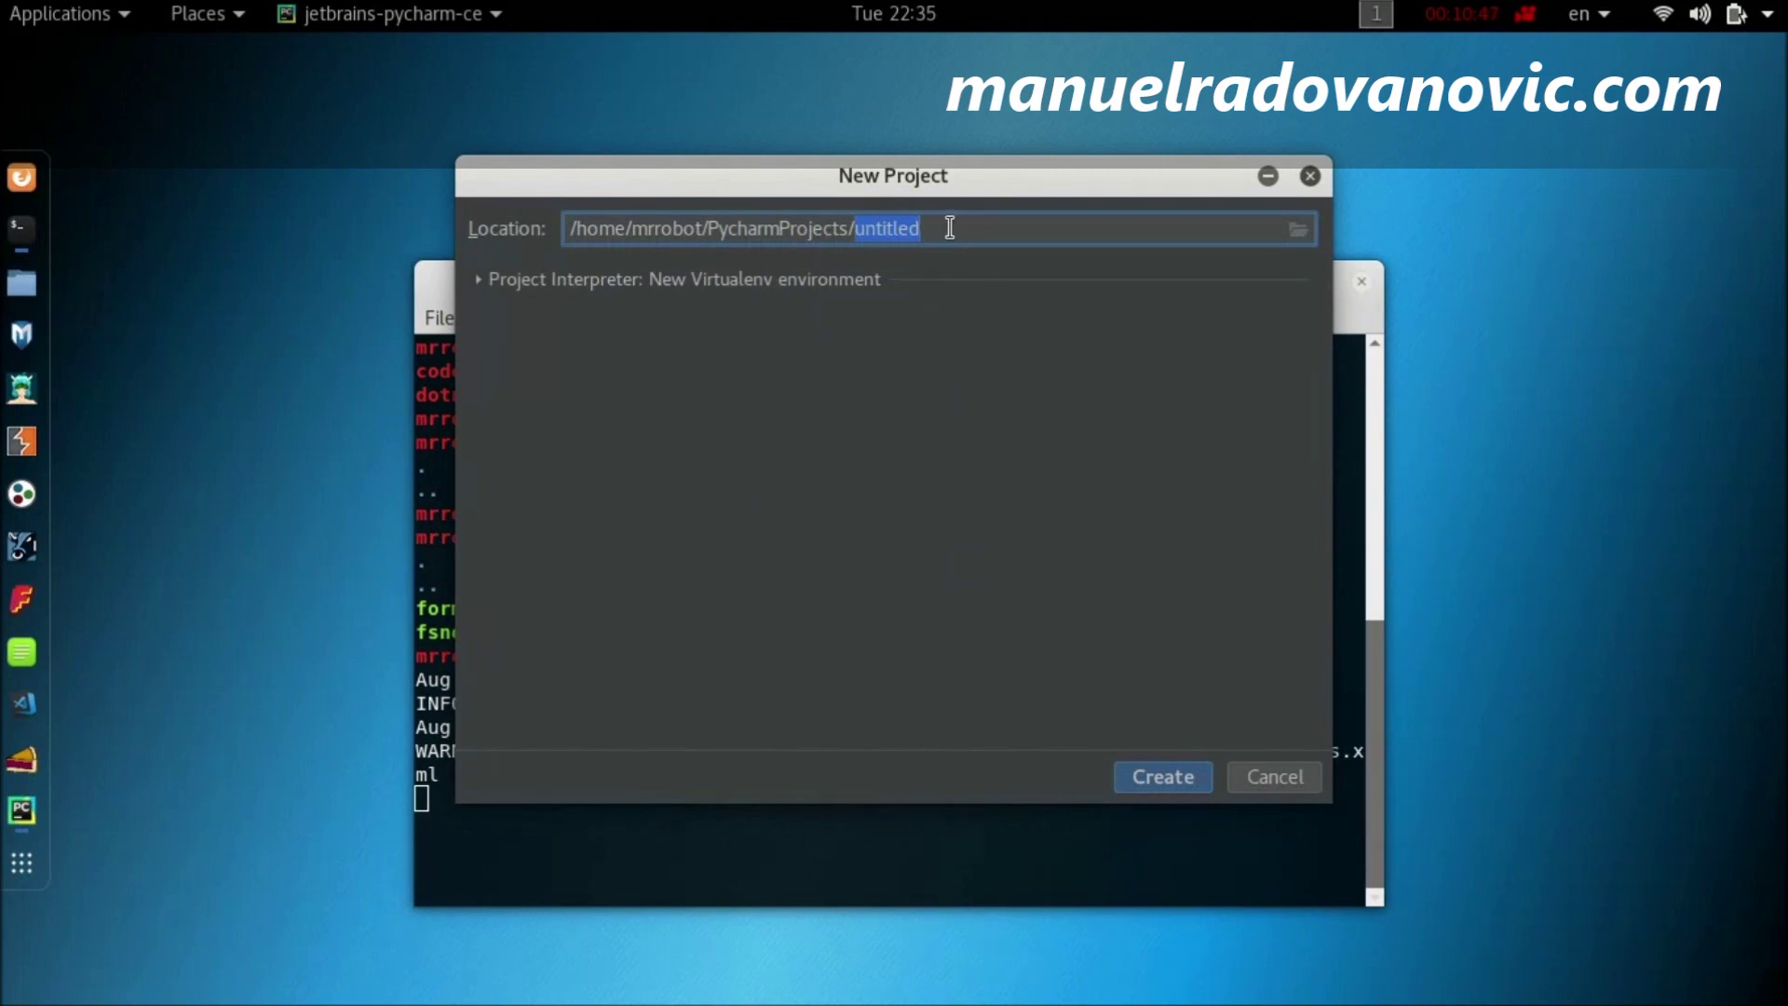
left_click_drag(950, 224, 859, 232)
key("shift+Left")
key("BackSpace")
type("test")
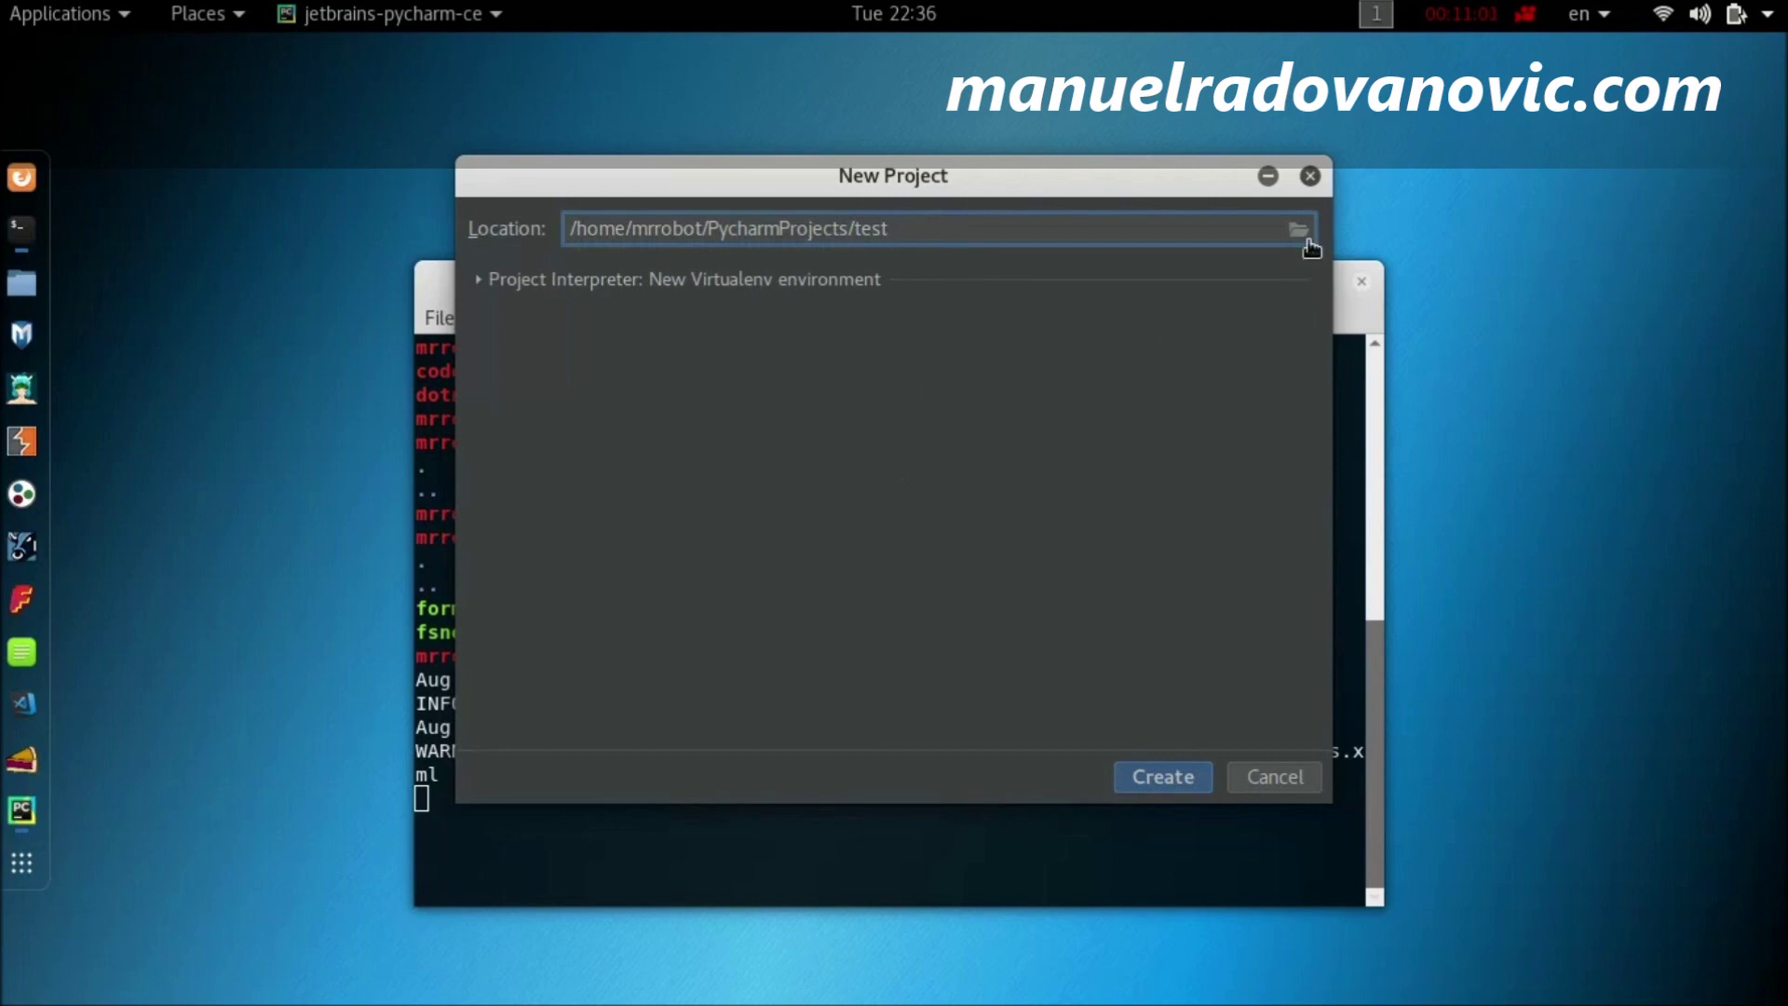
left_click(1184, 786)
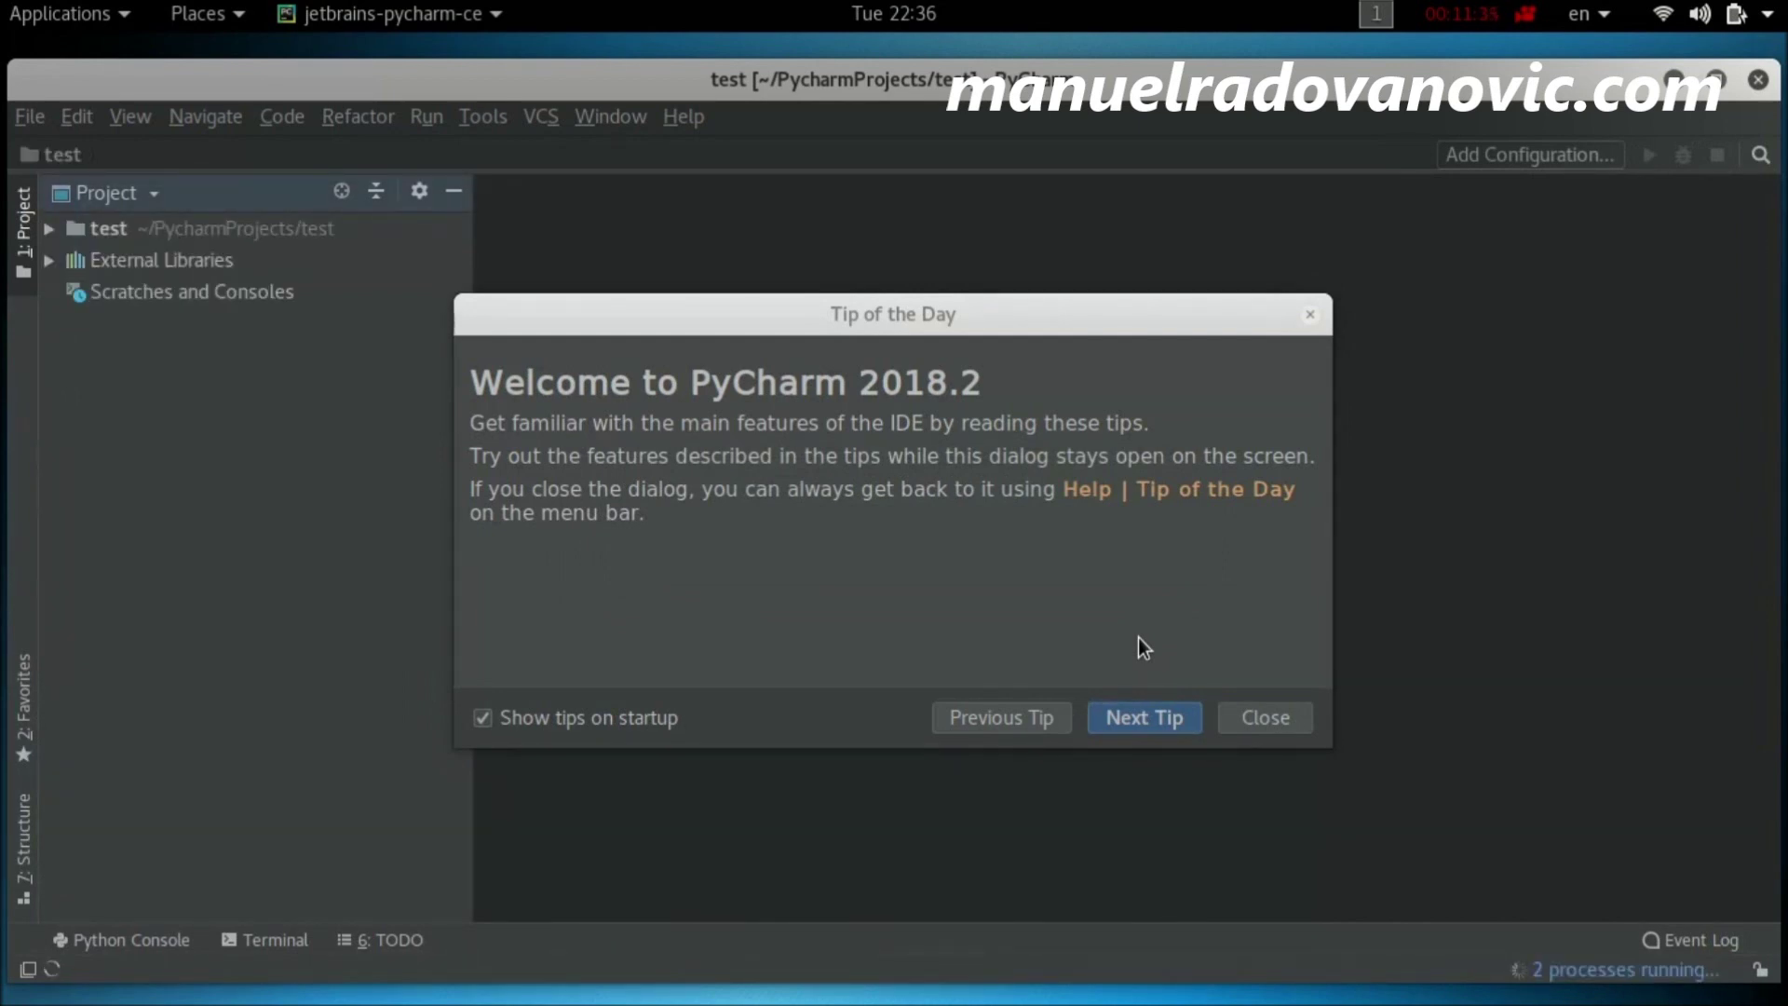
Step: Dismiss Tip of the Day and expand, then collapse, the test project folder
left_click(1266, 718)
left_click(49, 229)
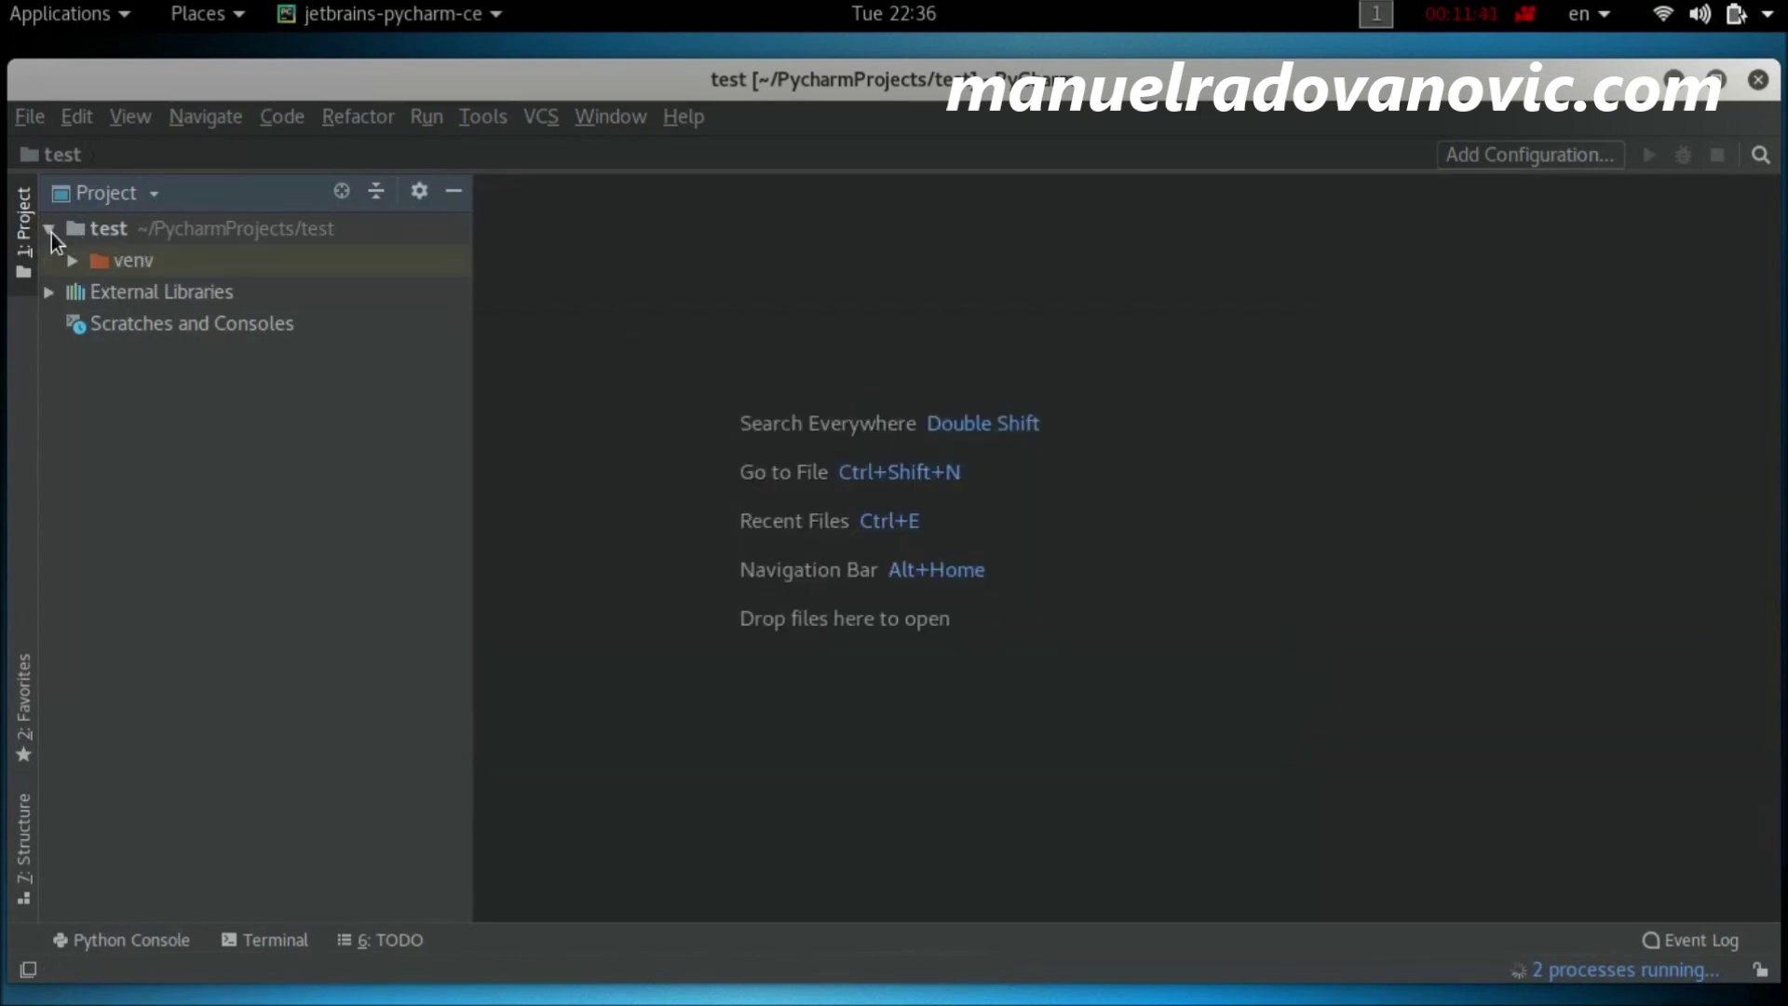
left_click(194, 233)
double_click(194, 233)
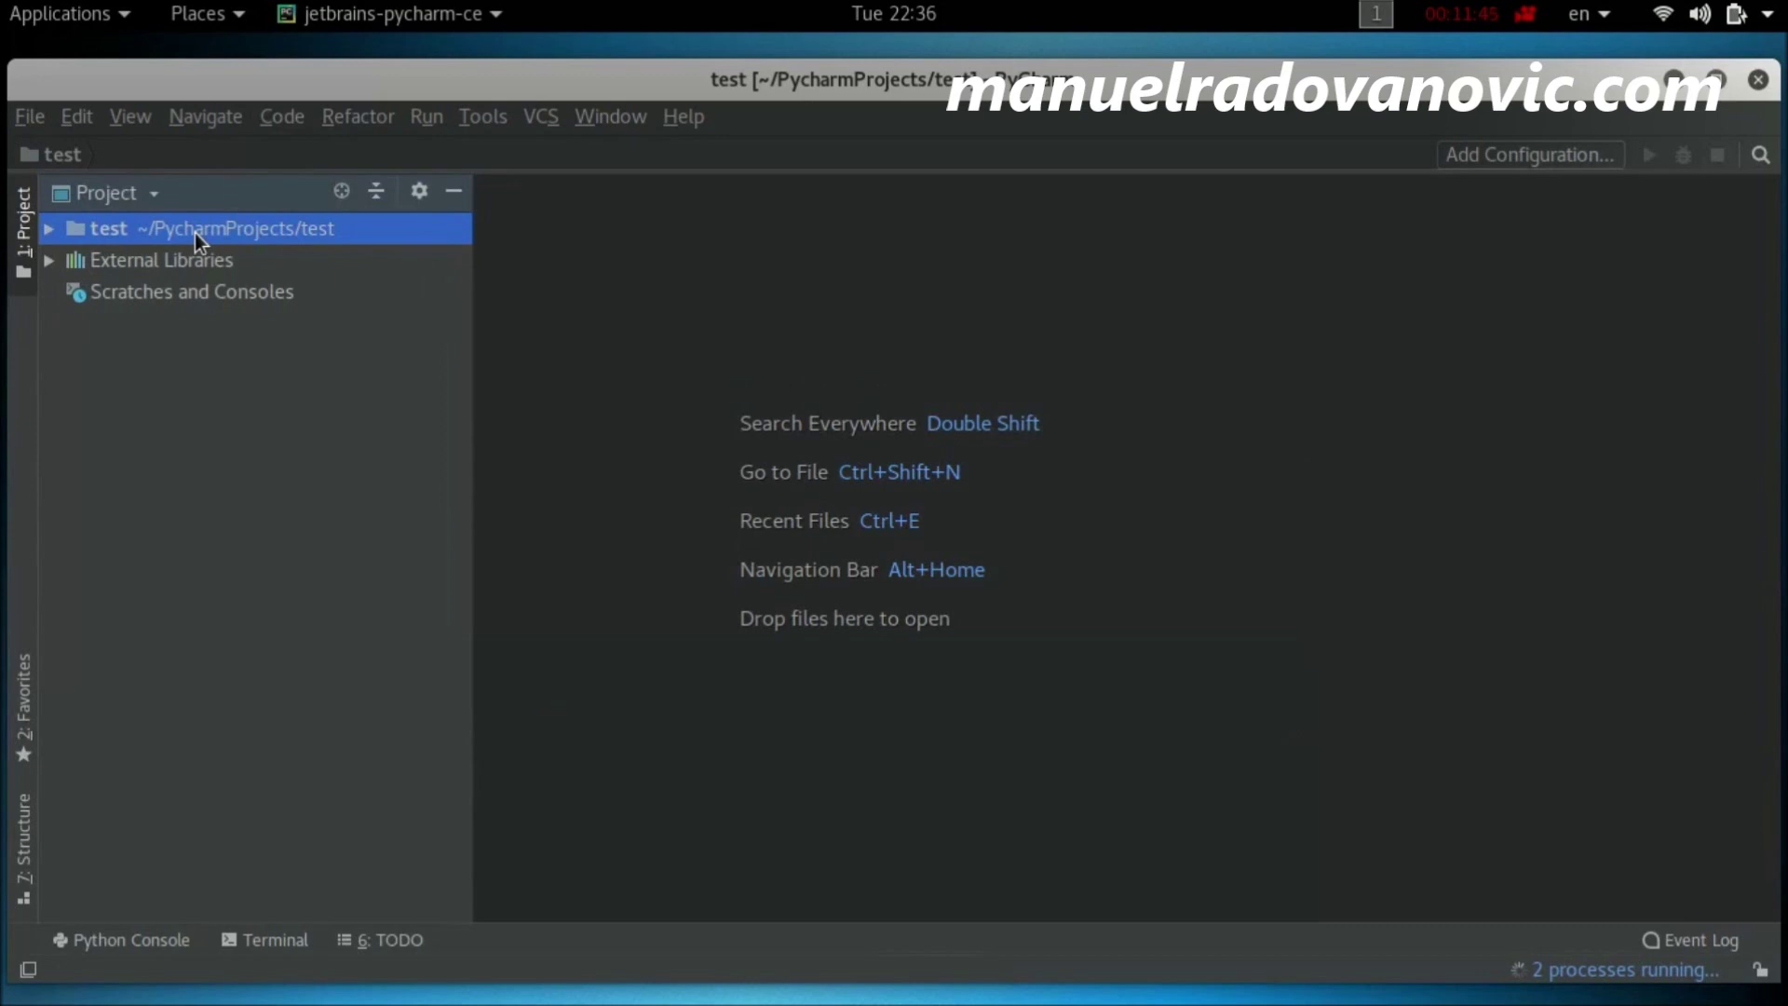
Step: Expand External Libraries and Python 3.7 (test), then open the built-in Terminal
left_click(93, 261)
left_click(115, 292)
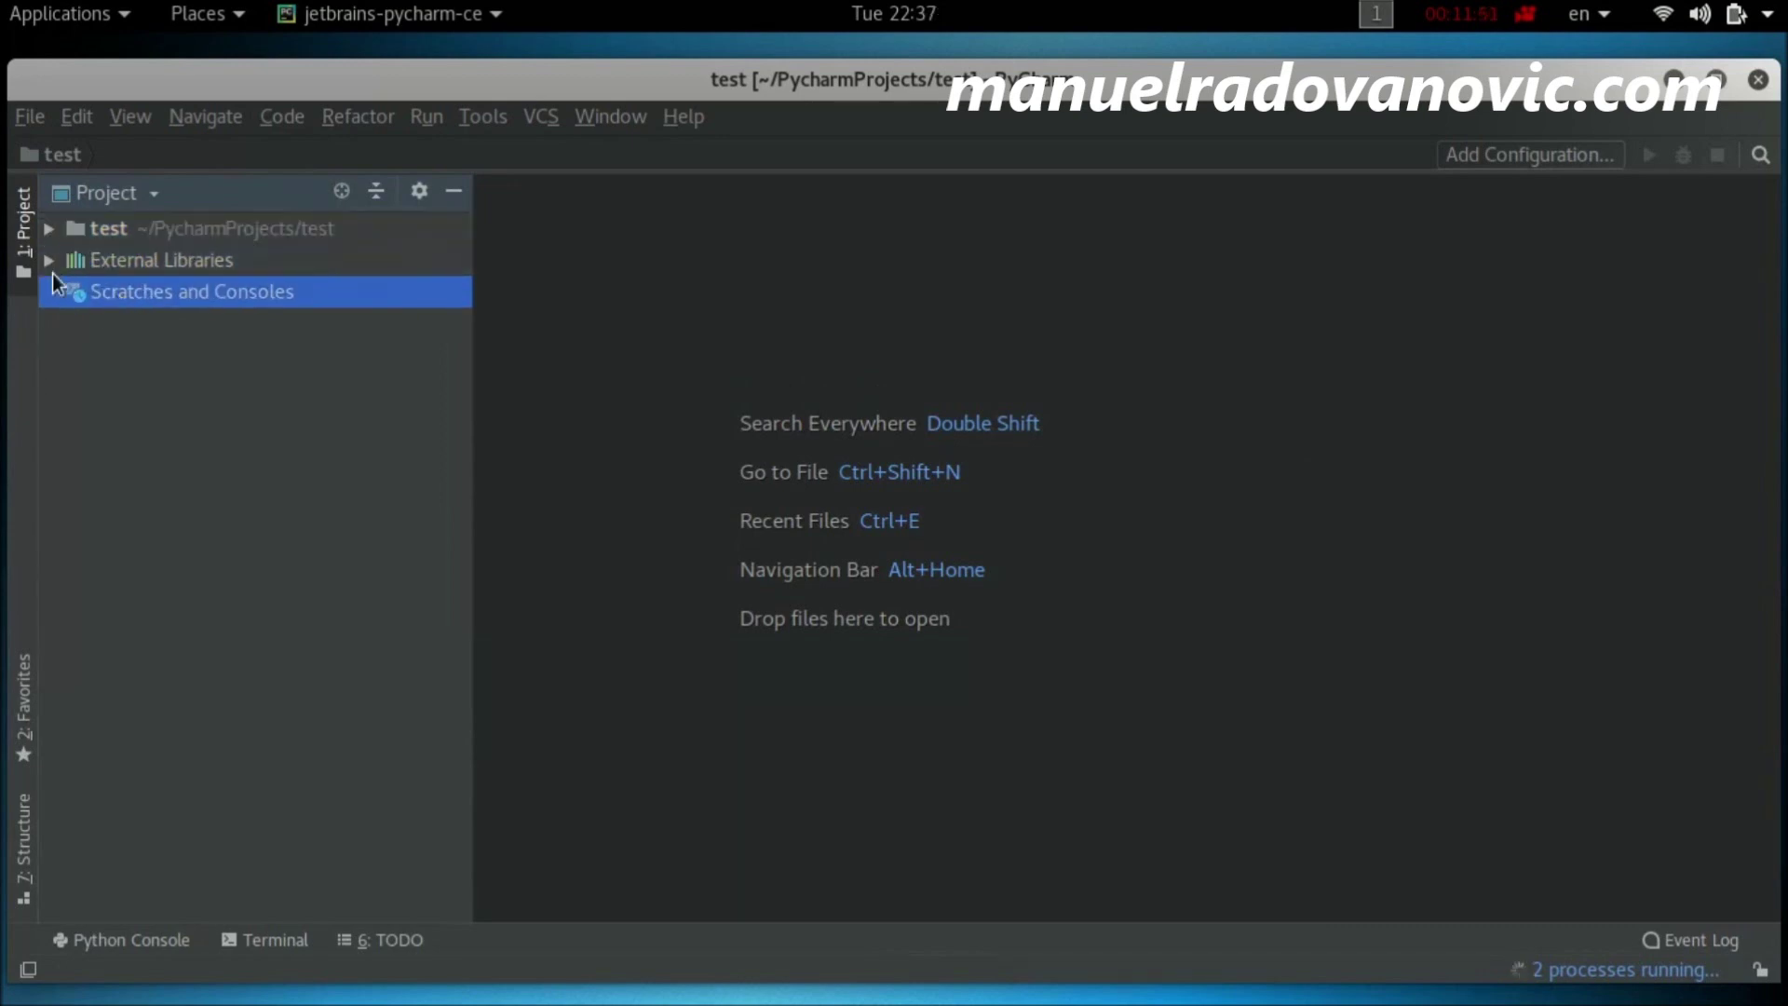
left_click(52, 265)
left_click(211, 294)
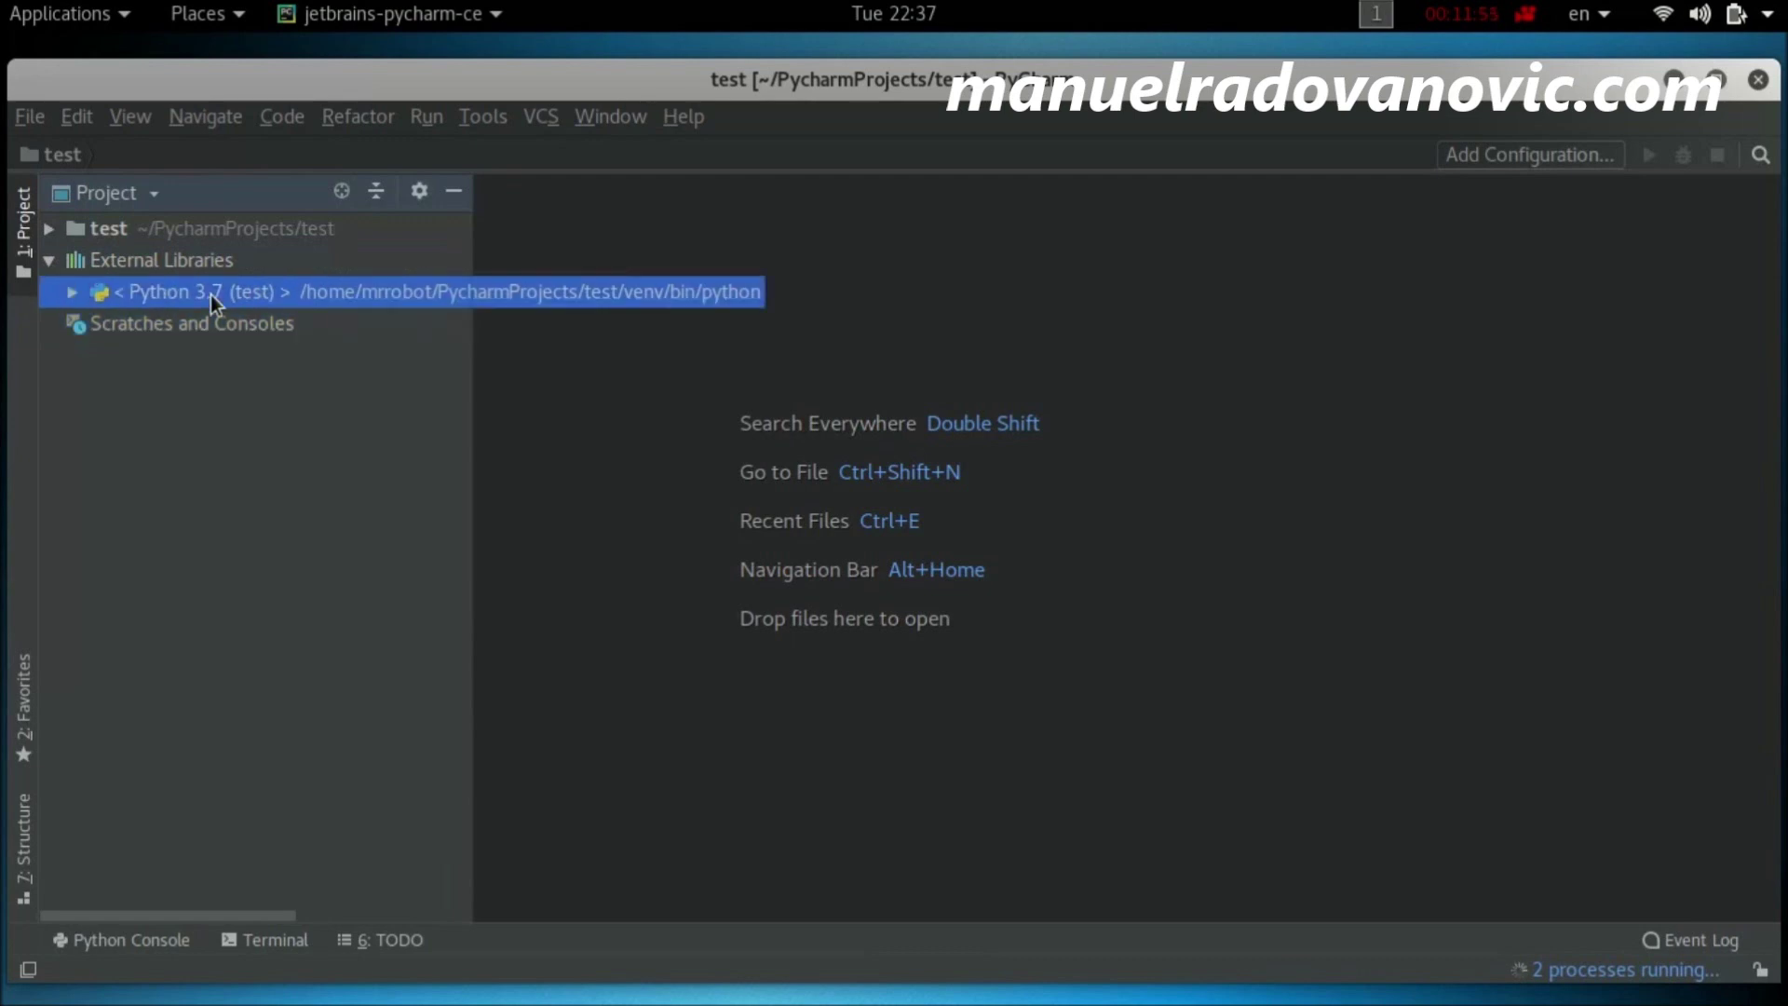
double_click(210, 294)
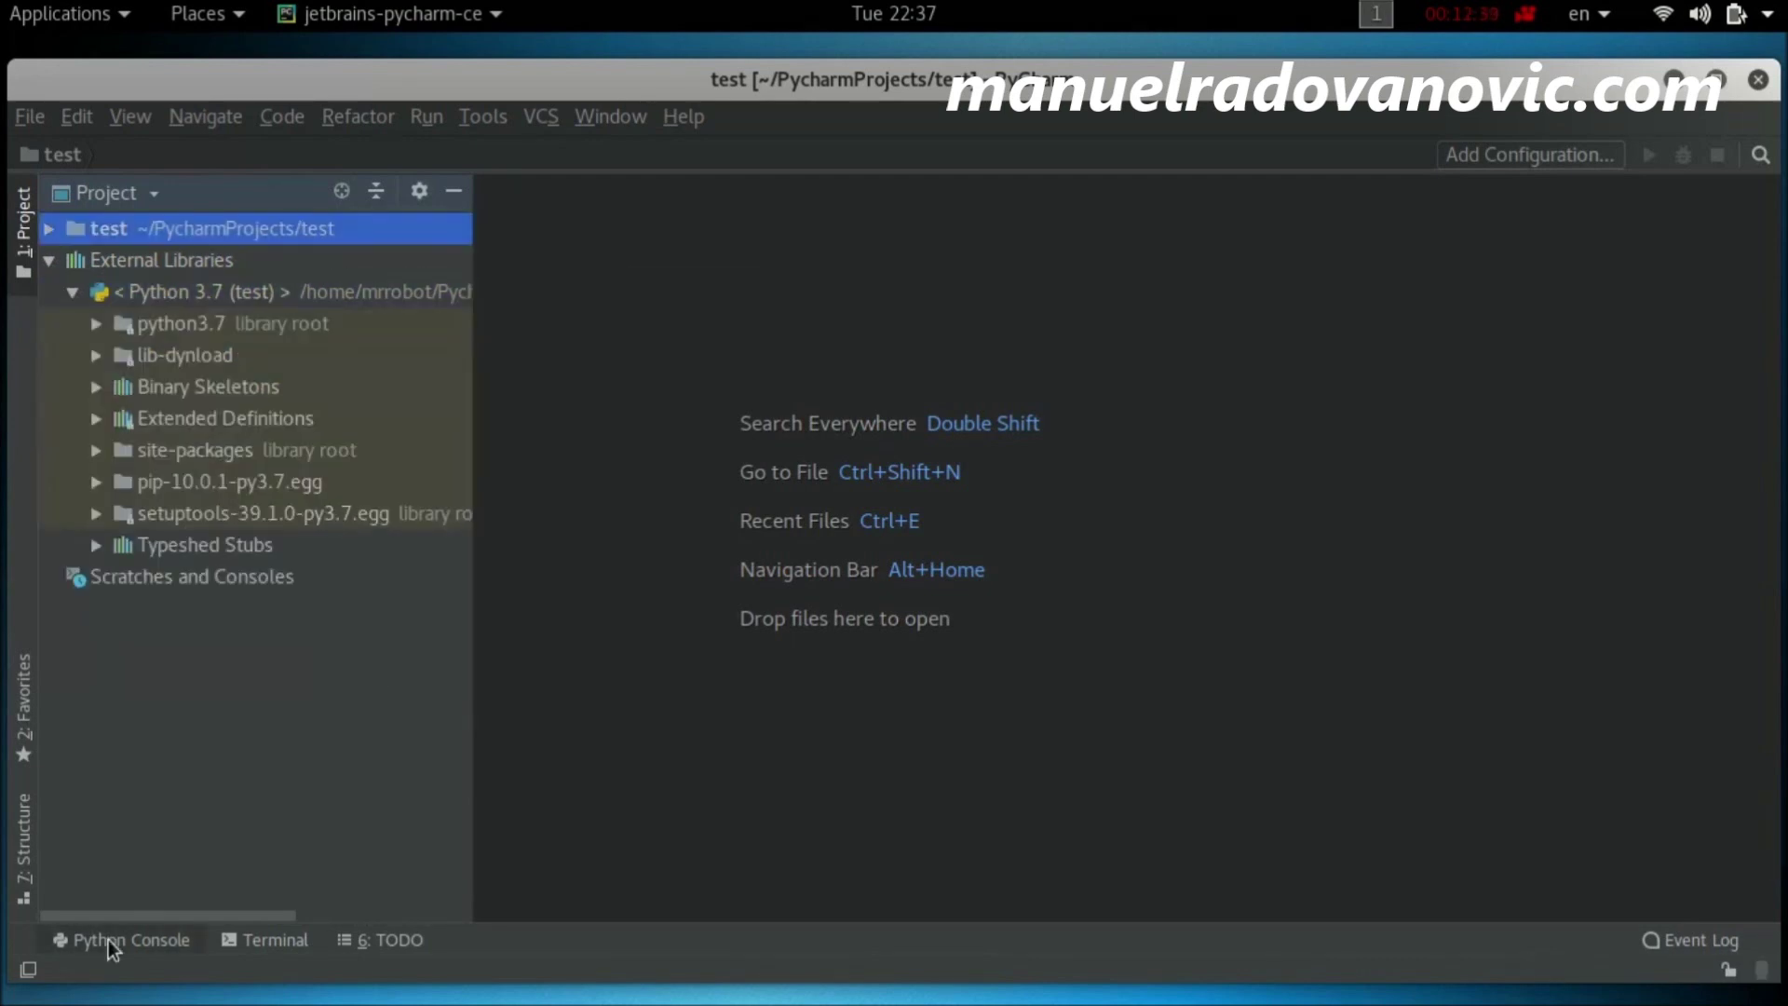
left_click(131, 942)
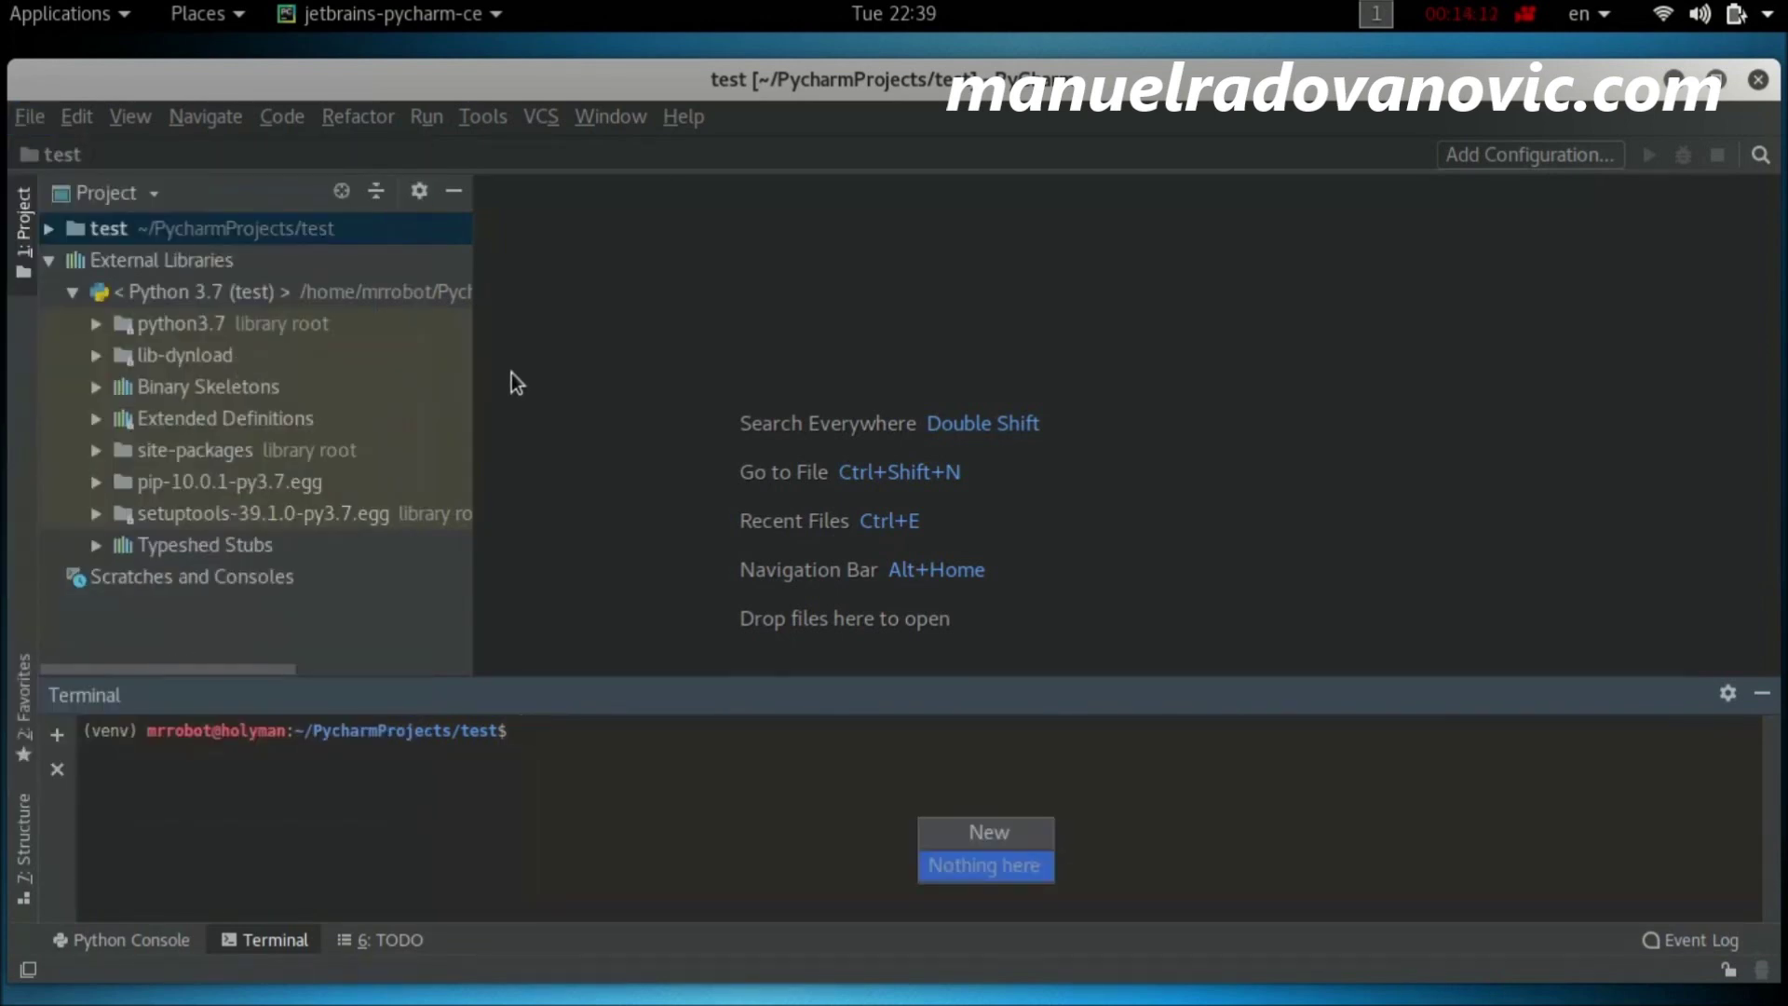
Step: Add a new file named test.py to the test project folder
right_click(103, 232)
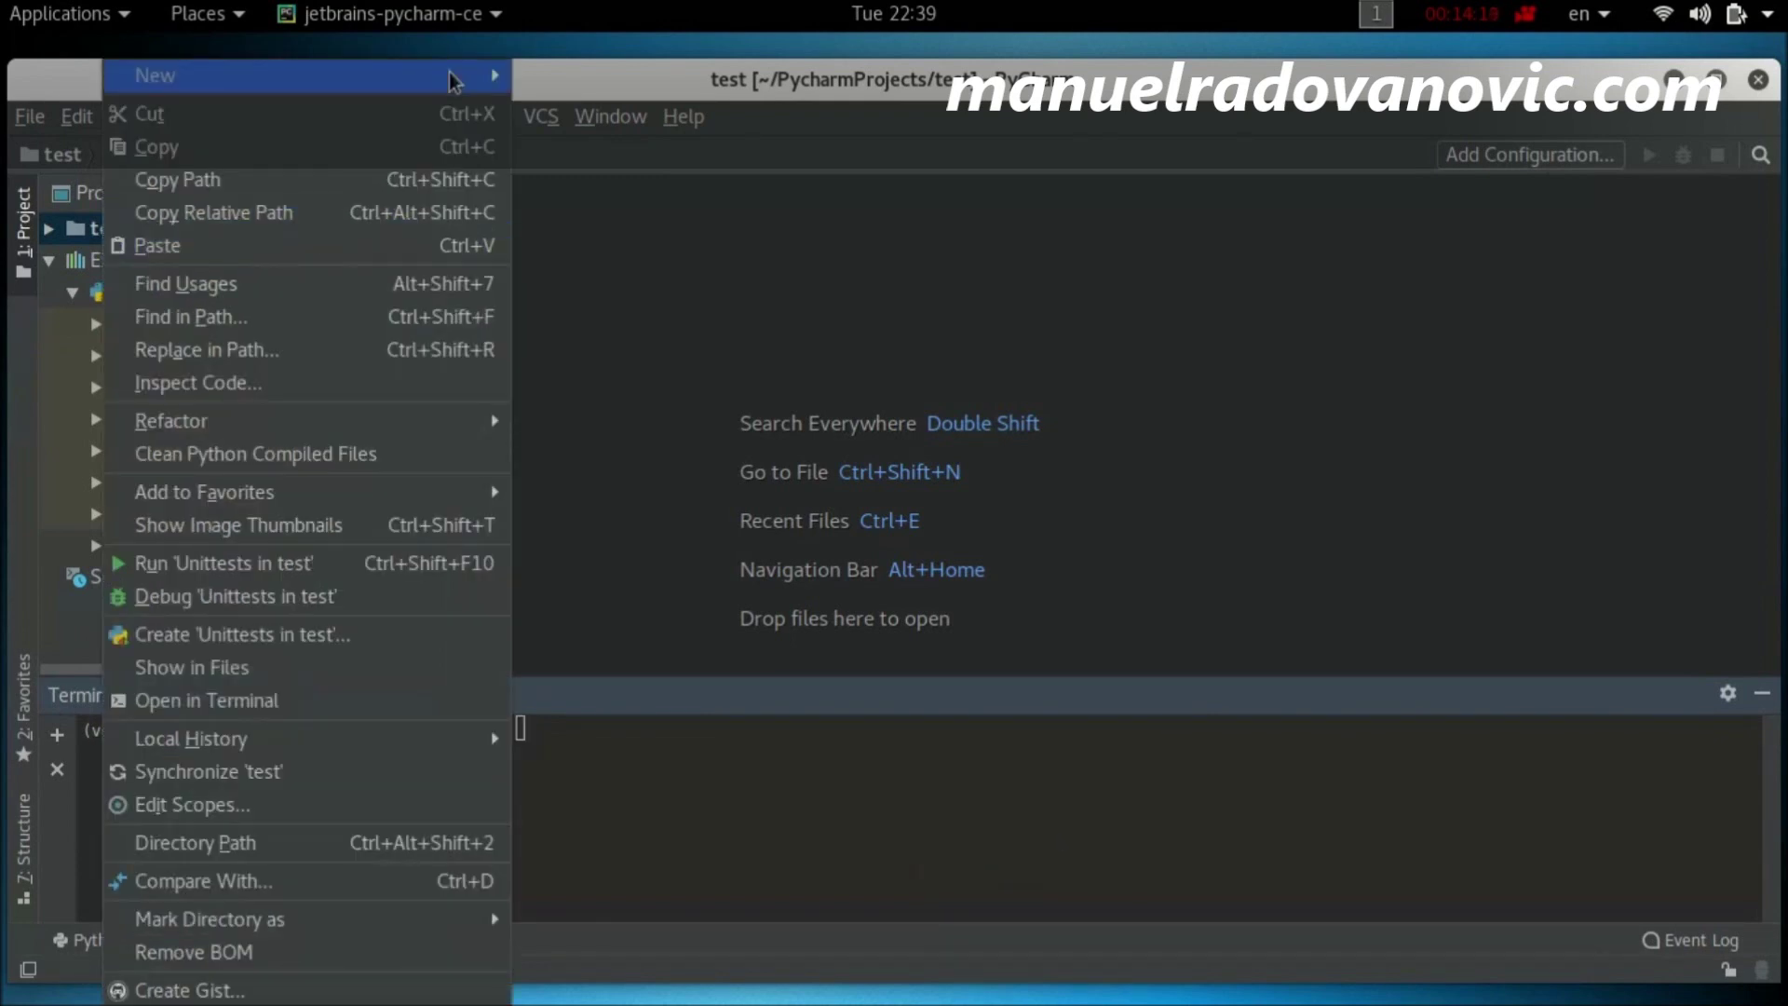
mouse_move(373, 75)
left_click(569, 82)
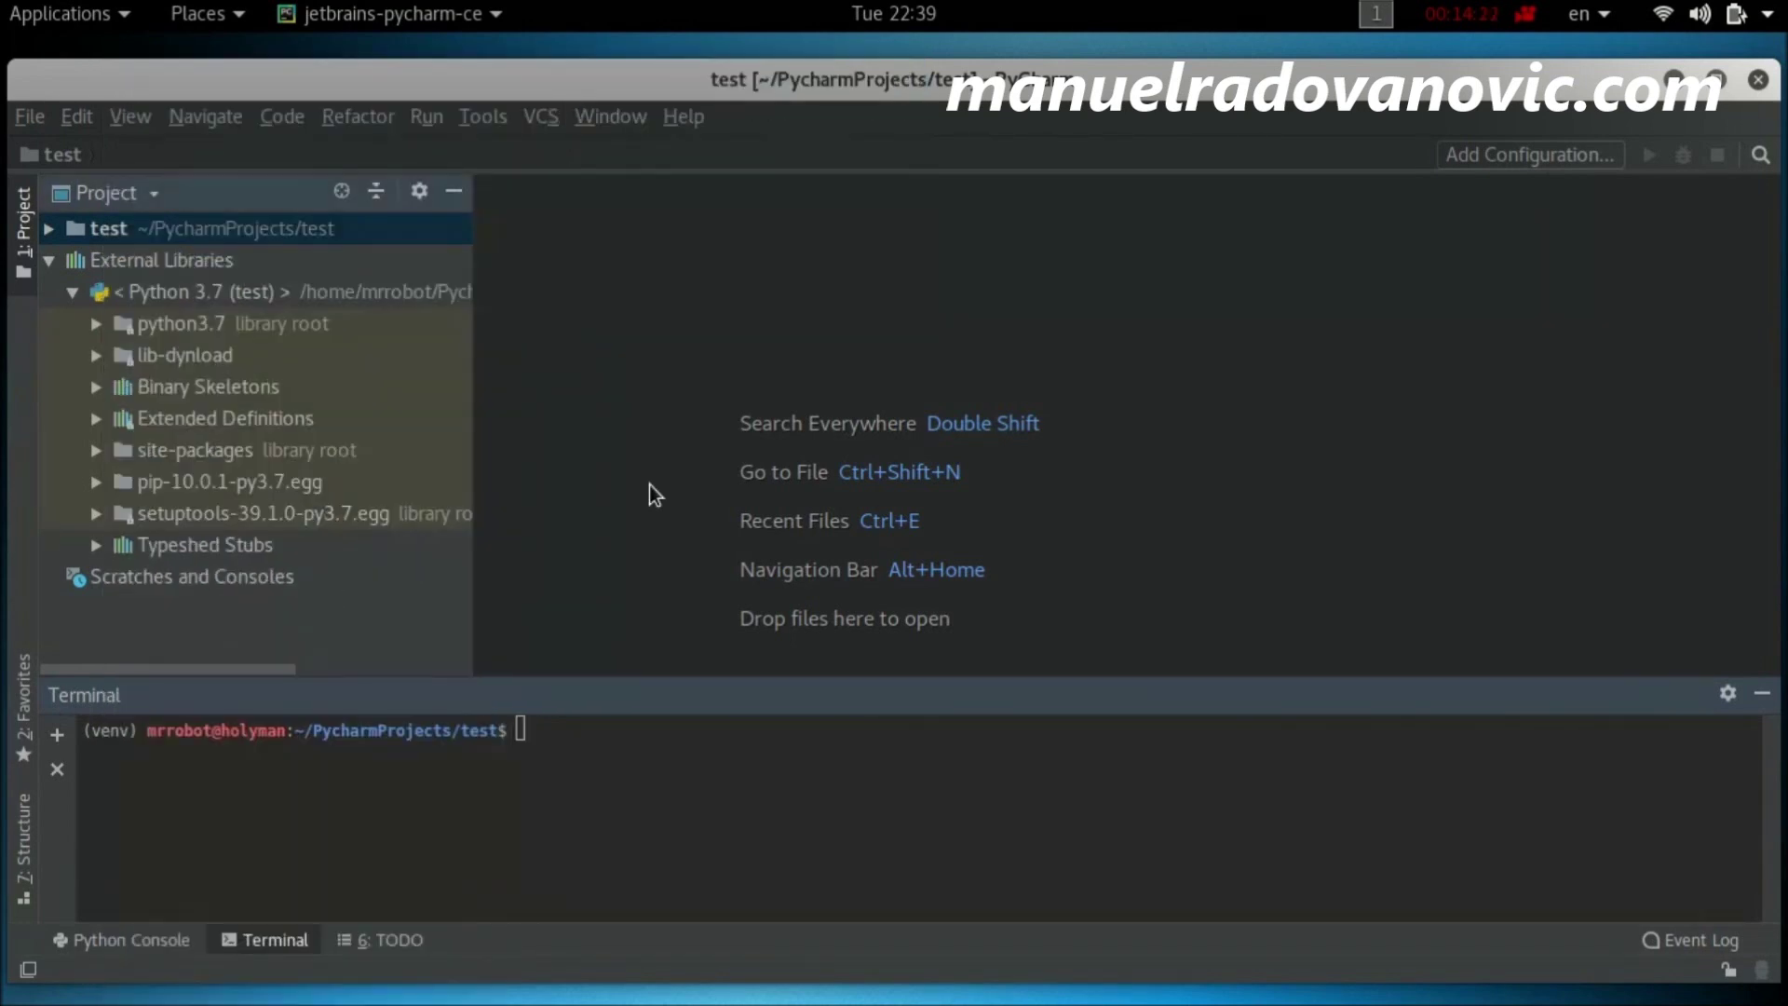
type("test")
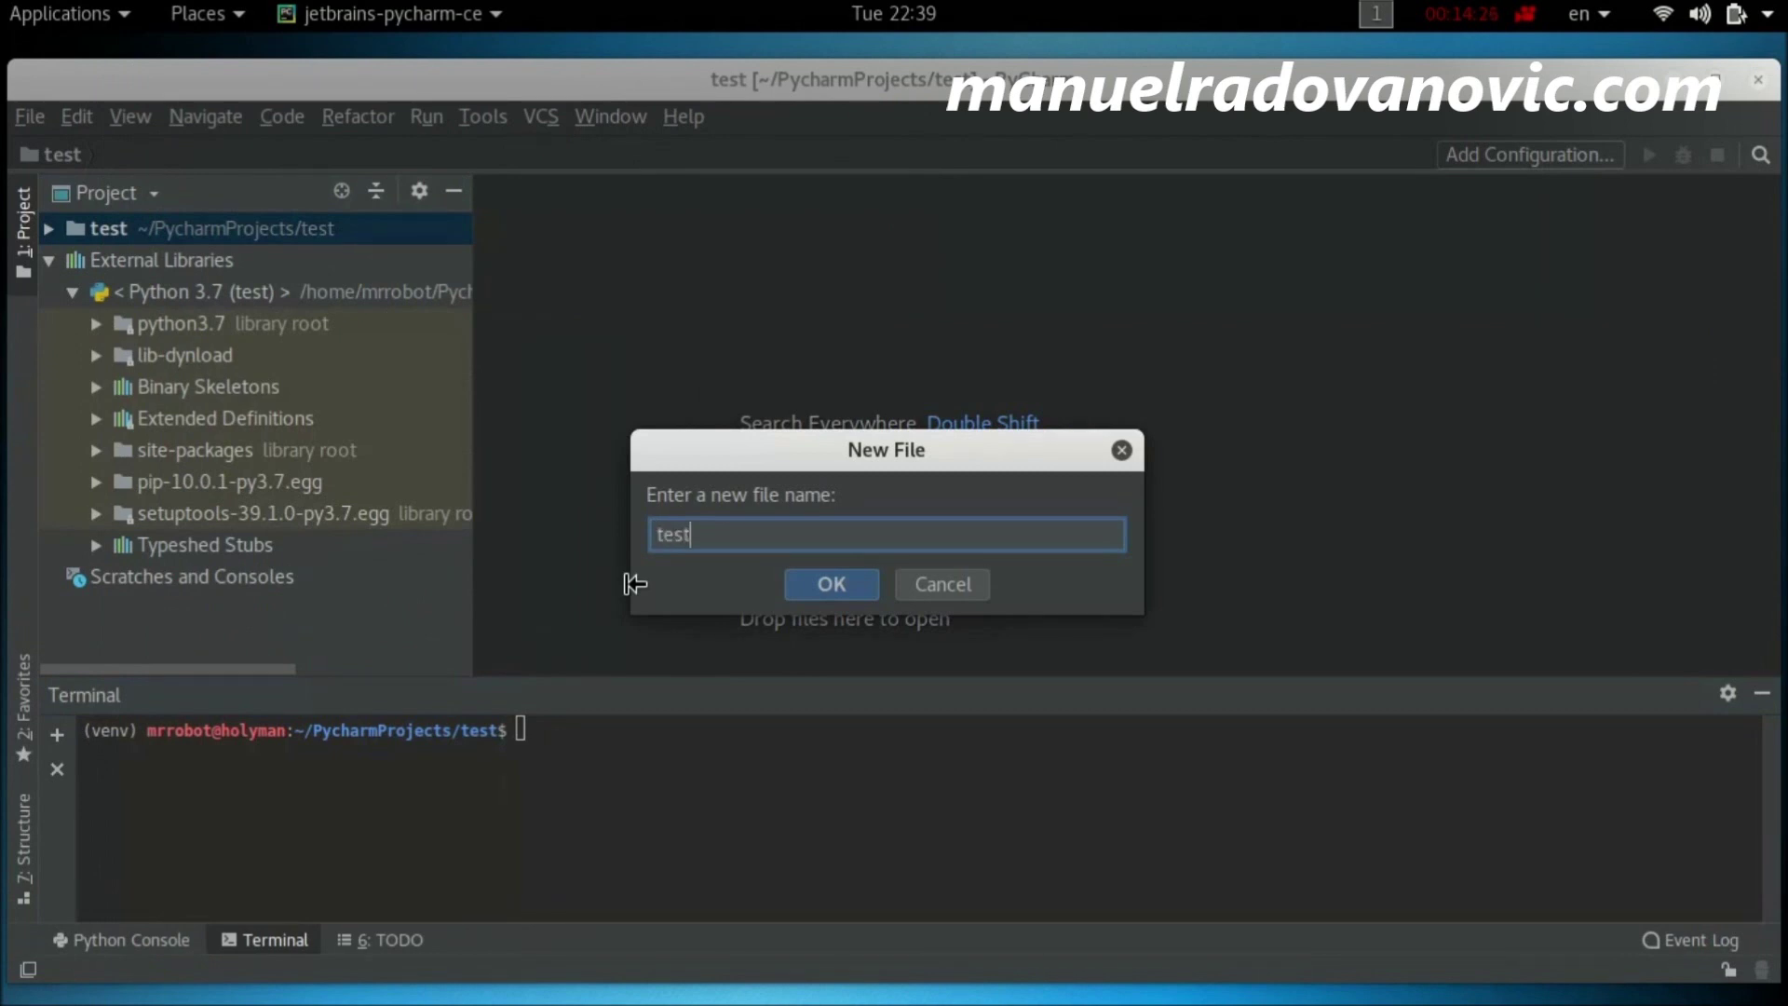
type(".py")
key("Return")
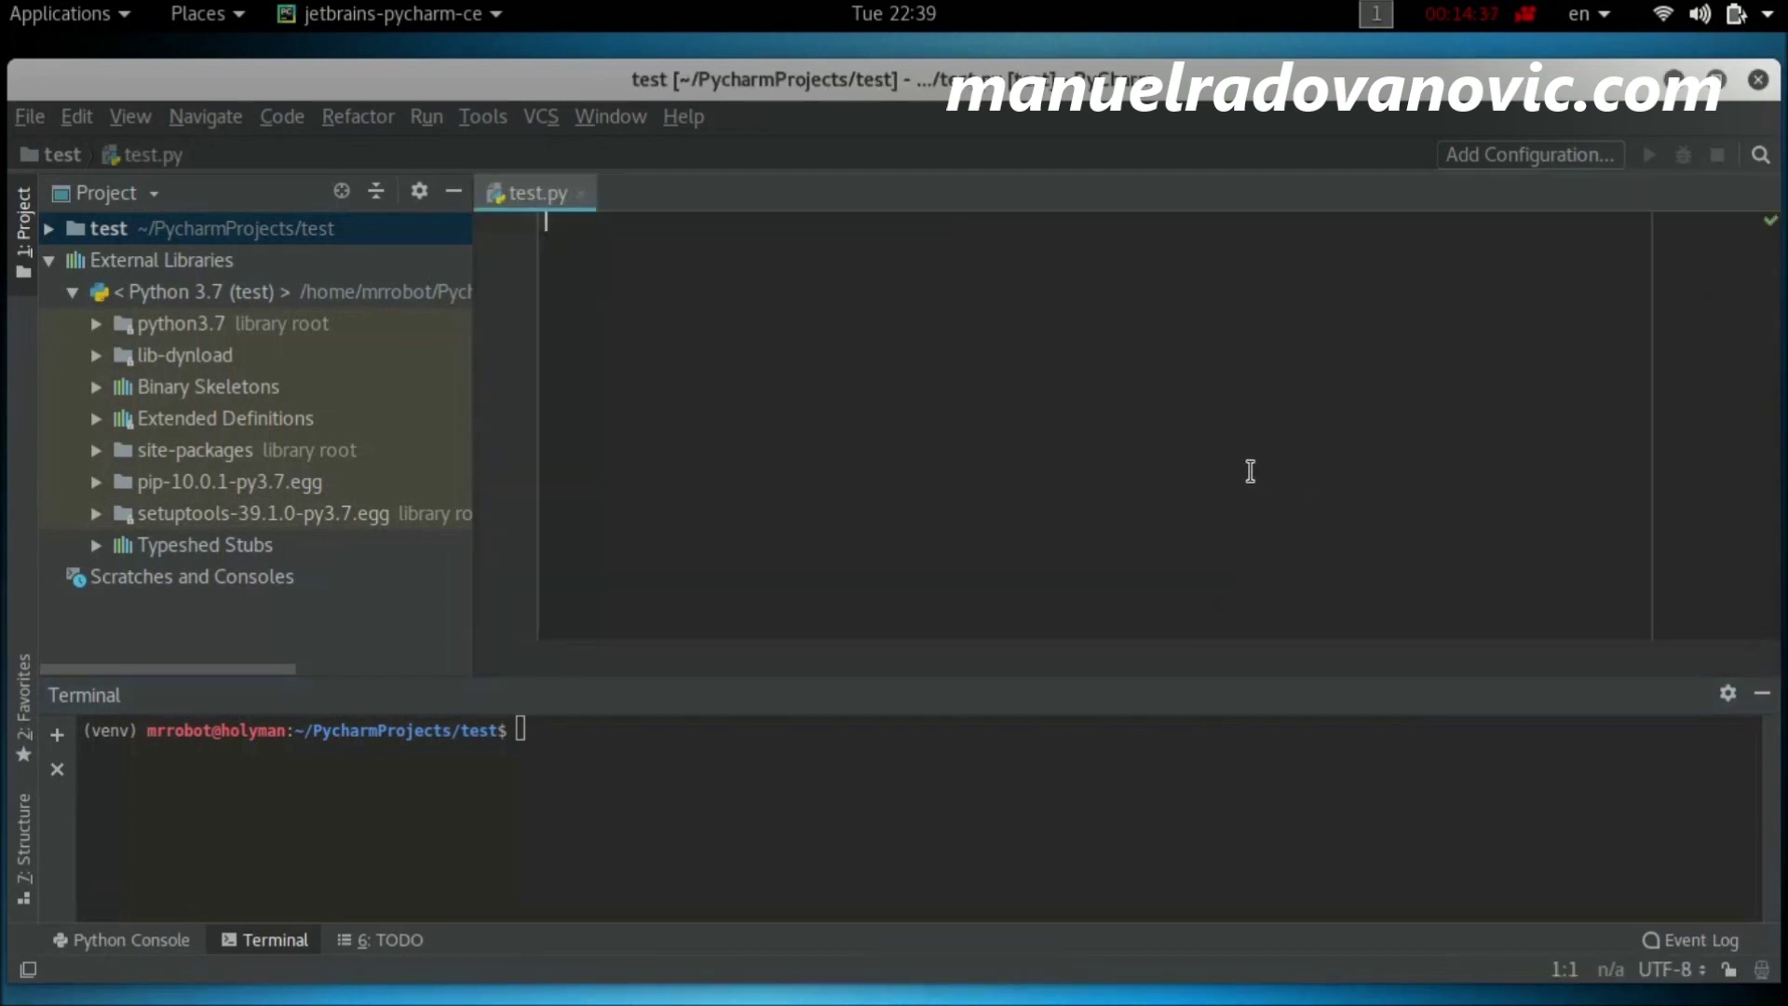
Step: Write print("Hello World") in test.py and add an empty second line
type("pri")
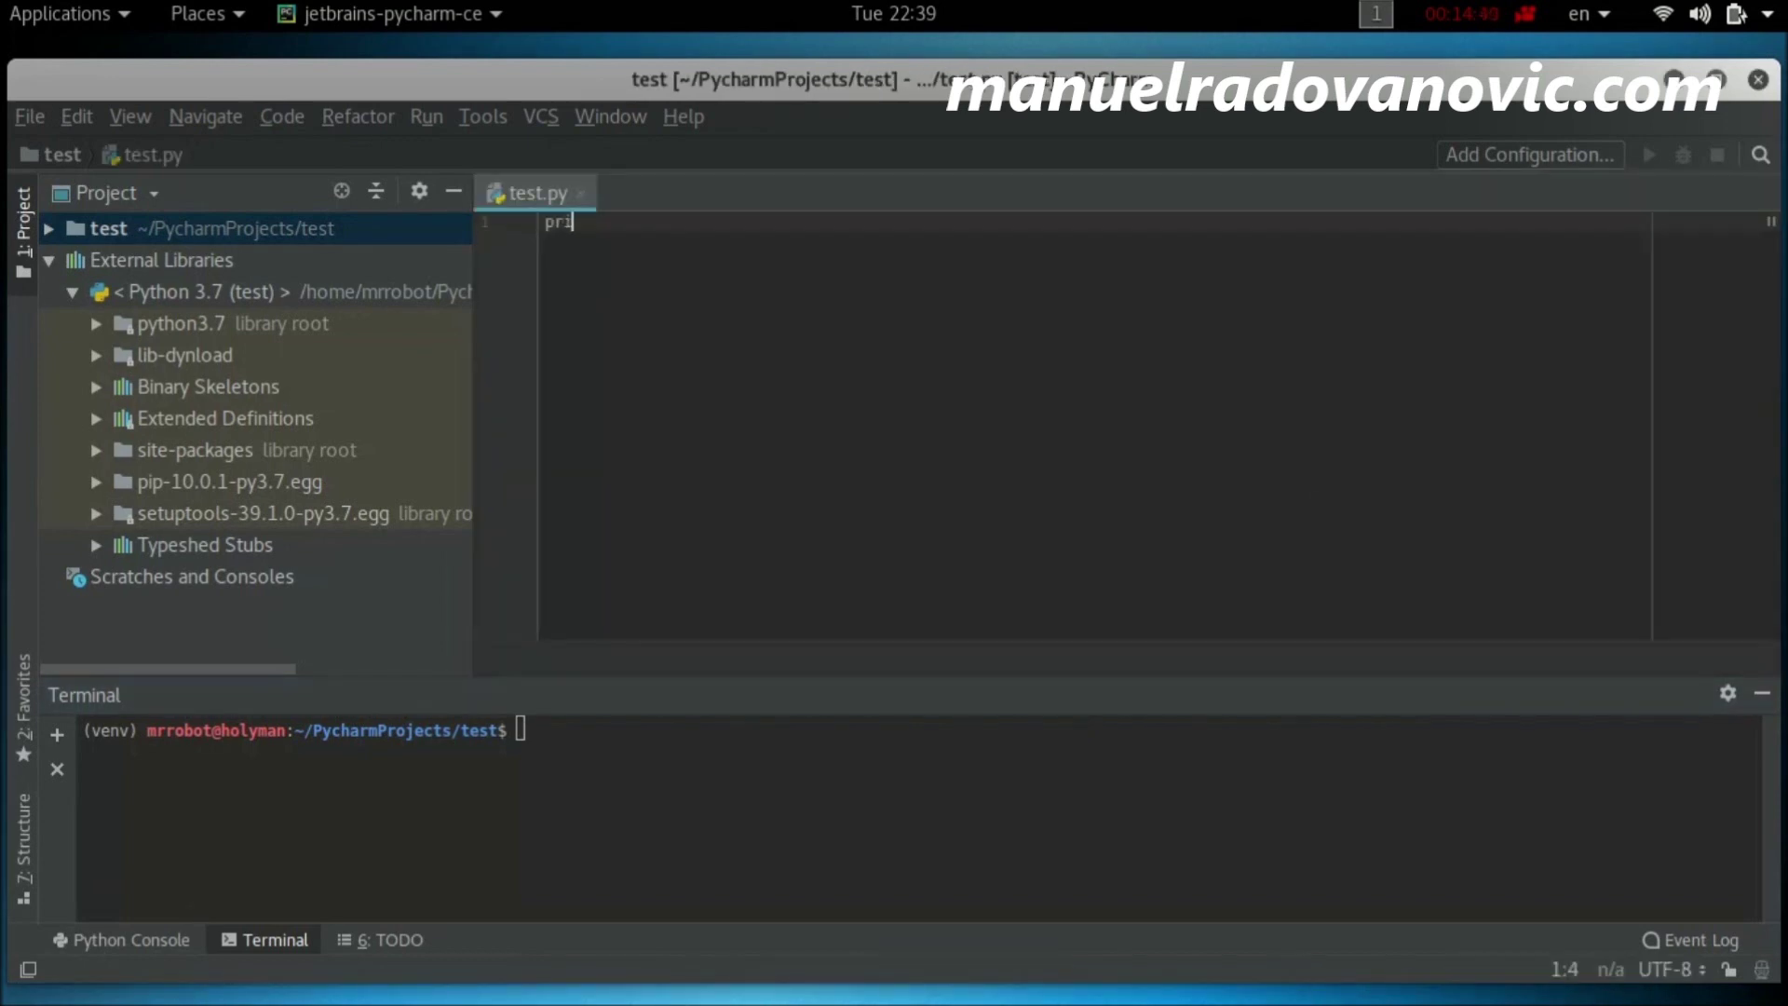
type("nt")
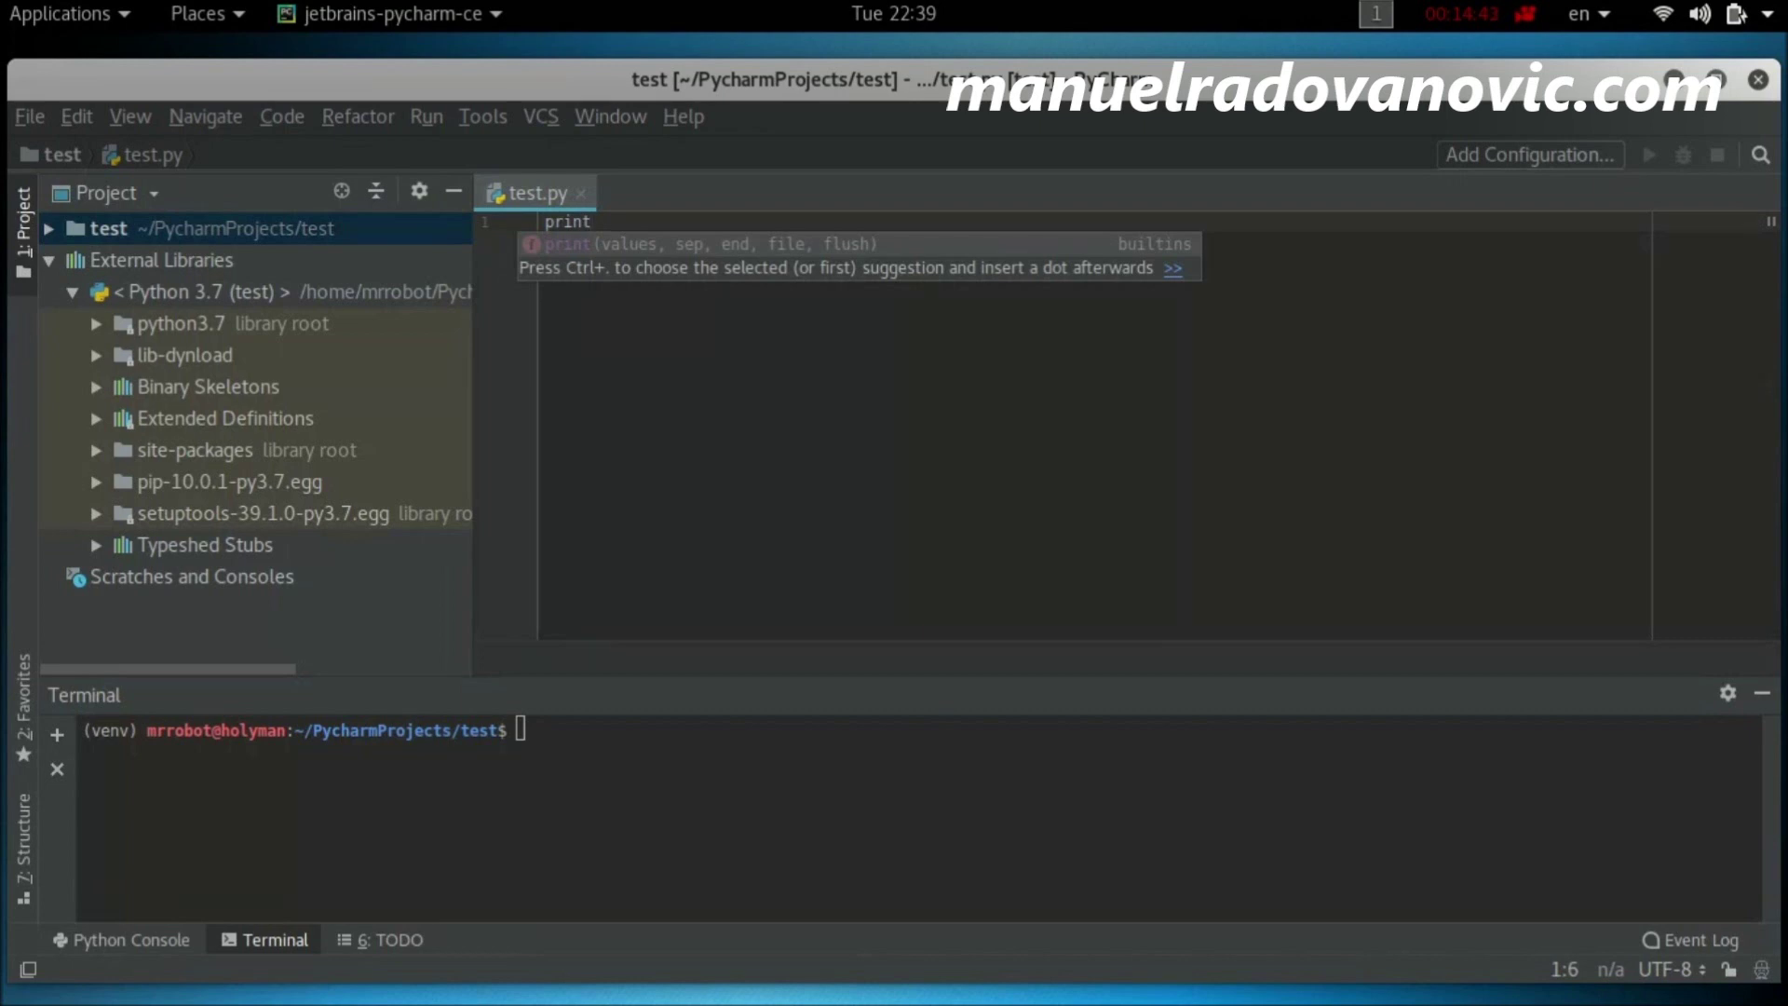
type("(")
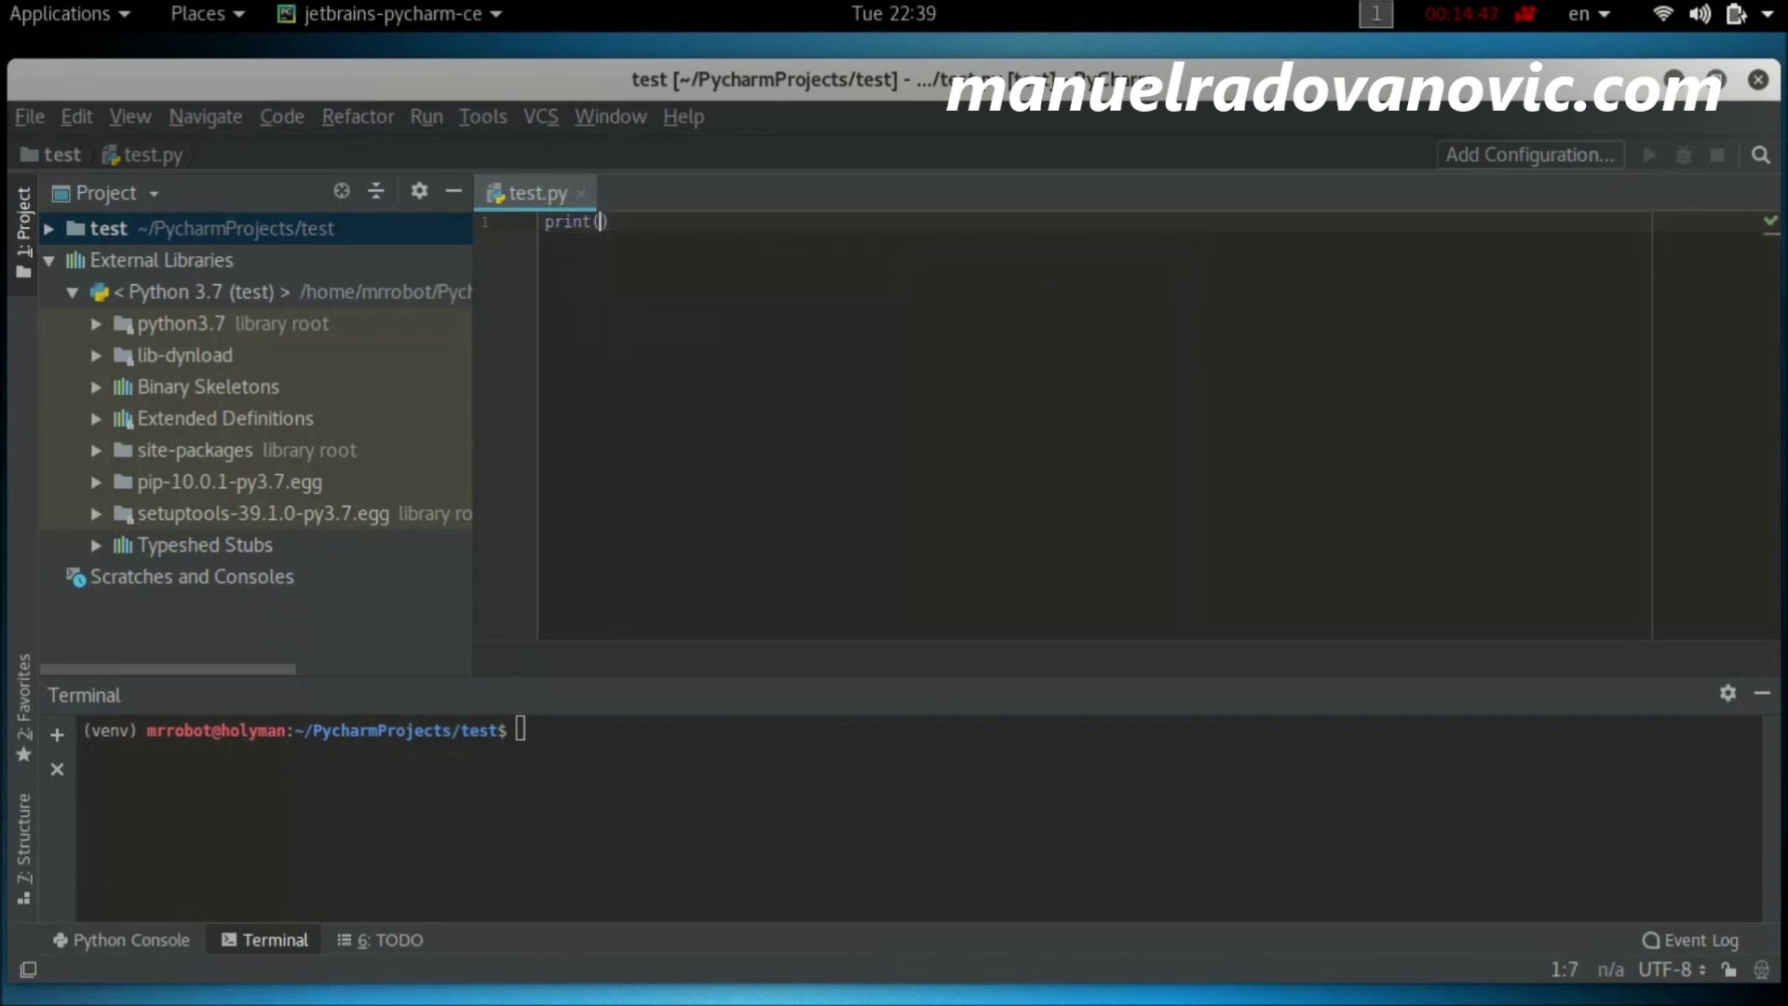
type("\"")
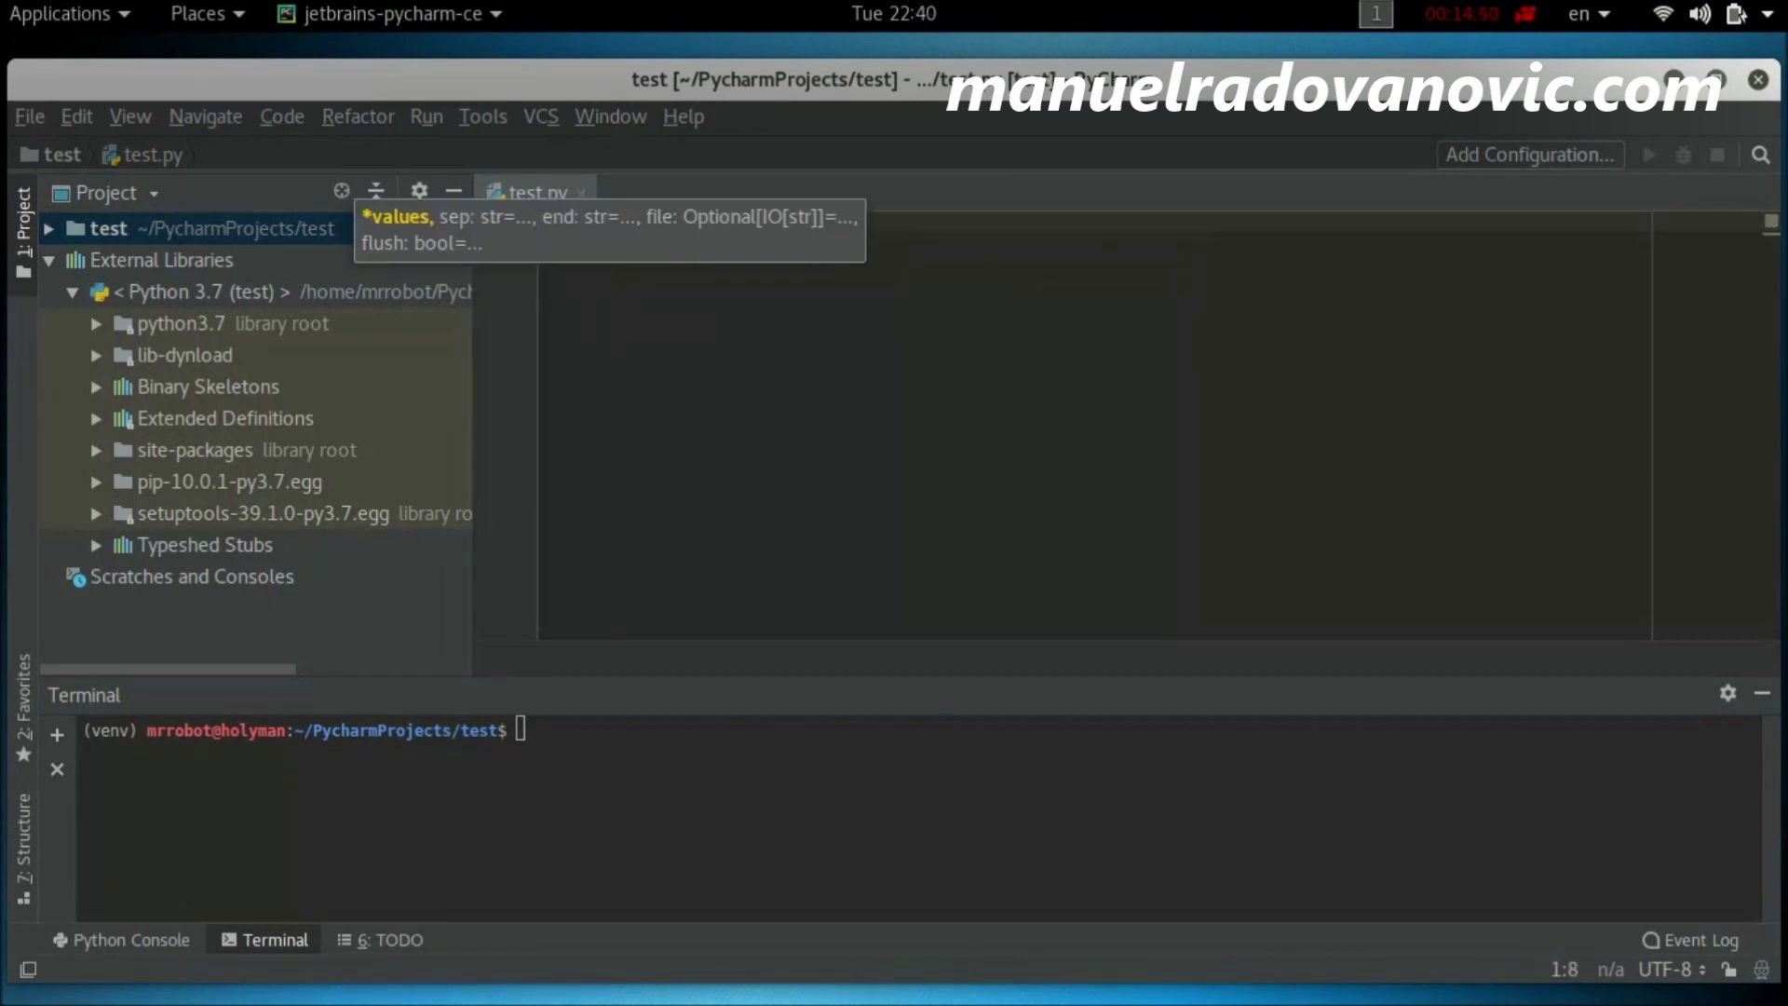
key("Escape")
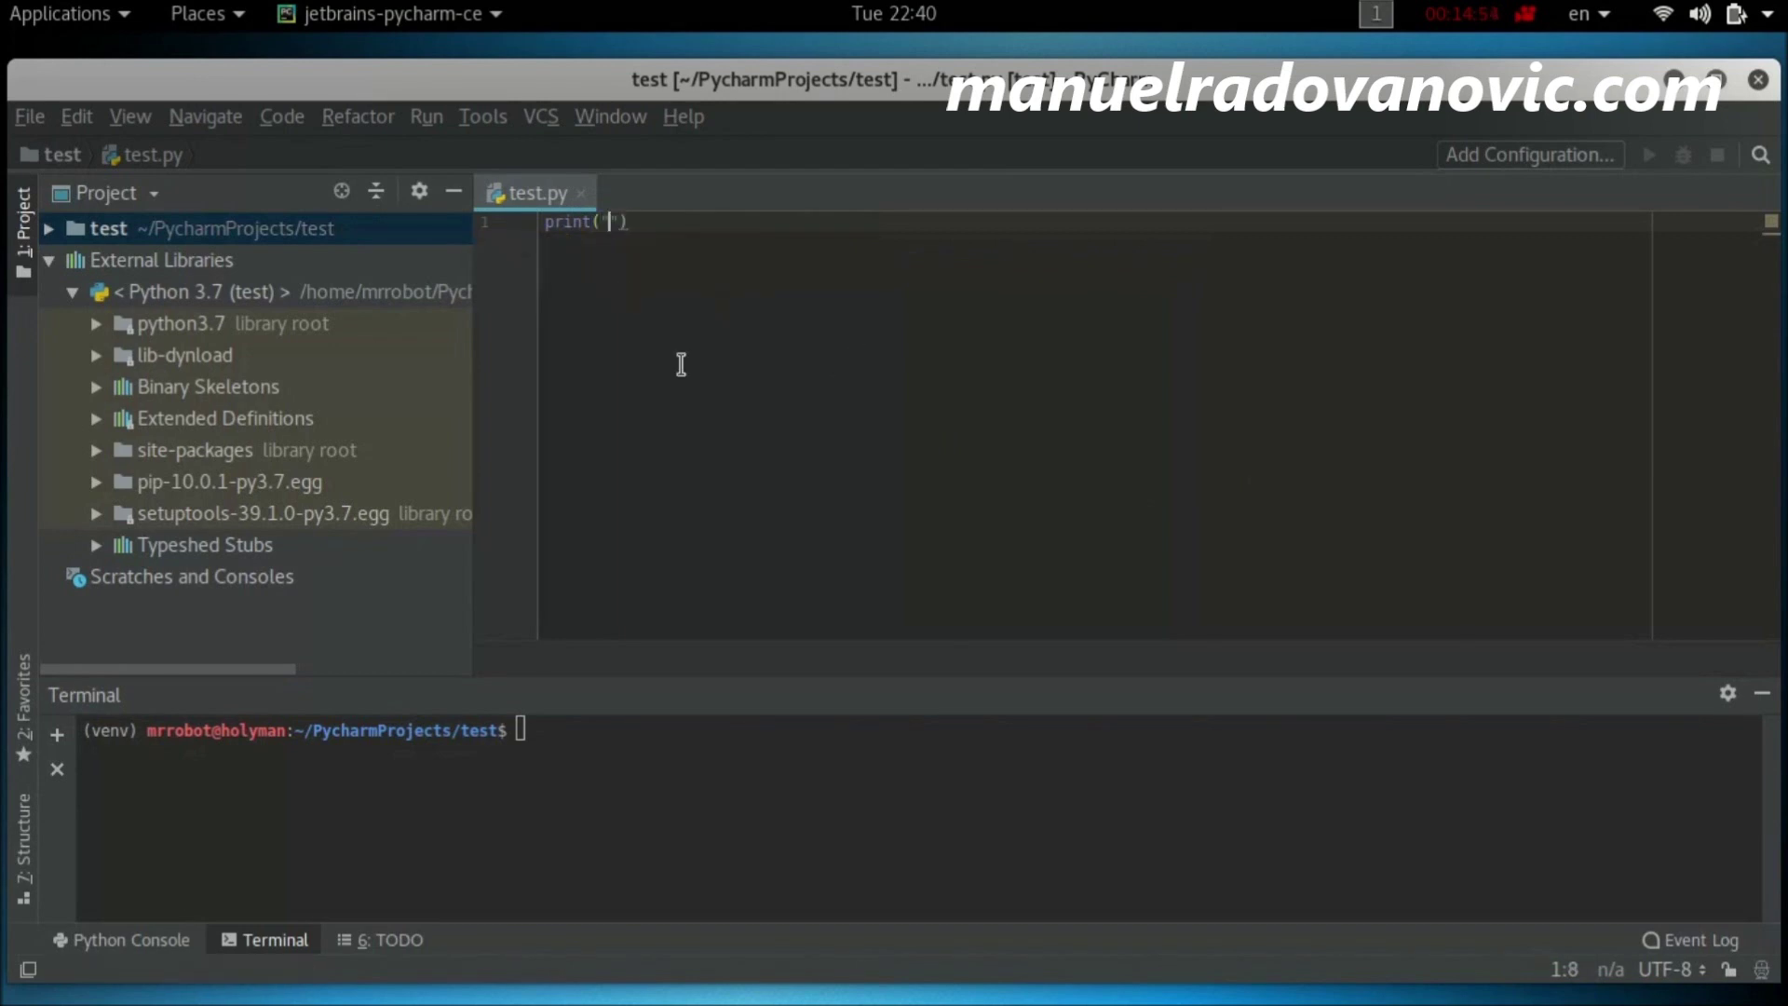
type("Hello")
type(" World")
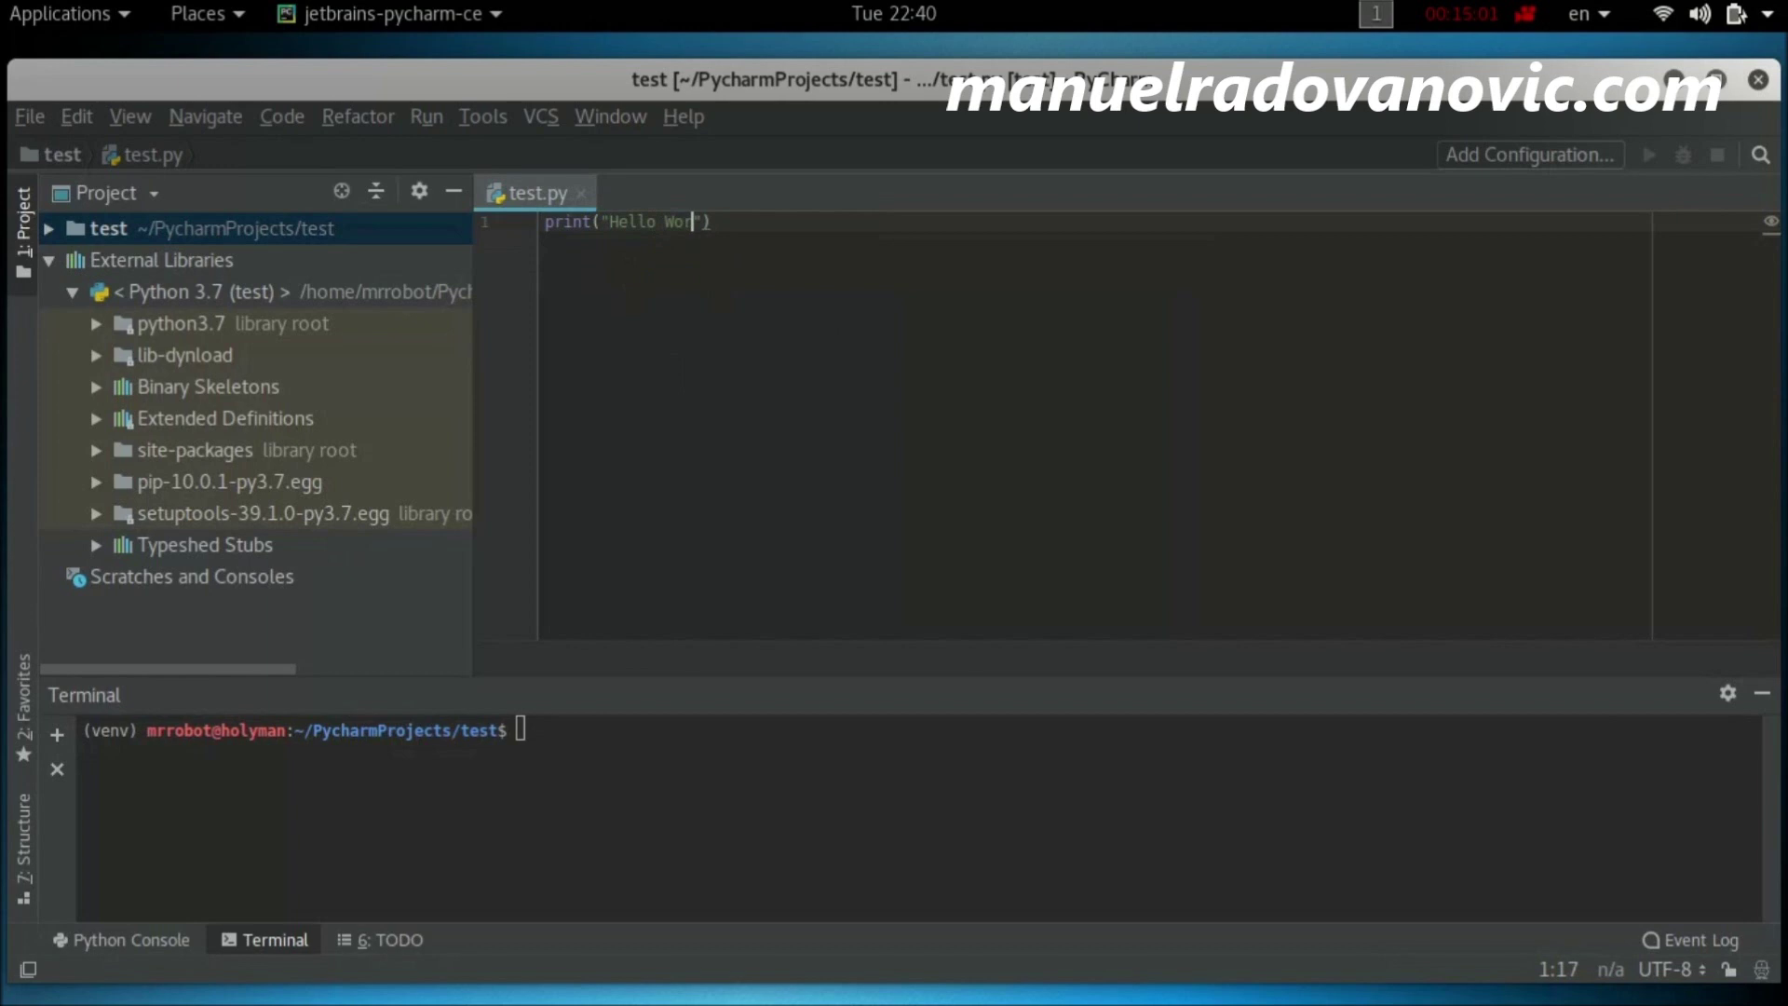
key("End")
key("Return")
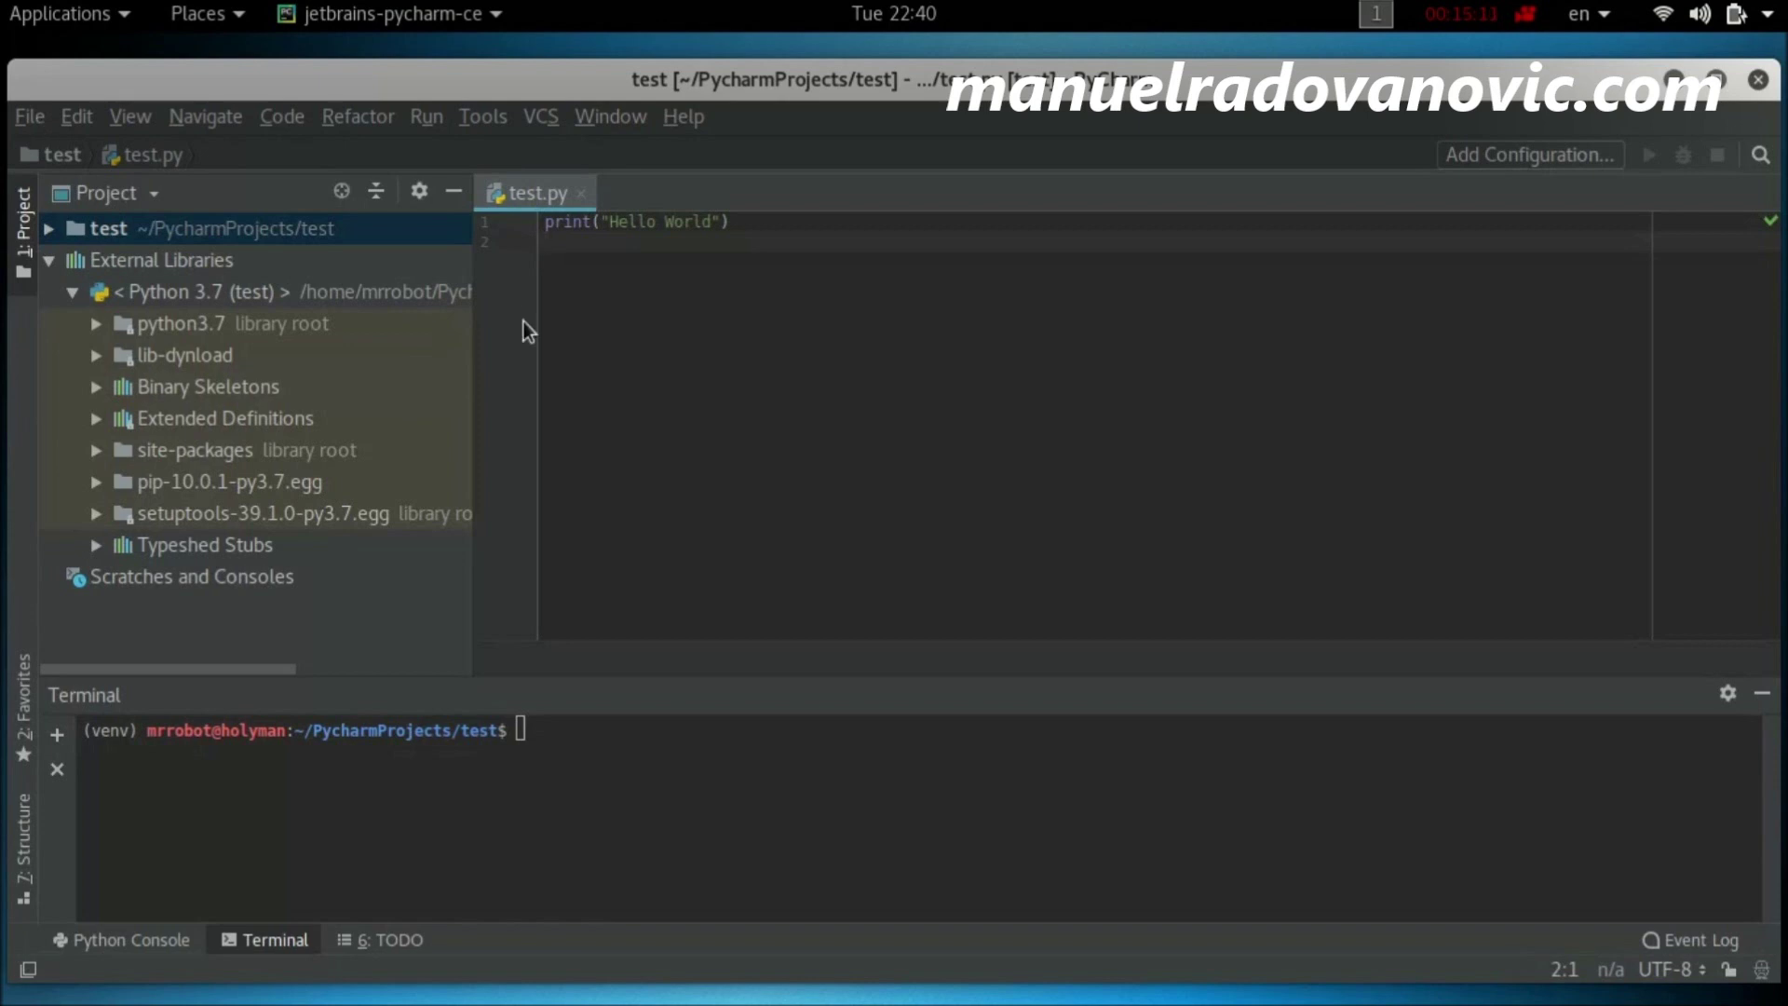
Step: Run test.py from the editor and check the Hello World output
right_click(624, 231)
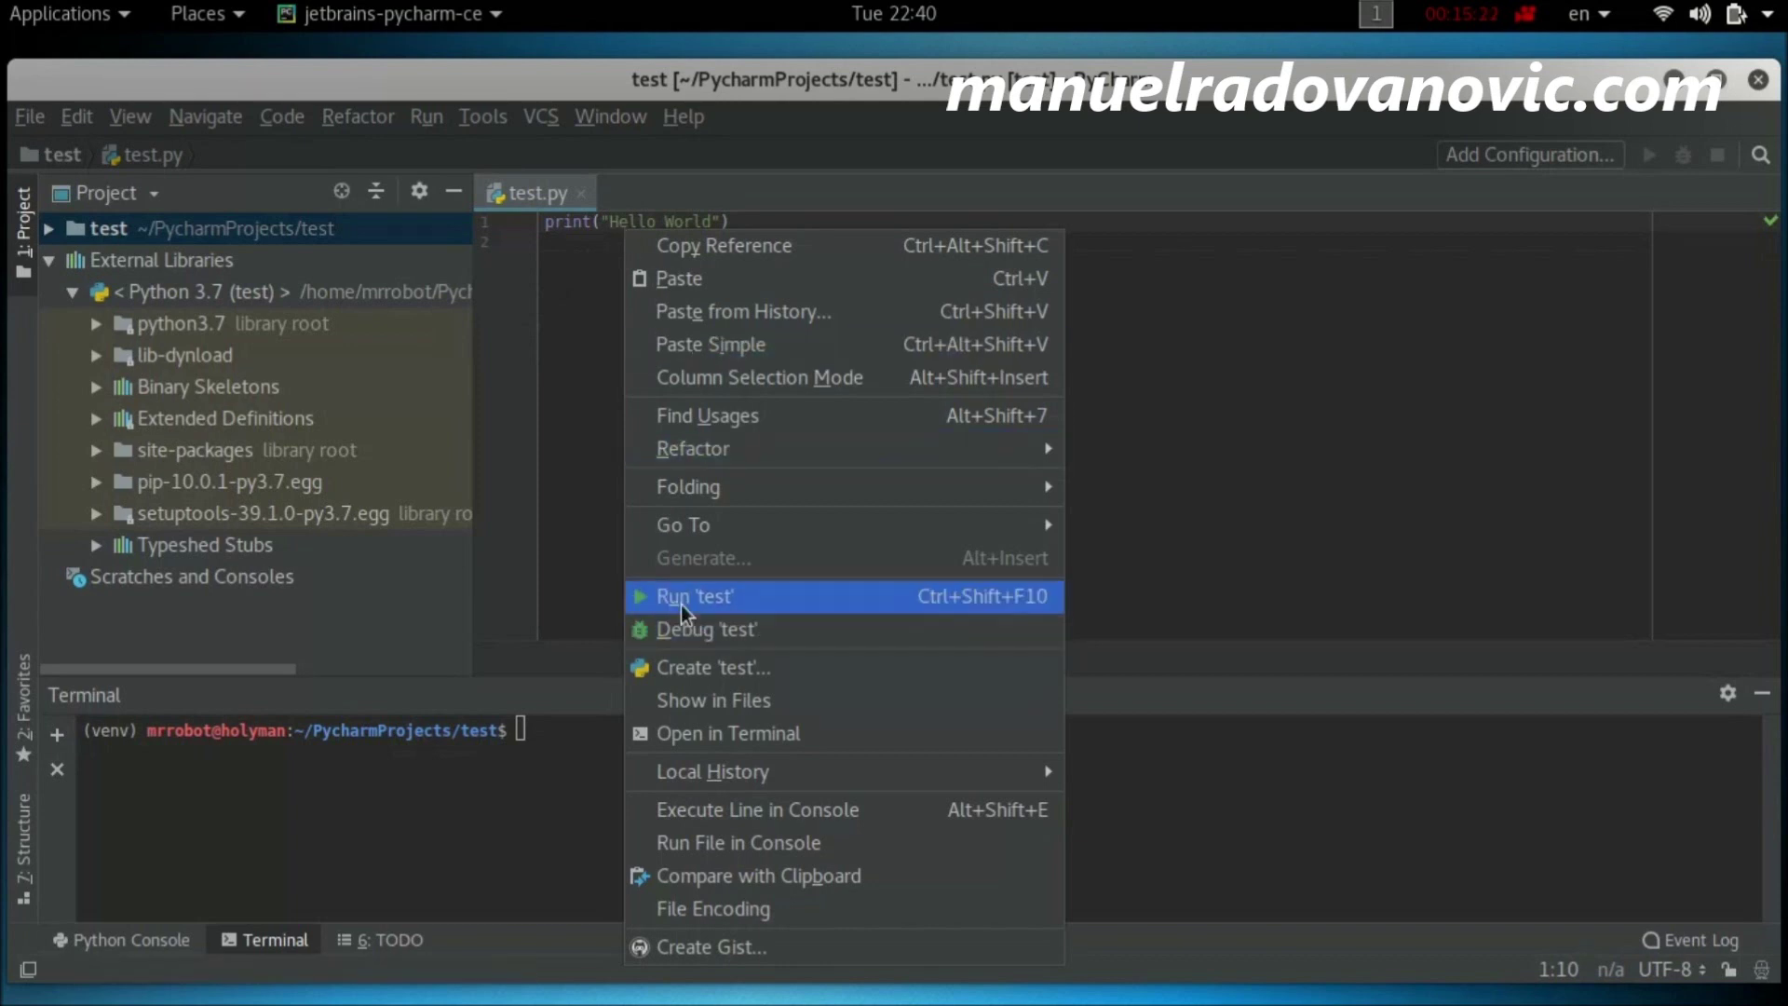
left_click(680, 603)
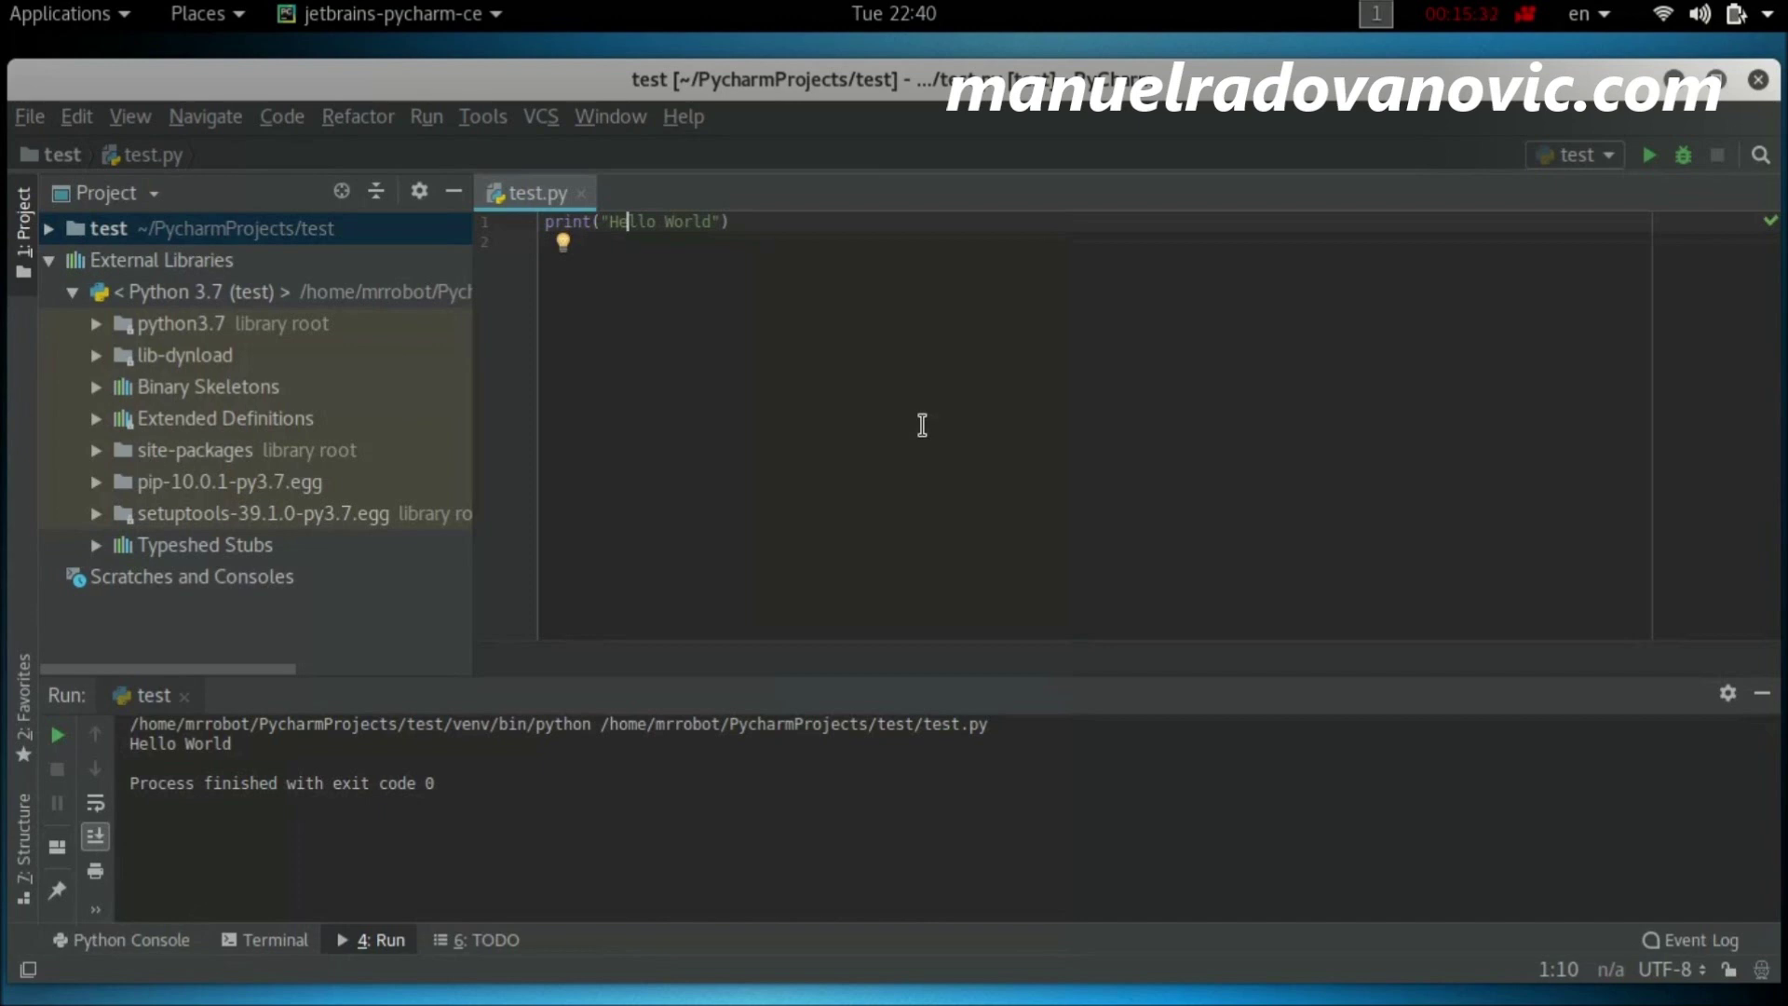
left_click_drag(1006, 735, 616, 724)
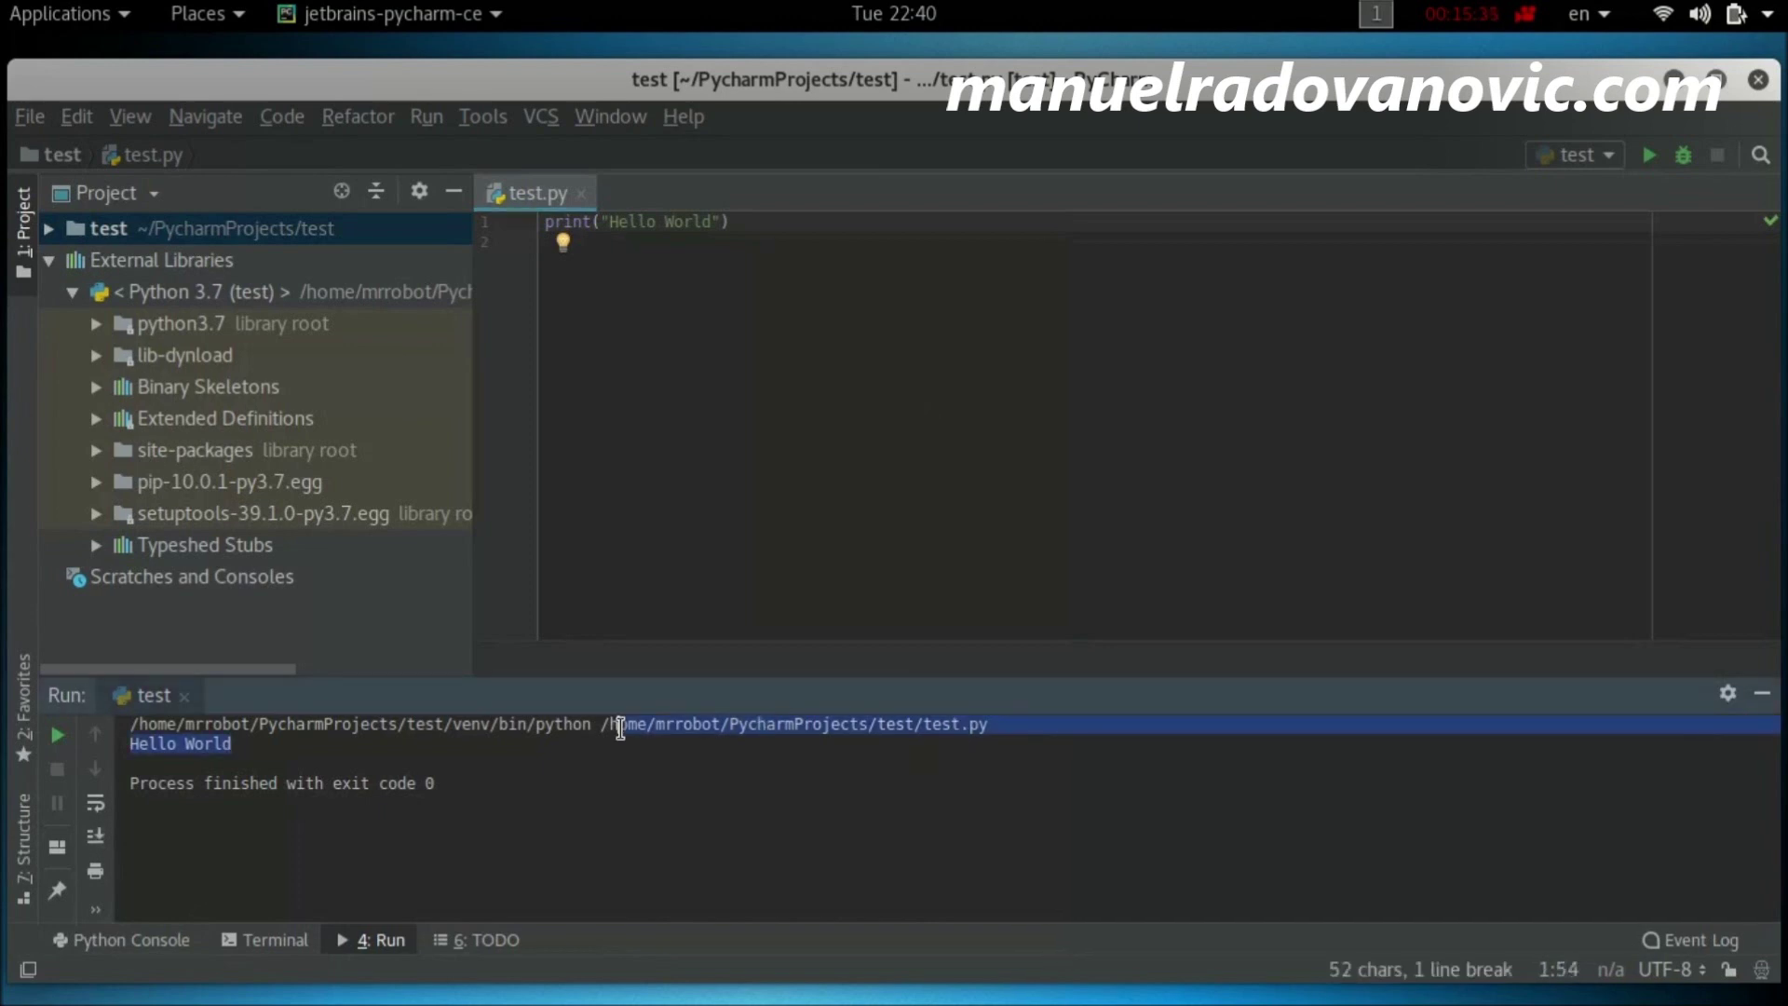
left_click(253, 764)
left_click_drag(130, 743, 233, 743)
left_click(675, 793)
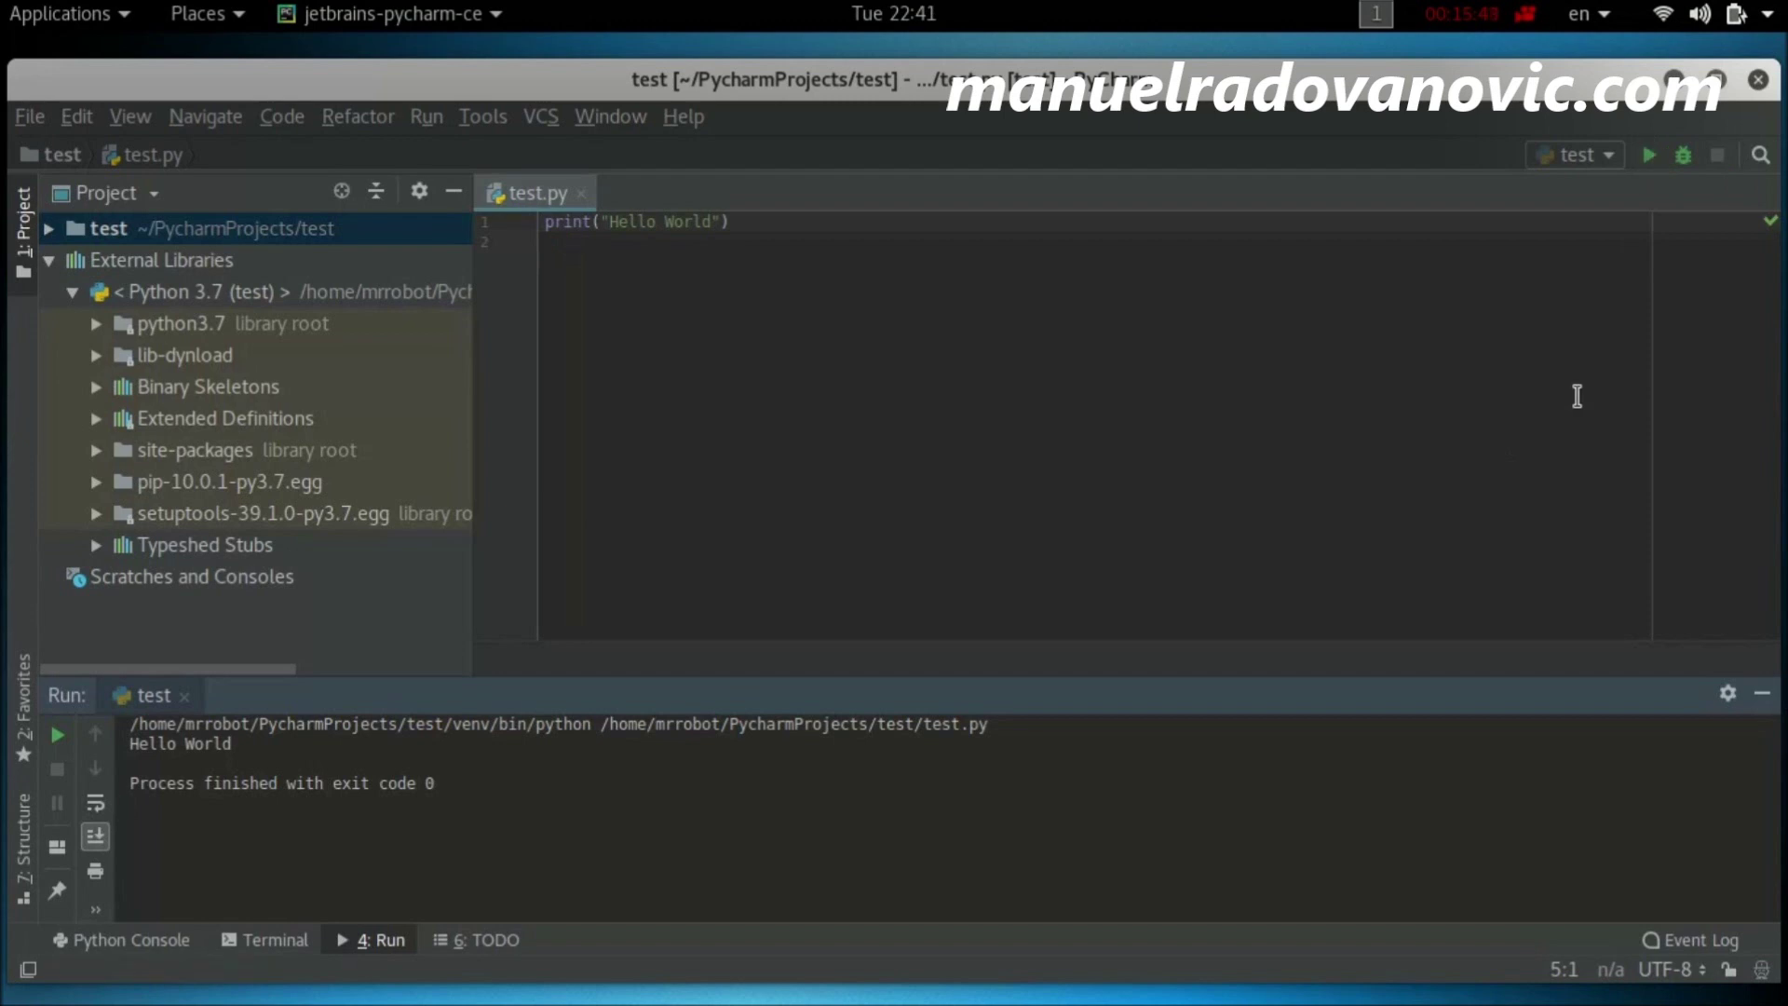
Step: Save the 'test' run configuration and close the PyCharm window
left_click(1609, 157)
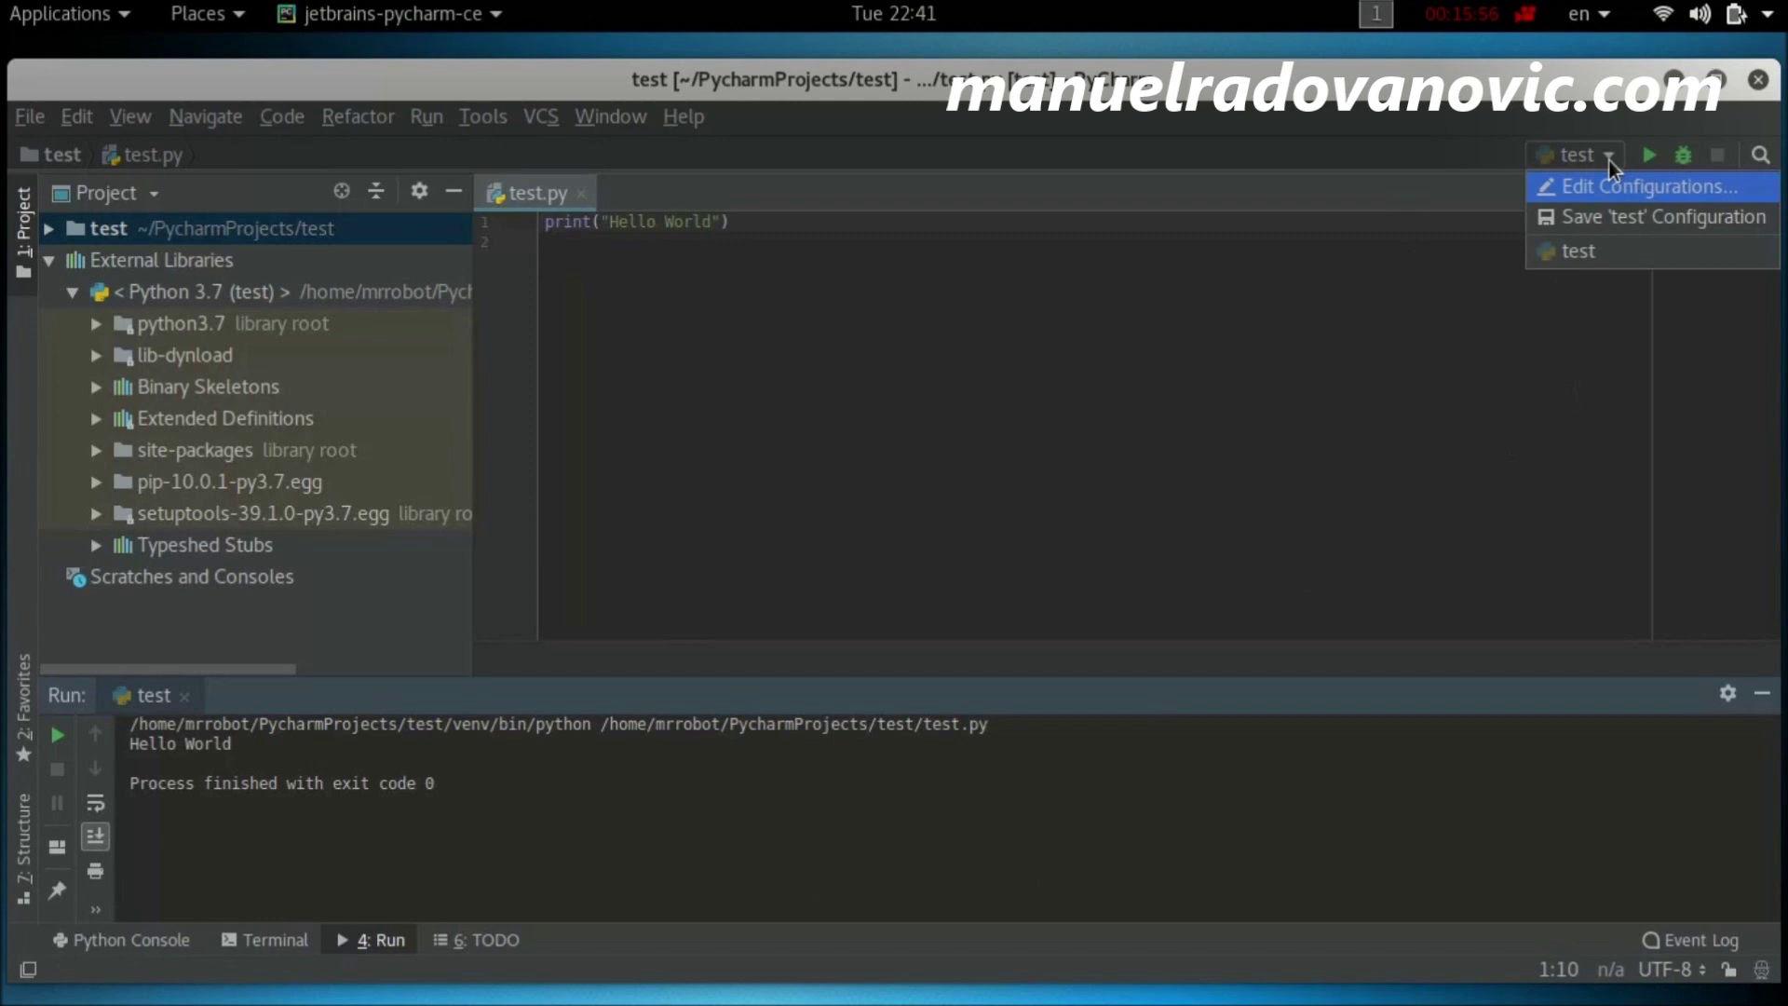
left_click(1601, 222)
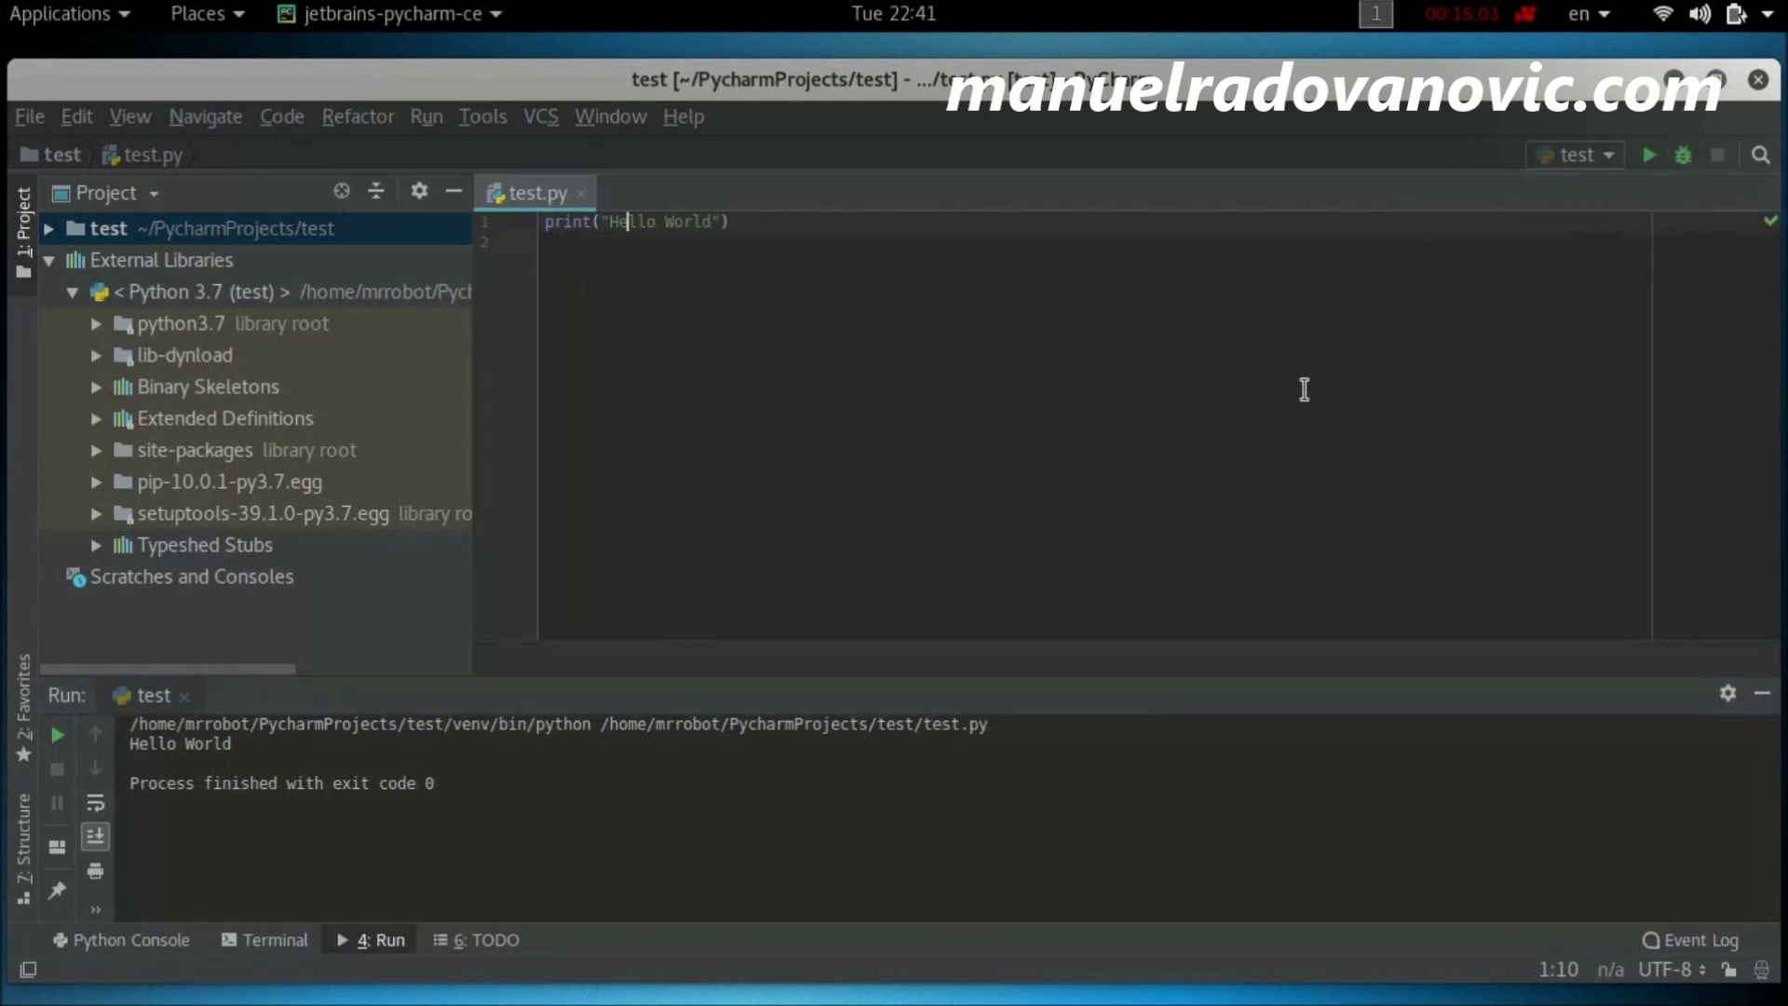
left_click(1758, 79)
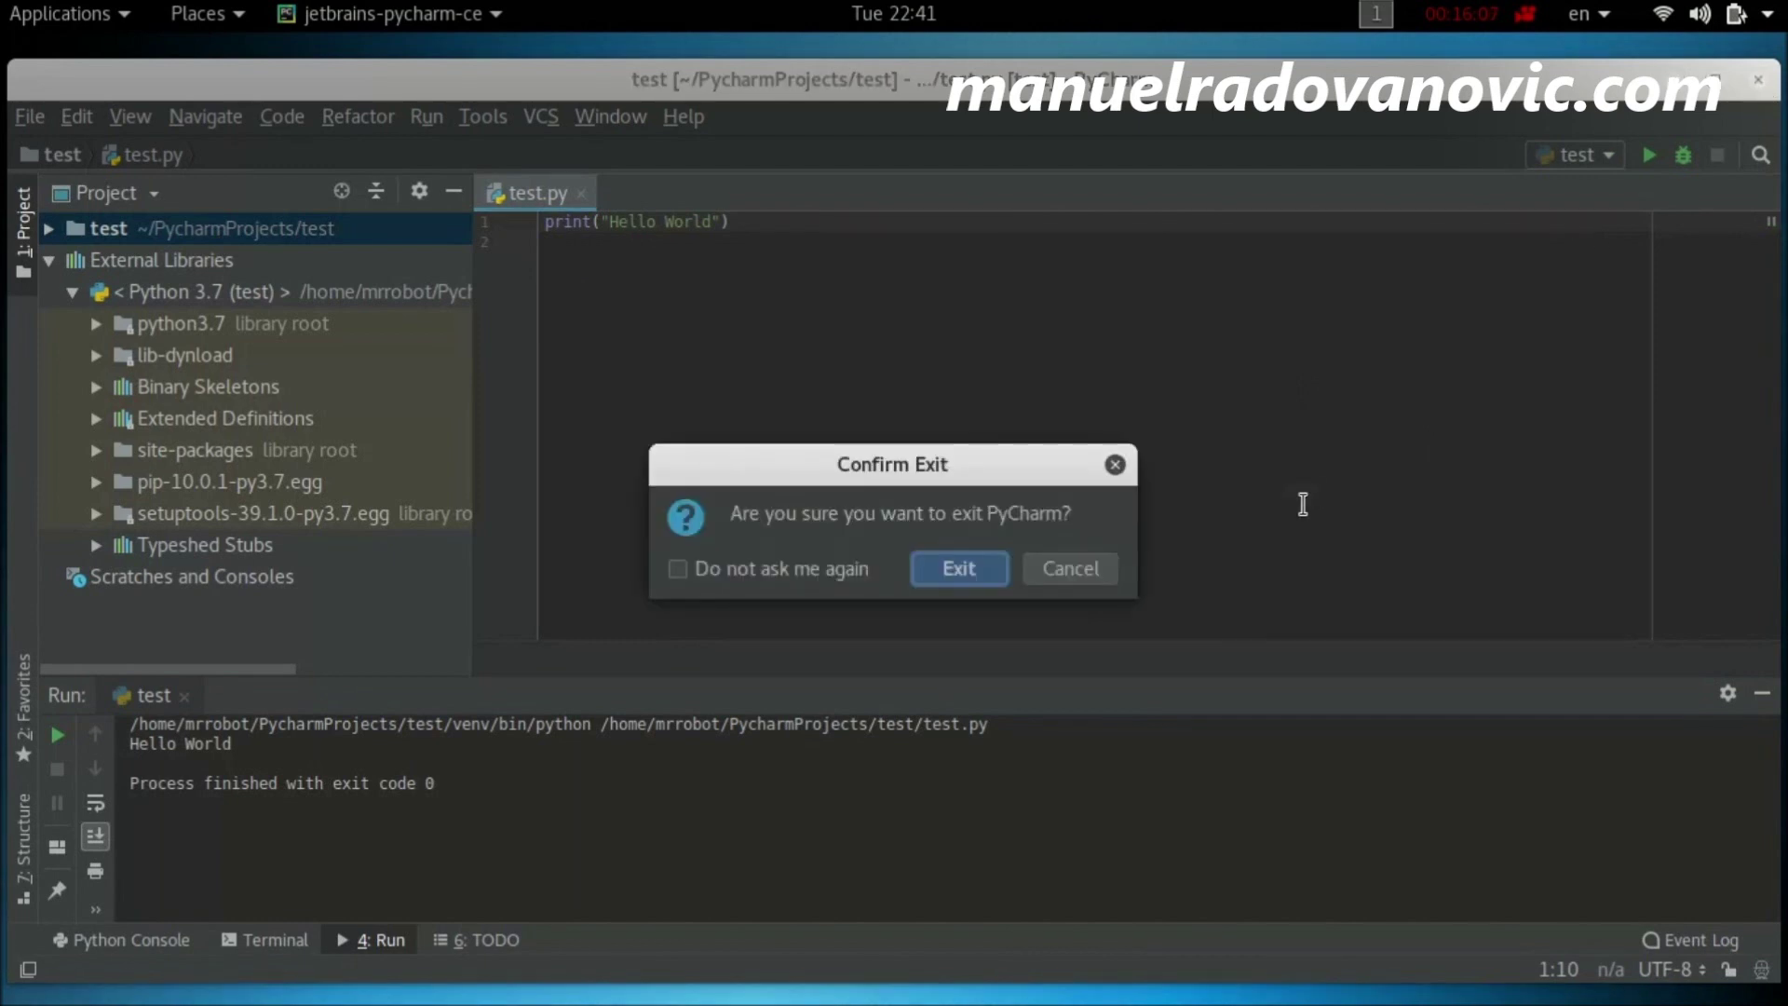
Step: Confirm exiting PyCharm, return to the home directory in Terminal, and list its contents
left_click(972, 577)
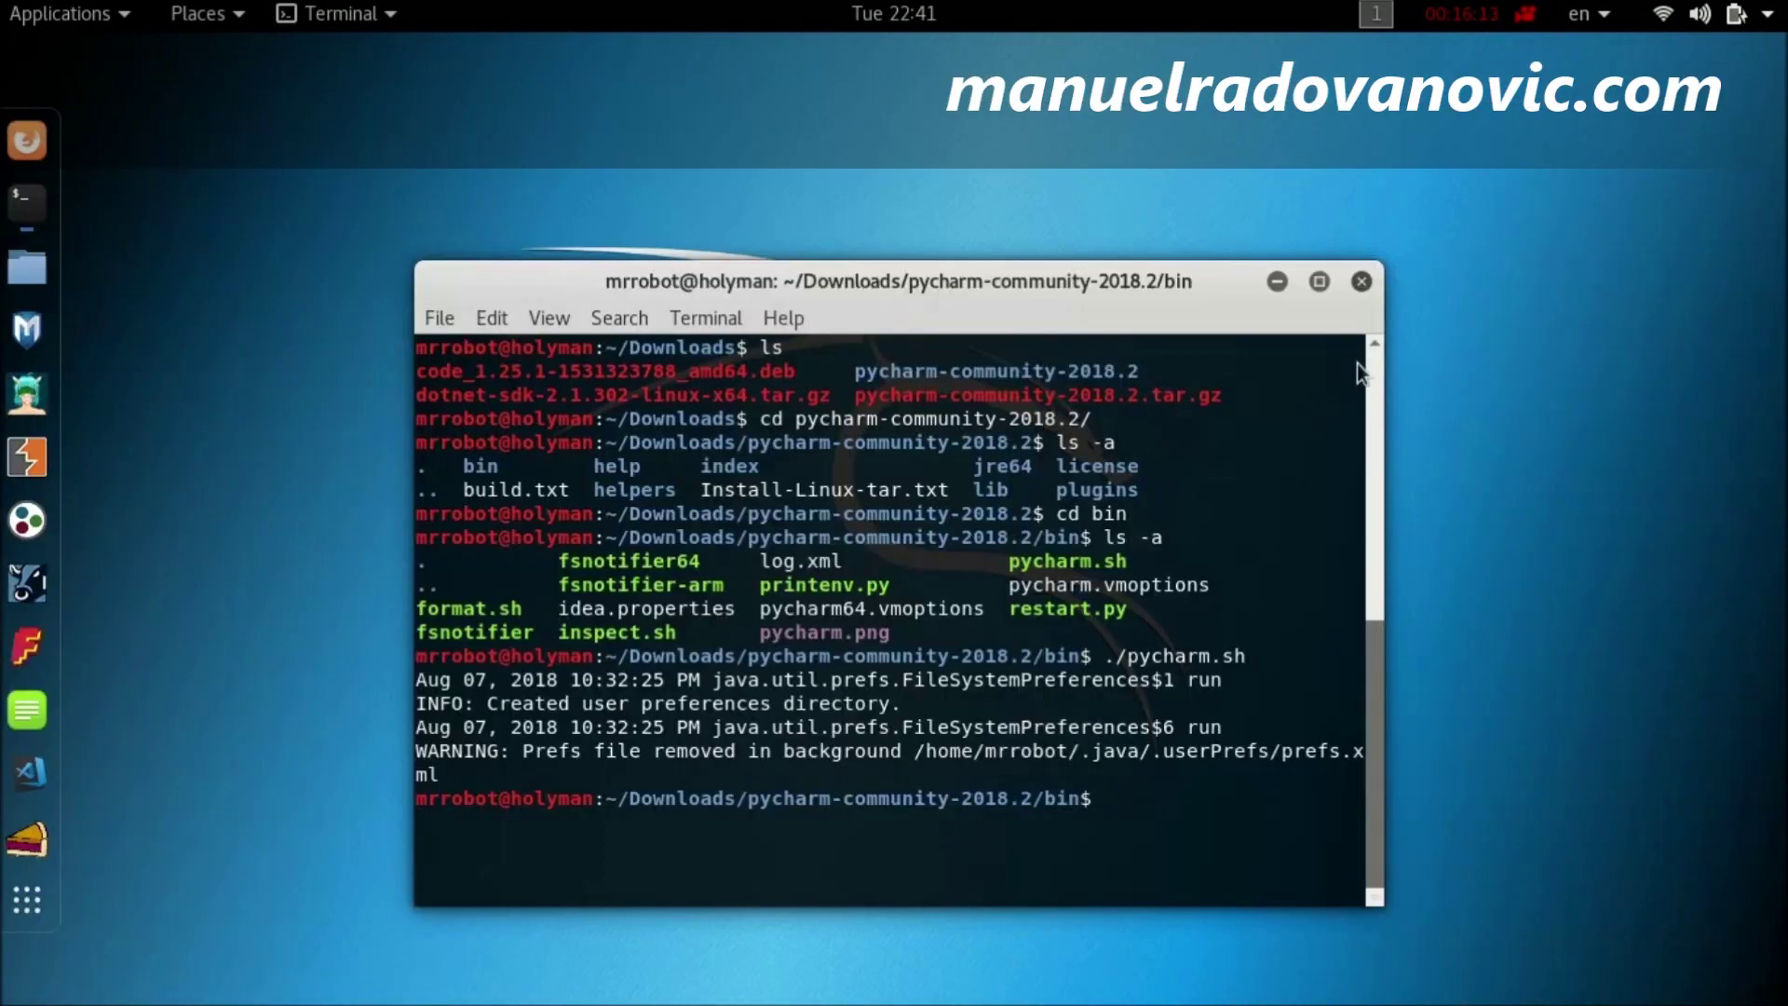
type("cd")
key("Return")
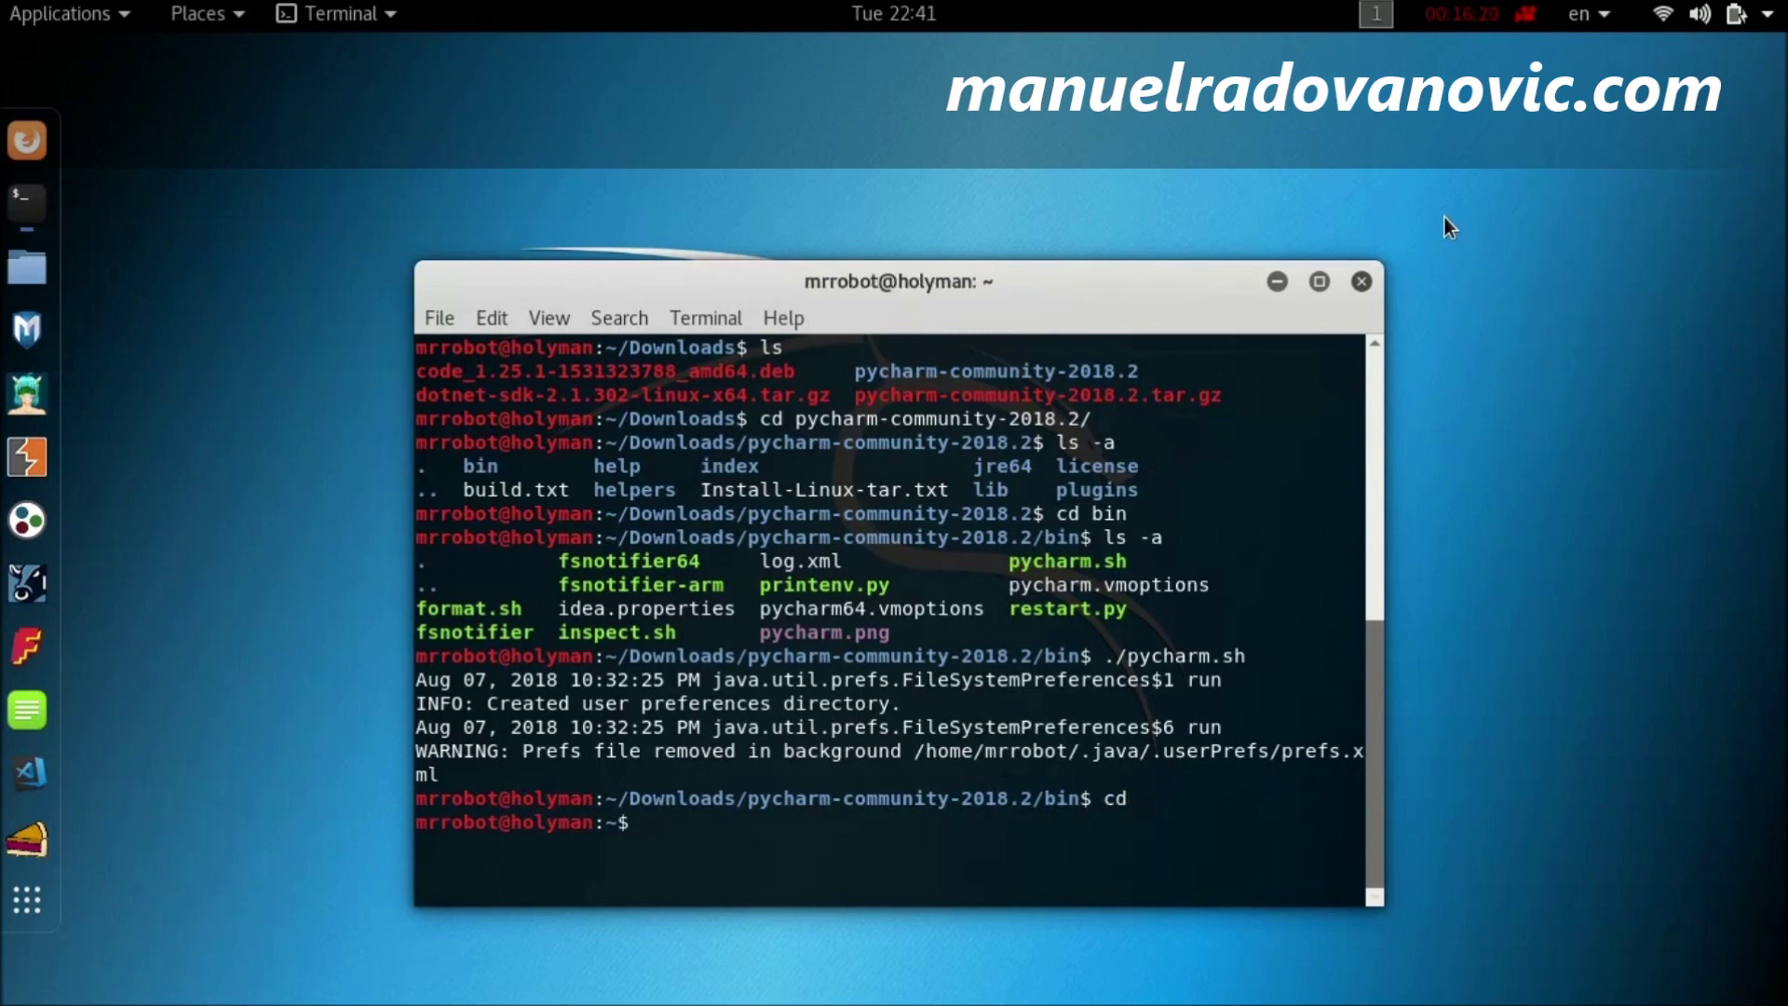
type("cd Docu")
key("Tab")
type("ls")
key("Return")
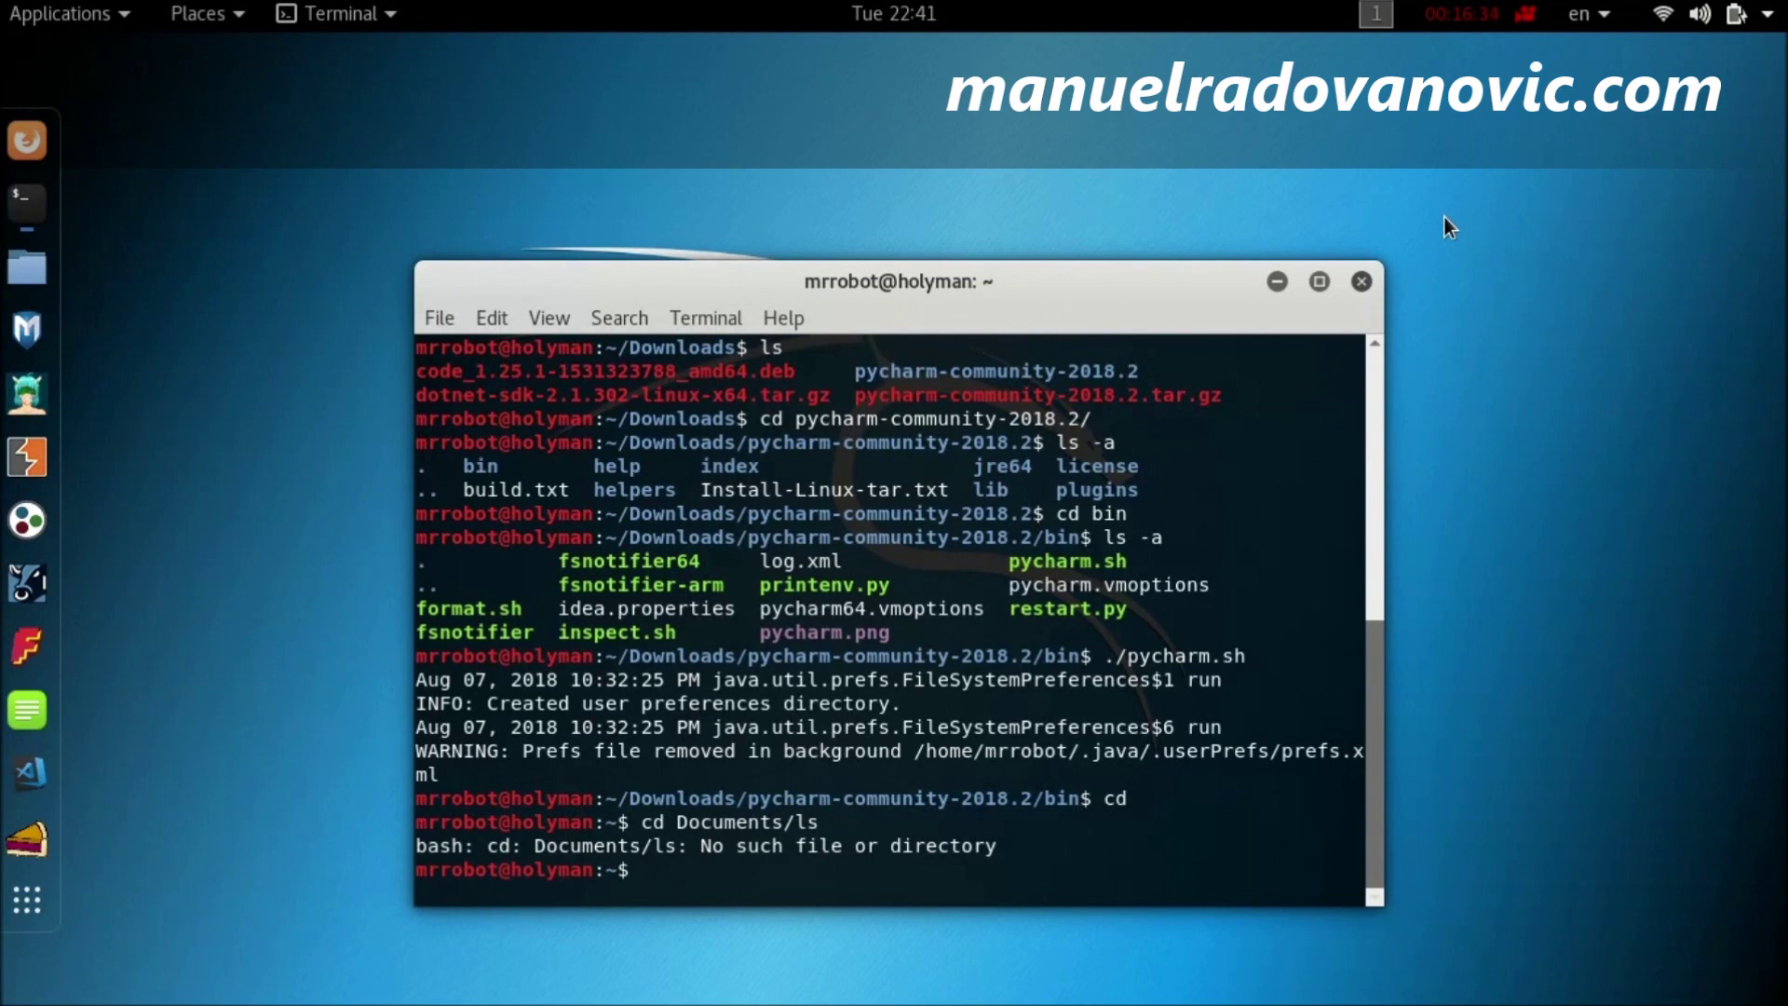
type("ls")
key("Return")
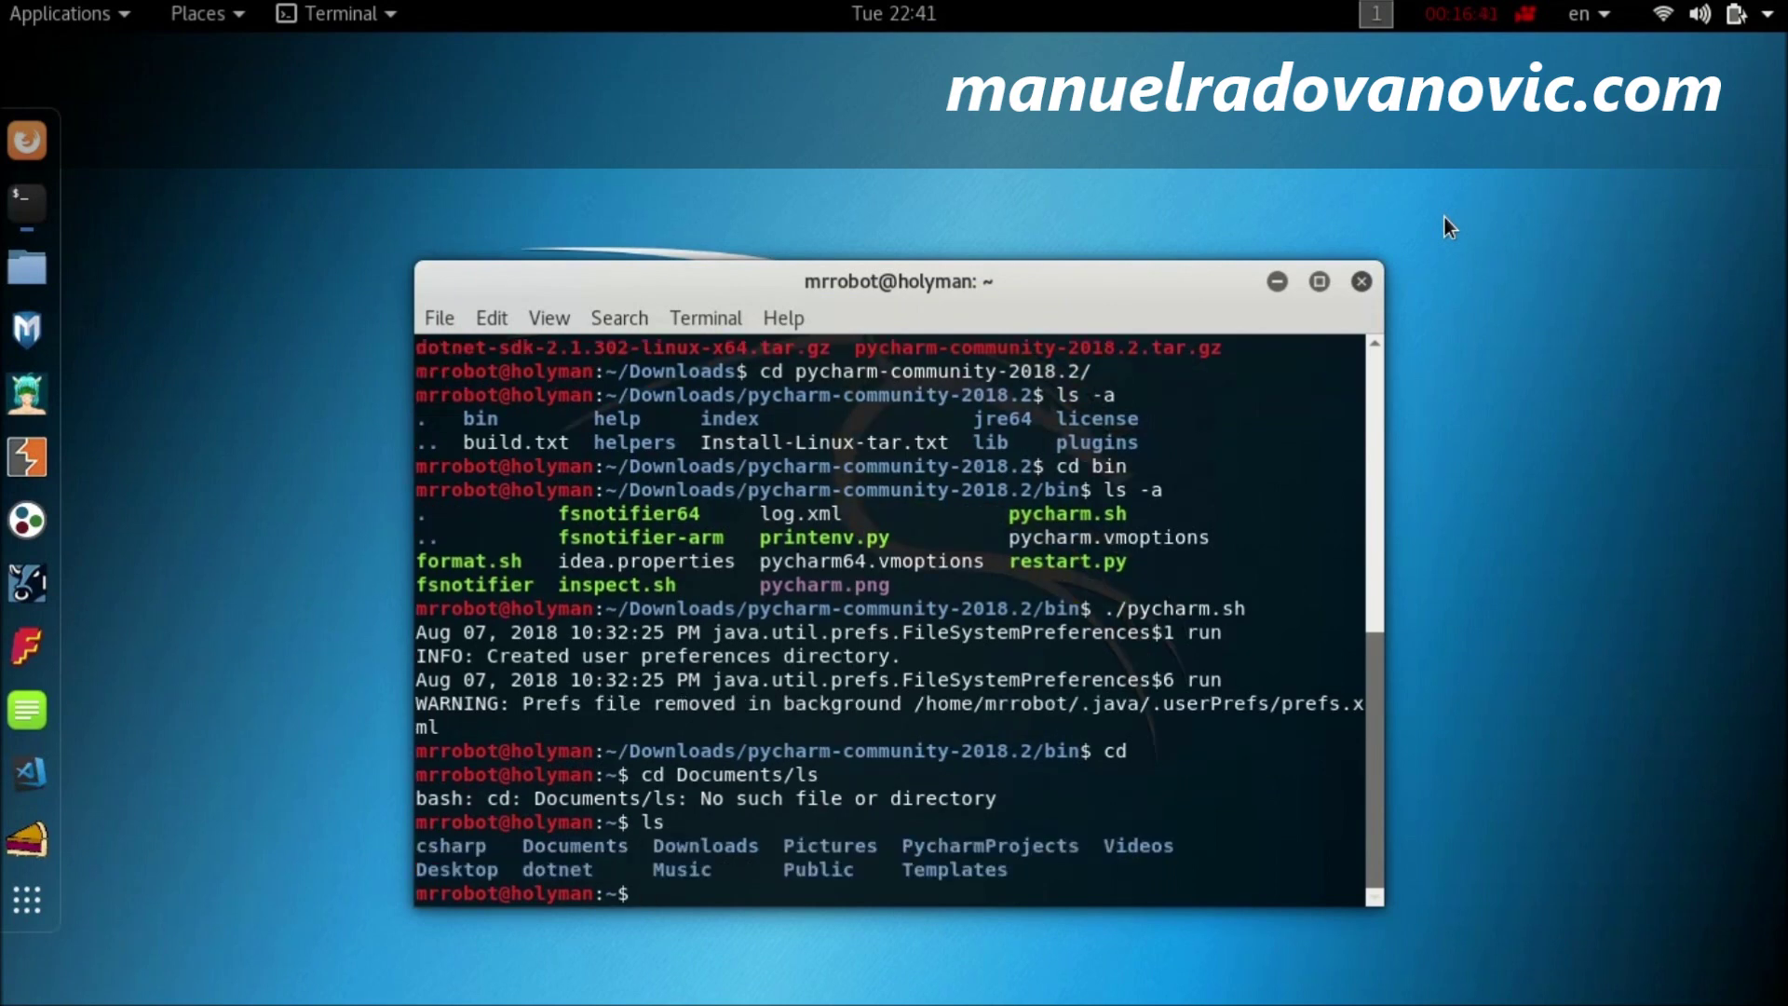
Step: Go into PycharmProjects/test, list its files (.idea, test.py, venv), and type test.py
type("cd Py")
key("Tab")
key("Return")
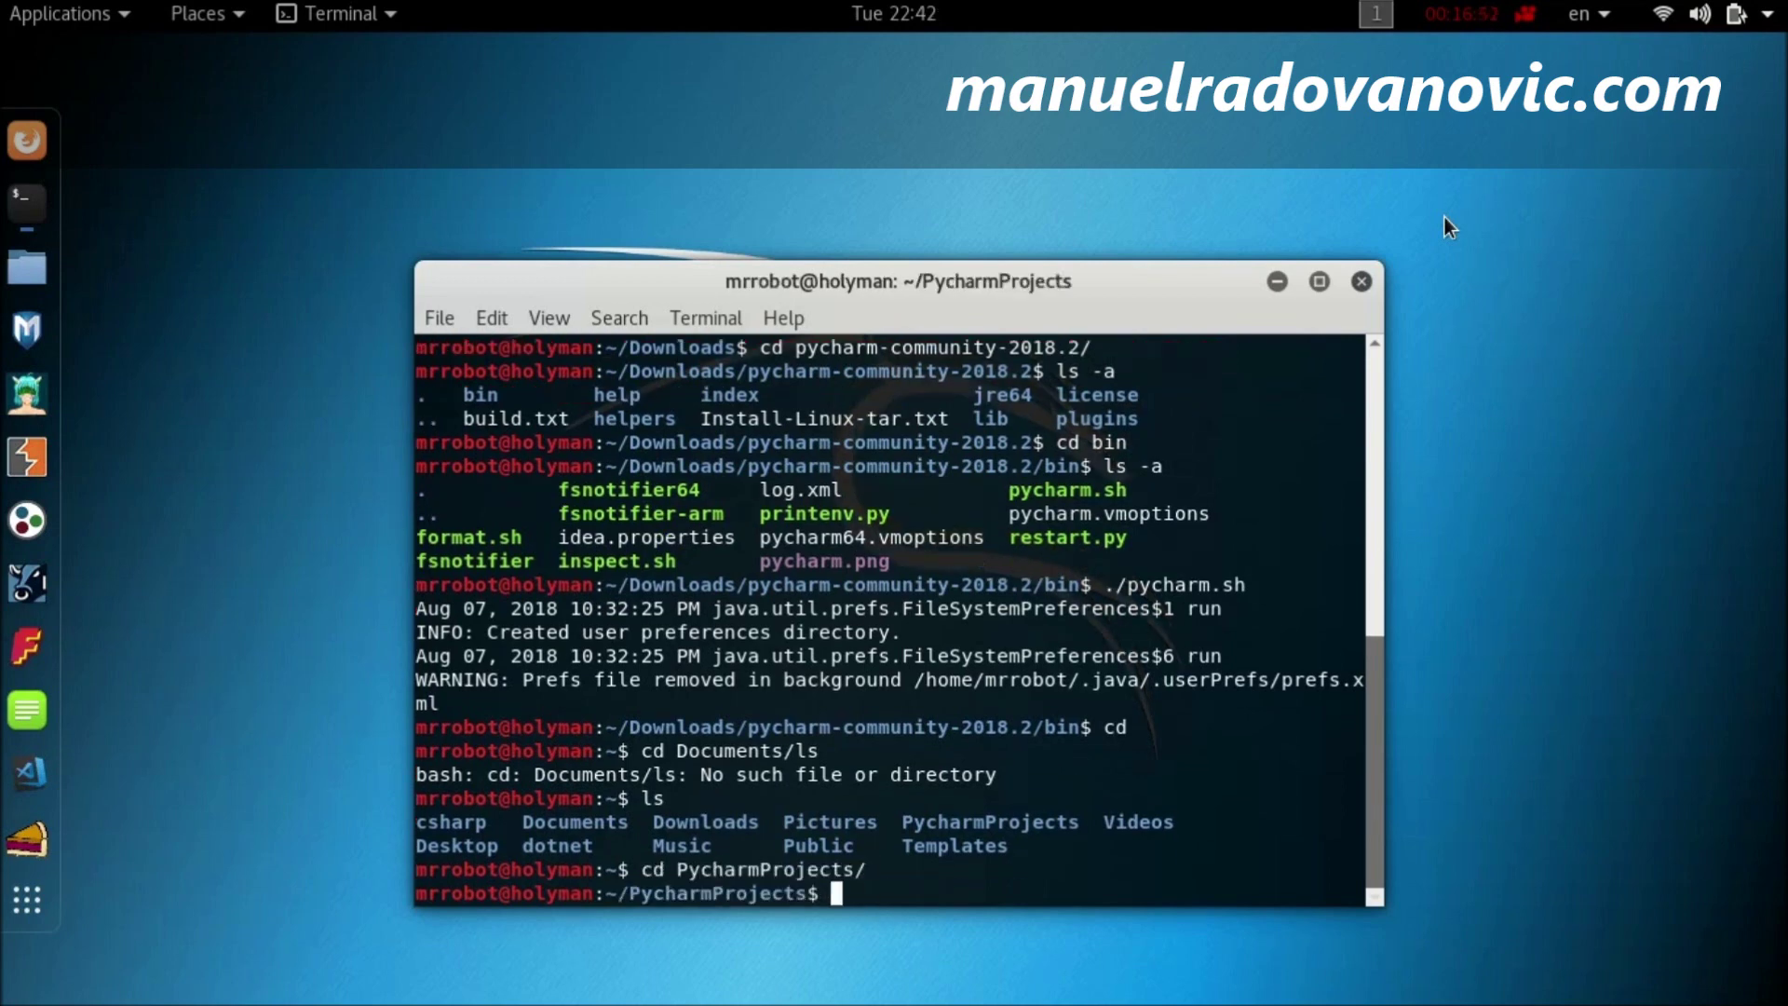
type("ls")
key("Return")
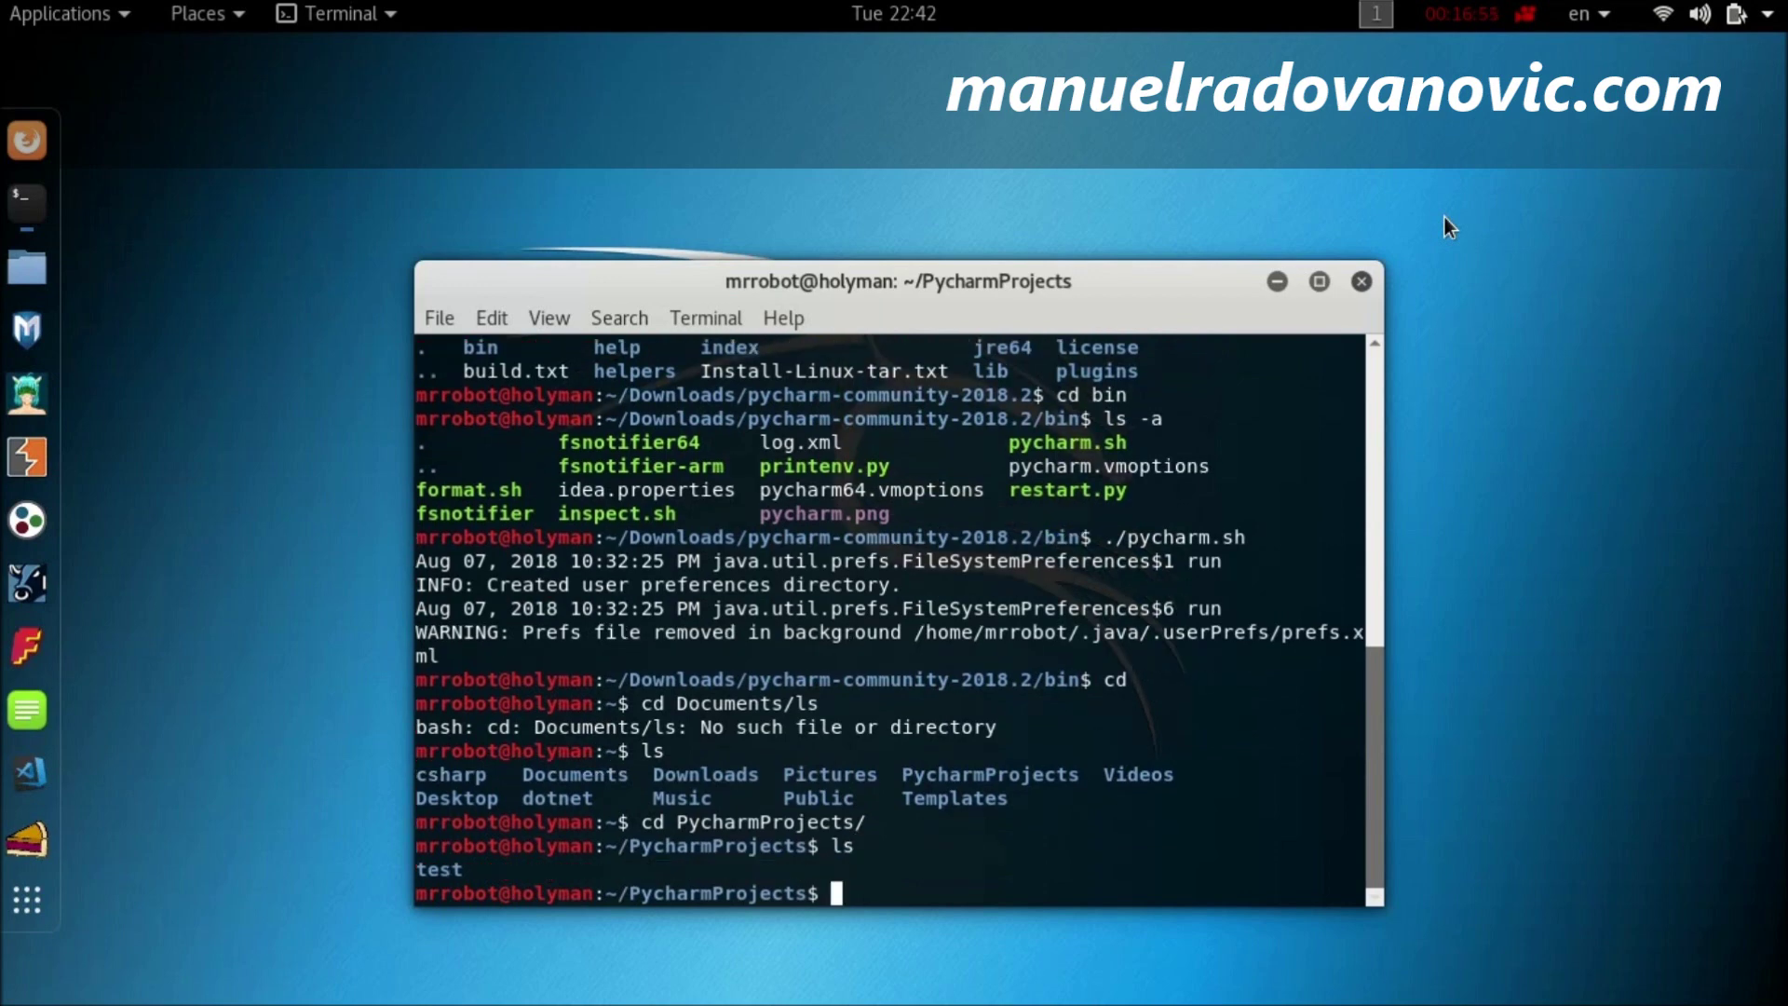
type("cd test")
key("Return")
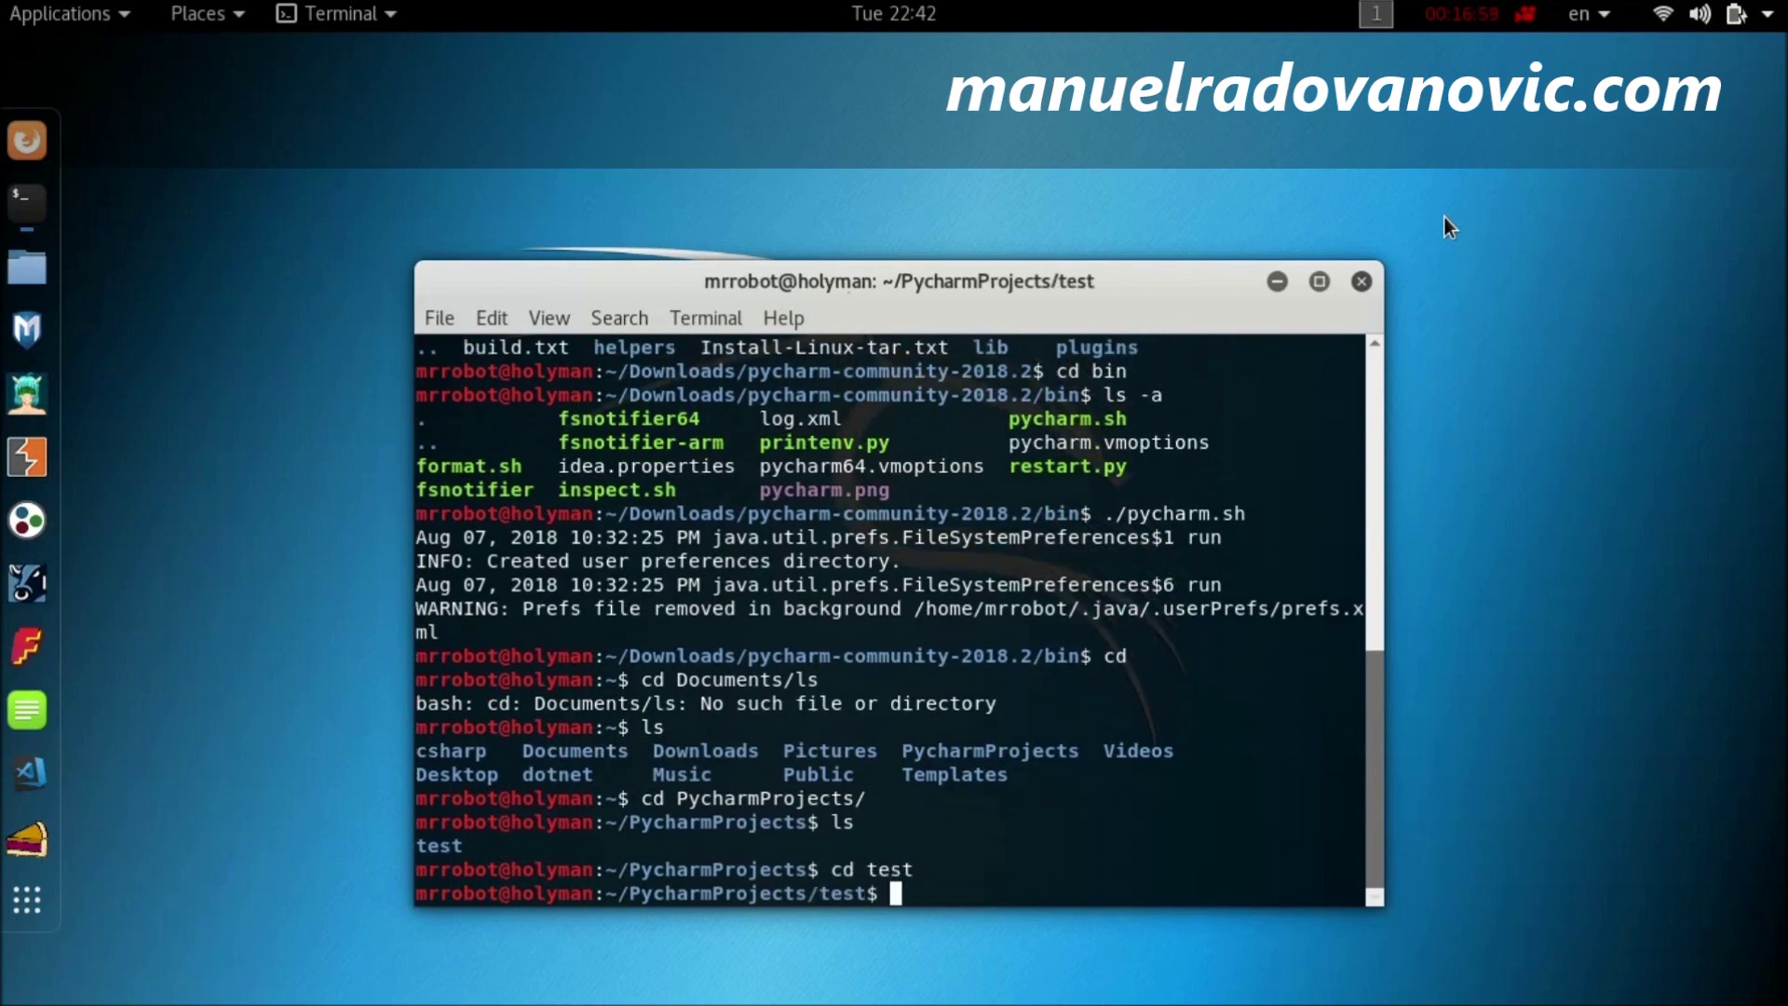
type("ls -a")
key("Return")
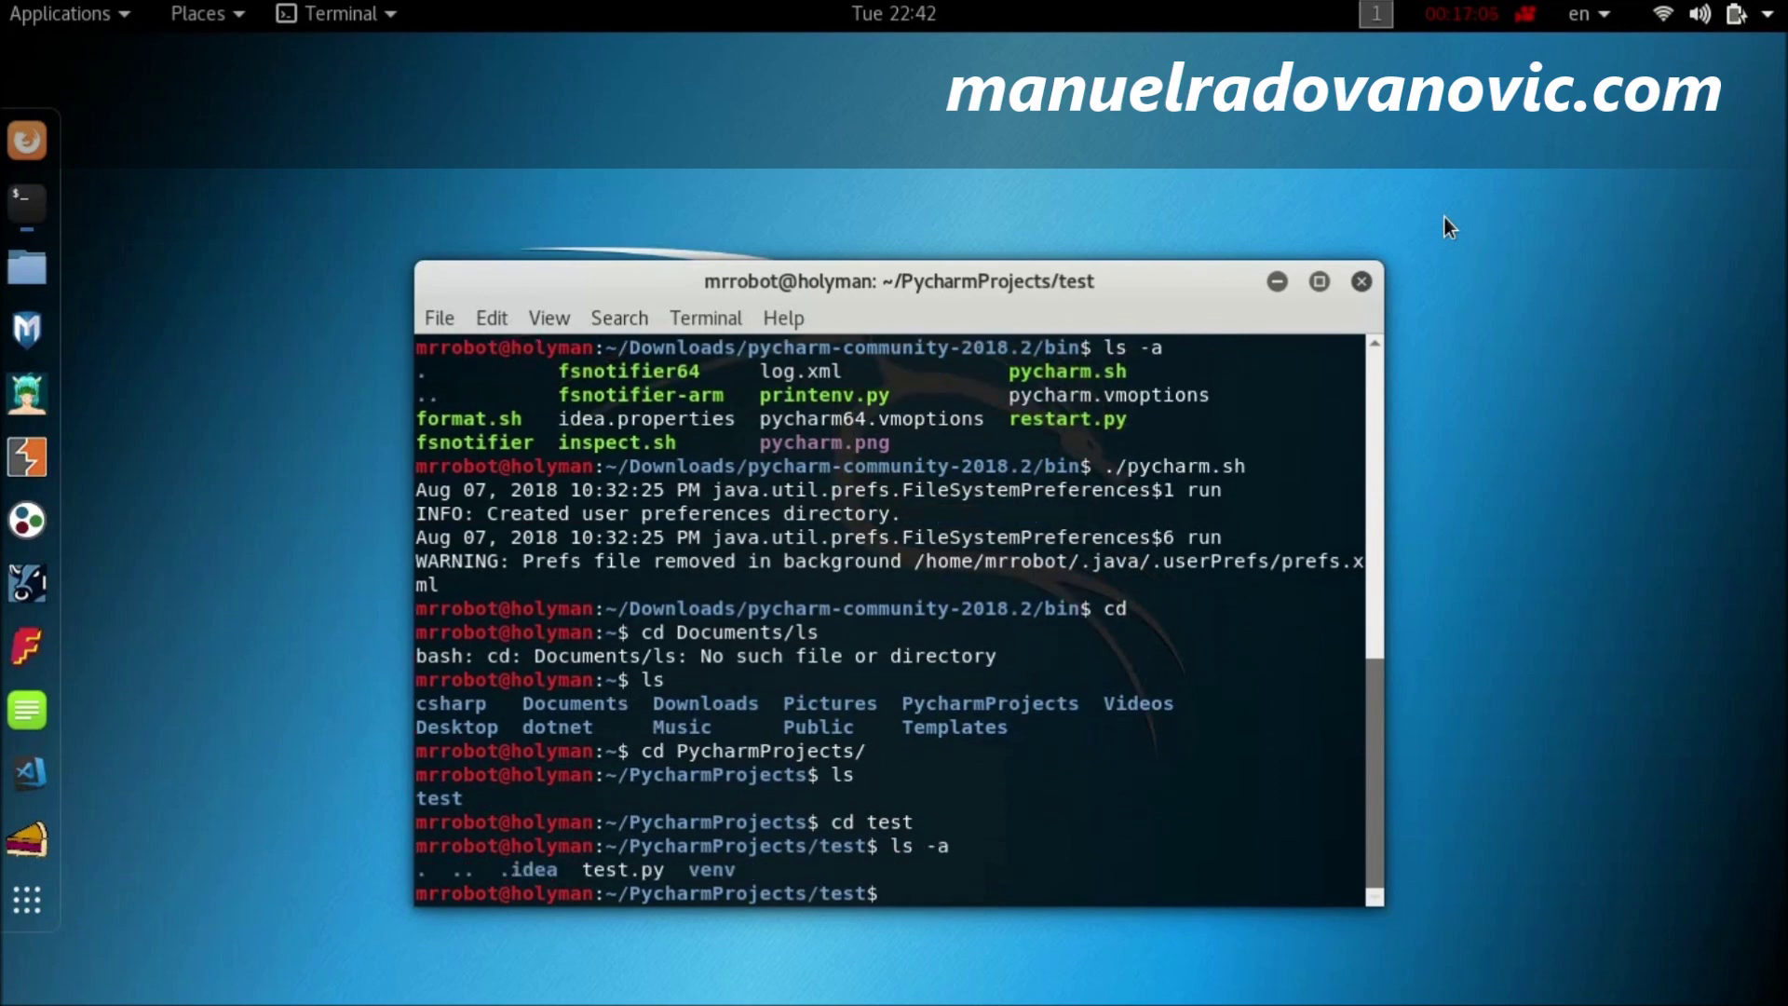
type("test.py")
Step: Run test.py with python3 to print Hello World, then exit the terminal session
key("Return")
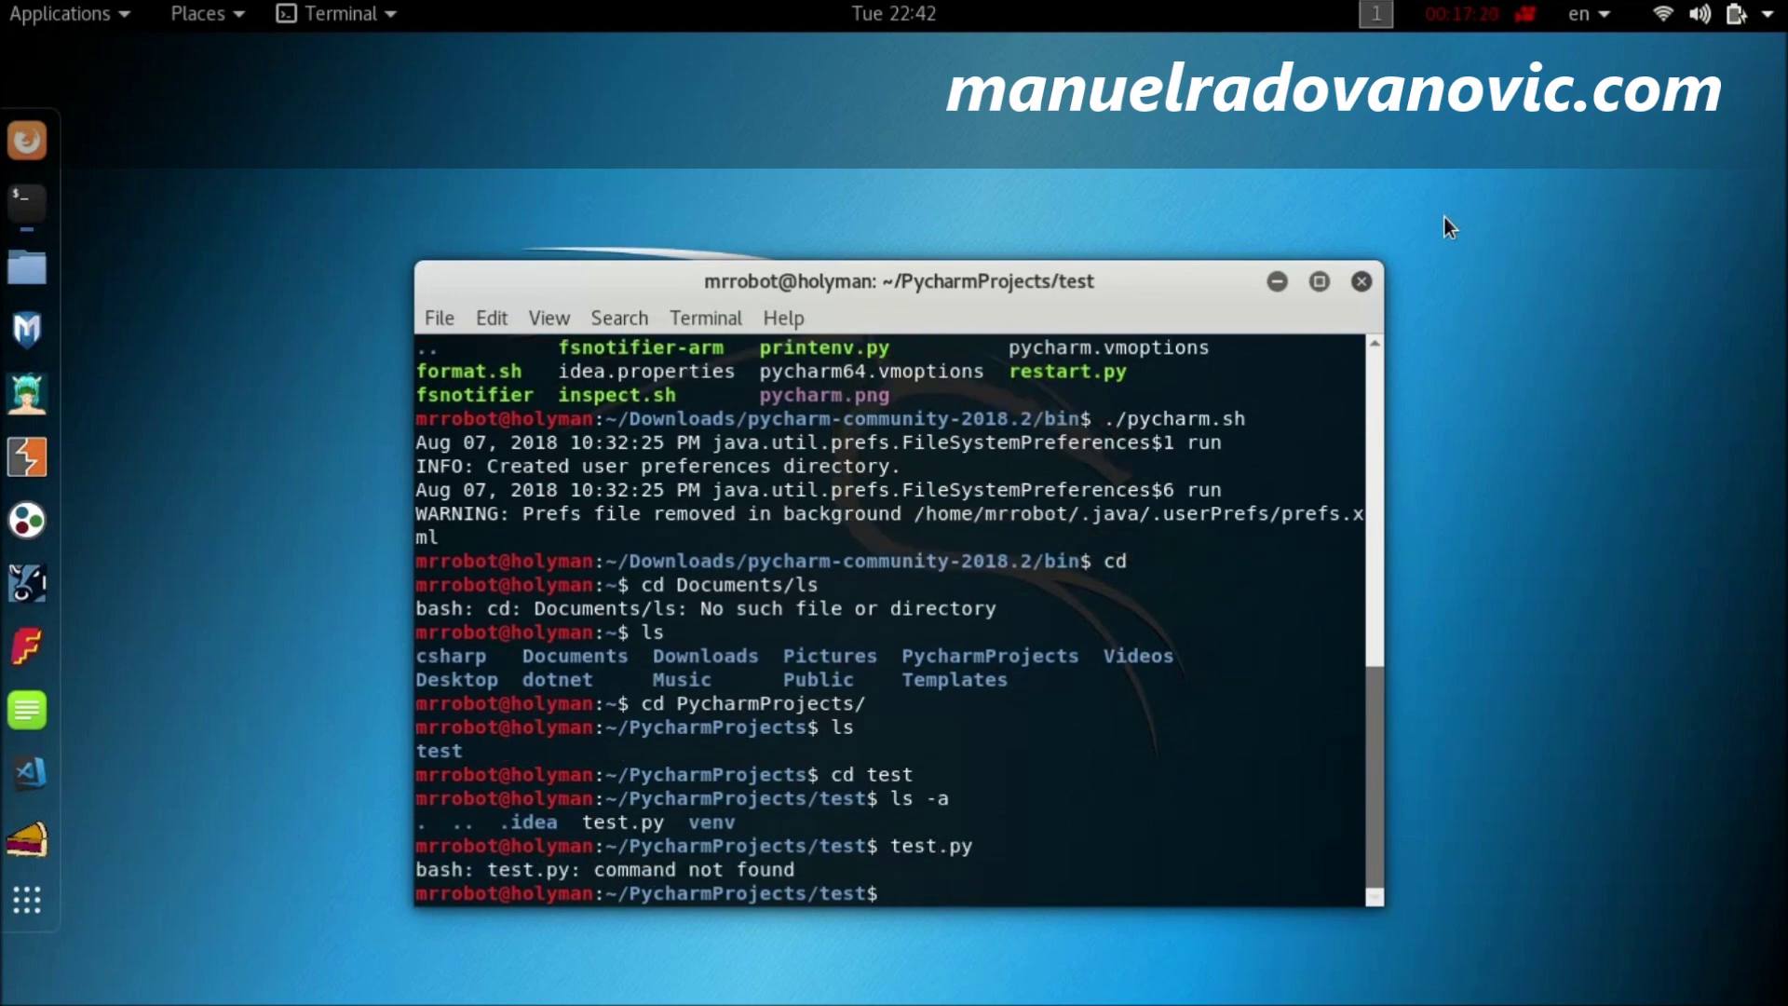
type("python3 test.py")
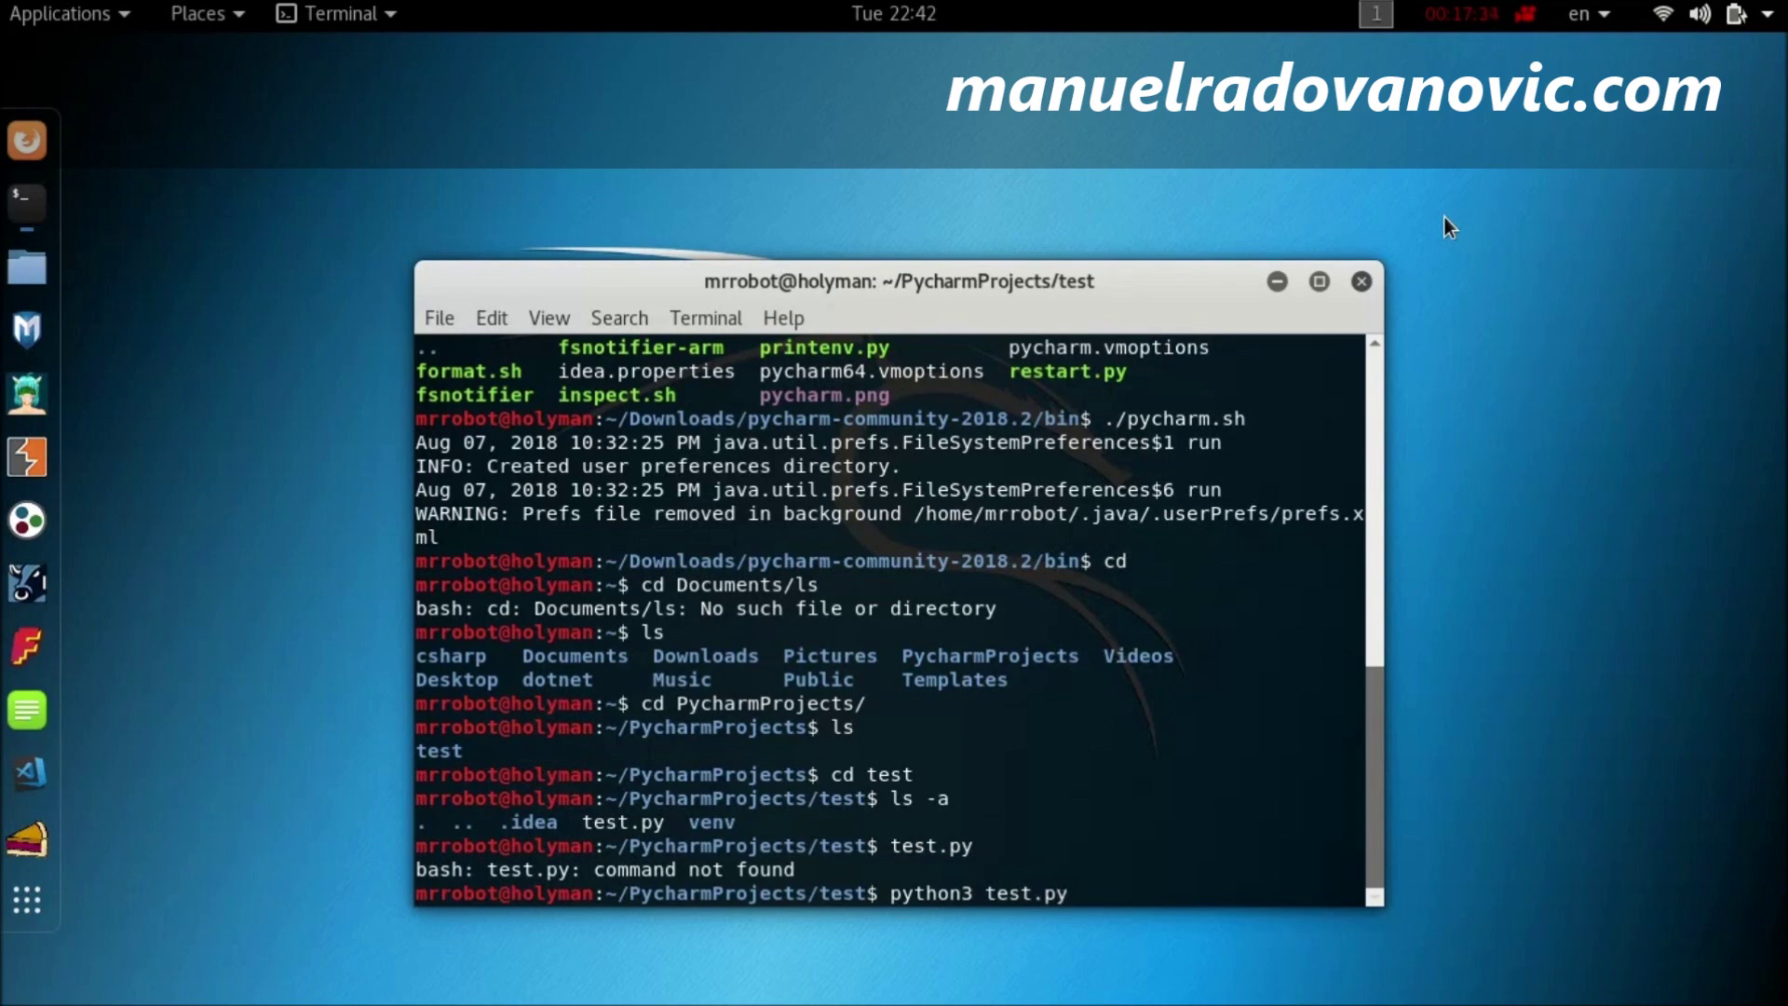
key("Return")
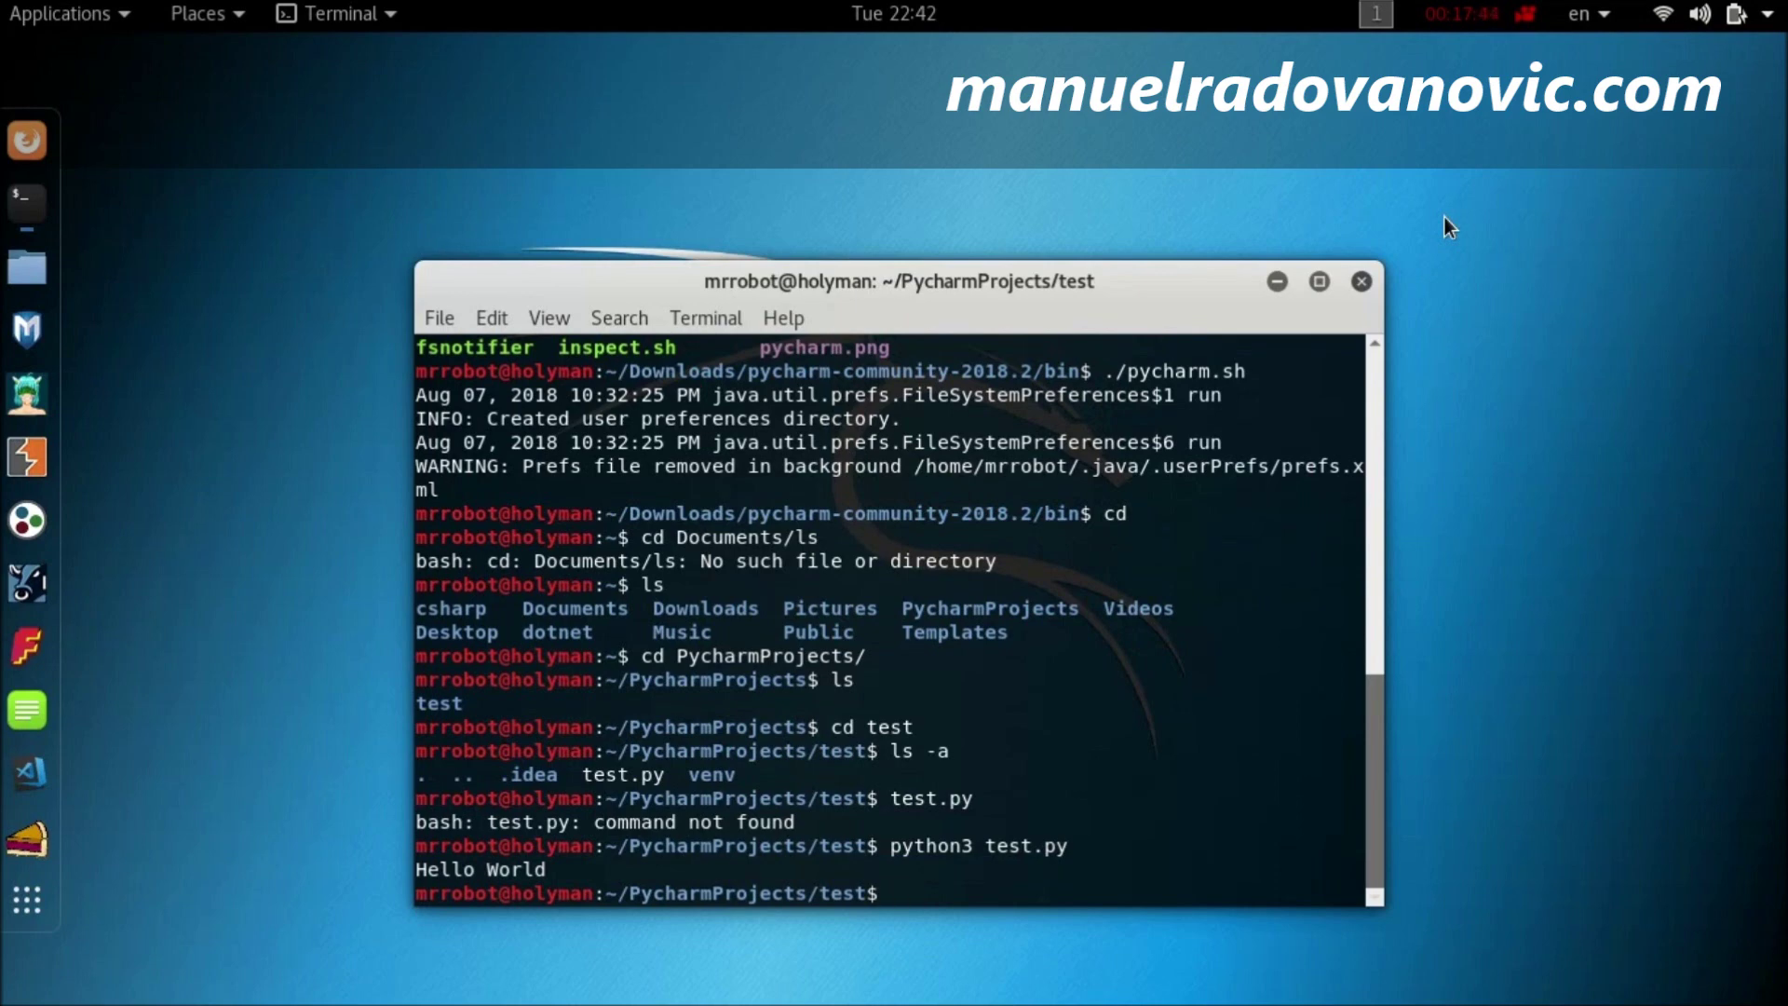
type("exit")
key("Return")
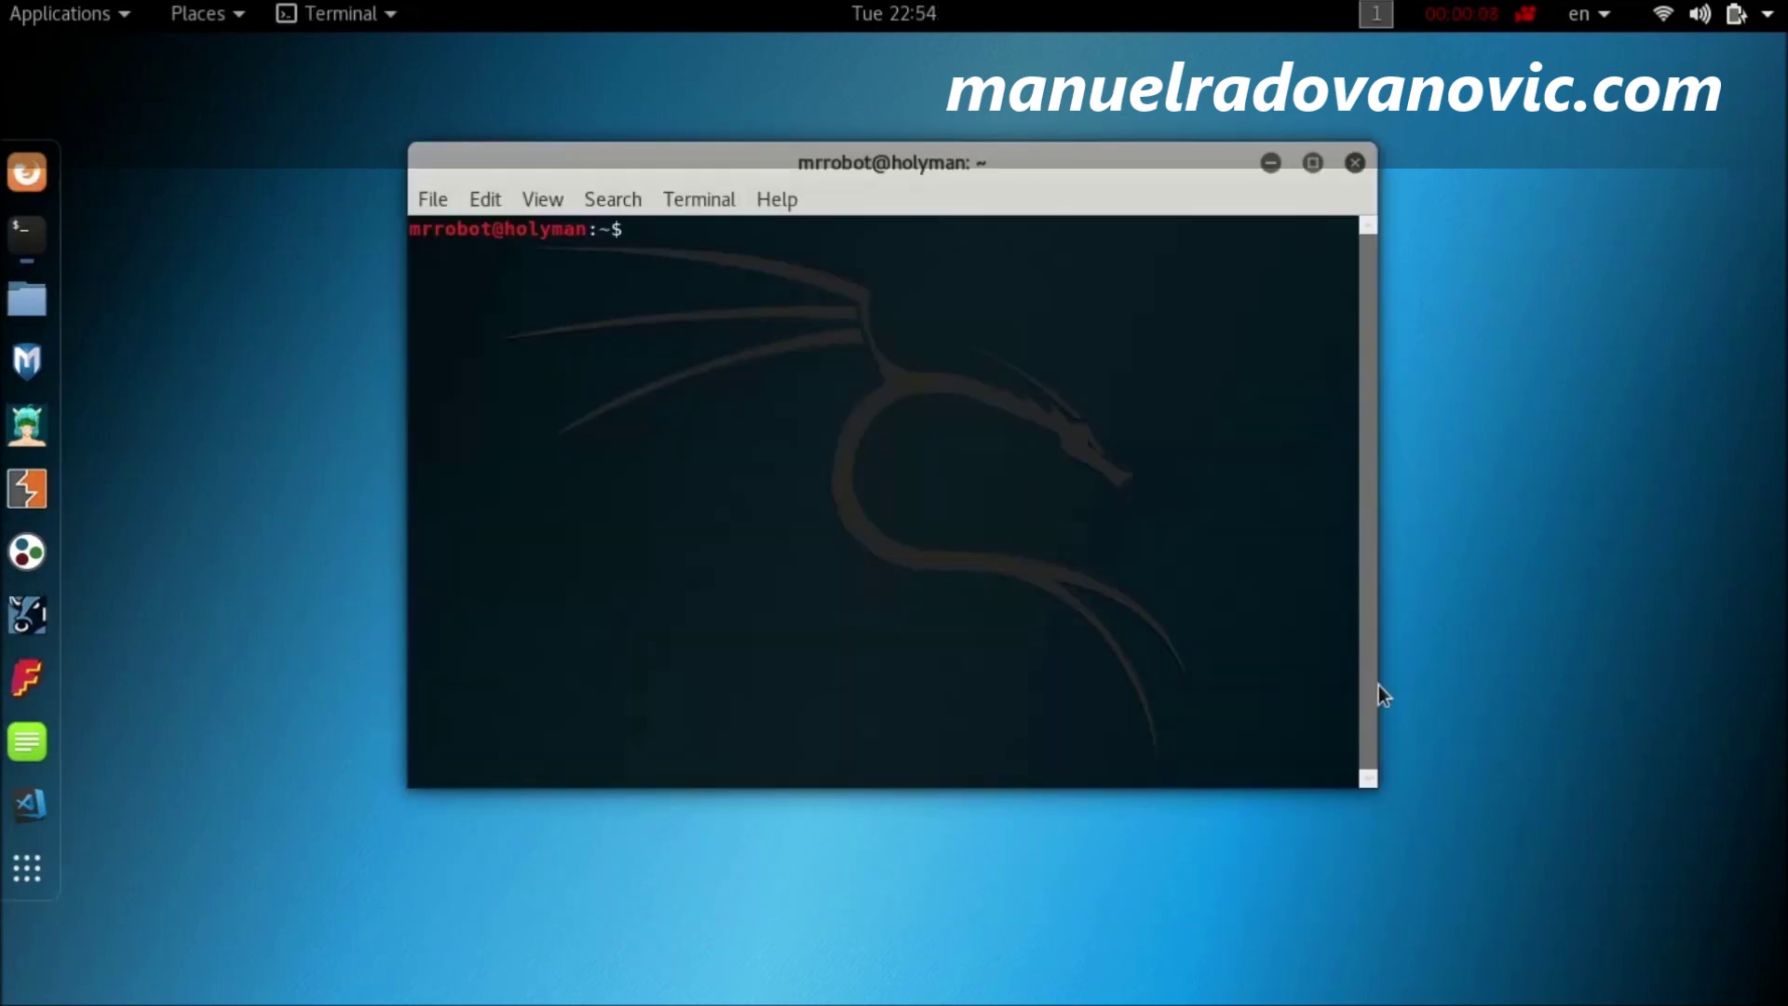
Step: Launch PyCharm with charm, minimize the terminal, close Tip of the Day, then close PyCharm
type("charm")
key("Return")
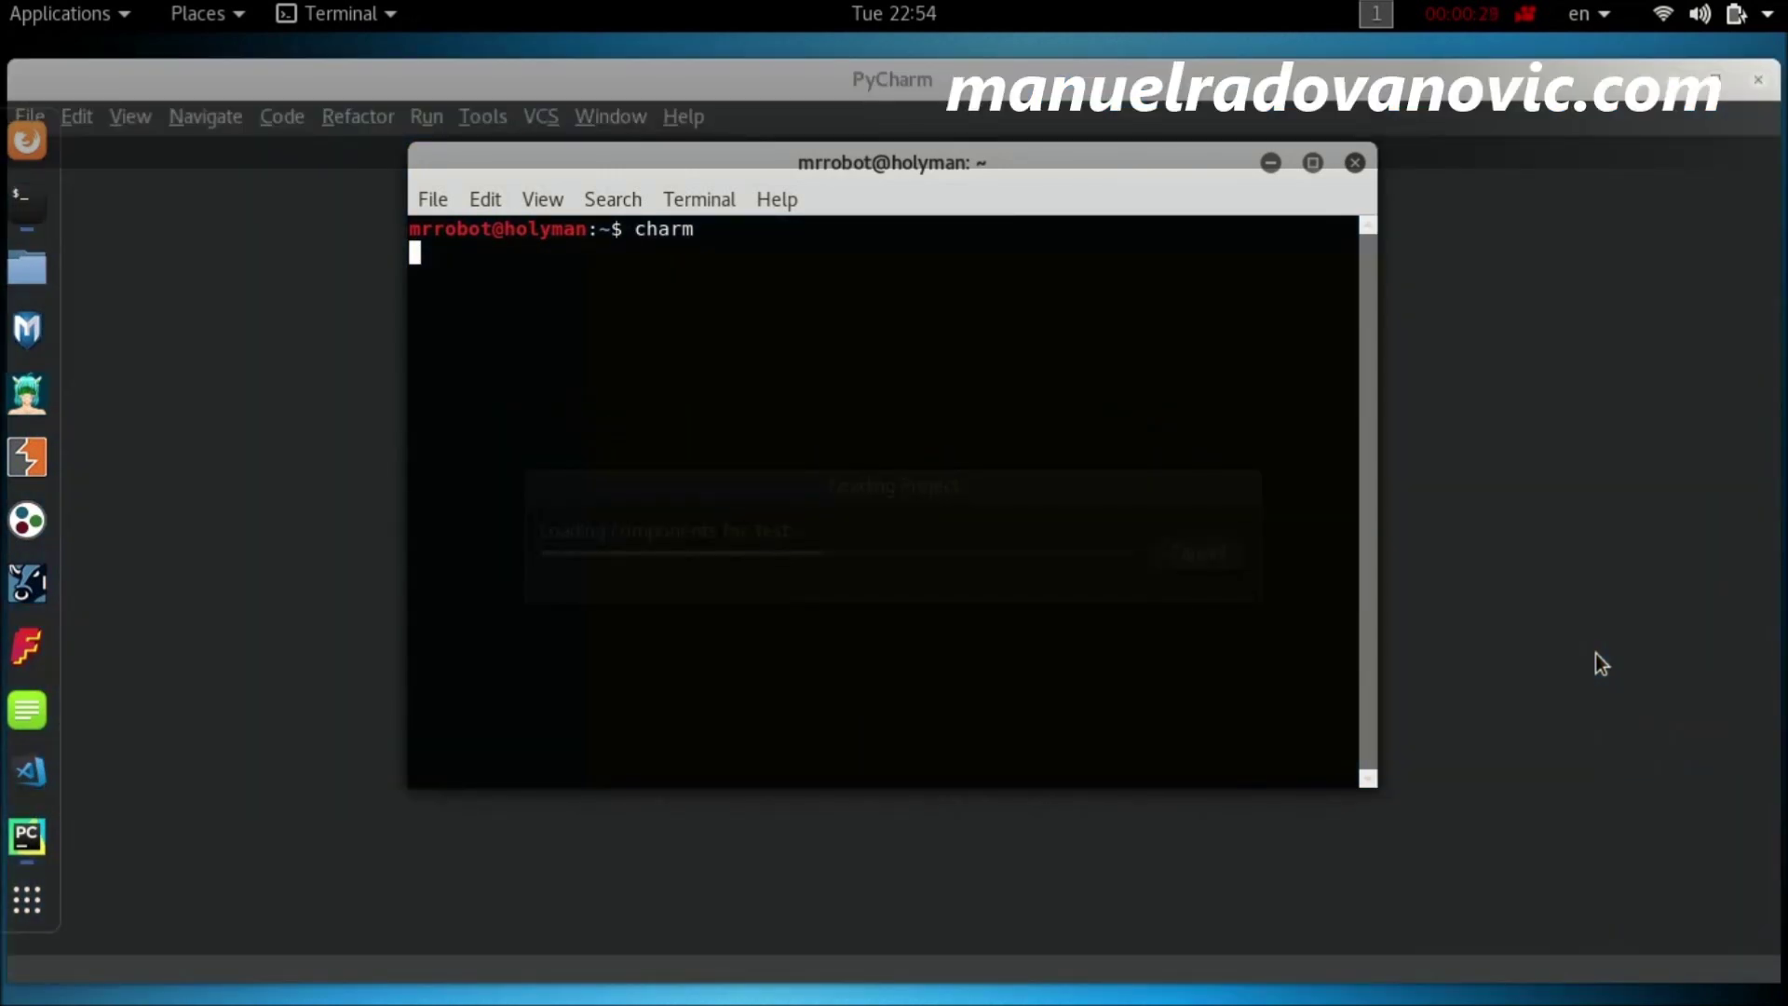
left_click(1270, 163)
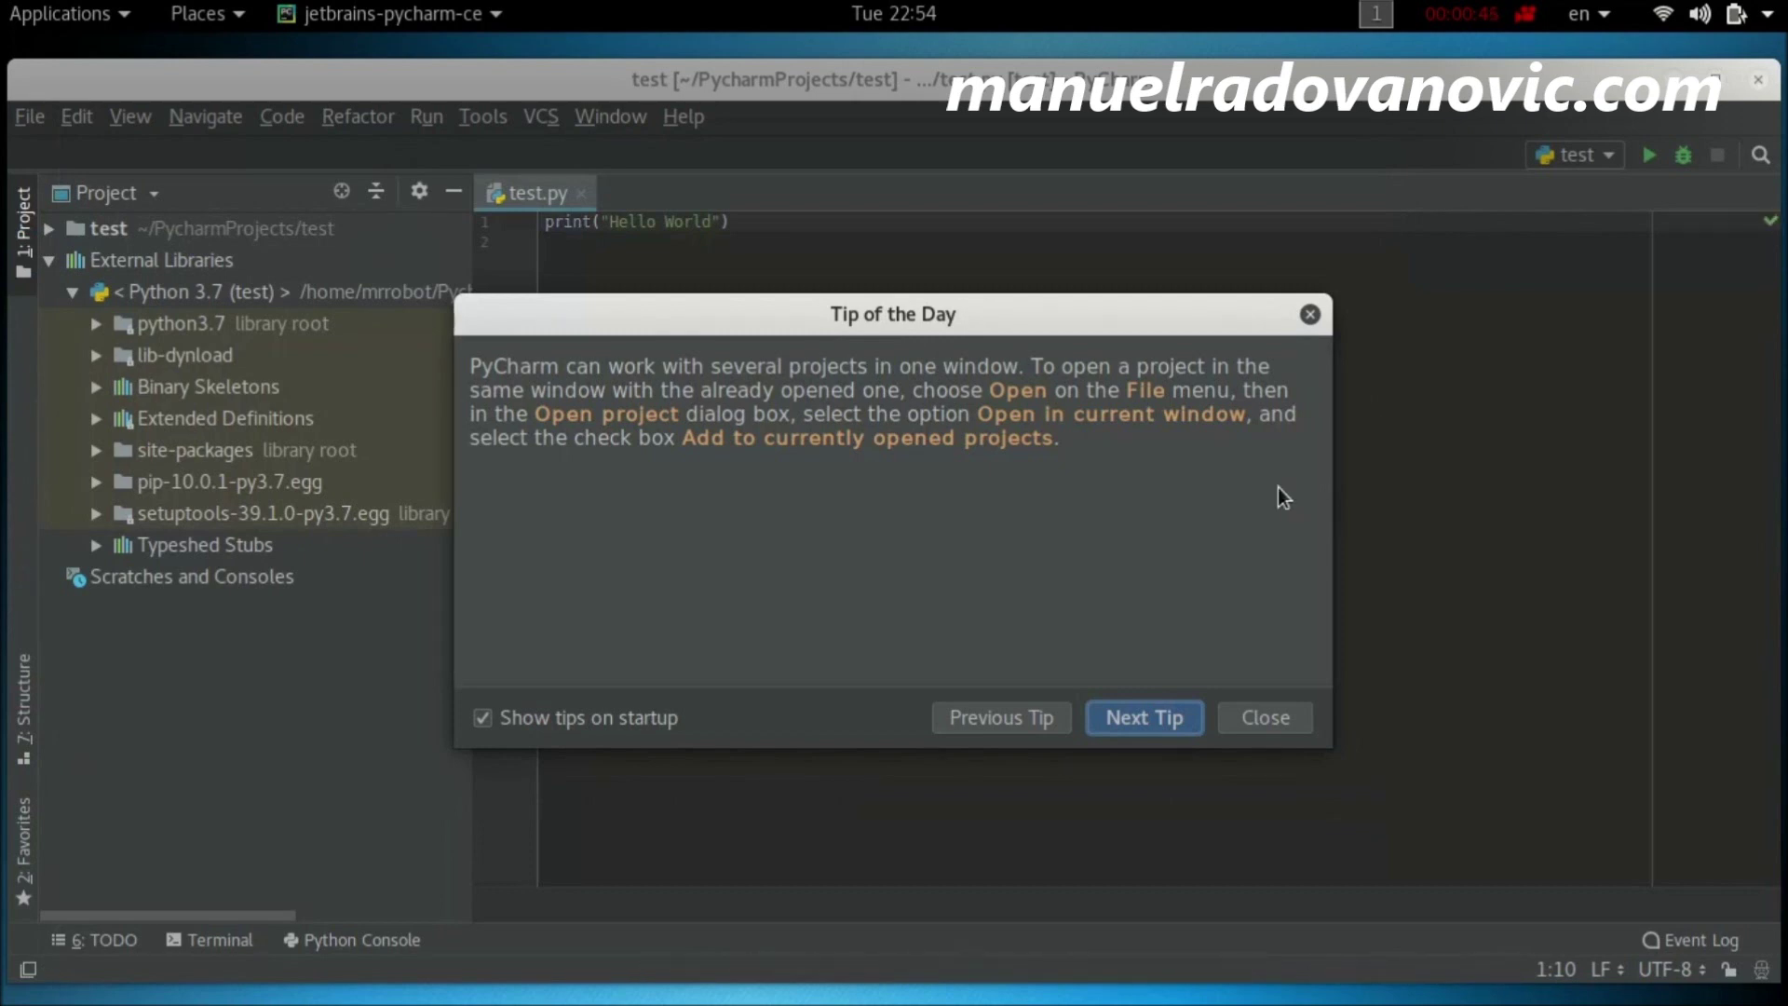
left_click(1298, 729)
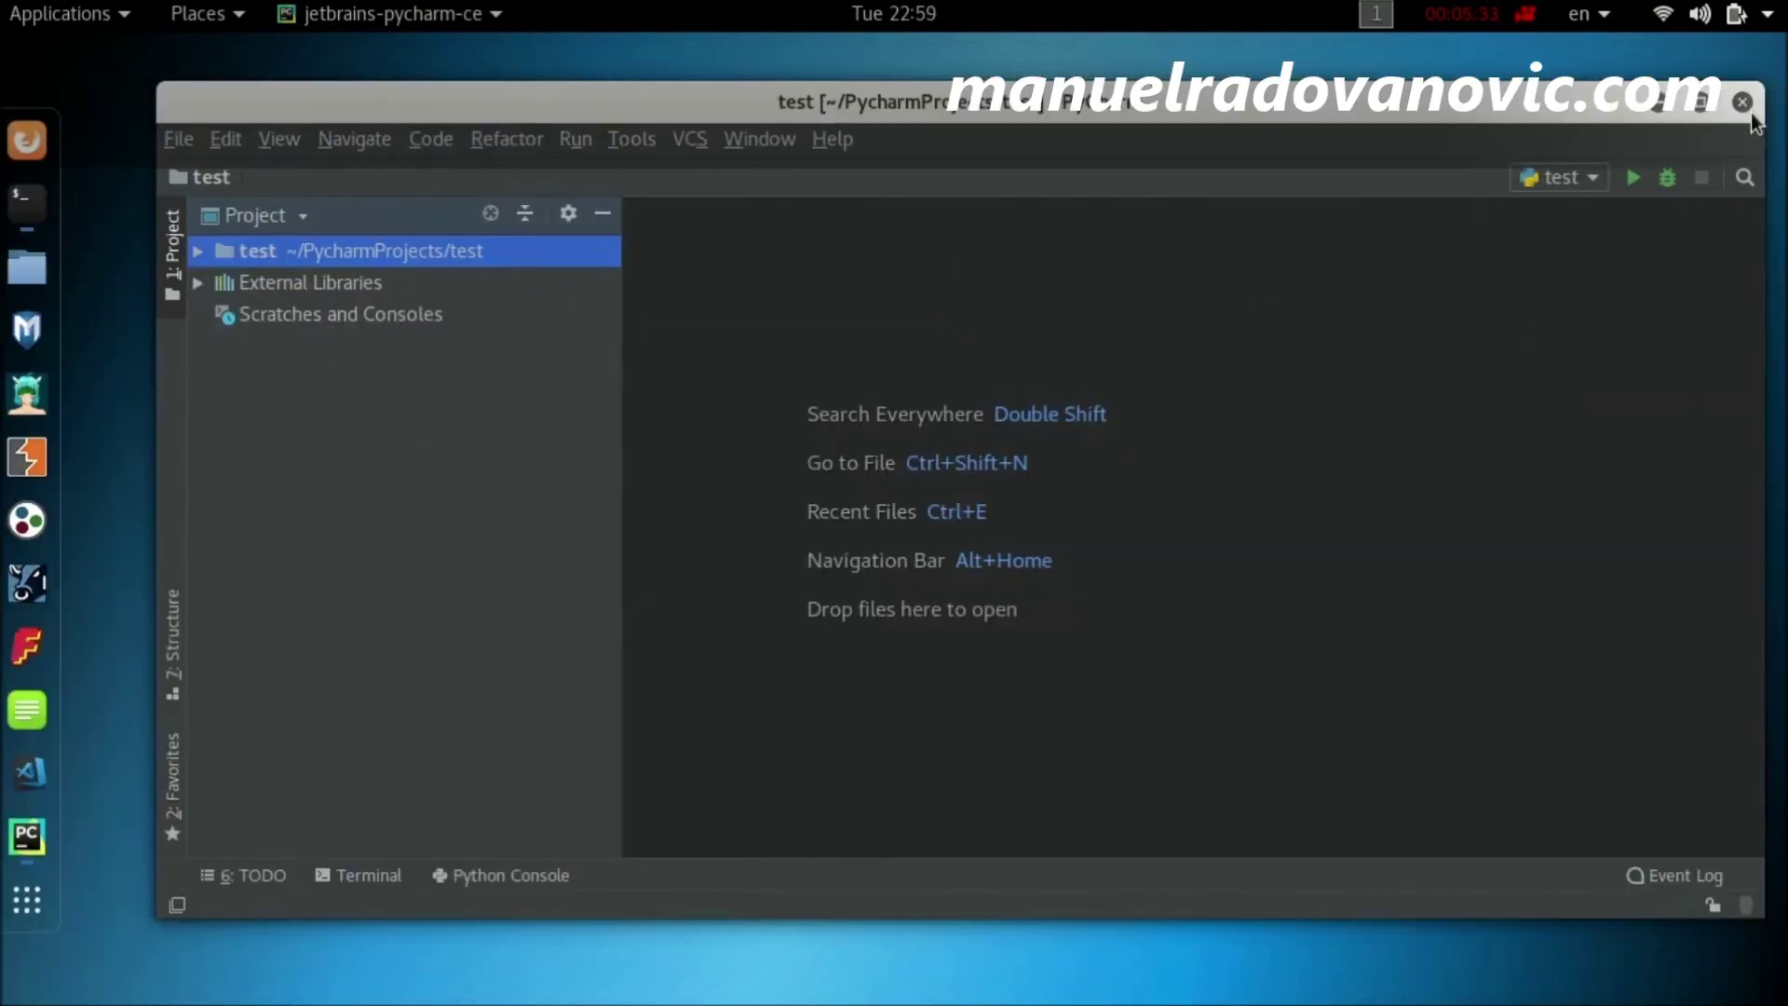
left_click(1742, 102)
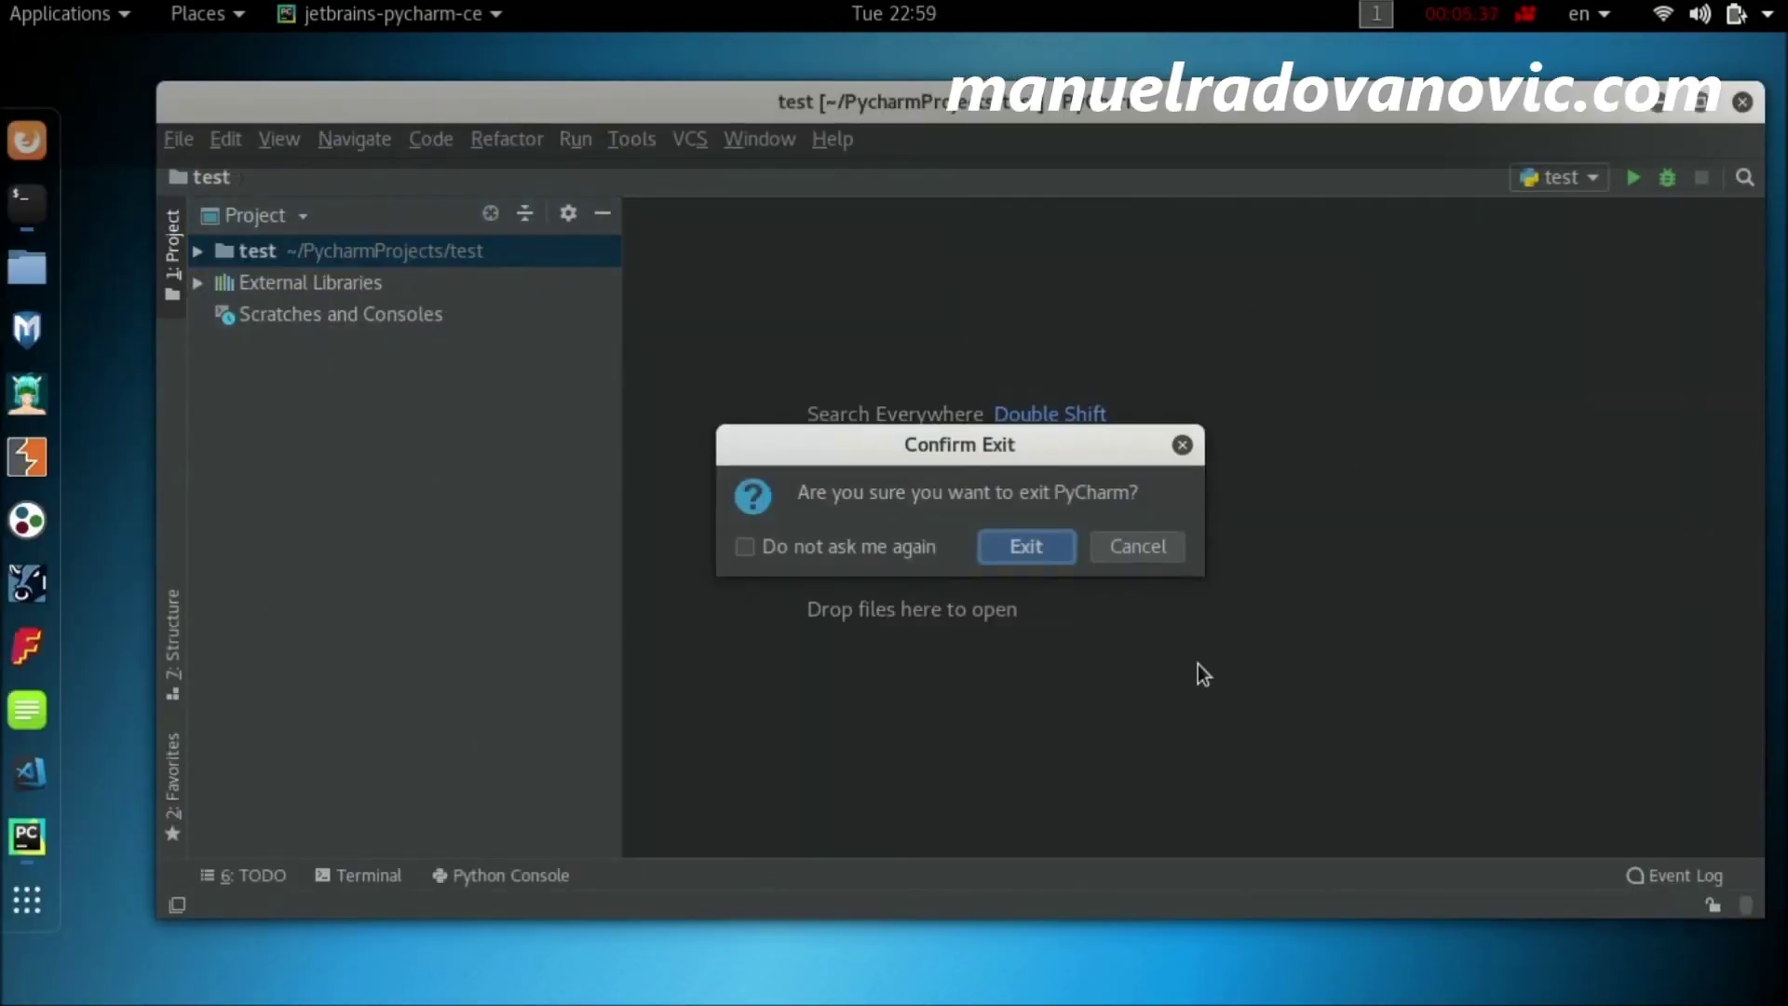